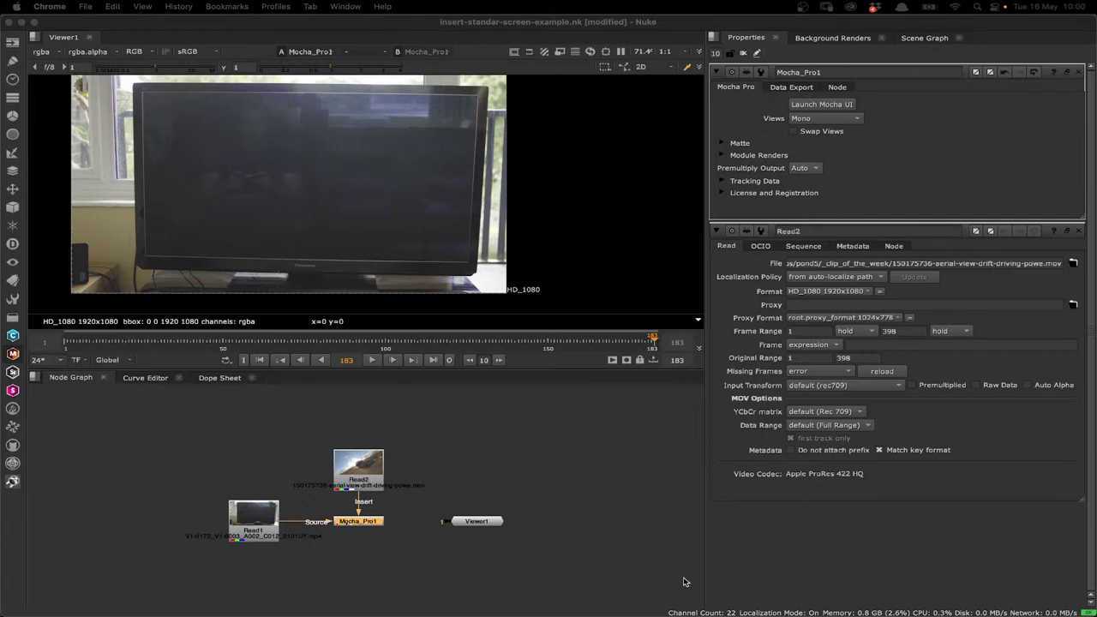
Step: Position the Read2 clip node just above Mocha_Pro1 and launch the Mocha UI from the Mocha_Pro1 node
{"action": "left_click_drag", "start_coordinate": [354, 463], "coordinate": [361, 516]}
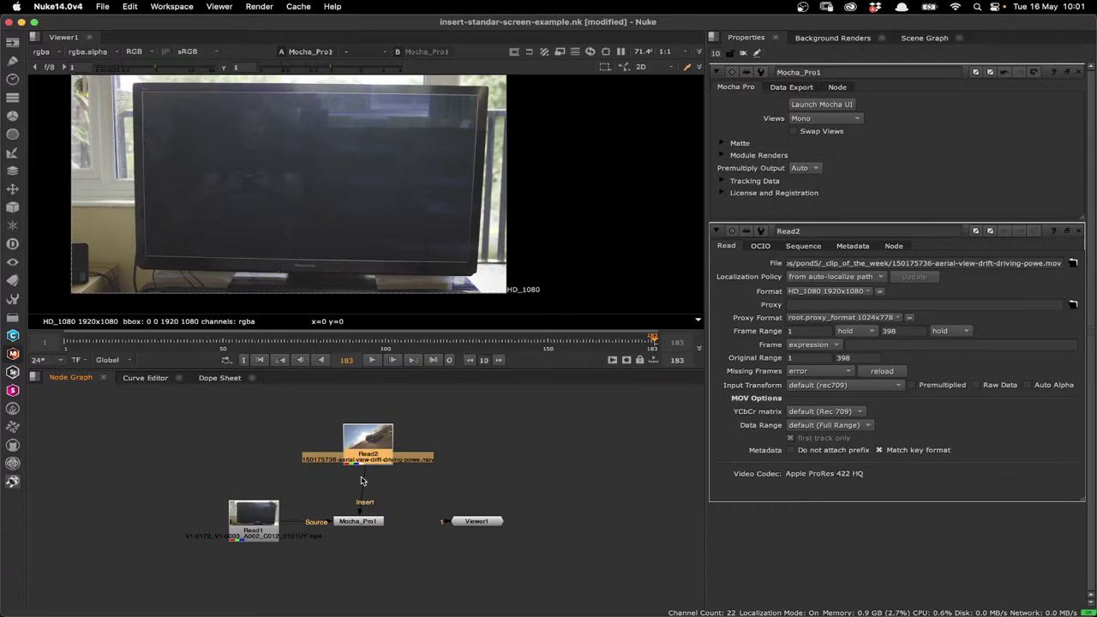
{"action": "left_click_drag", "start_coordinate": [363, 455], "coordinate": [357, 470]}
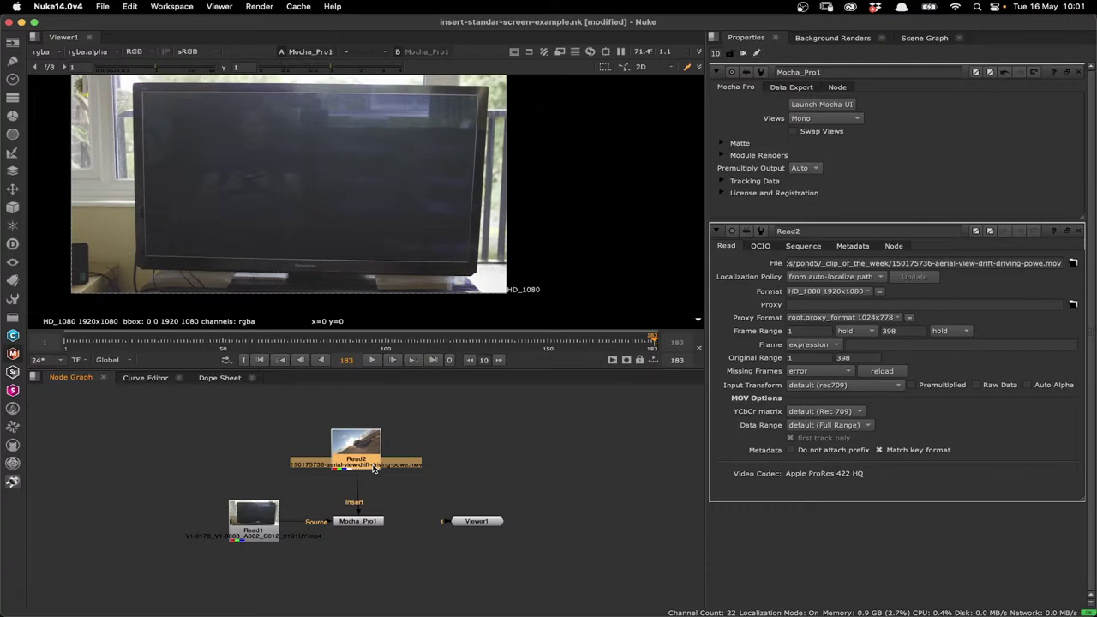
{"action": "left_click", "coordinate": [358, 522]}
{"action": "left_click", "coordinate": [822, 105]}
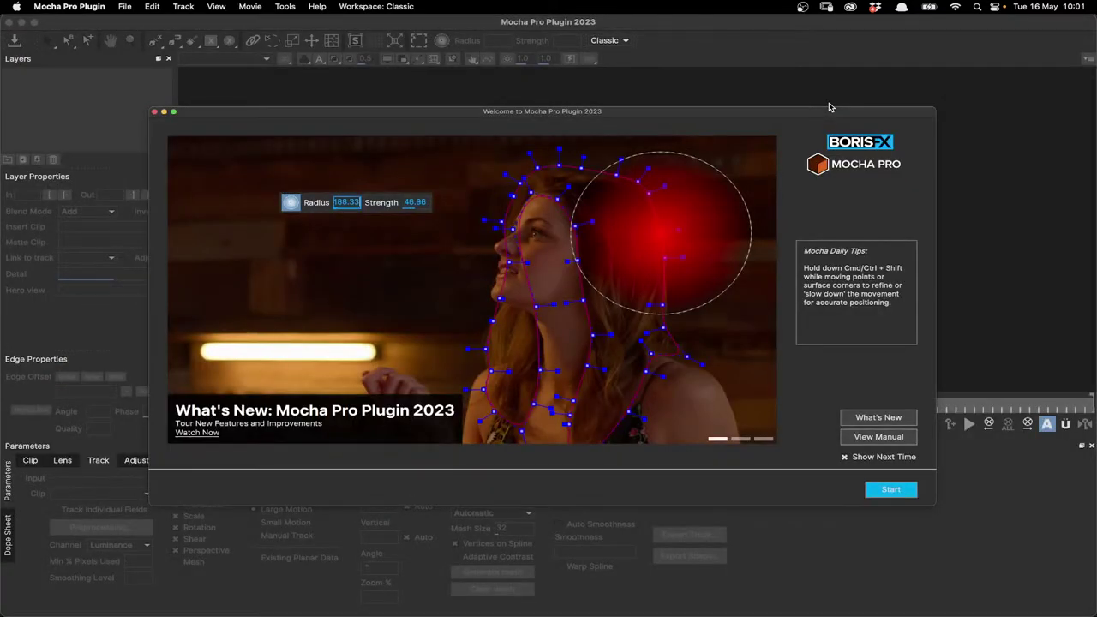
{"action": "left_click", "coordinate": [907, 494]}
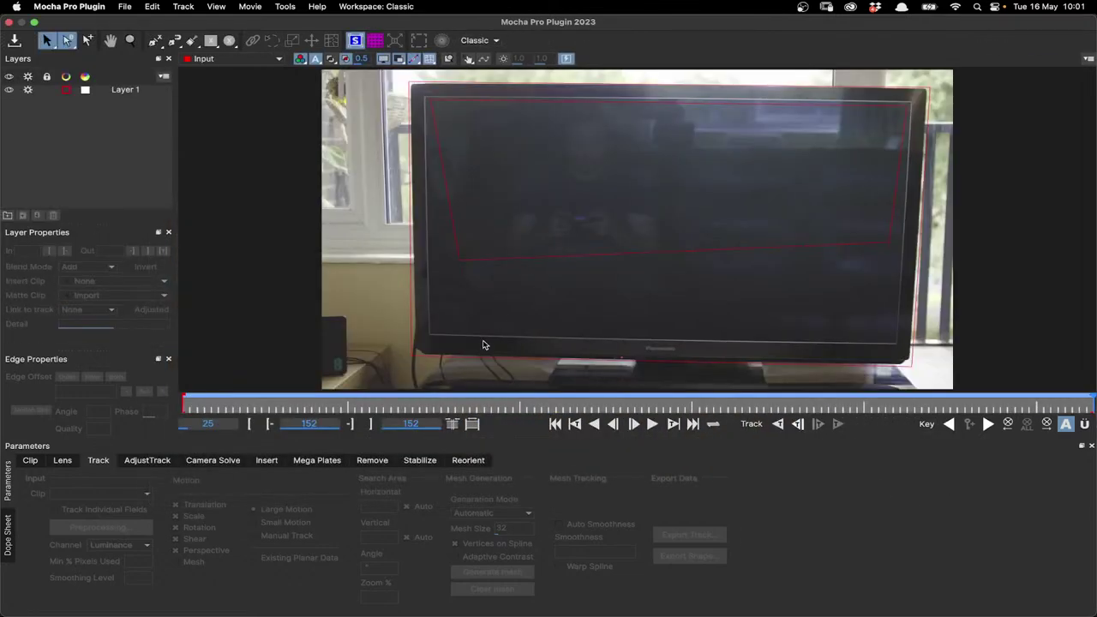
Step: Select Layer 1 around the TV screen and play back the shot to check its track
{"action": "left_click", "coordinate": [480, 359]}
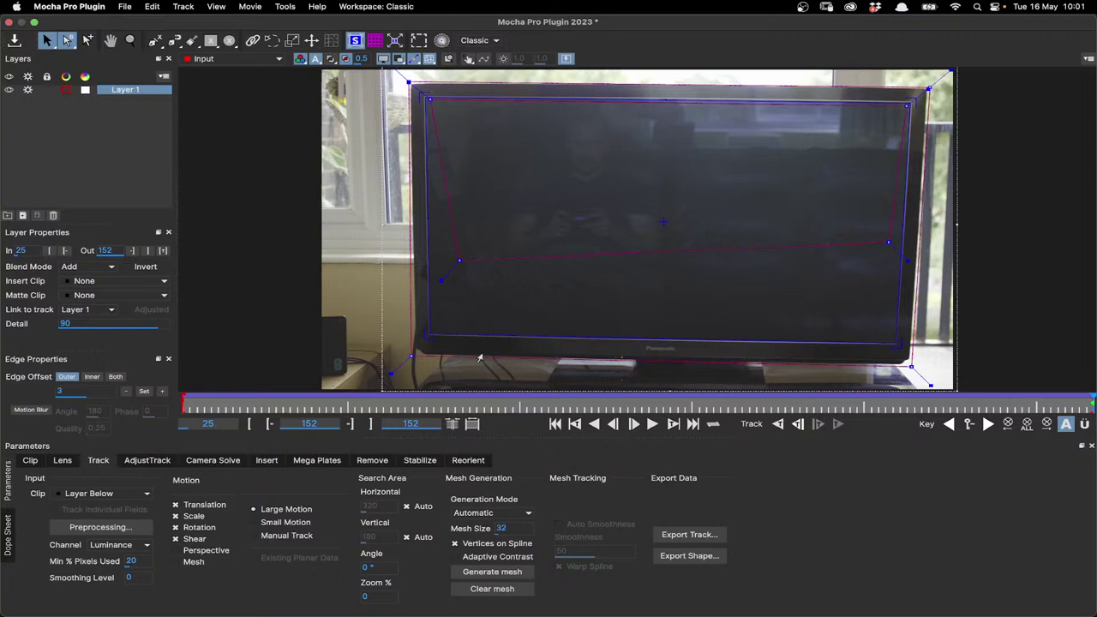
{"action": "left_click", "coordinate": [652, 423]}
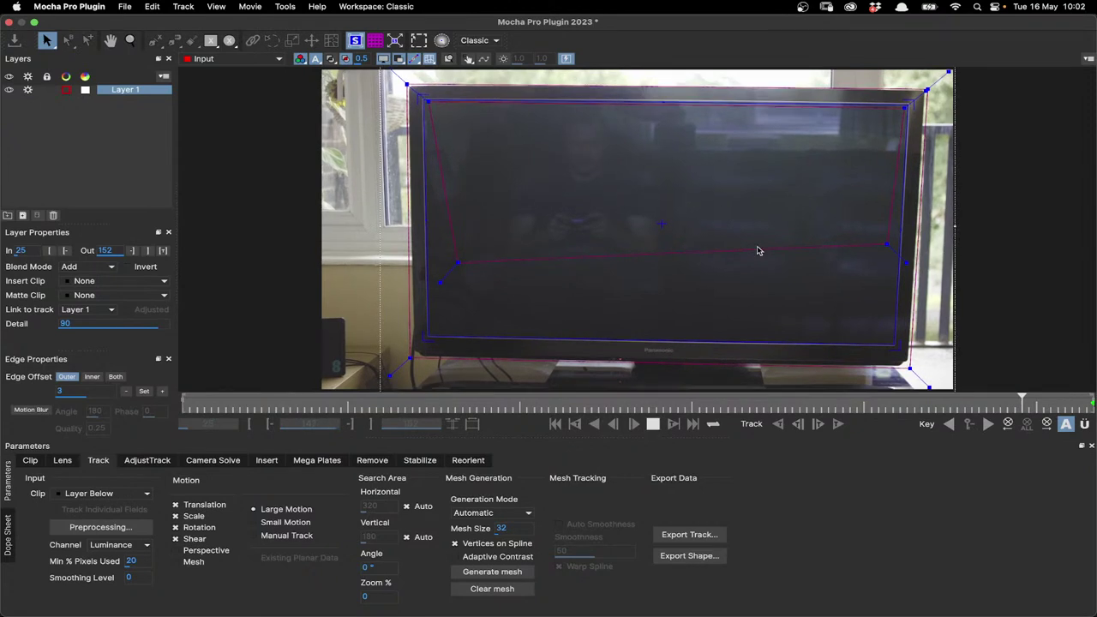
{"action": "left_click", "coordinate": [652, 423]}
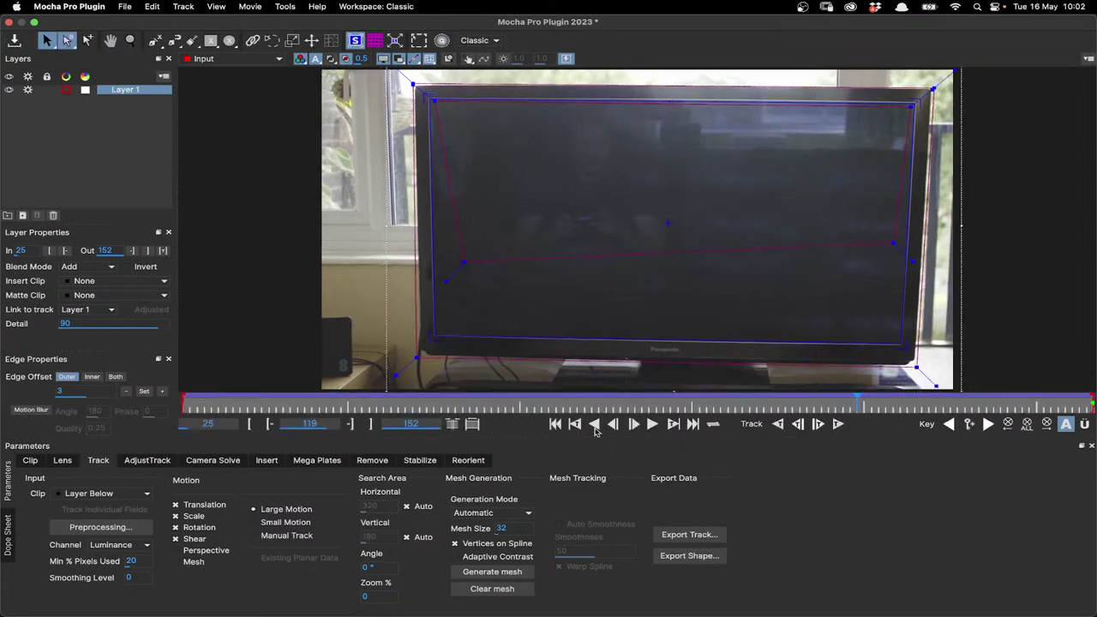
Step: Return to the first frame and set Layer 1's insert clip to Insert Layer
{"action": "left_click", "coordinate": [557, 426]}
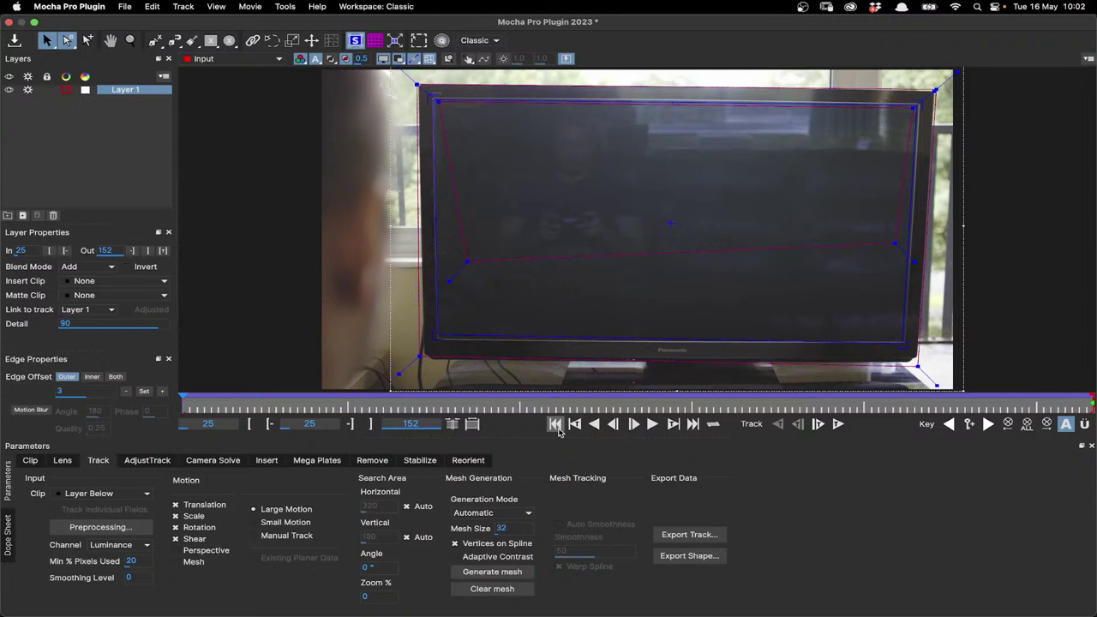
{"action": "left_click", "coordinate": [127, 283]}
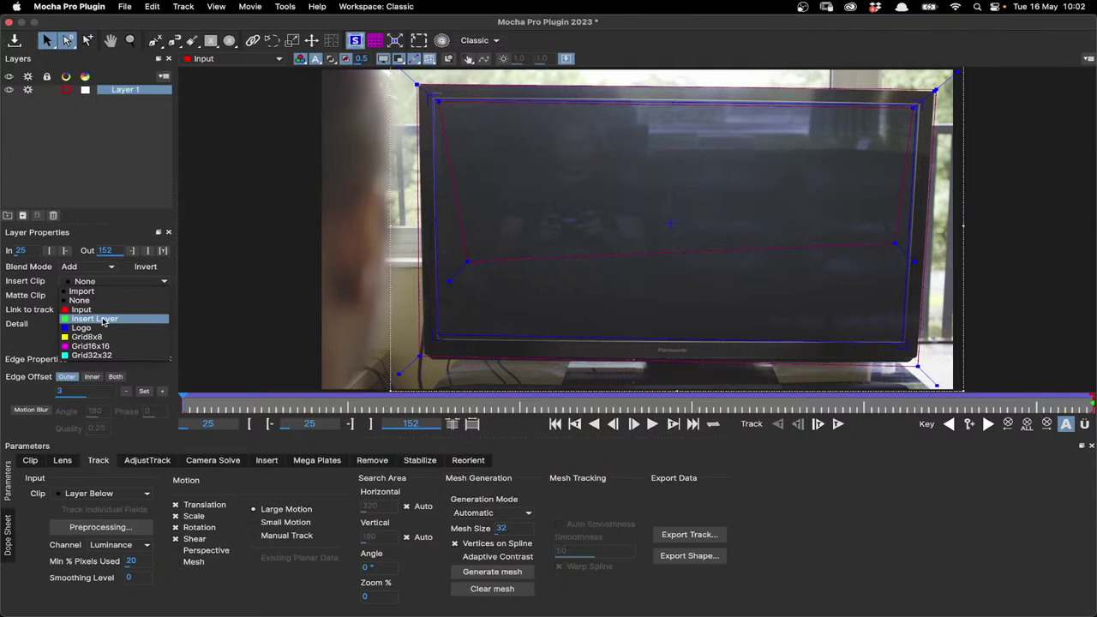
{"action": "left_click", "coordinate": [103, 319]}
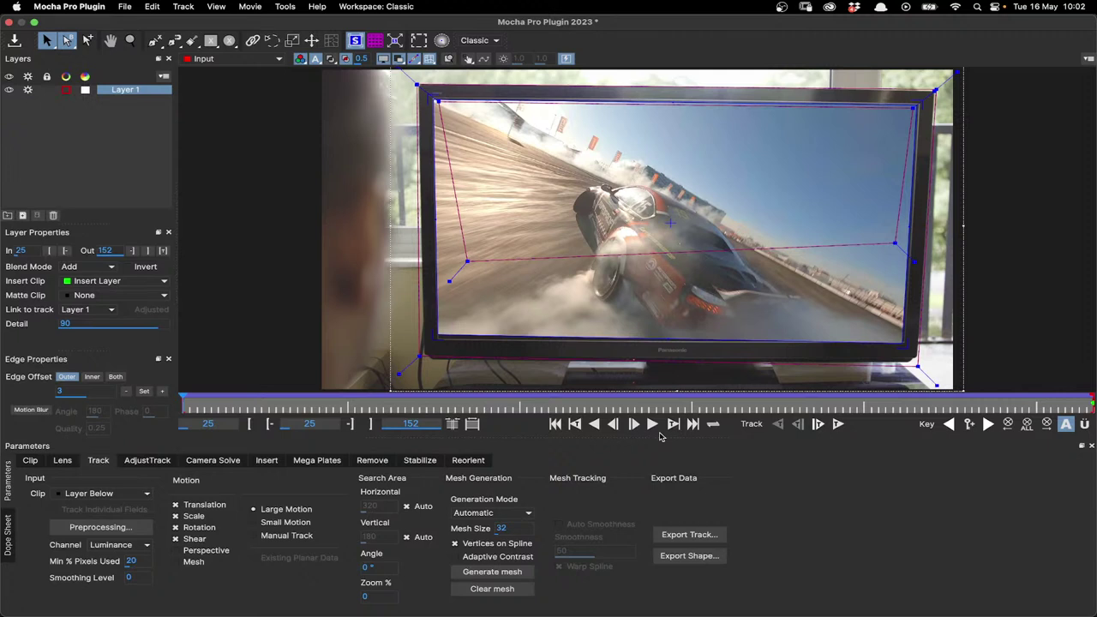
Step: Choose Nuke Corner Pin (*.nk) as the format for exporting the tracking data, and cancel the export
{"action": "left_click", "coordinate": [690, 536]}
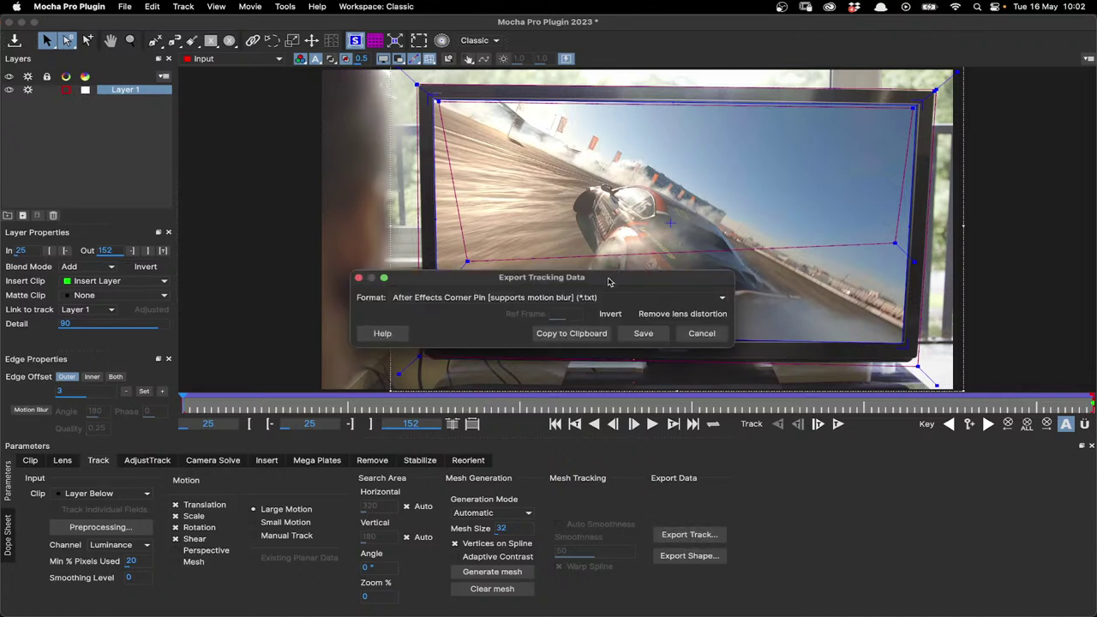
{"action": "left_click", "coordinate": [721, 299]}
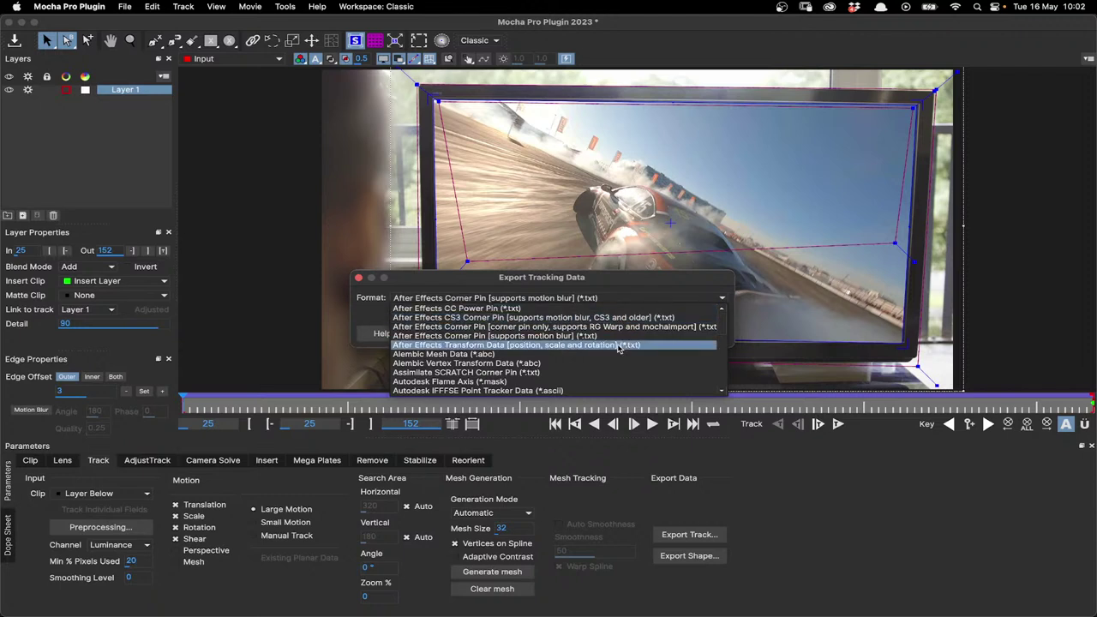
{"action": "scroll", "coordinate": [583, 361], "scroll_direction": "down", "scroll_amount": 2}
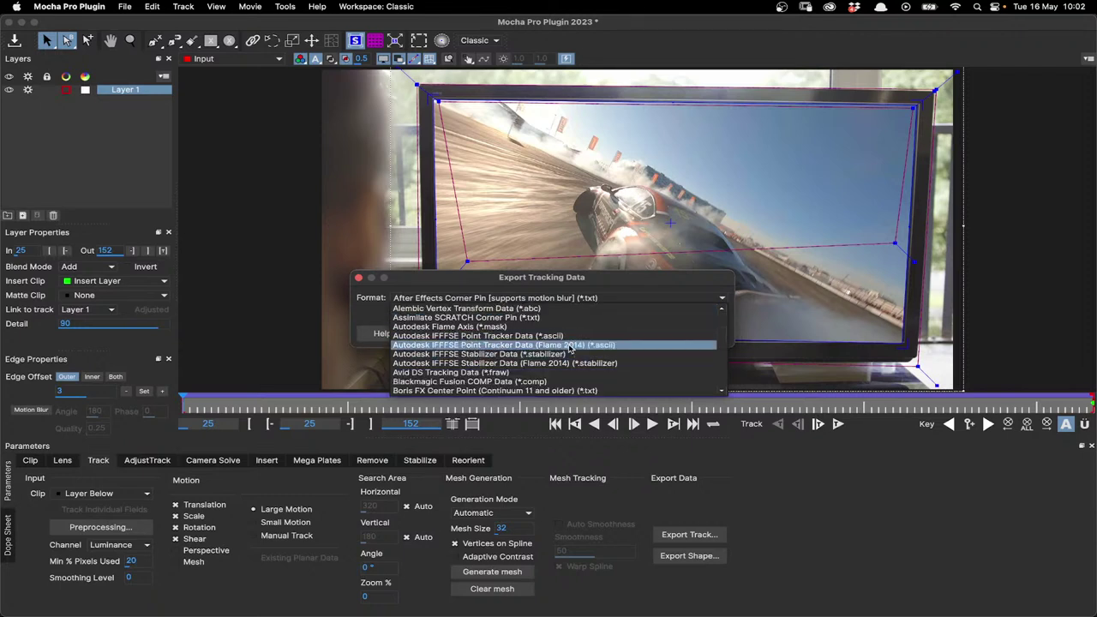
{"action": "scroll", "coordinate": [571, 358], "scroll_direction": "down", "scroll_amount": 3}
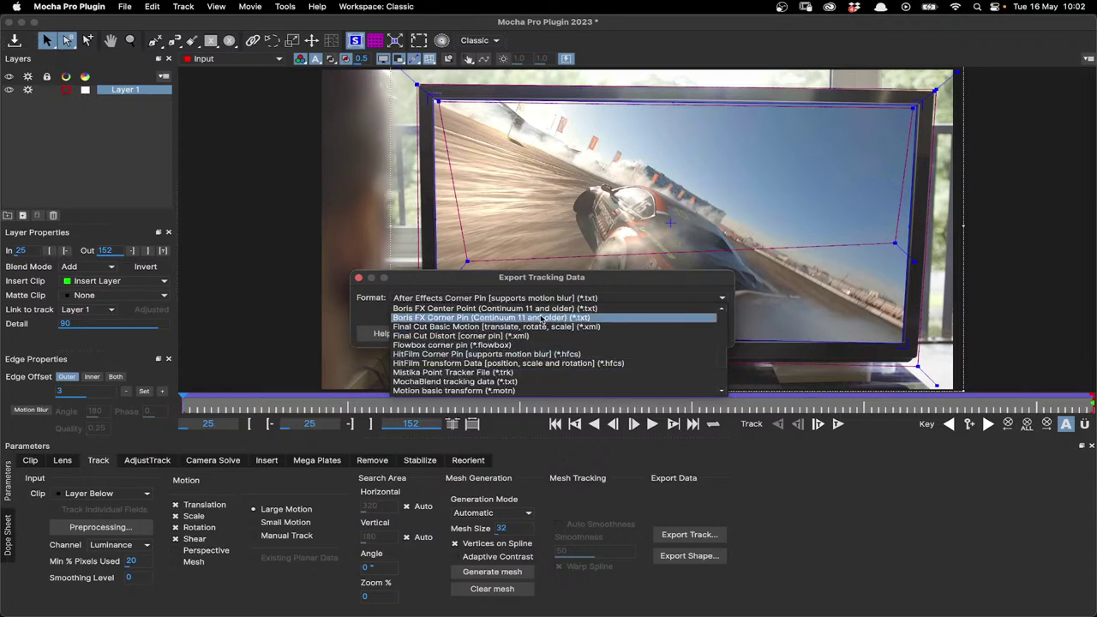
{"action": "scroll", "coordinate": [510, 355], "scroll_direction": "down", "scroll_amount": 3}
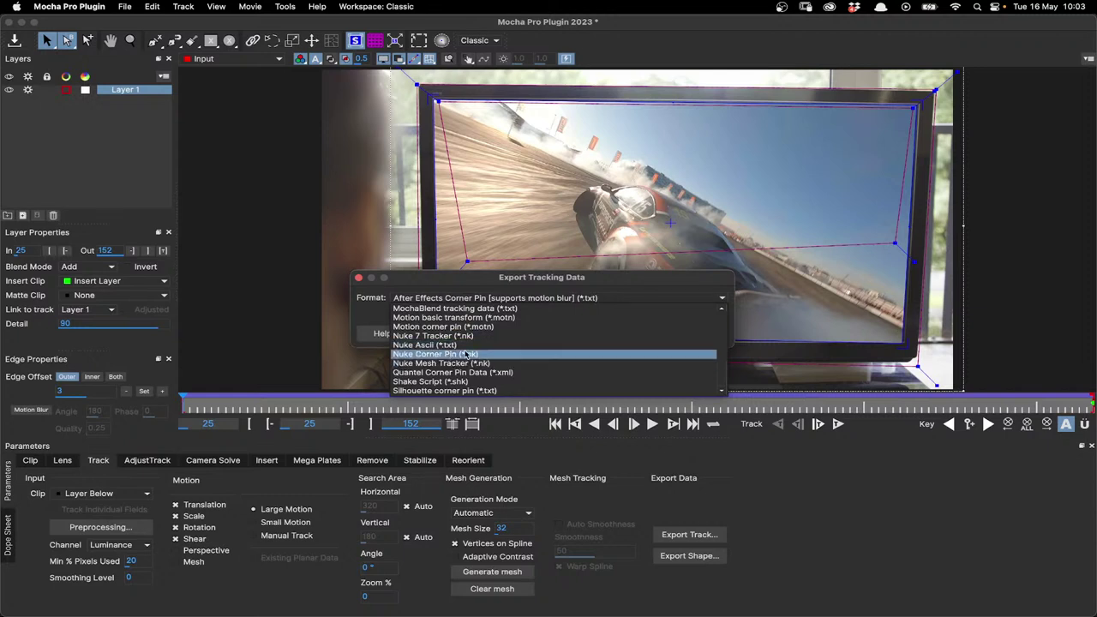
{"action": "left_click", "coordinate": [467, 355]}
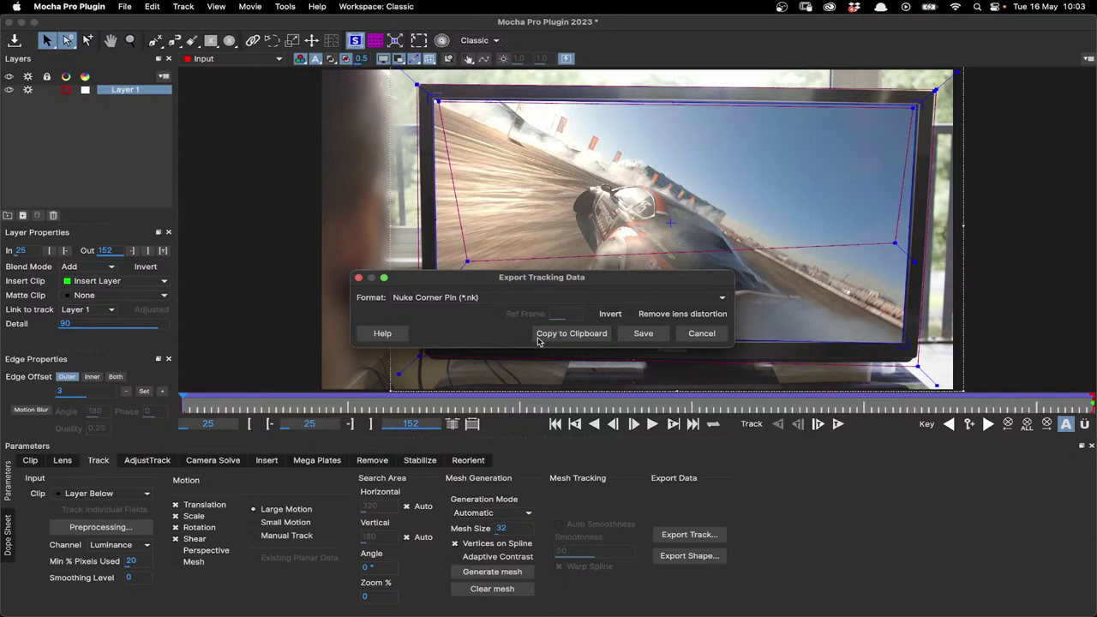
{"action": "left_click", "coordinate": [711, 335]}
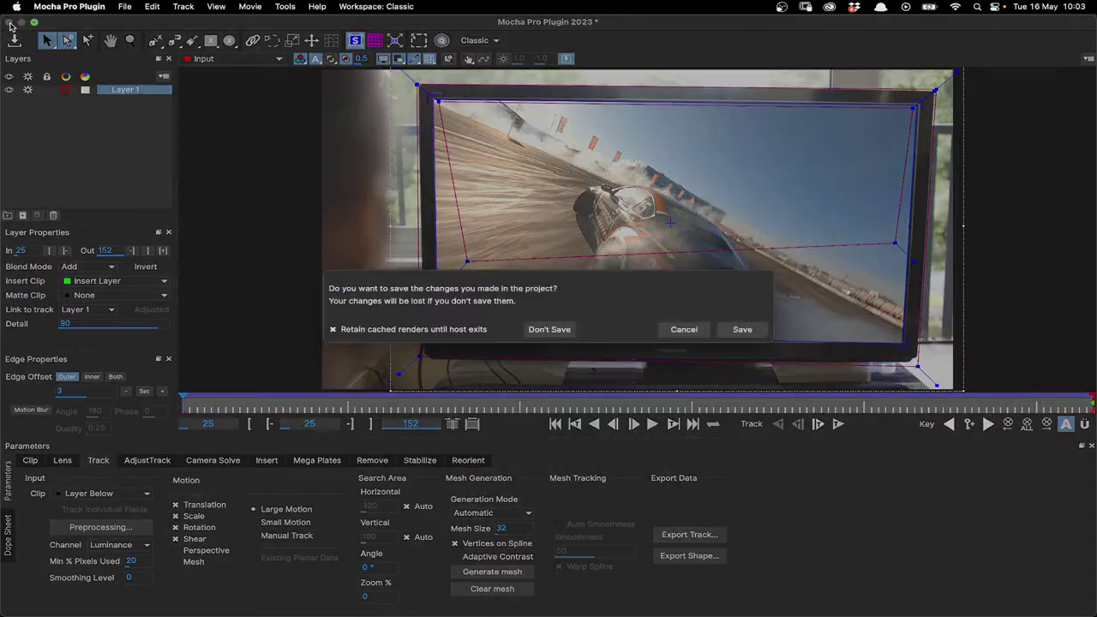
Step: Close the Mocha project without saving its changes
{"action": "left_click", "coordinate": [10, 21]}
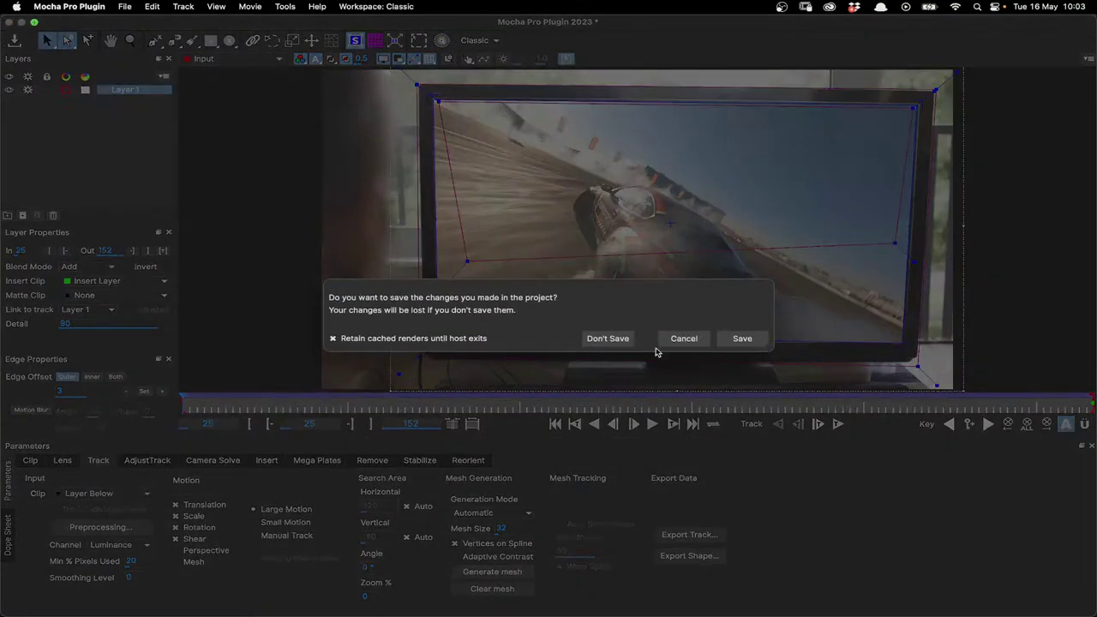
{"action": "left_click", "coordinate": [608, 339]}
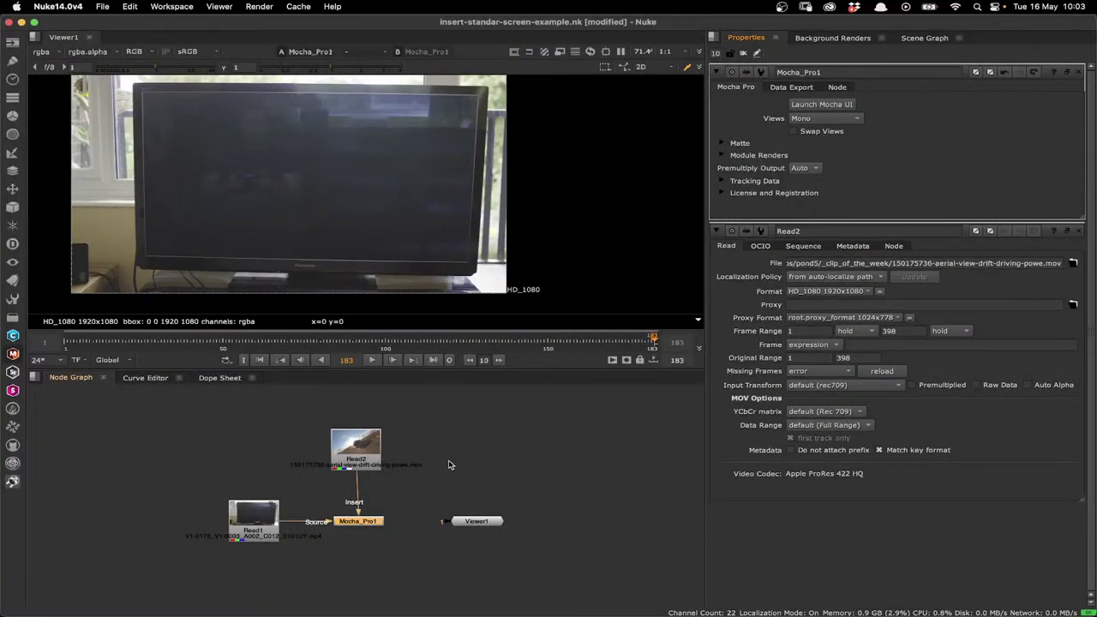
Step: Create an unlinked CornerPin2D node from the Mocha_Pro1 node's data export
{"action": "left_click", "coordinate": [784, 87]}
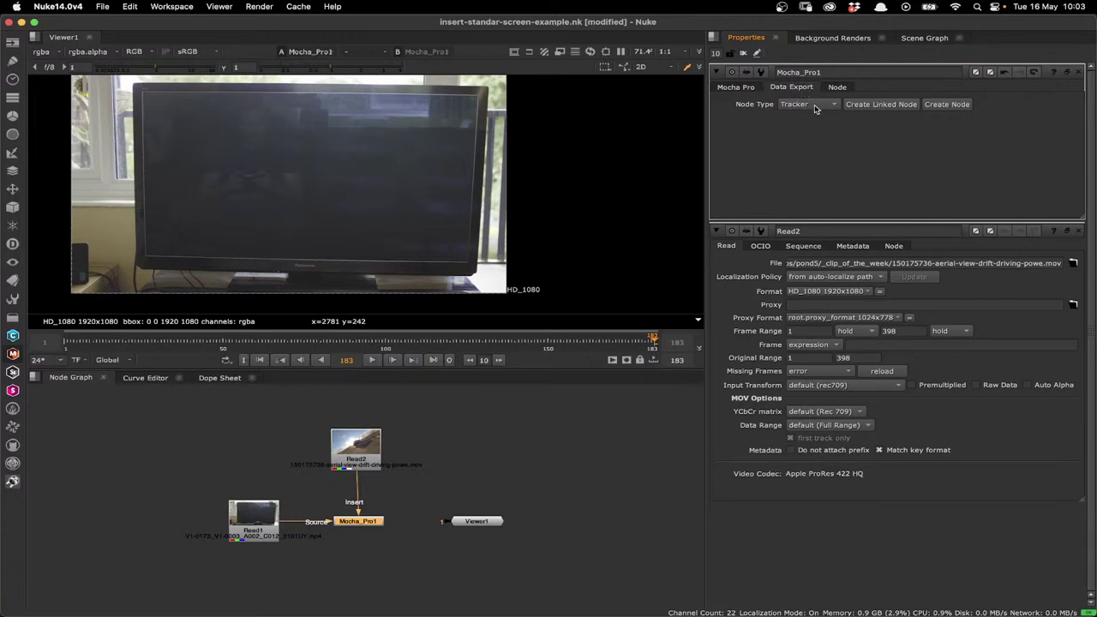
{"action": "left_click", "coordinate": [816, 106]}
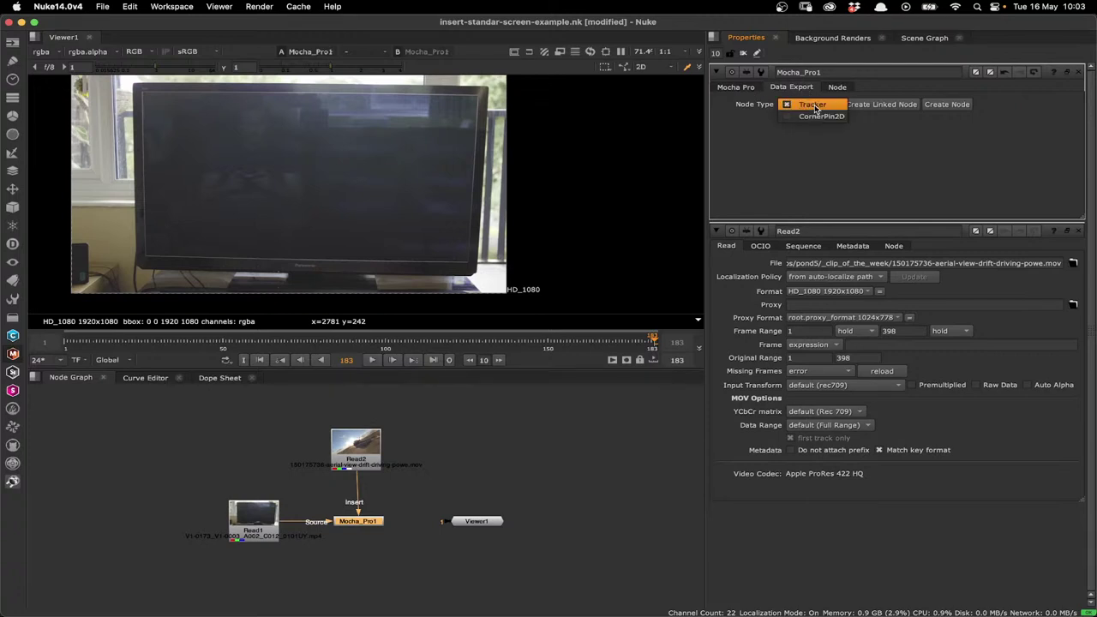
{"action": "left_click", "coordinate": [822, 116]}
{"action": "left_click", "coordinate": [948, 104]}
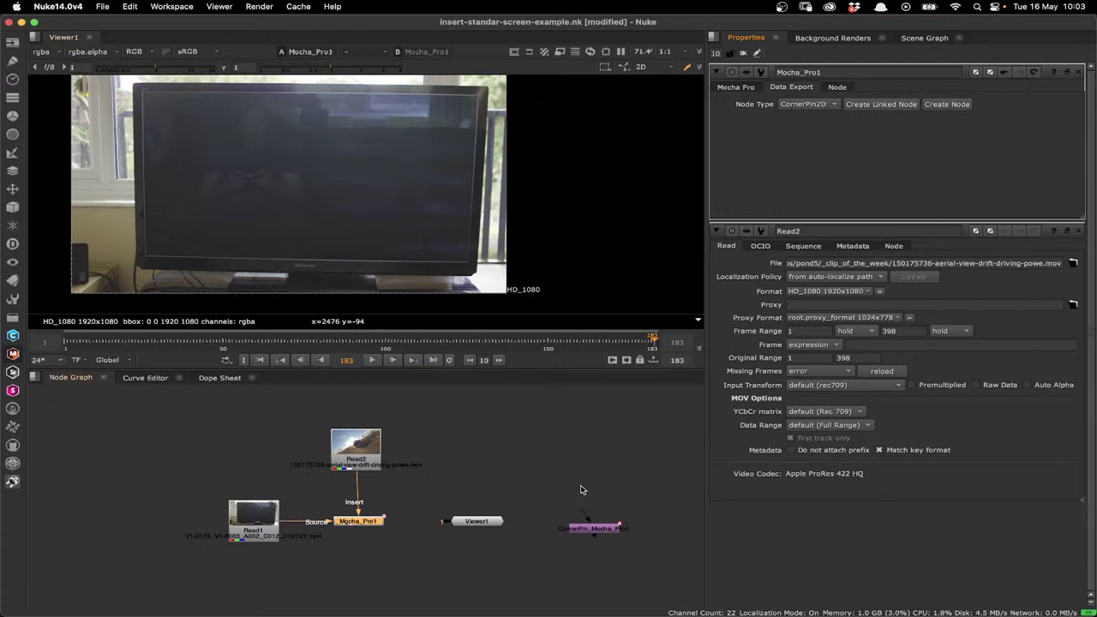
Step: Move the corner pin node above the Viewer1 node, and delete it from the node graph
{"action": "left_click_drag", "start_coordinate": [607, 531], "coordinate": [506, 466]}
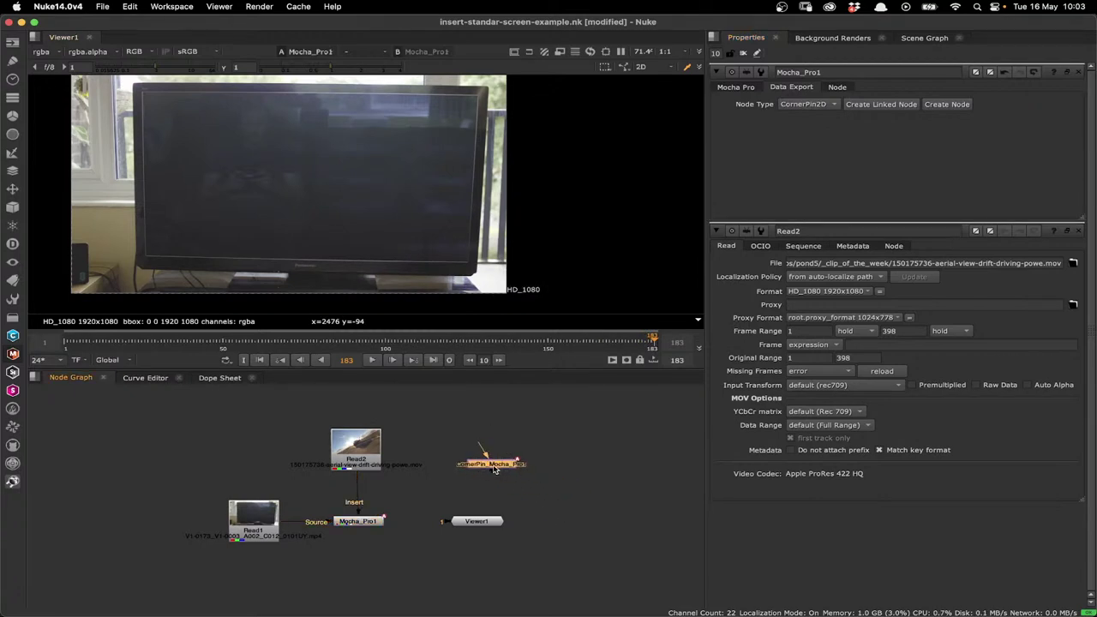
{"action": "left_click_drag", "start_coordinate": [498, 469], "coordinate": [468, 481]}
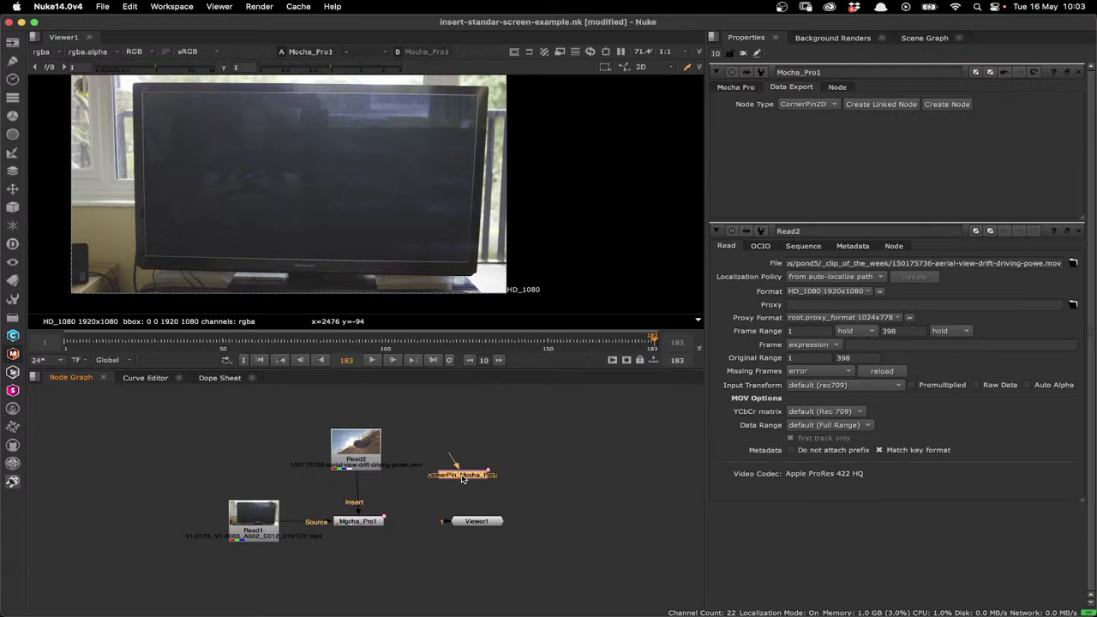
{"action": "key", "text": "Delete"}
Step: Reopen the Mocha UI from the Mocha_Pro1 node's main settings and dismiss the welcome window
{"action": "left_click", "coordinate": [739, 91]}
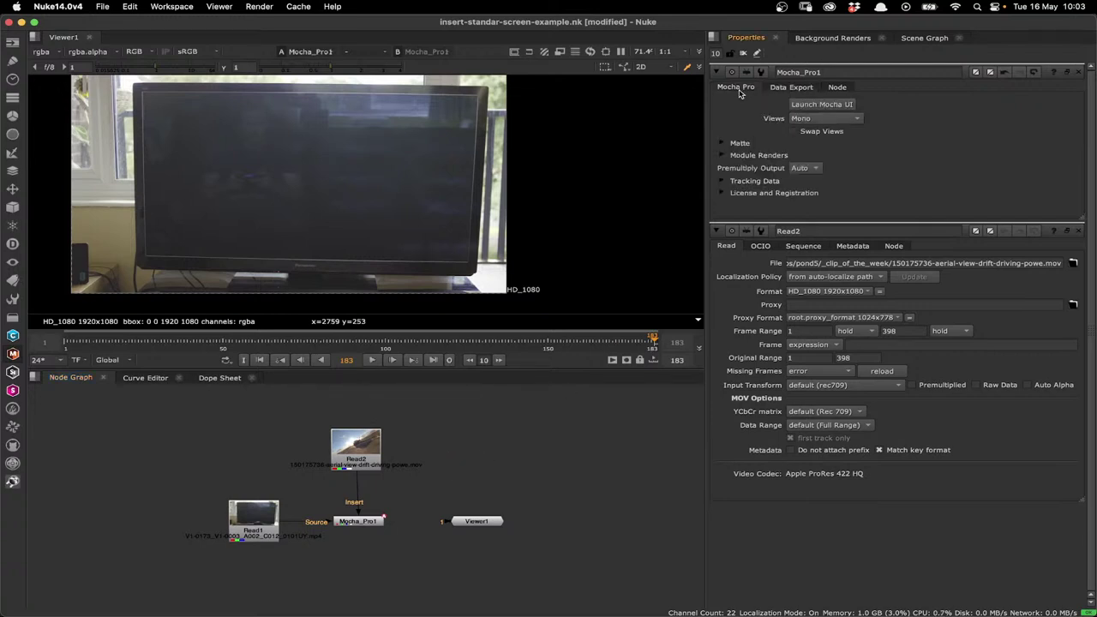
{"action": "left_click", "coordinate": [801, 104]}
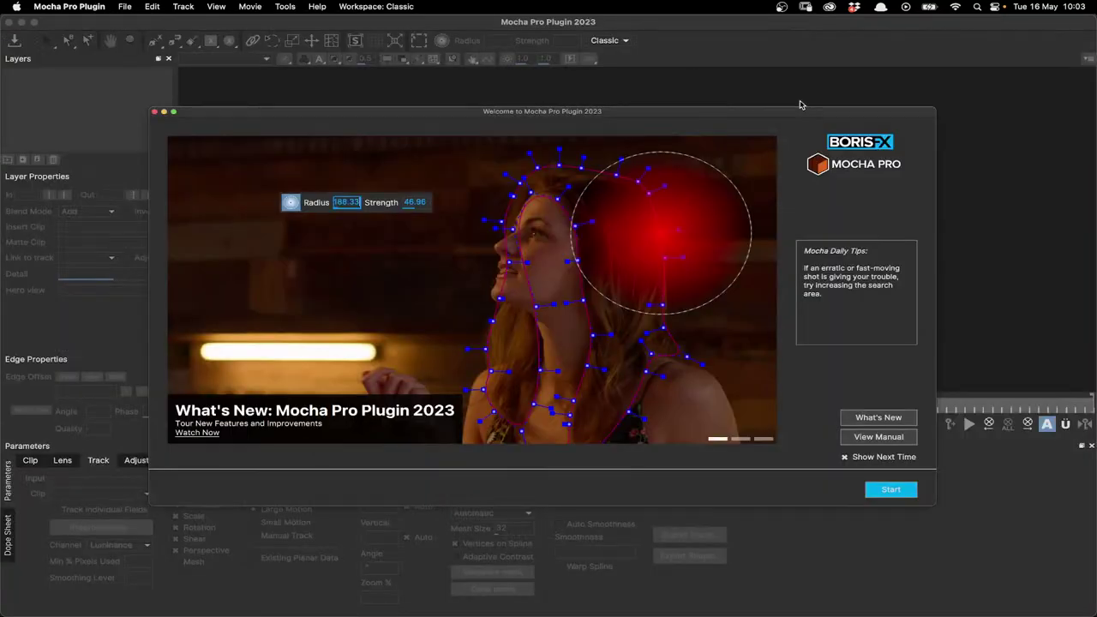
{"action": "key", "text": "Return"}
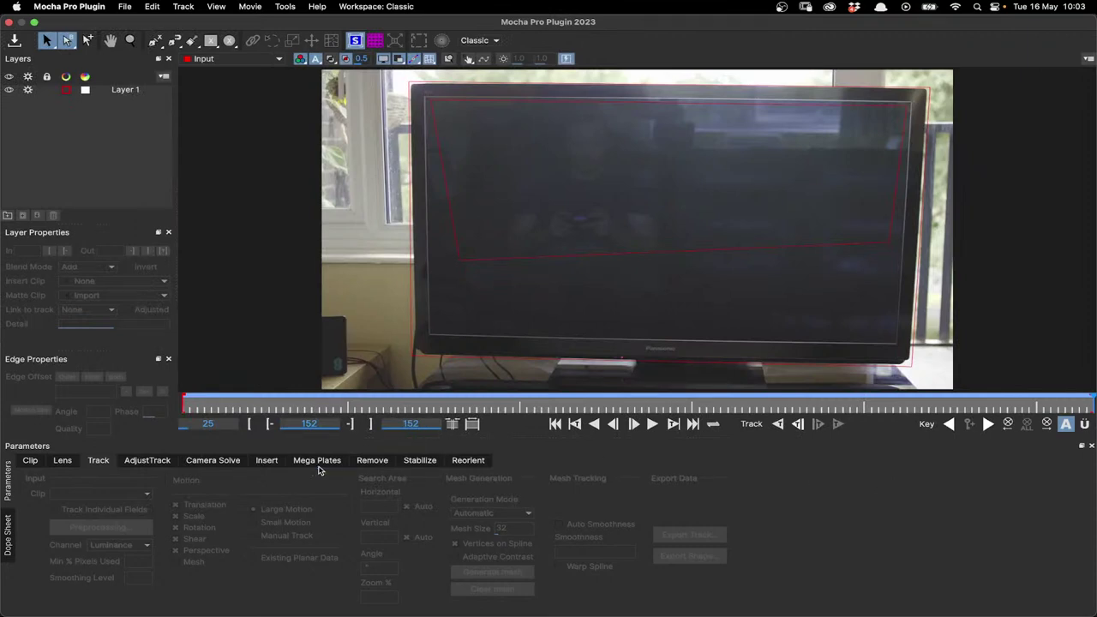
Step: Select Layer 1 around the TV and, in the Insert module, set its insert clip to Insert Layer
{"action": "left_click", "coordinate": [433, 355]}
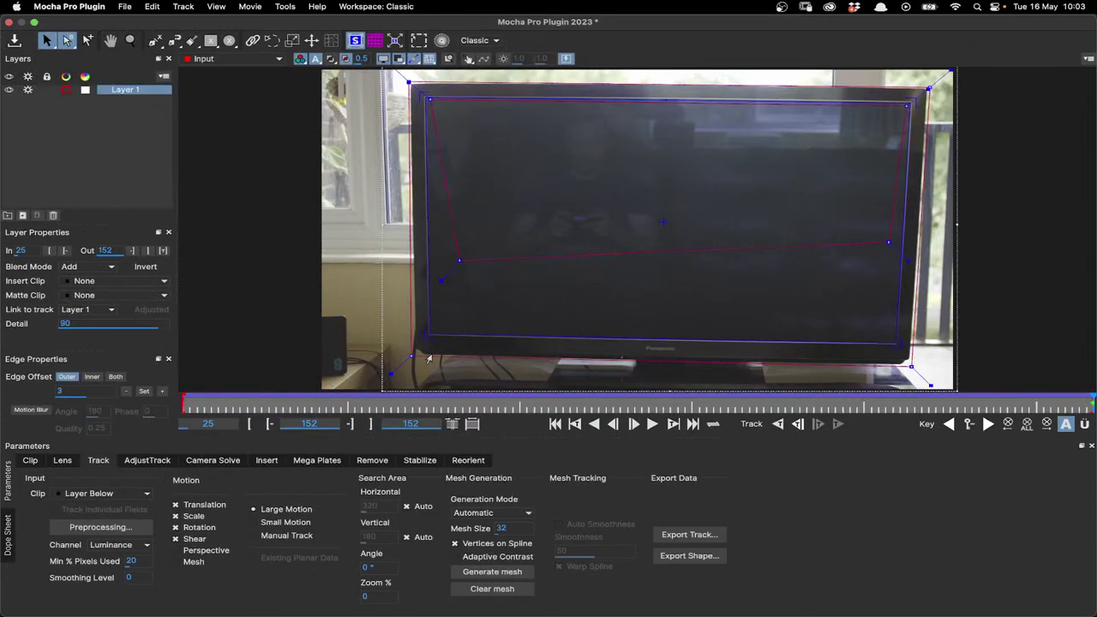
{"action": "left_click", "coordinate": [268, 464]}
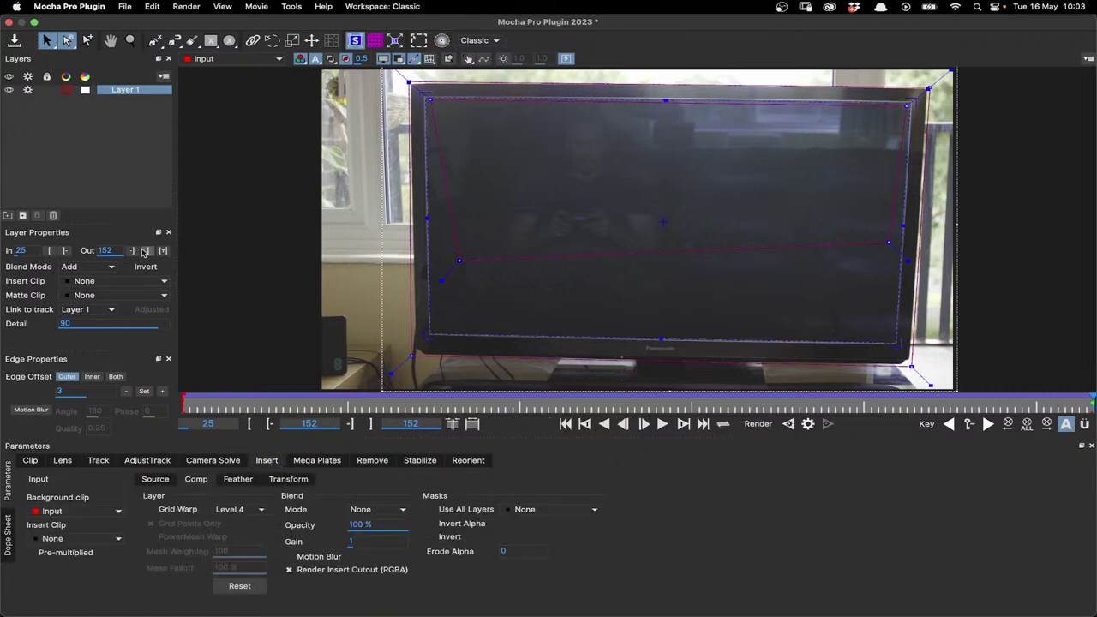
{"action": "left_click", "coordinate": [96, 284]}
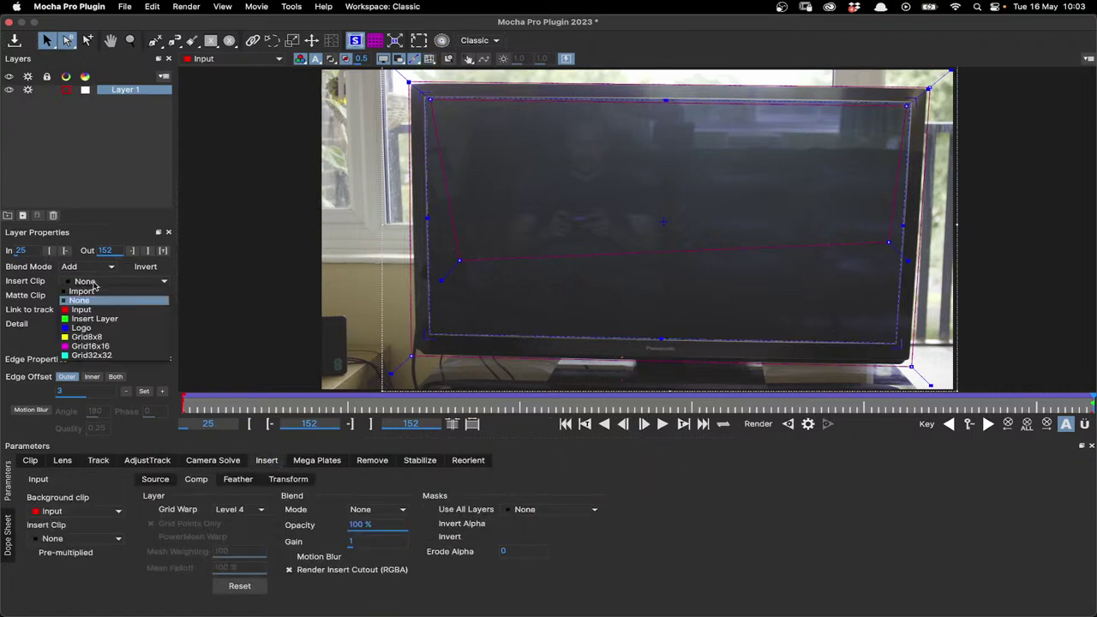
{"action": "left_click", "coordinate": [96, 318]}
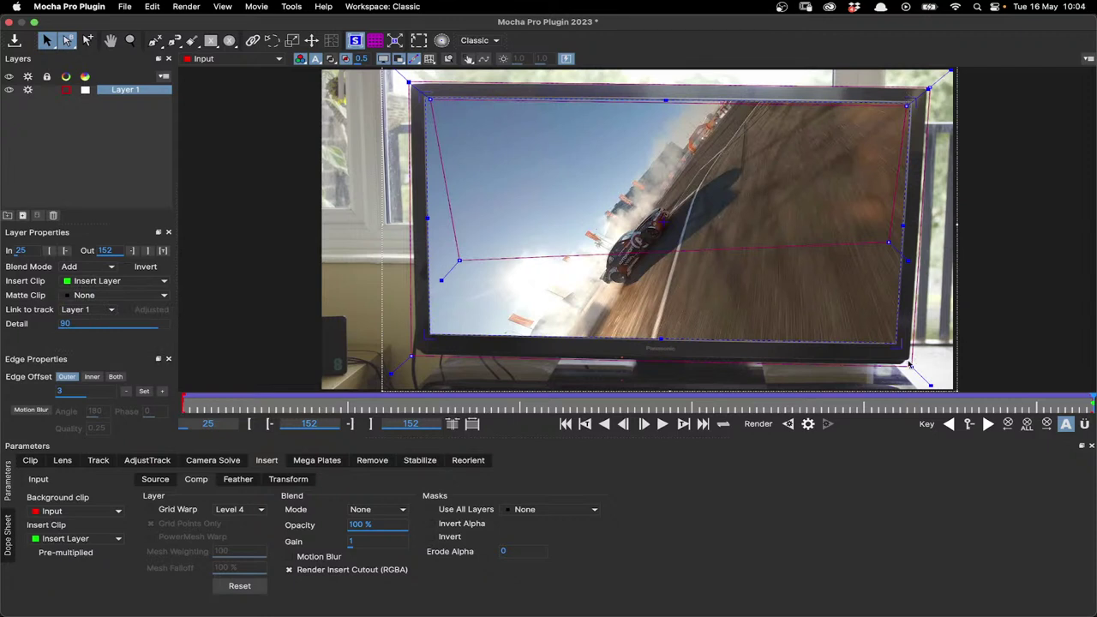
Step: Scrub through the shot to check how the inserted clip follows the TV screen, ending on frame 109
{"action": "left_click_drag", "start_coordinate": [909, 364], "coordinate": [902, 320]}
{"action": "left_click", "coordinate": [704, 404]}
{"action": "left_click_drag", "start_coordinate": [674, 405], "coordinate": [241, 404]}
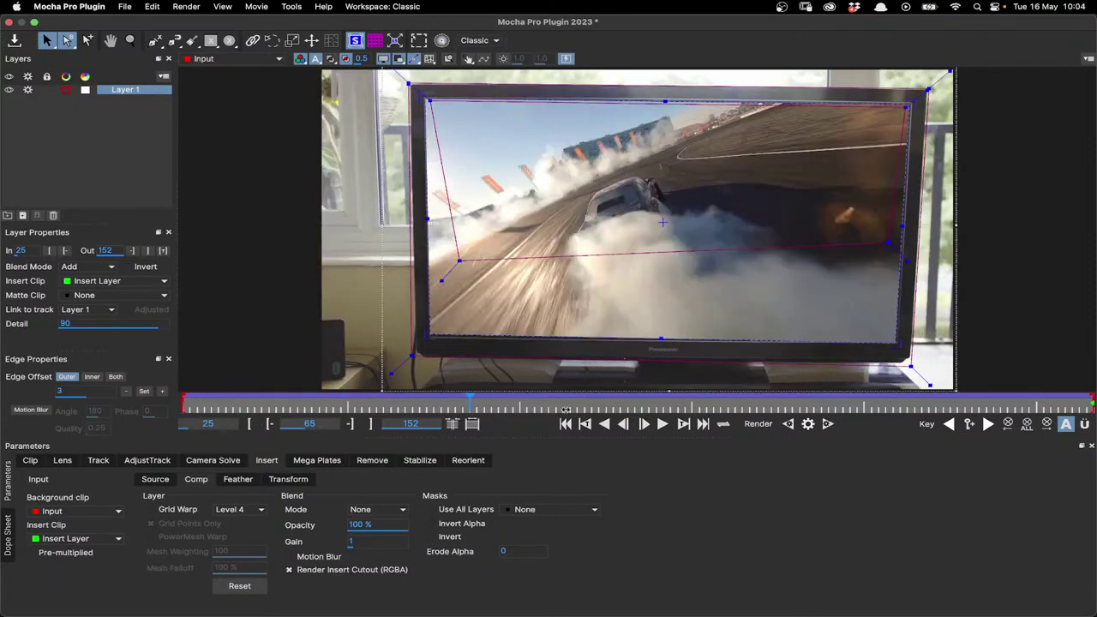
{"action": "left_click", "coordinate": [786, 403]}
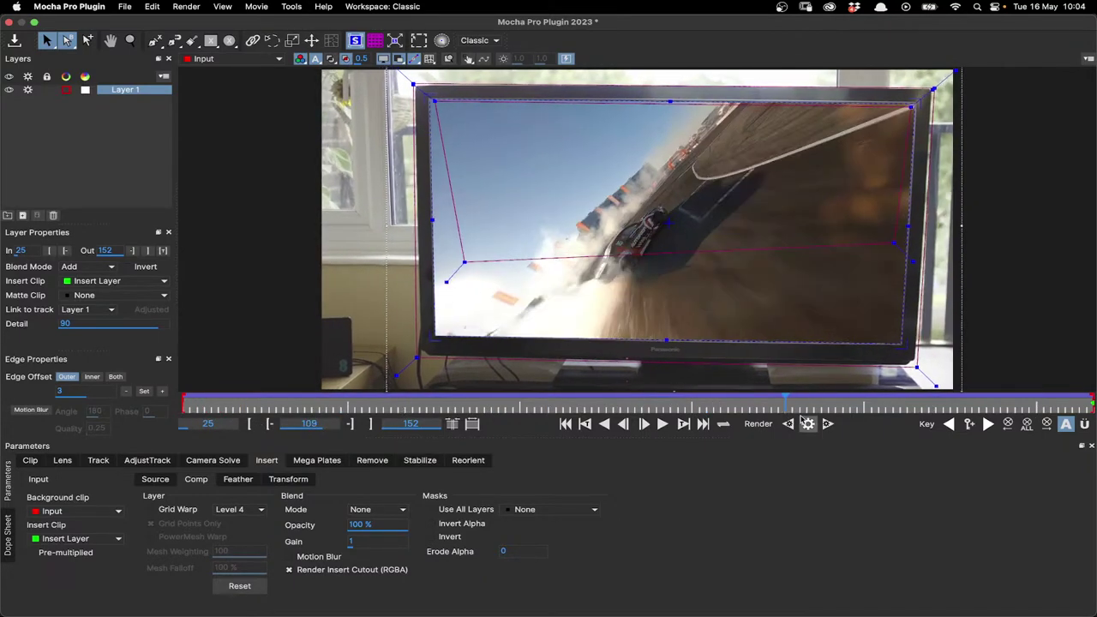
Step: Render the insert on frame 109 and display the Insert: cutout result in the viewer
{"action": "left_click", "coordinate": [808, 423]}
{"action": "left_click", "coordinate": [274, 59]}
{"action": "left_click", "coordinate": [215, 72]}
{"action": "left_click", "coordinate": [255, 60]}
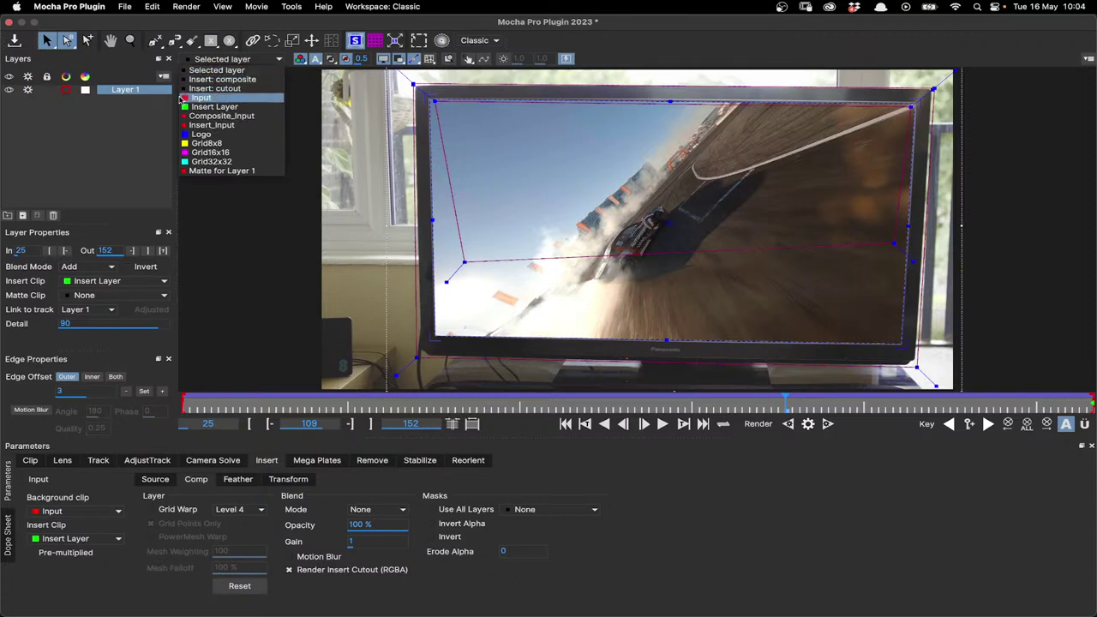
{"action": "left_click", "coordinate": [229, 92]}
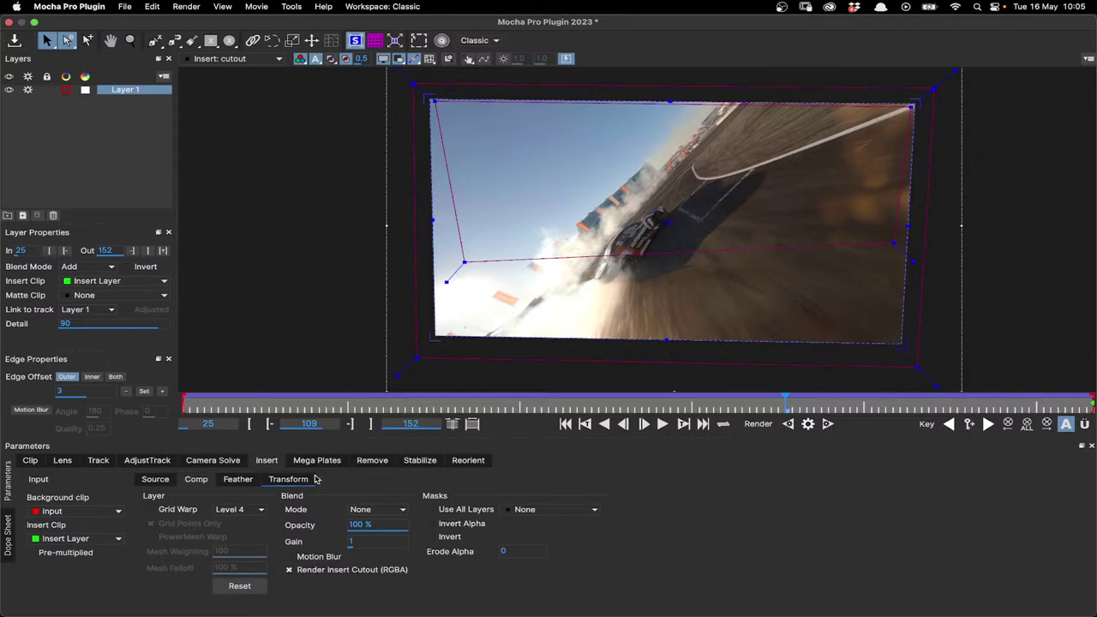
Step: Show the selected layer in the viewer, enable Grid Warp at Level 4 and try moving one grid point beside the car, undoing the move
{"action": "key", "text": "i"}
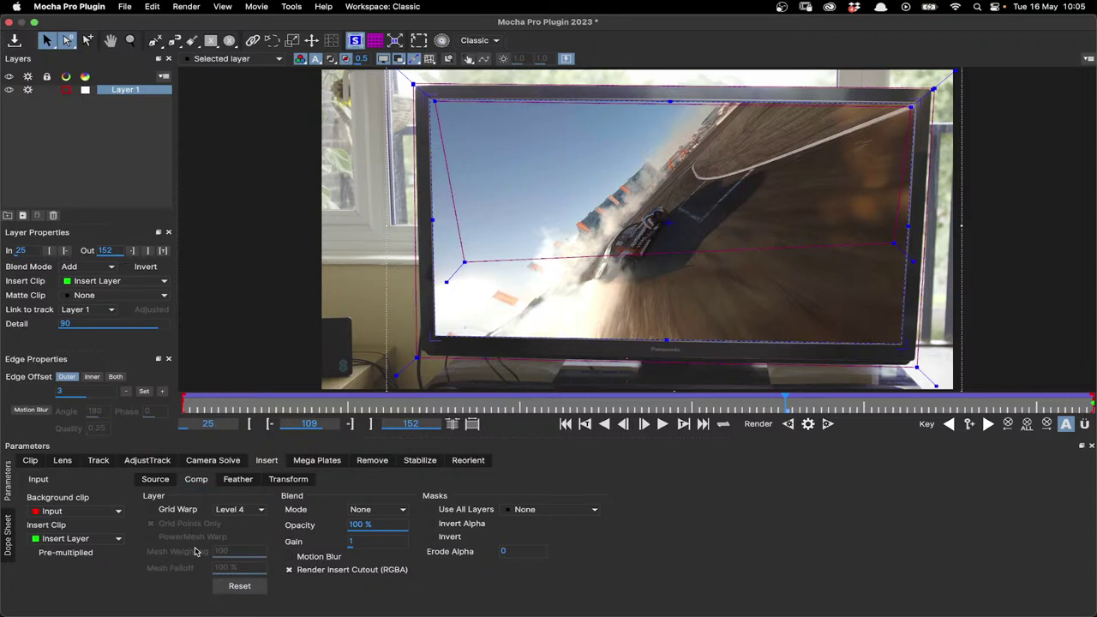
{"action": "left_click", "coordinate": [174, 511]}
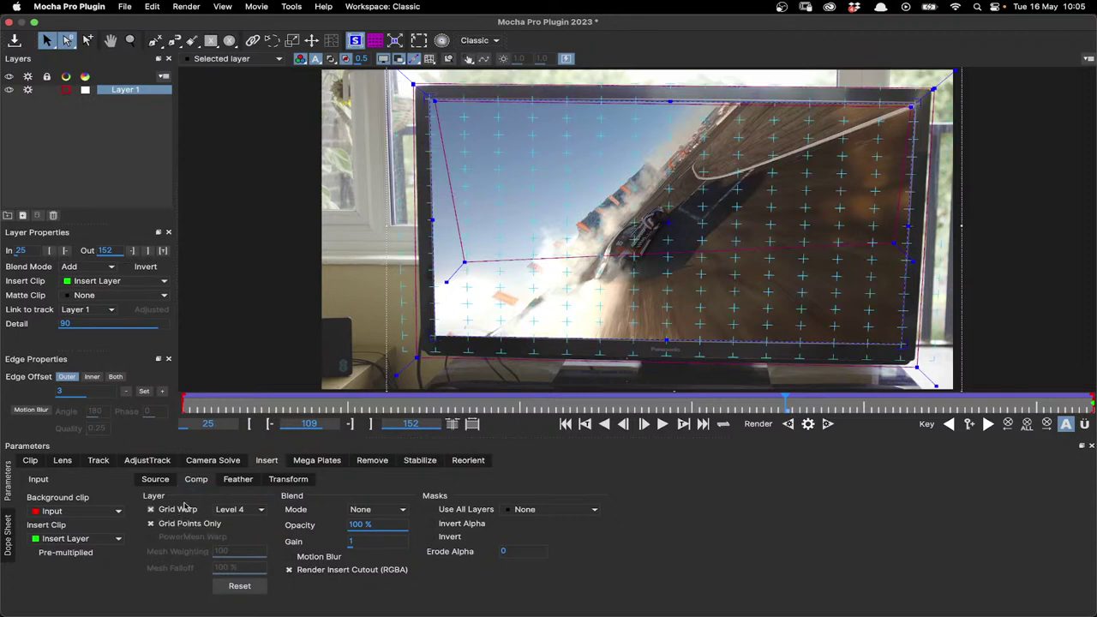
{"action": "mouse_move", "coordinate": [699, 221]}
{"action": "left_mouse_down"}
{"action": "mouse_move", "coordinate": [725, 216]}
{"action": "mouse_move", "coordinate": [676, 218]}
{"action": "mouse_move", "coordinate": [725, 215]}
{"action": "mouse_move", "coordinate": [689, 229]}
{"action": "mouse_move", "coordinate": [734, 228]}
{"action": "mouse_move", "coordinate": [709, 229]}
{"action": "left_mouse_up"}
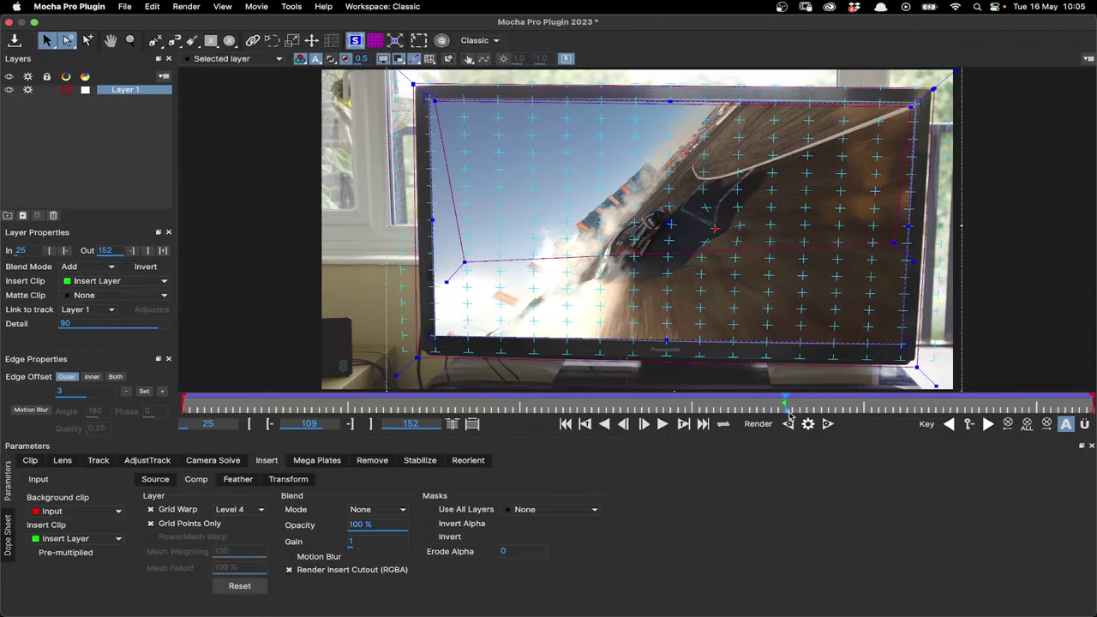
{"action": "mouse_move", "coordinate": [791, 415]}
{"action": "left_mouse_down"}
{"action": "mouse_move", "coordinate": [832, 409]}
{"action": "mouse_move", "coordinate": [784, 410]}
{"action": "left_mouse_up"}
{"action": "key", "text": "super+z"}
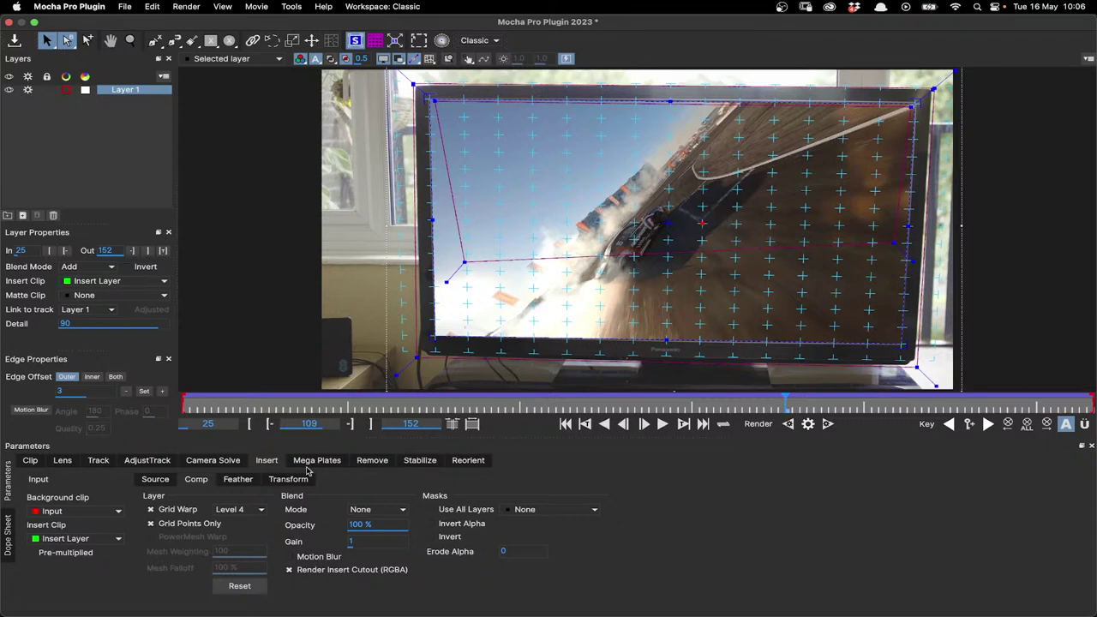
Step: Set Grid Warp to Level 1 and try displacing its centre point and the insert's bottom midpoint, undoing each move
{"action": "left_click", "coordinate": [241, 511]}
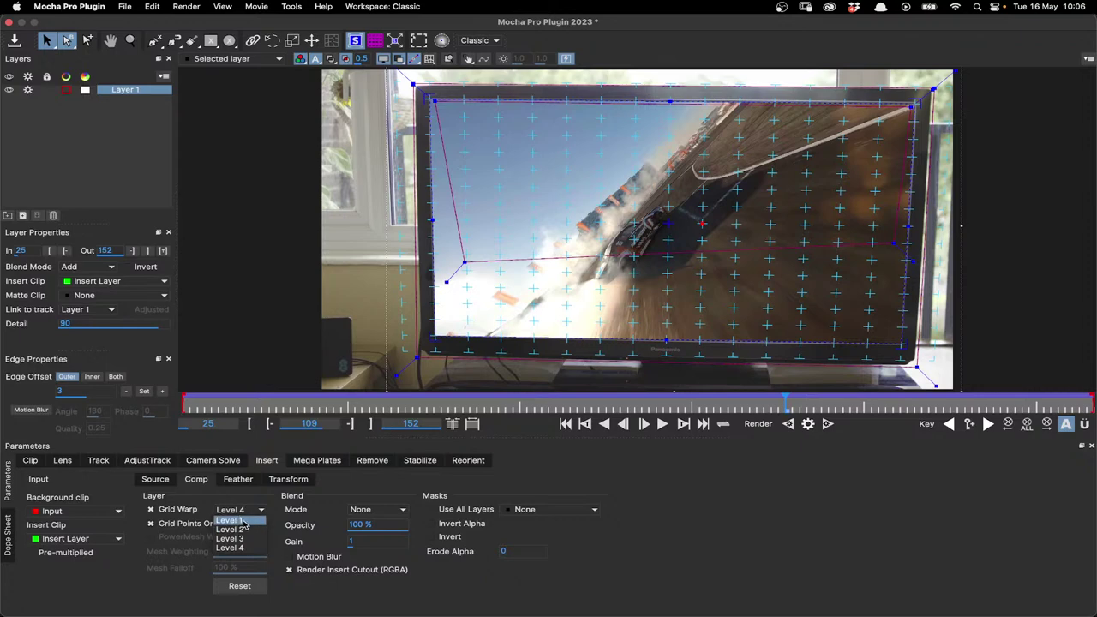
{"action": "left_click", "coordinate": [242, 520]}
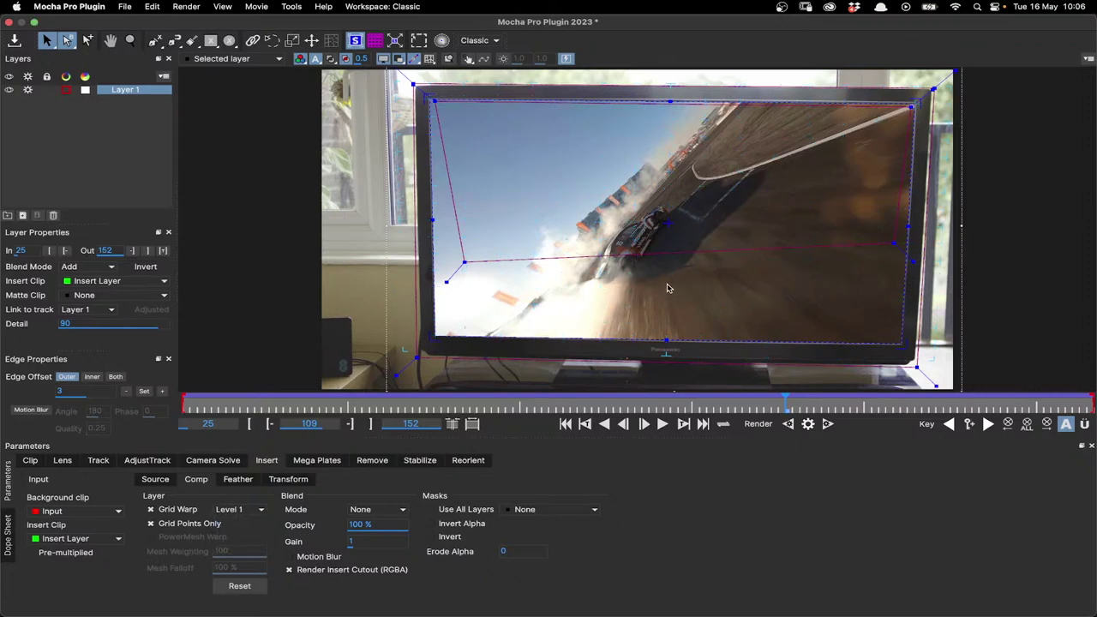
{"action": "left_click_drag", "start_coordinate": [671, 226], "coordinate": [634, 209]}
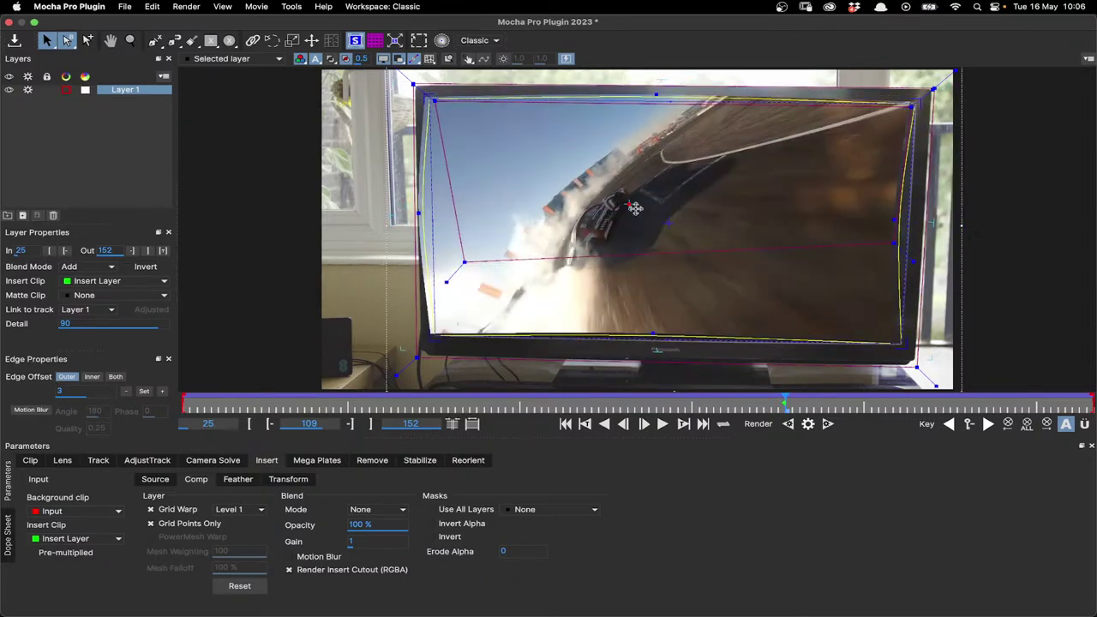
{"action": "key", "text": "super+z"}
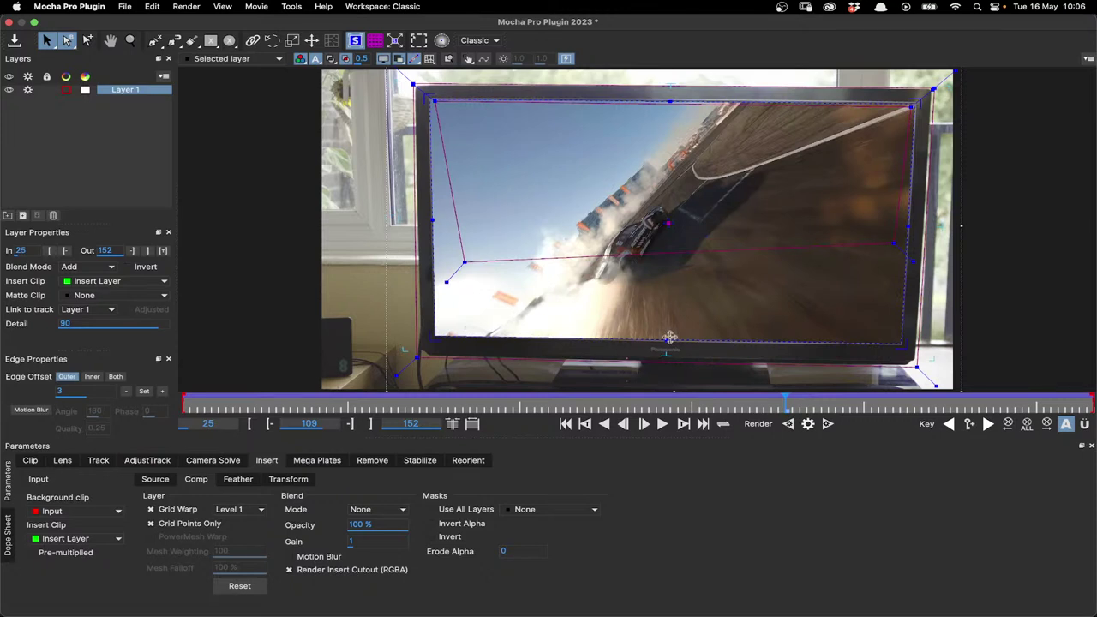
{"action": "left_click_drag", "start_coordinate": [669, 337], "coordinate": [663, 299]}
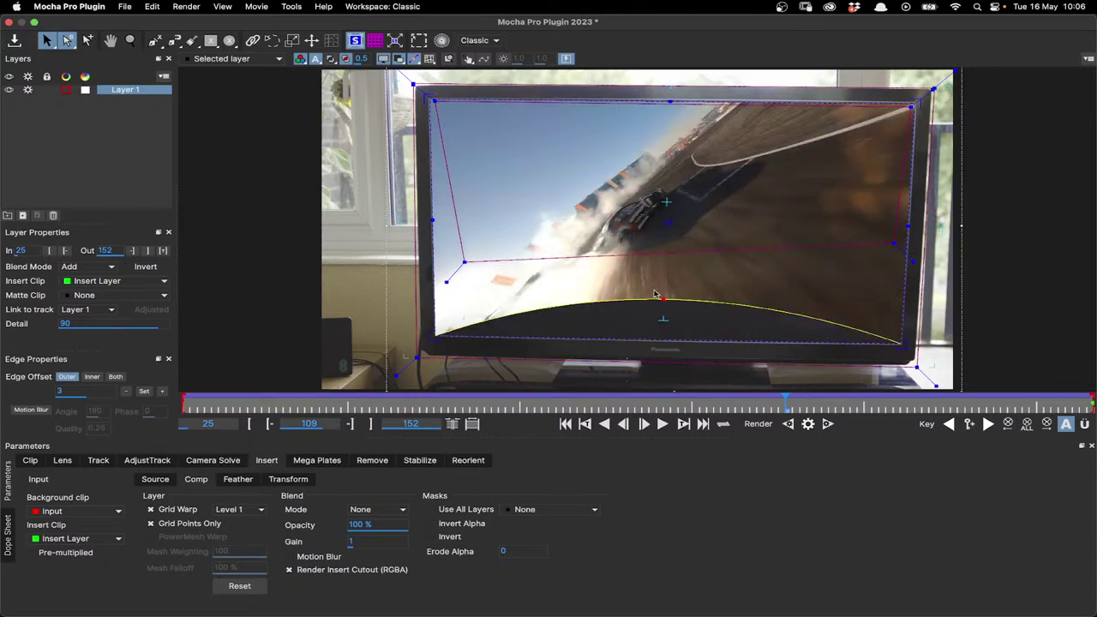
{"action": "key", "text": "super+z"}
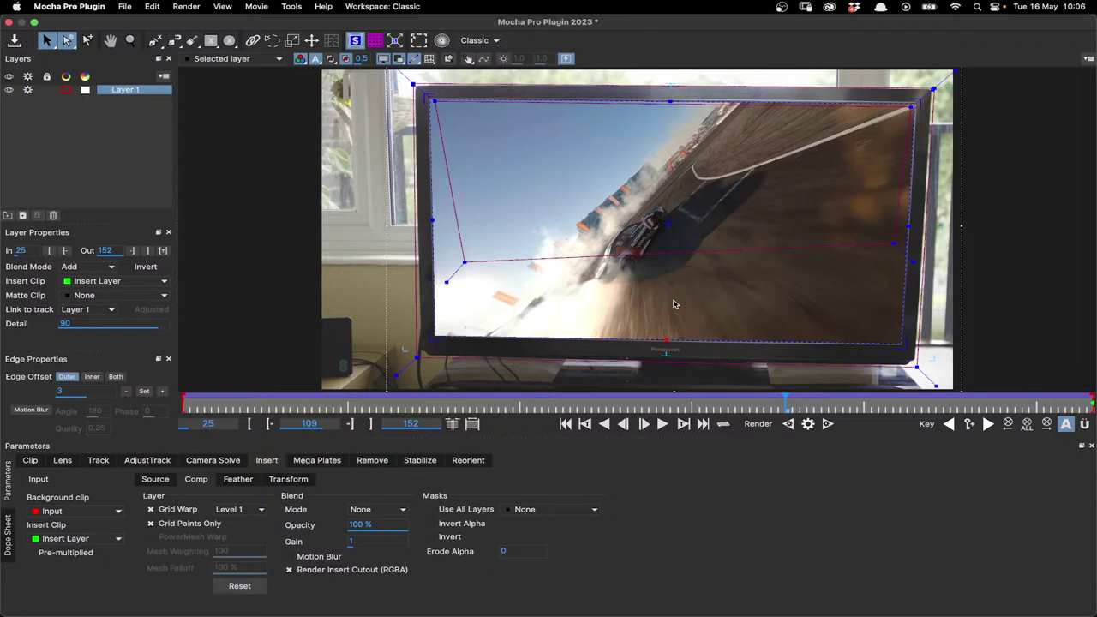
Step: Try Grid Warp at Level 2 with a small move of a lower-right grid point, and return it to Level 4
{"action": "left_click", "coordinate": [239, 511]}
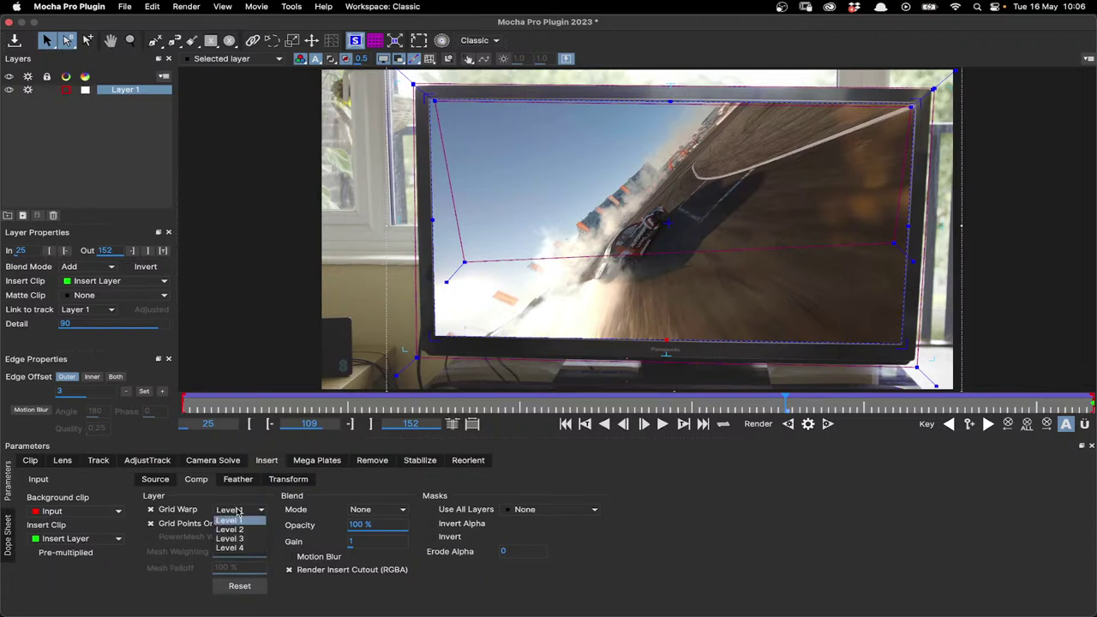
{"action": "left_click", "coordinate": [237, 530]}
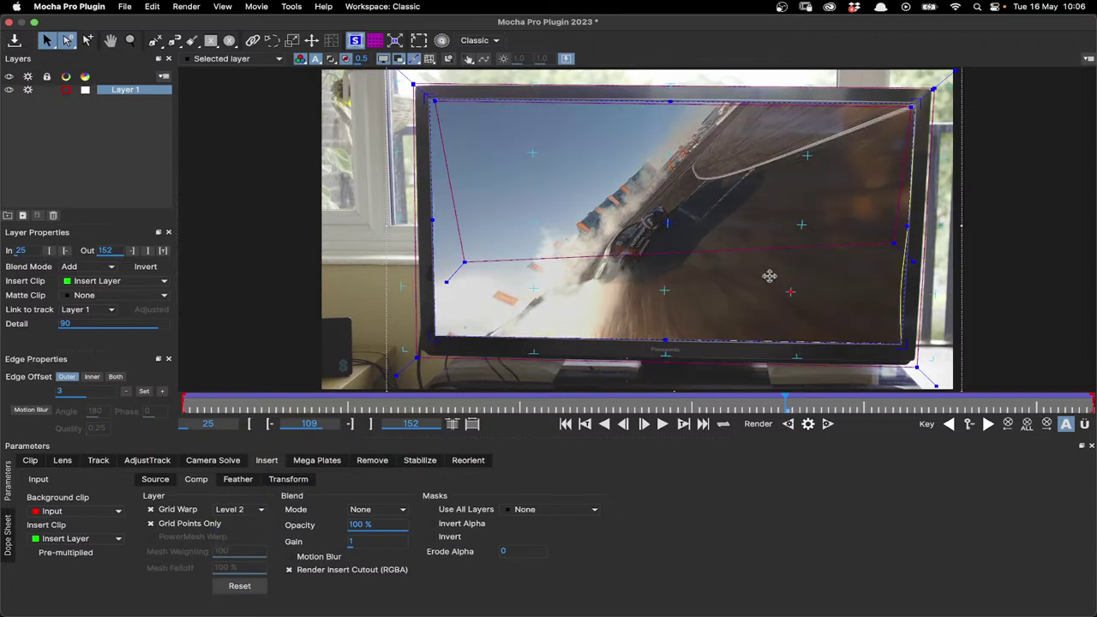
{"action": "left_click", "coordinate": [248, 511]}
{"action": "left_click", "coordinate": [230, 548]}
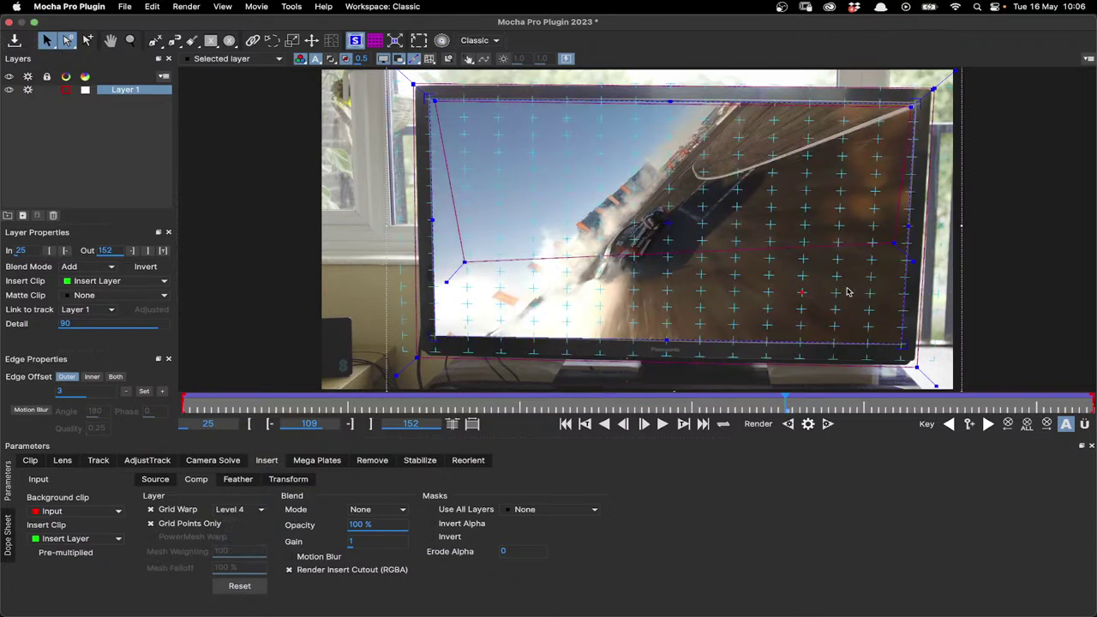
{"action": "left_click_drag", "start_coordinate": [847, 292], "coordinate": [726, 267]}
{"action": "scroll", "coordinate": [545, 220], "scroll_direction": "up", "scroll_amount": 4}
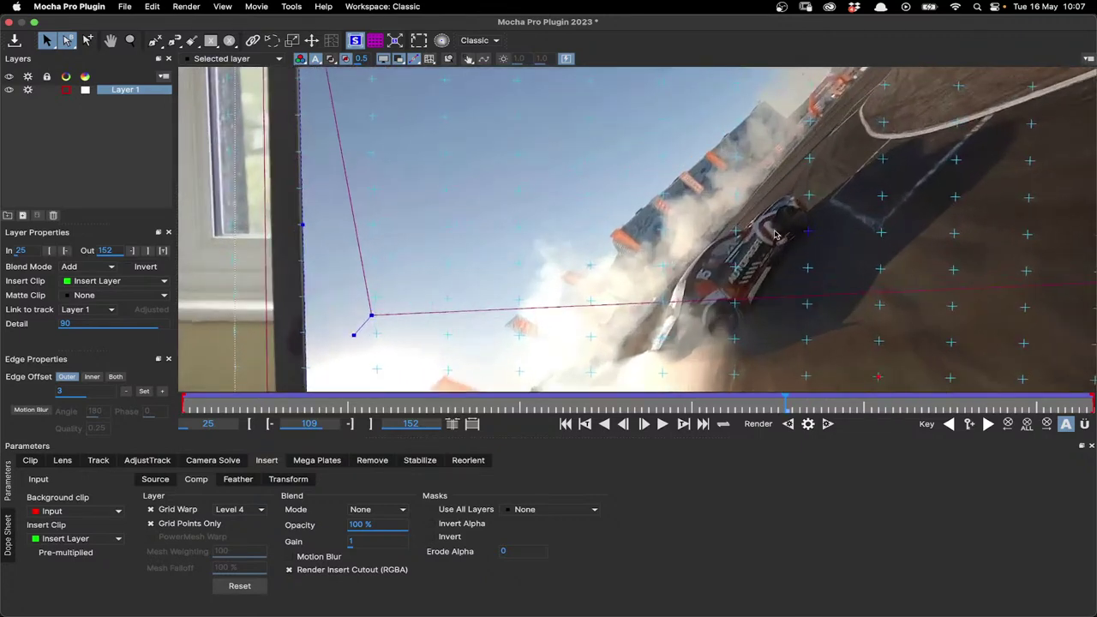
Step: Turn off Grid Points Only, try nudging a grid point on the car, undo it and disable Grid Warp
{"action": "left_click", "coordinate": [204, 527]}
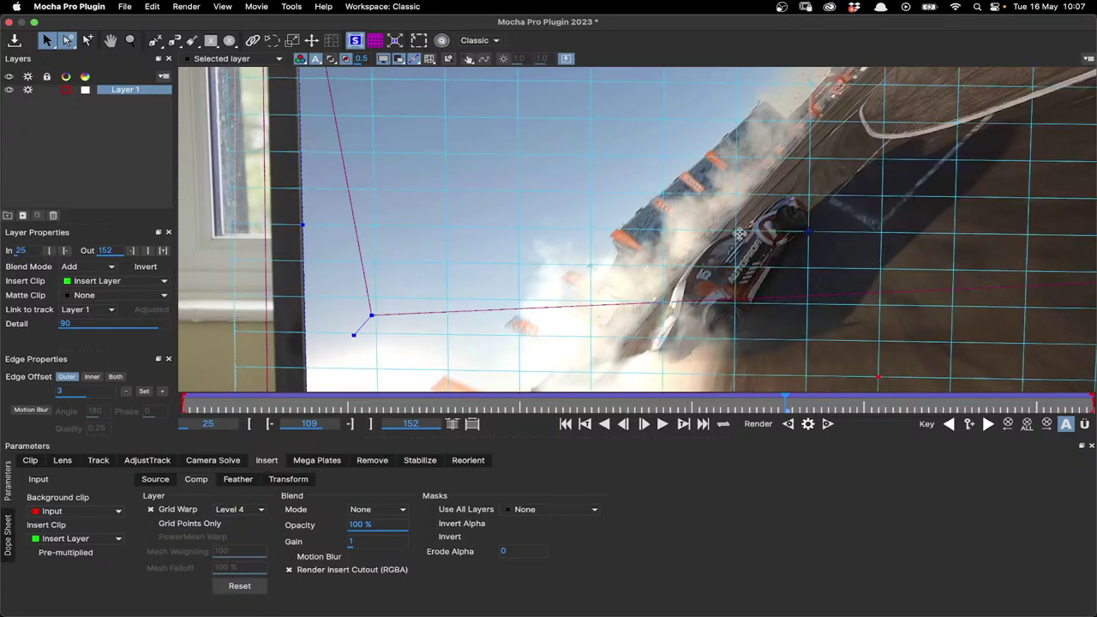
{"action": "mouse_move", "coordinate": [749, 240]}
{"action": "left_mouse_down"}
{"action": "mouse_move", "coordinate": [752, 255]}
{"action": "mouse_move", "coordinate": [753, 231]}
{"action": "mouse_move", "coordinate": [747, 252]}
{"action": "left_mouse_up"}
{"action": "key", "text": "super+z"}
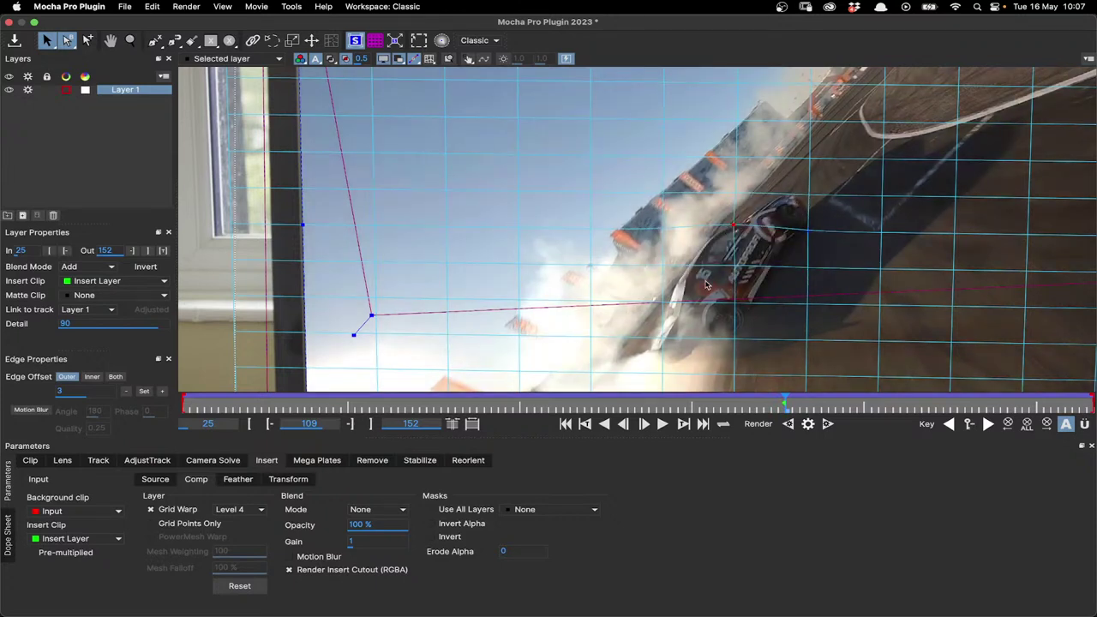
{"action": "key", "text": "super+z"}
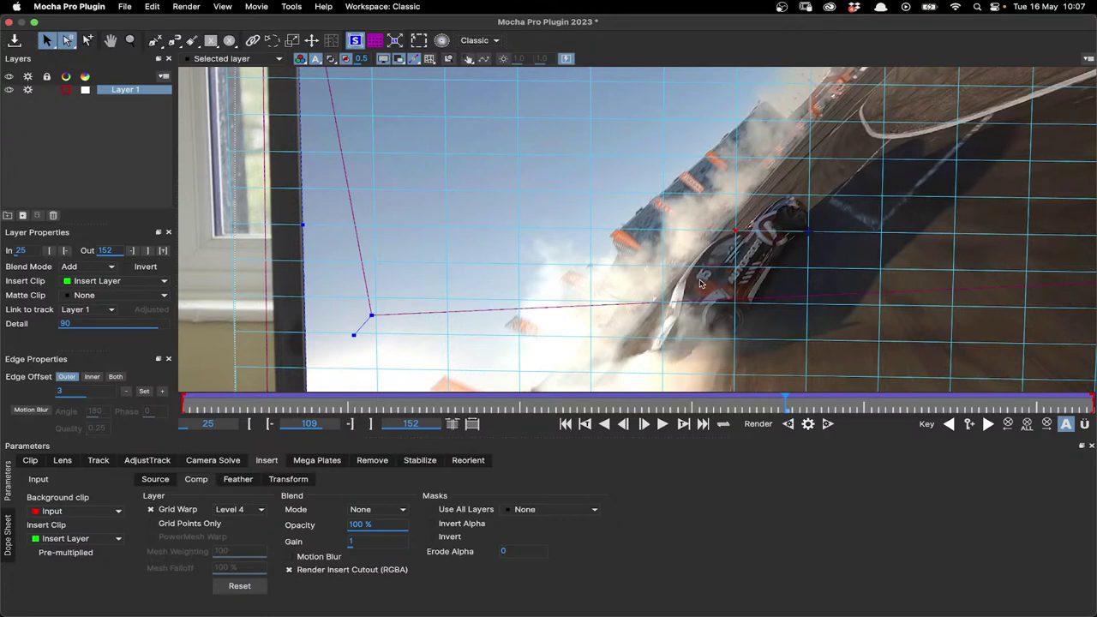
{"action": "scroll", "coordinate": [700, 283], "scroll_direction": "down", "scroll_amount": 2}
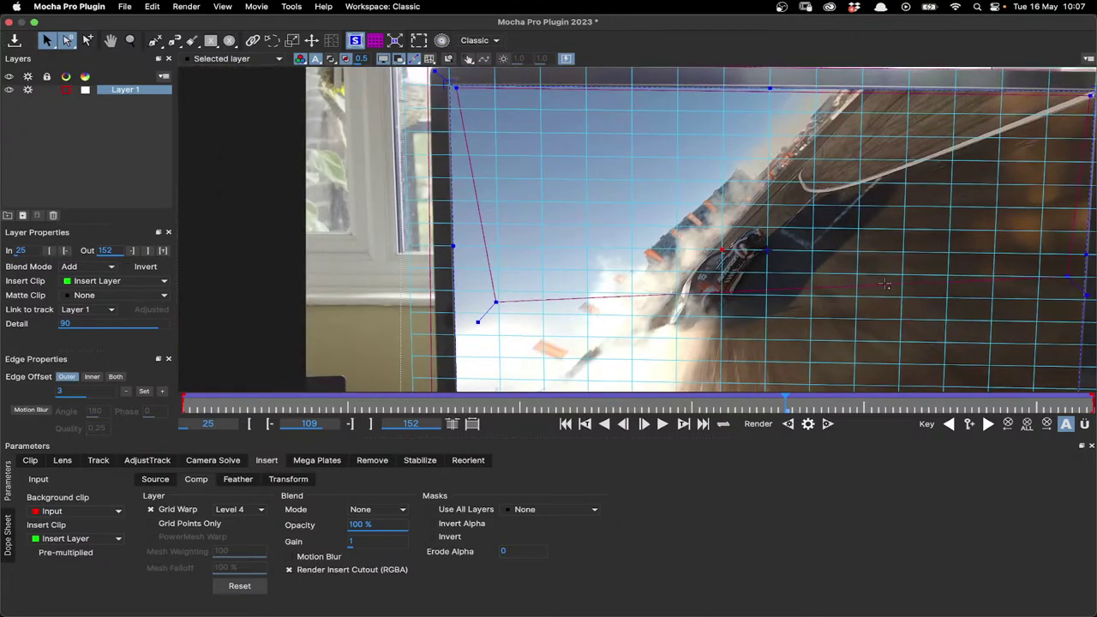
{"action": "scroll", "coordinate": [883, 285], "scroll_direction": "down", "scroll_amount": 2}
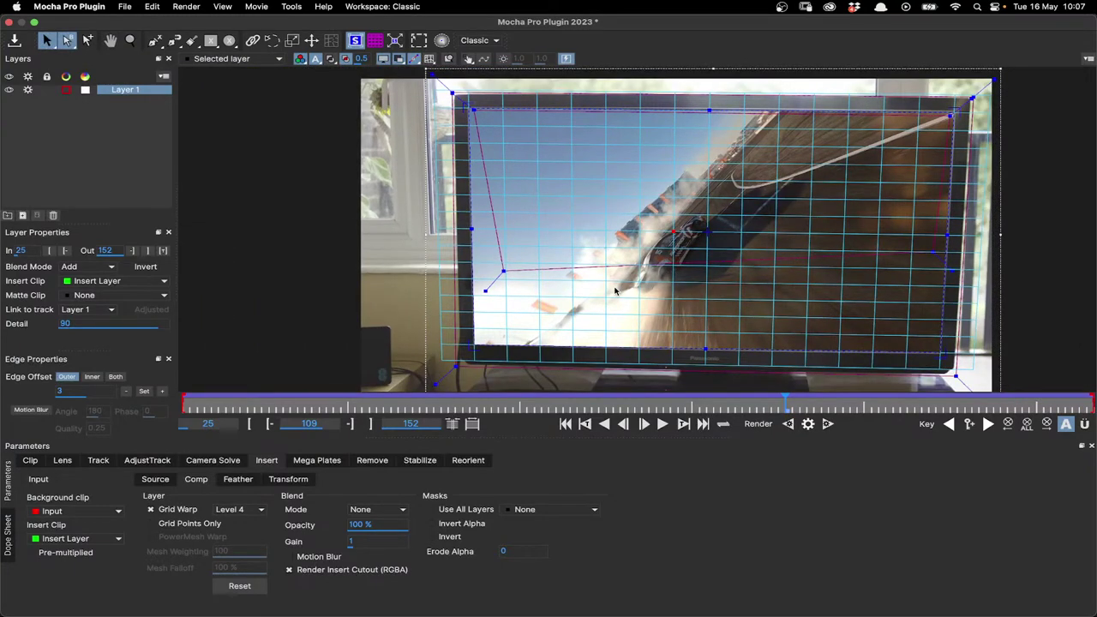
{"action": "left_click", "coordinate": [187, 512]}
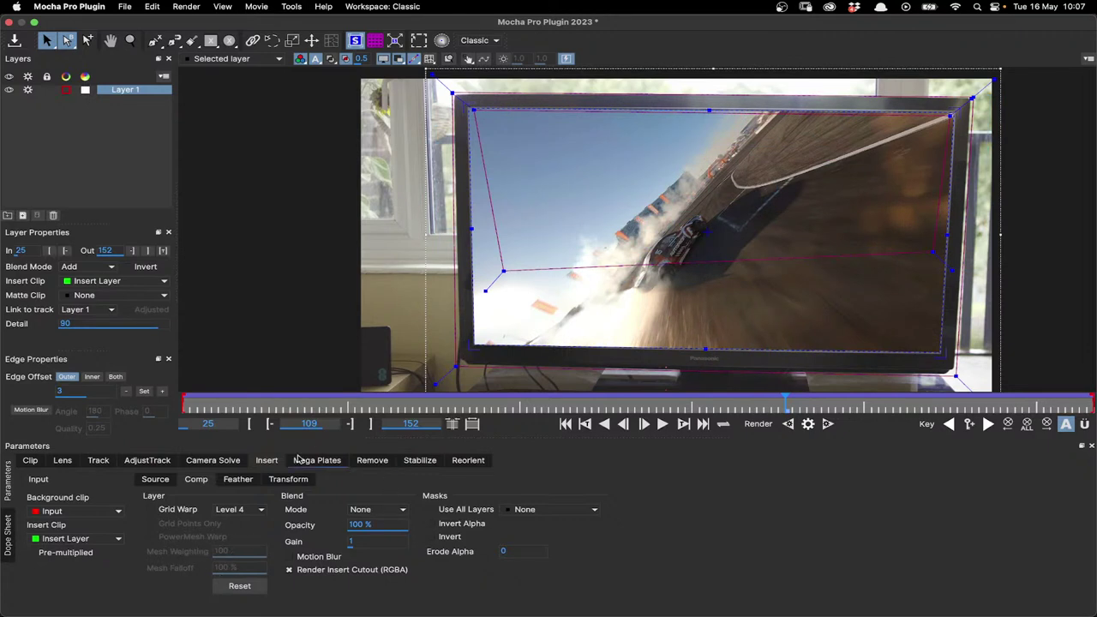
Step: Set the insert's blend mode to Screen and set Layer 1's insert clip to None
{"action": "left_click", "coordinate": [399, 510]}
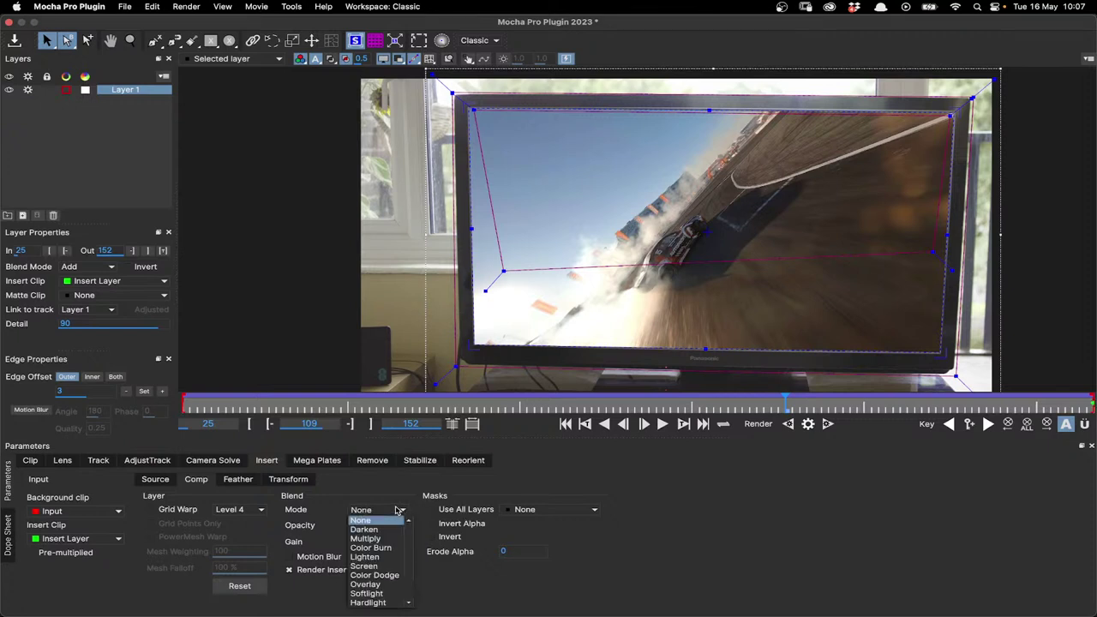
{"action": "left_click", "coordinate": [373, 567]}
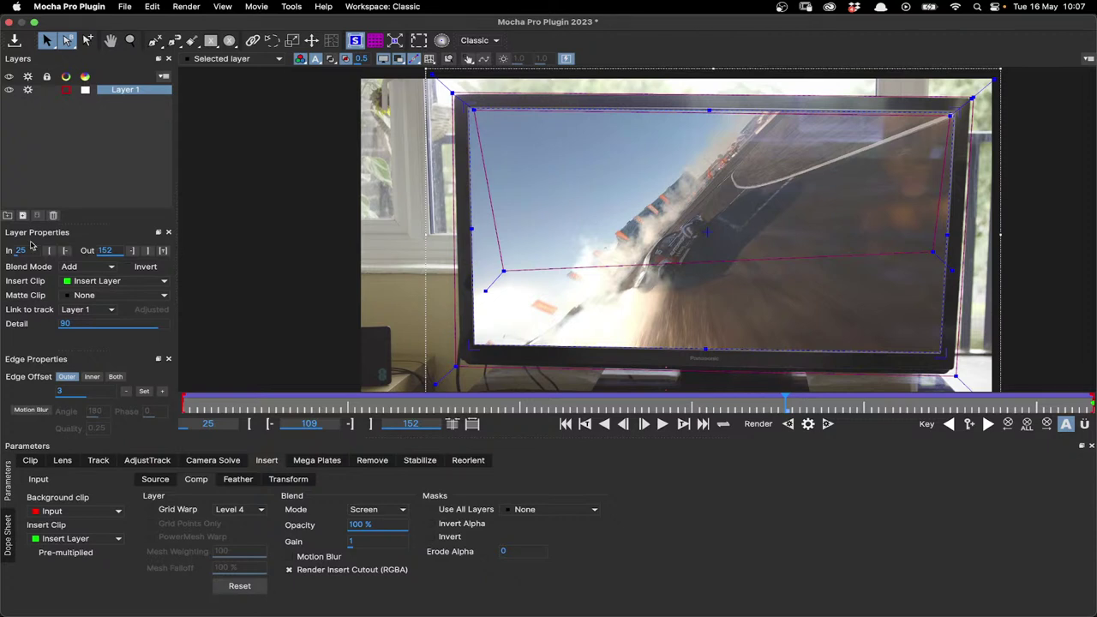
{"action": "key", "text": "super+z"}
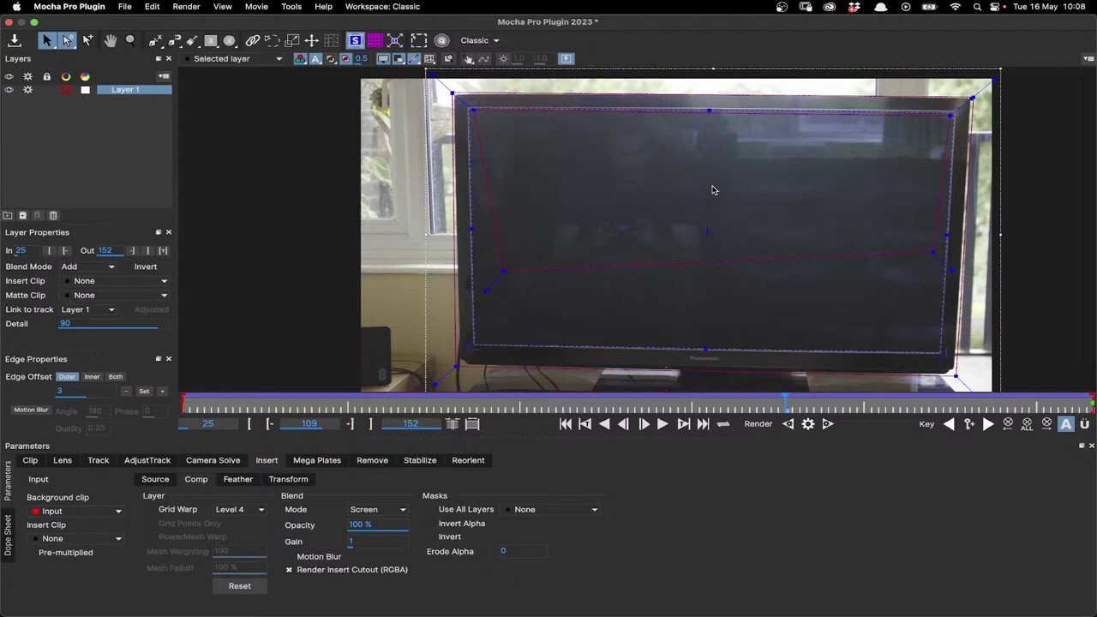
Step: Play and scrub the shot between frames 100 and 120 to examine the reflections on the bare TV screen, ending on frame 100
{"action": "left_click", "coordinate": [664, 424]}
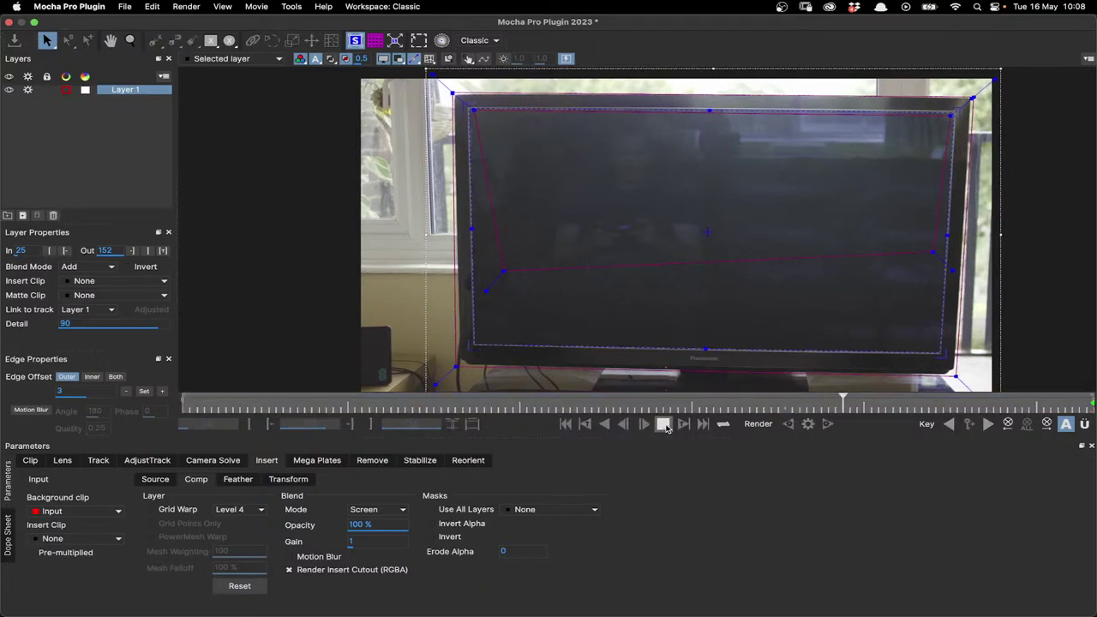
{"action": "left_click", "coordinate": [839, 412]}
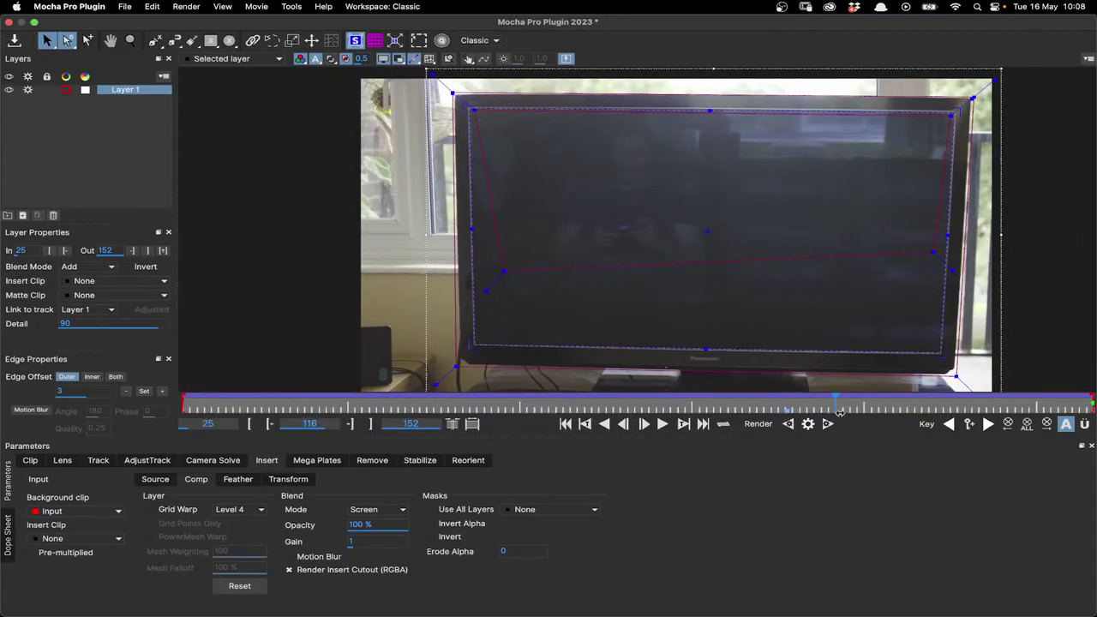
{"action": "left_click_drag", "start_coordinate": [839, 412], "coordinate": [864, 412]}
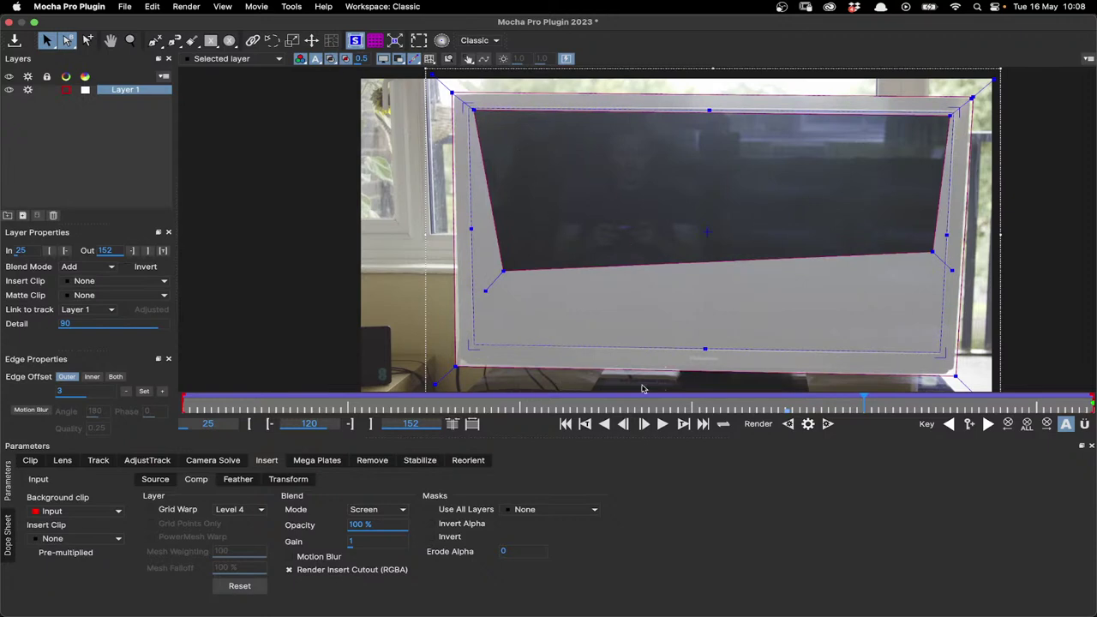
{"action": "left_click_drag", "start_coordinate": [862, 405], "coordinate": [786, 424]}
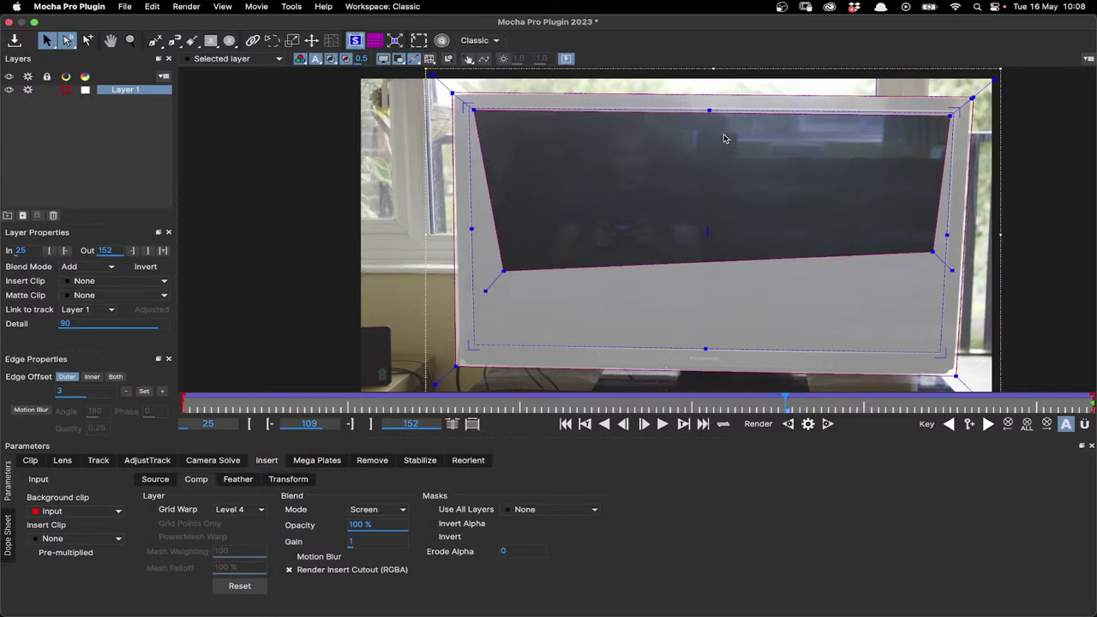
{"action": "left_click_drag", "start_coordinate": [786, 403], "coordinate": [723, 423]}
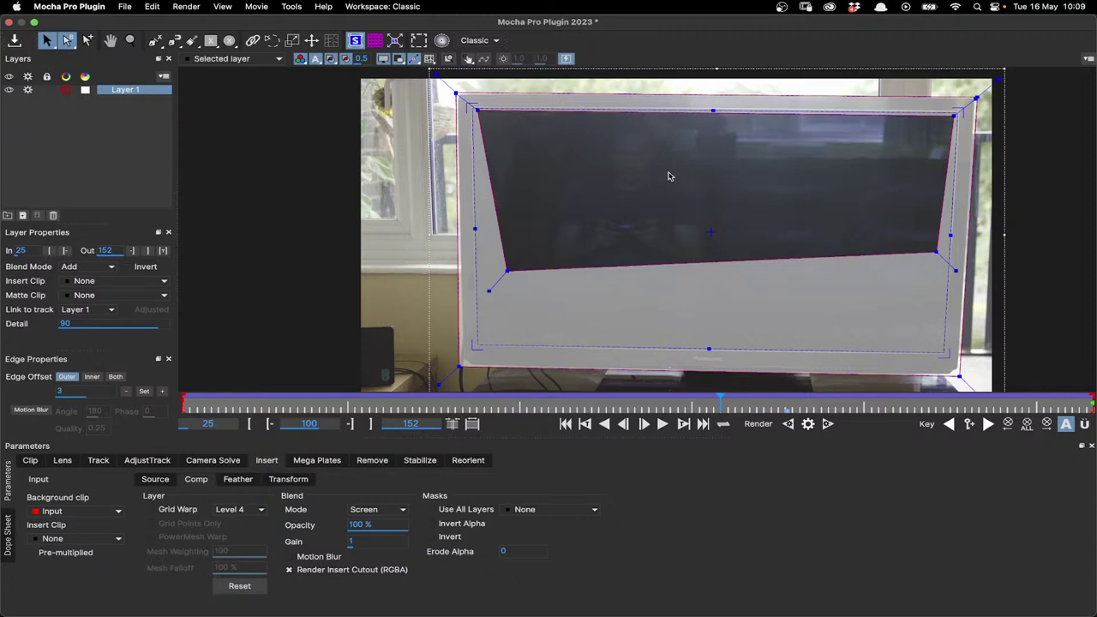
Step: Set Layer 1's insert clip back to Insert Layer, keeping the Screen blend mode
{"action": "left_click", "coordinate": [383, 512]}
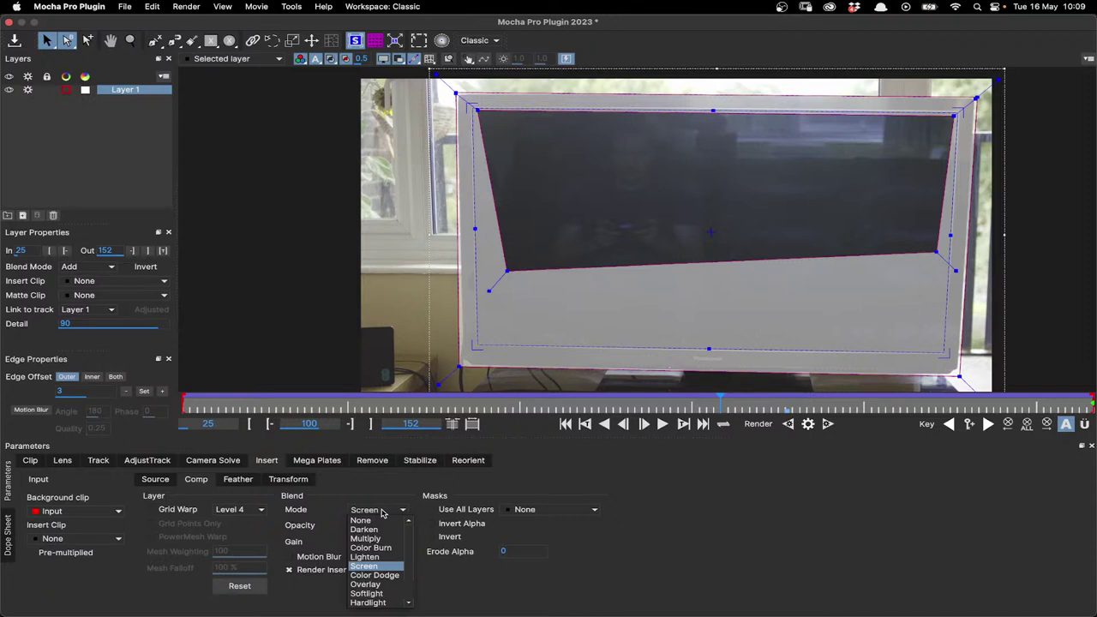
{"action": "left_click", "coordinate": [112, 280]}
{"action": "left_click", "coordinate": [94, 318]}
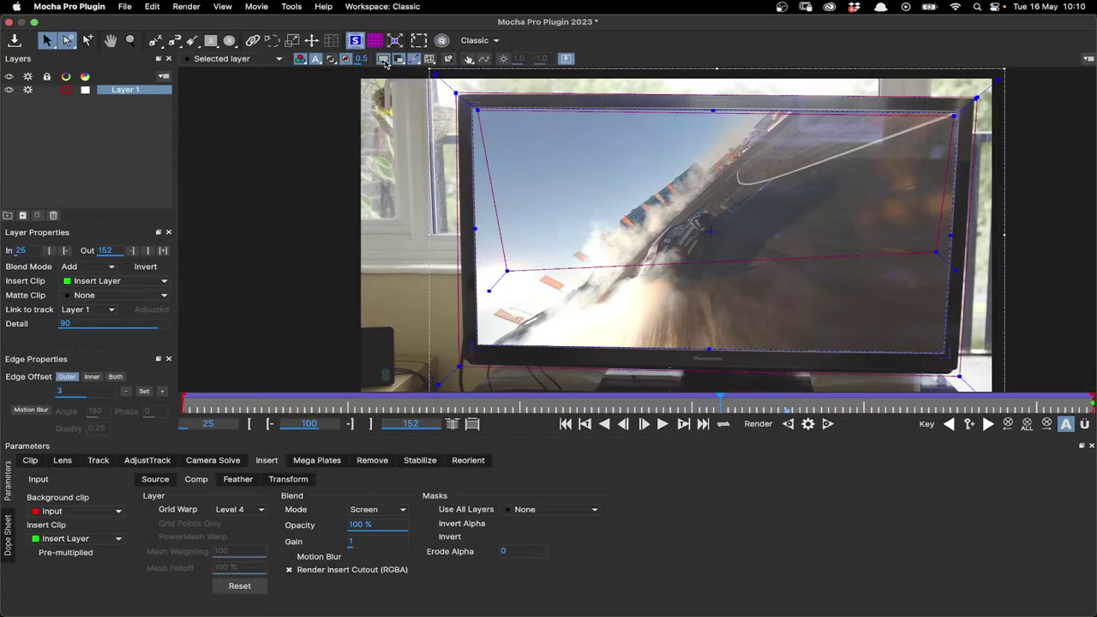
Step: Hide and restore all viewer overlays and the layer outlines, and turn on the zoom windows
{"action": "left_click", "coordinate": [384, 60]}
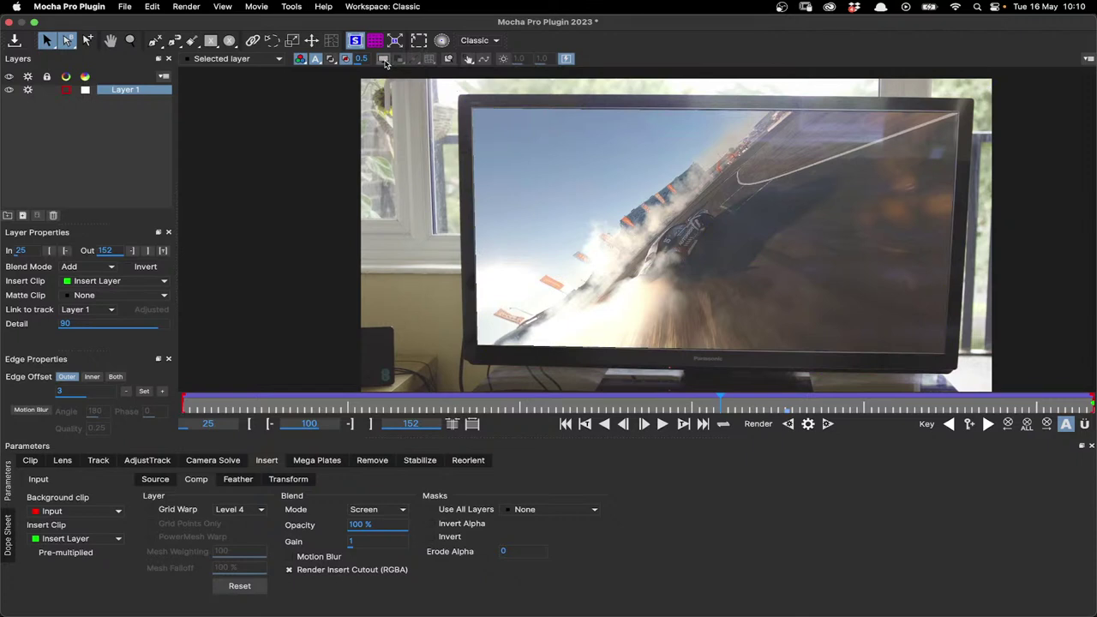
{"action": "left_click", "coordinate": [385, 60]}
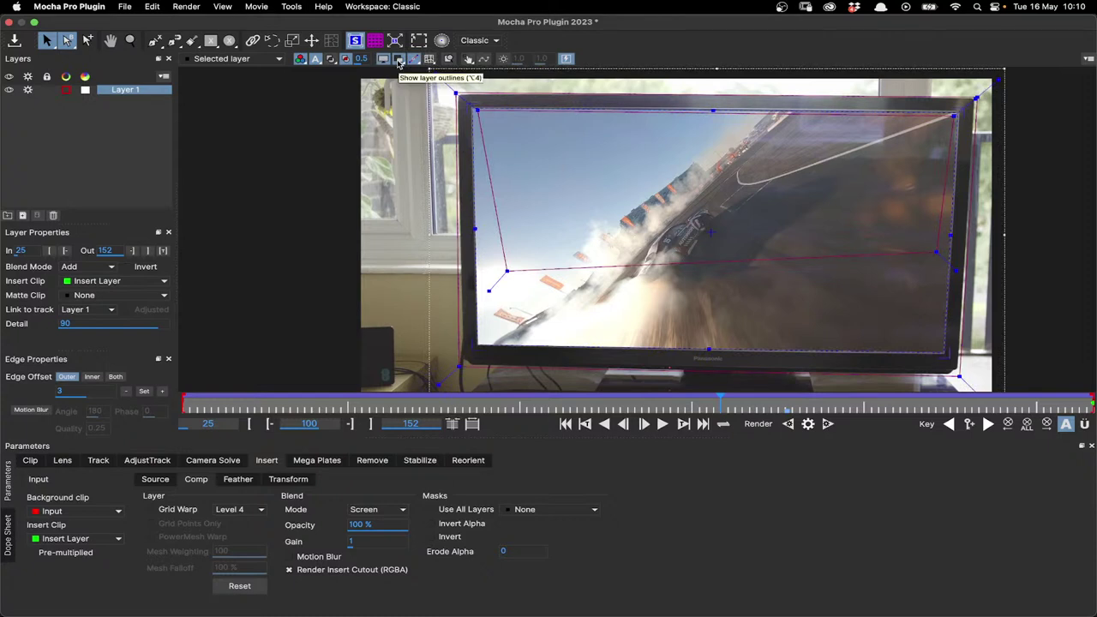
{"action": "left_click", "coordinate": [482, 104]}
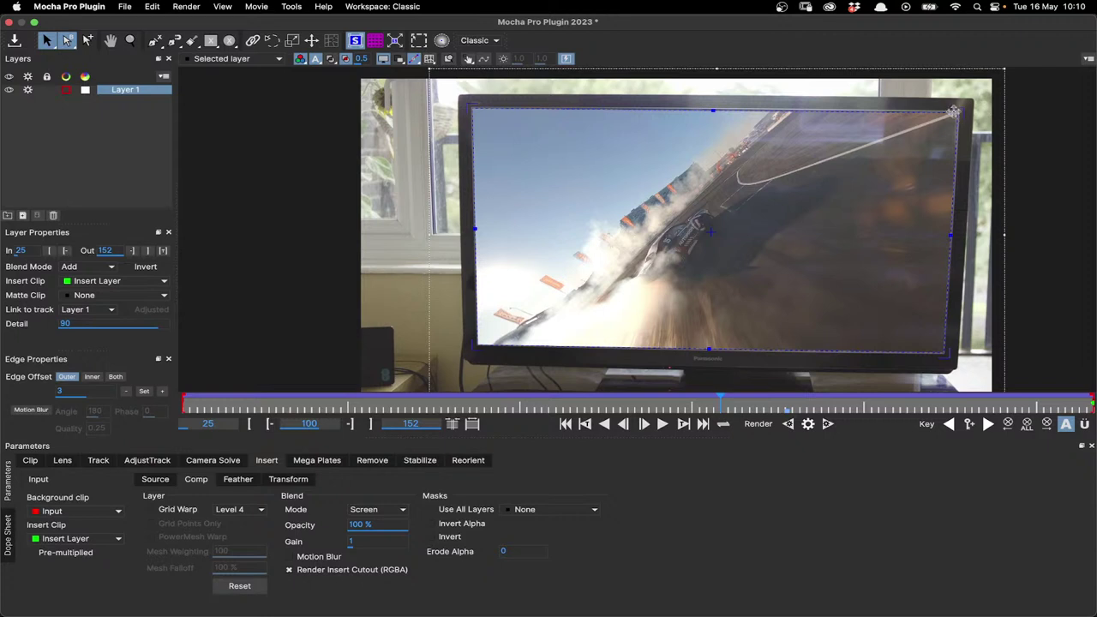
{"action": "left_click", "coordinate": [429, 61]}
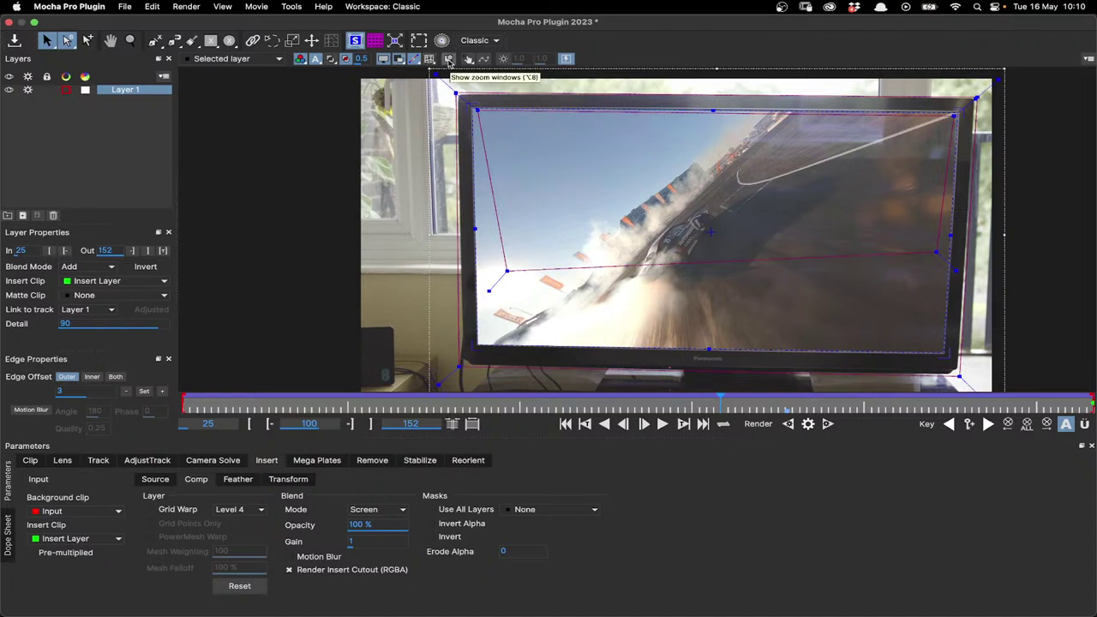
{"action": "left_click", "coordinate": [448, 61]}
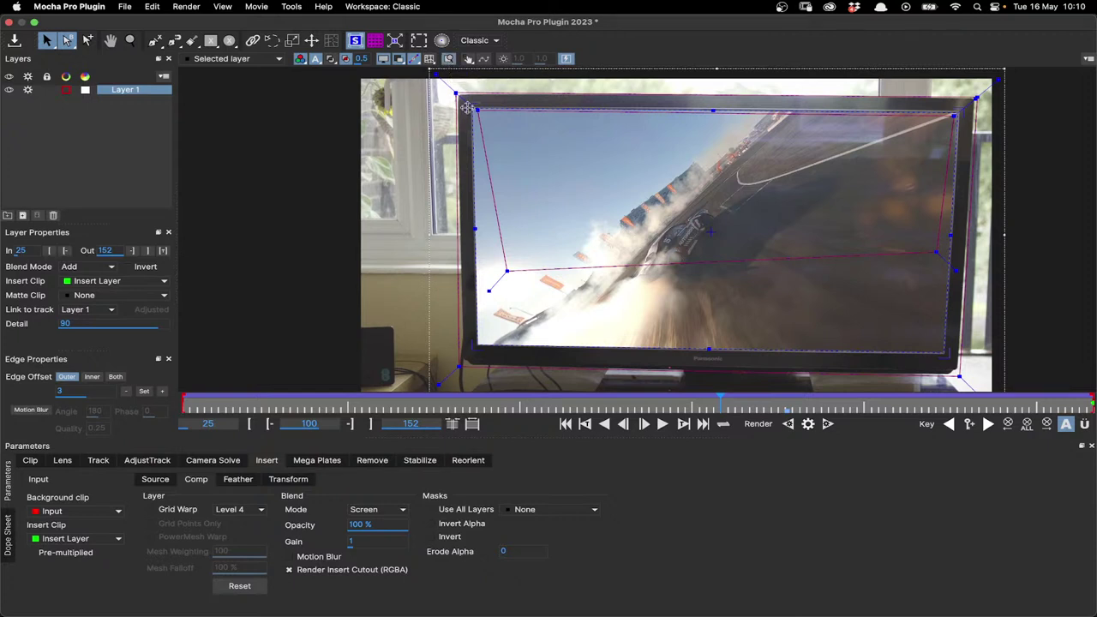
Step: Try lowering the insert's opacity to about 80.5% and its gain to about 0.76, and undo both changes
{"action": "left_click_drag", "start_coordinate": [467, 108], "coordinate": [469, 105]}
{"action": "left_click_drag", "start_coordinate": [954, 114], "coordinate": [956, 112]}
{"action": "left_click_drag", "start_coordinate": [374, 526], "coordinate": [508, 518]}
{"action": "mouse_move", "coordinate": [360, 542]}
{"action": "left_mouse_down"}
{"action": "mouse_move", "coordinate": [400, 541]}
{"action": "mouse_move", "coordinate": [347, 542]}
{"action": "mouse_move", "coordinate": [368, 525]}
{"action": "mouse_move", "coordinate": [375, 539]}
{"action": "left_mouse_up"}
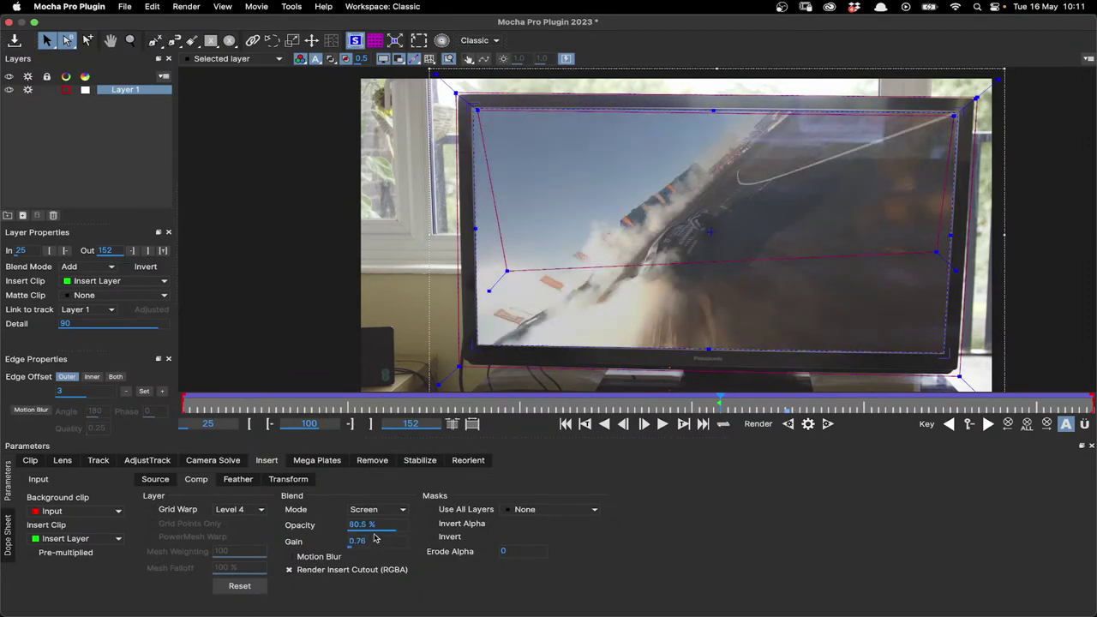
{"action": "key", "text": "super+z"}
{"action": "key", "text": "super+z"}
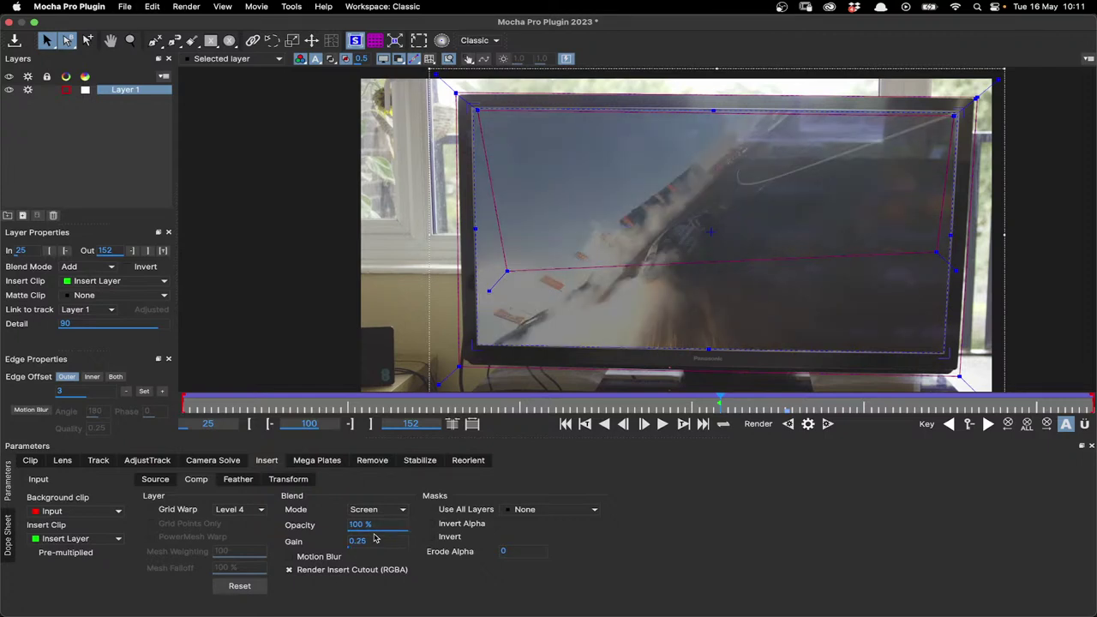
Step: Set the insert's opacity to 100% and its gain to 1.27
{"action": "left_click_drag", "start_coordinate": [374, 538], "coordinate": [378, 538]}
{"action": "left_click_drag", "start_coordinate": [377, 525], "coordinate": [376, 525]}
{"action": "type", "text": "100"}
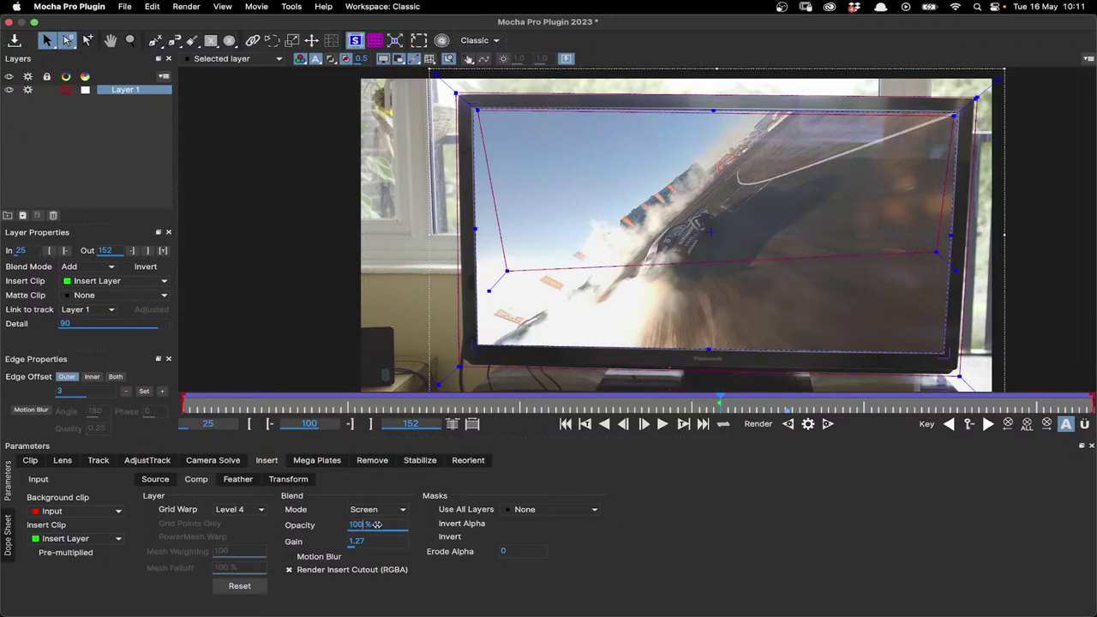
{"action": "left_click", "coordinate": [376, 542]}
{"action": "type", "text": "1"}
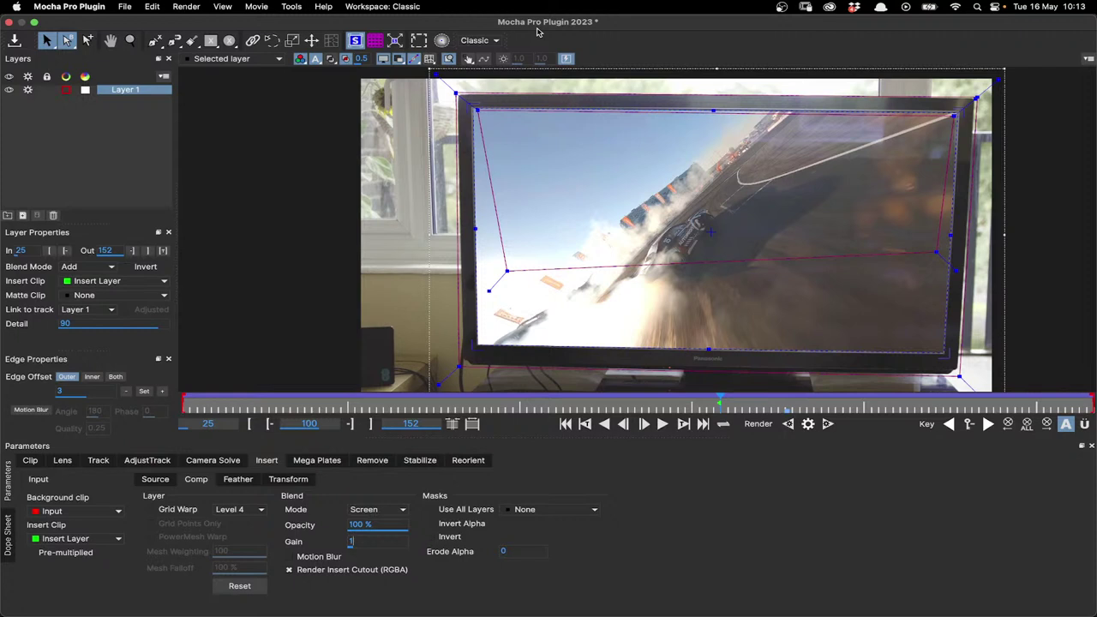
{"action": "type", "text": ".27"}
Step: Turn the insert's Use All Layers mask on and off again to preview its effect
{"action": "left_click", "coordinate": [452, 513]}
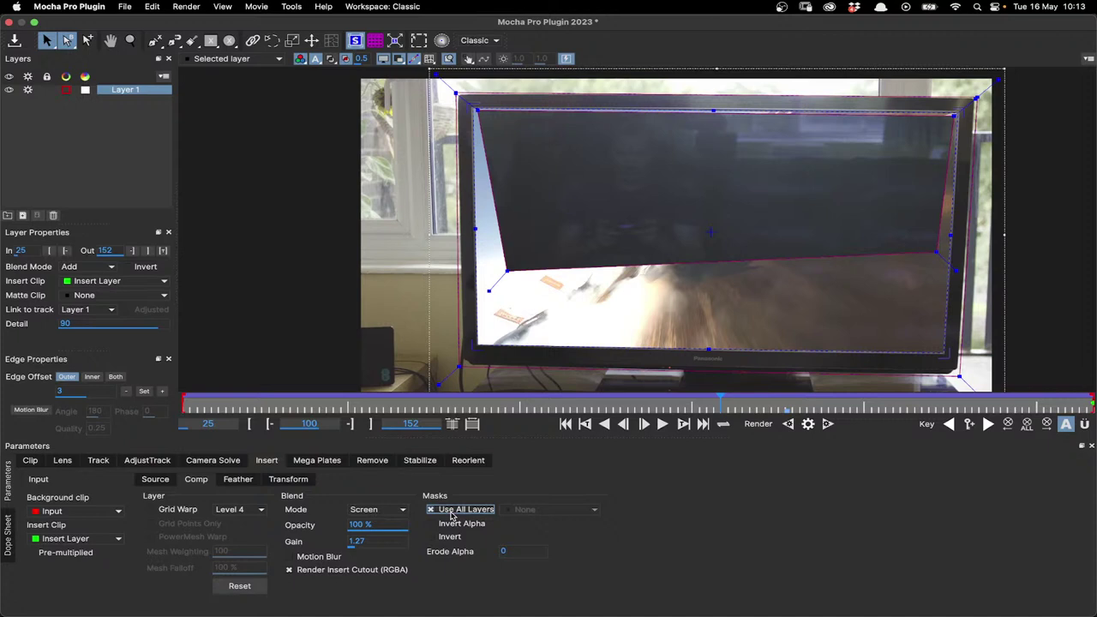
{"action": "left_click", "coordinate": [452, 513]}
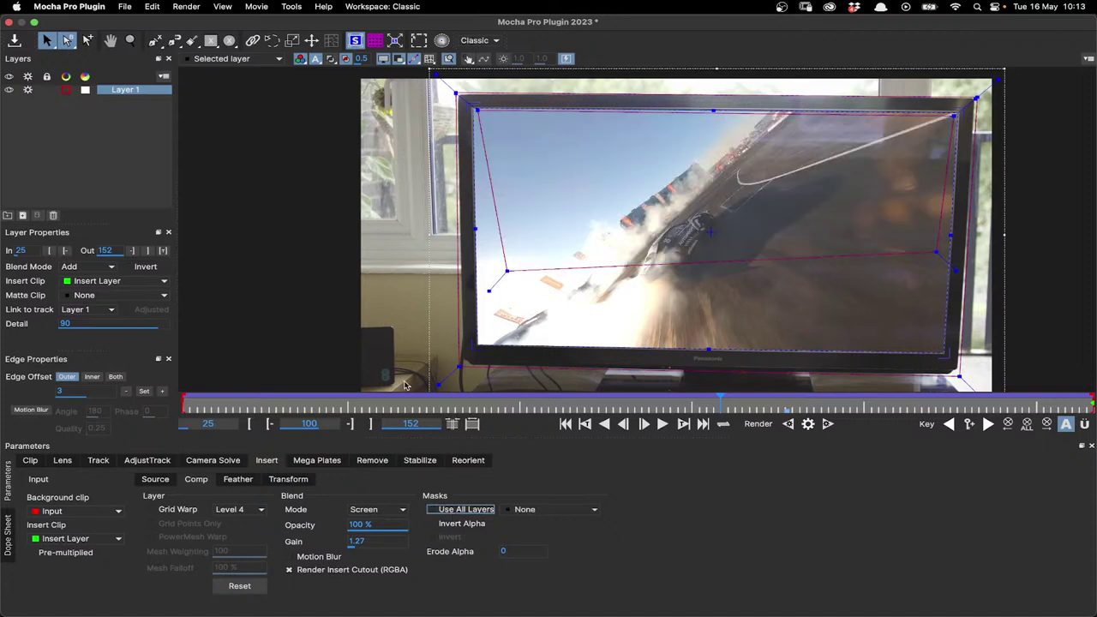
Step: Draw a circular shape over the TV screen's left side and expand its outer edge by an offset of 3
{"action": "left_click", "coordinate": [229, 41]}
{"action": "left_click_drag", "start_coordinate": [449, 174], "coordinate": [624, 323]}
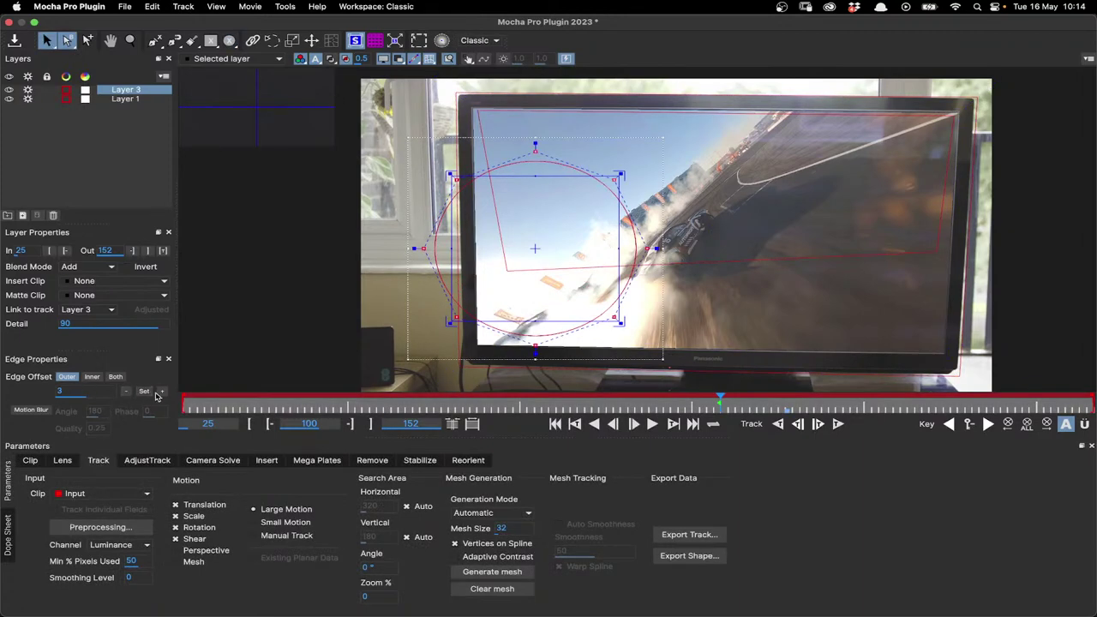
{"action": "left_click", "coordinate": [162, 391]}
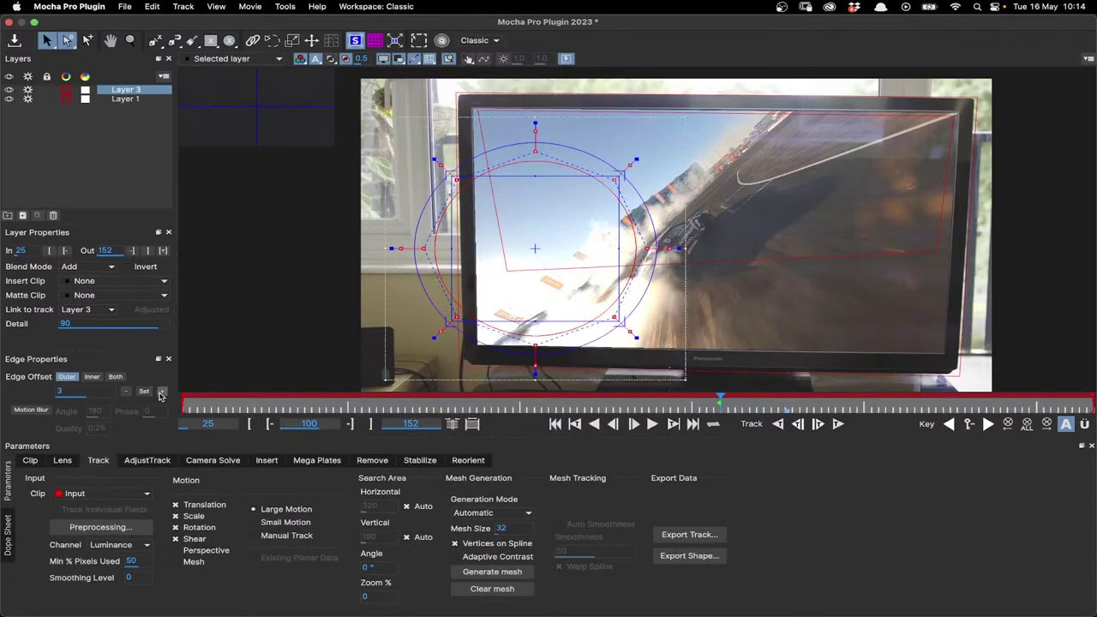
{"action": "scroll", "coordinate": [767, 120], "scroll_direction": "down", "scroll_amount": 1}
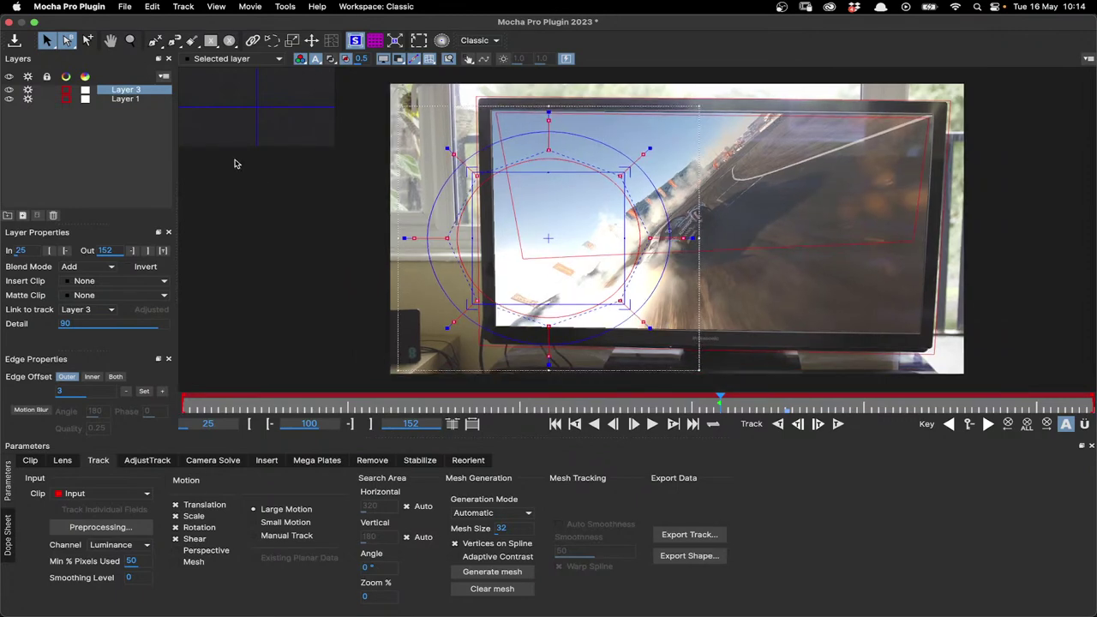
Step: Mask Layer 1's insert with Matte for Layer 3 and bend the circular shape's upper edge inward
{"action": "left_click", "coordinate": [125, 99]}
{"action": "left_click", "coordinate": [266, 461]}
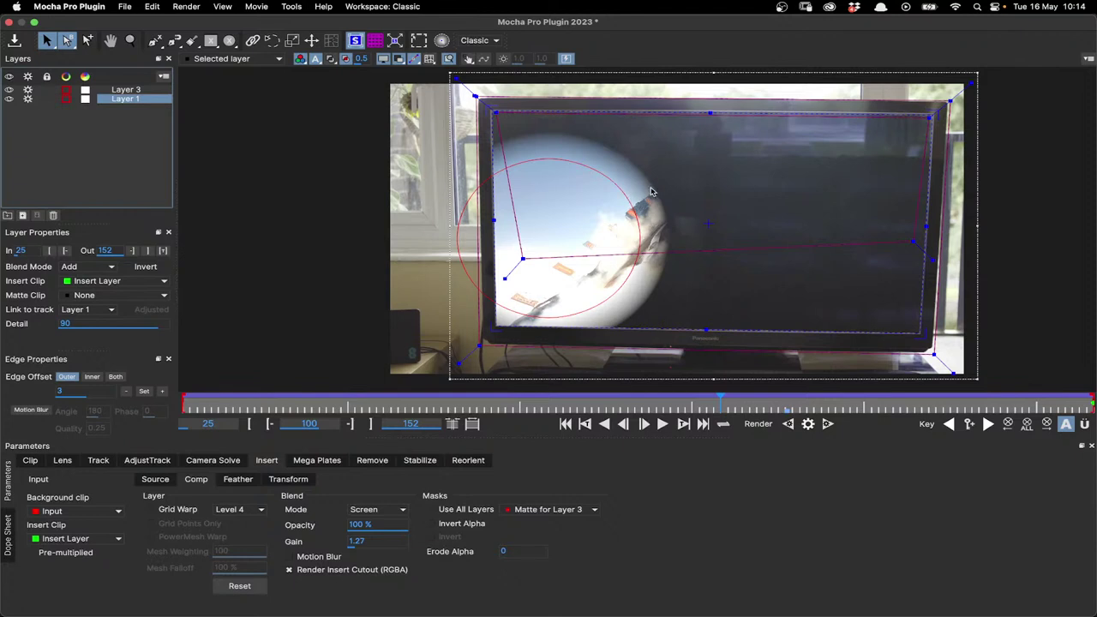
{"action": "left_click", "coordinate": [619, 177]}
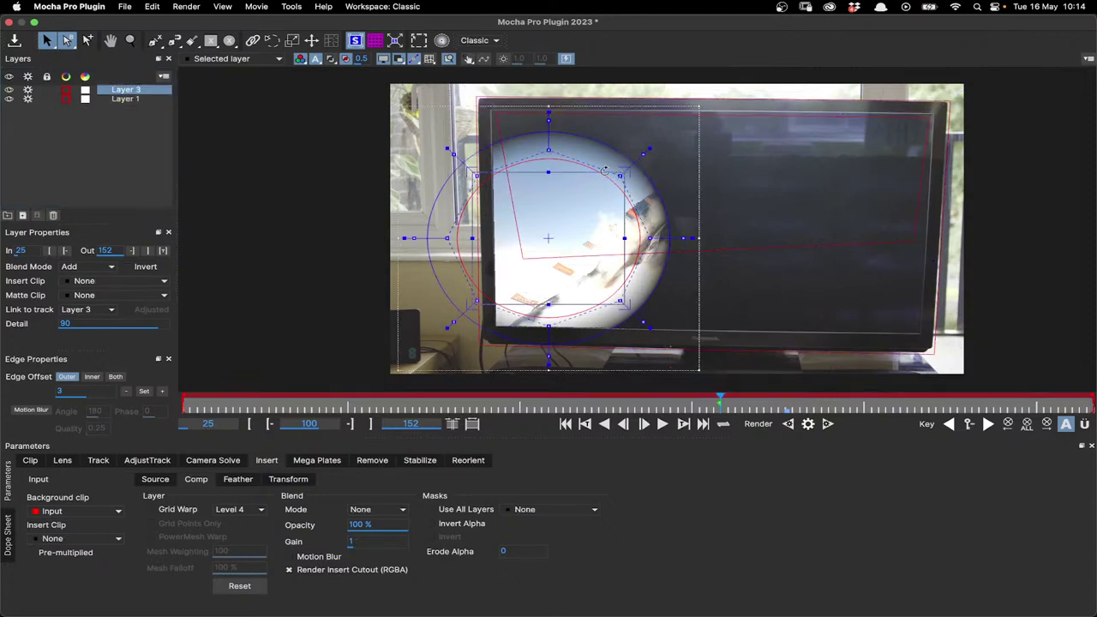
{"action": "left_click_drag", "start_coordinate": [618, 178], "coordinate": [546, 192]}
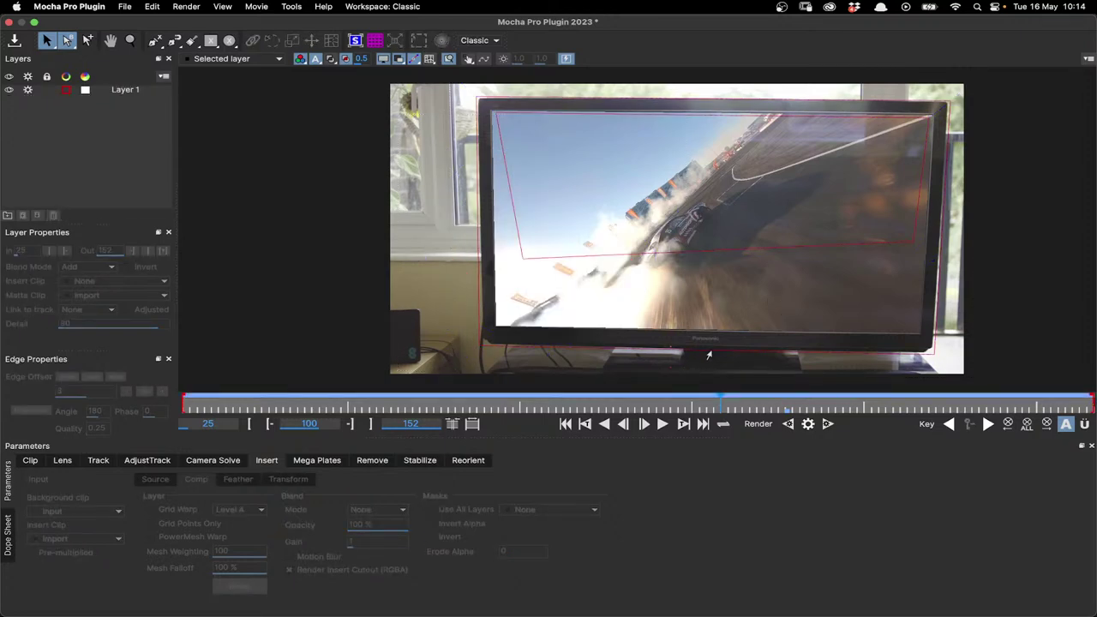
Step: Select Layer 1 and feather all four edges of its insert by 0.04
{"action": "left_click", "coordinate": [708, 353]}
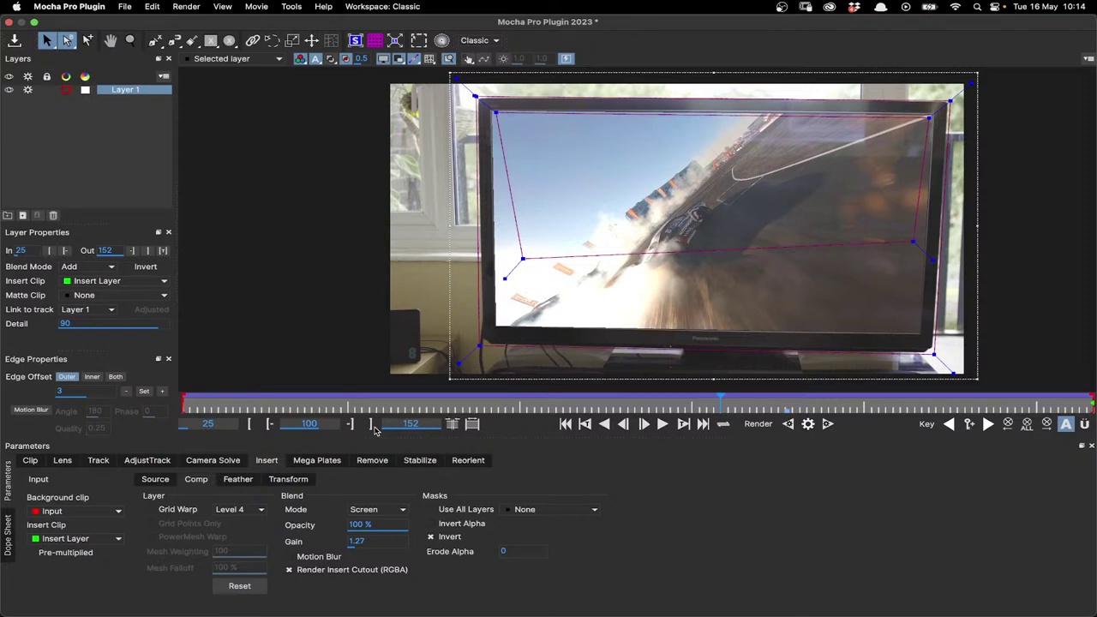
{"action": "left_click", "coordinate": [288, 479]}
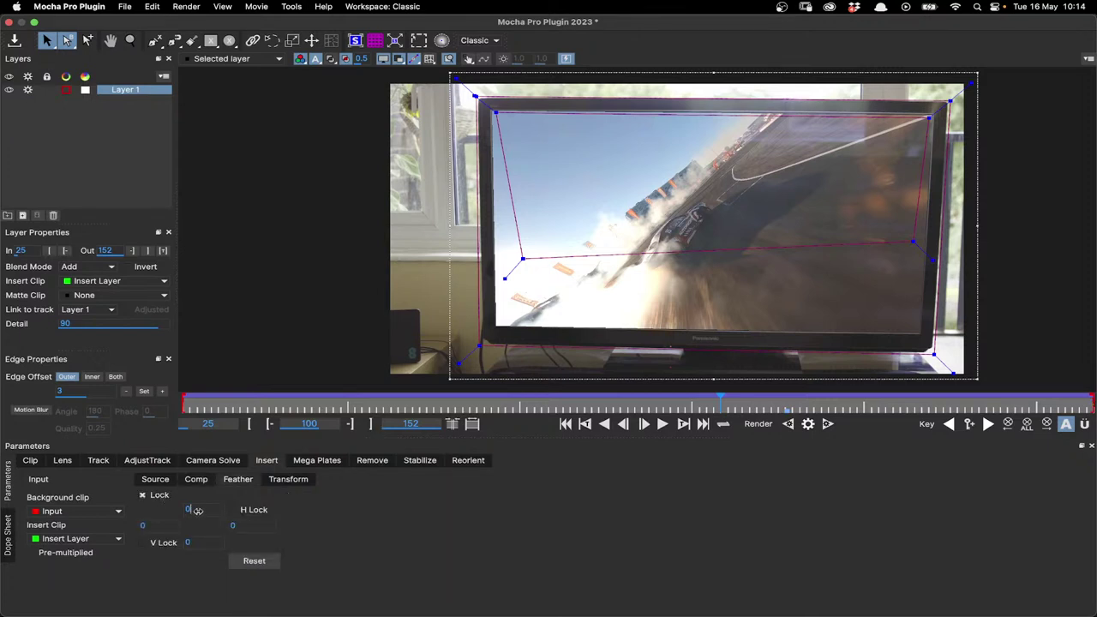
{"action": "left_click_drag", "start_coordinate": [200, 510], "coordinate": [202, 510]}
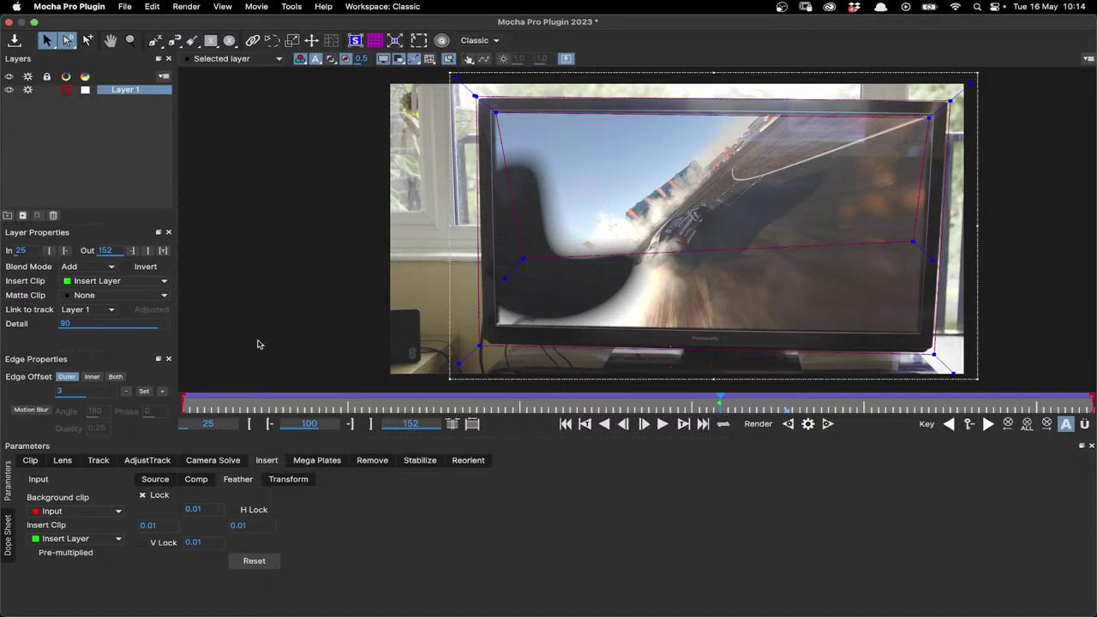
{"action": "left_click", "coordinate": [247, 59]}
{"action": "left_click", "coordinate": [238, 61]}
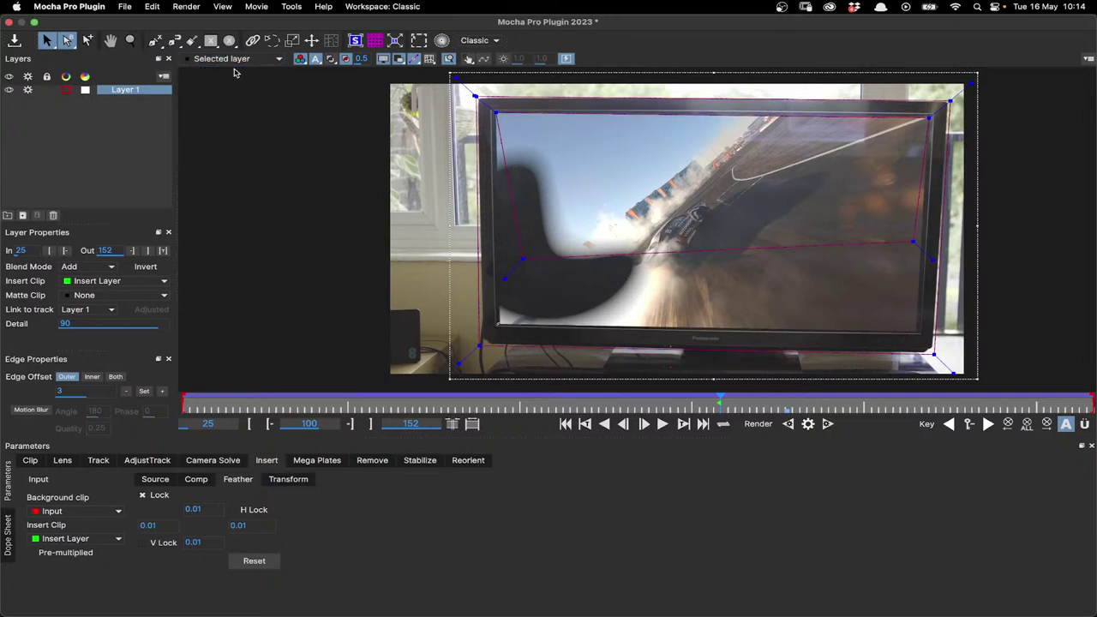
{"action": "mouse_move", "coordinate": [194, 511]}
{"action": "left_mouse_down"}
{"action": "mouse_move", "coordinate": [179, 510]}
{"action": "mouse_move", "coordinate": [197, 510]}
{"action": "left_mouse_up"}
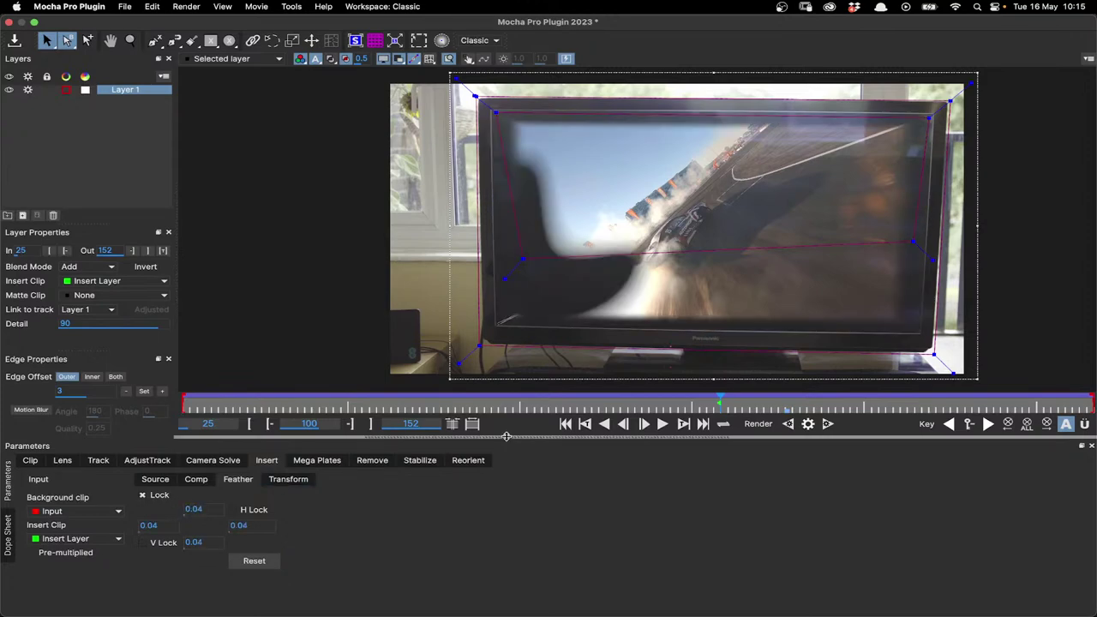
Step: Move to frame 91 and switch Use All Layers for Layer 1's insert mask, leaving it off
{"action": "key", "text": "z"}
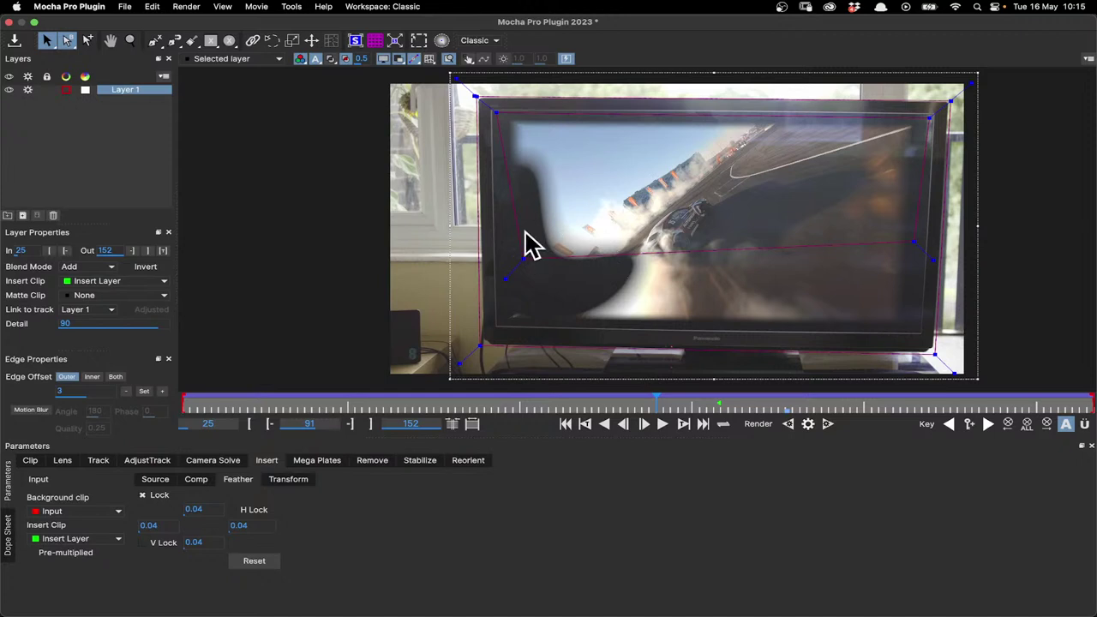
{"action": "left_click", "coordinate": [247, 60]}
{"action": "left_click", "coordinate": [248, 63]}
{"action": "left_click", "coordinate": [240, 483]}
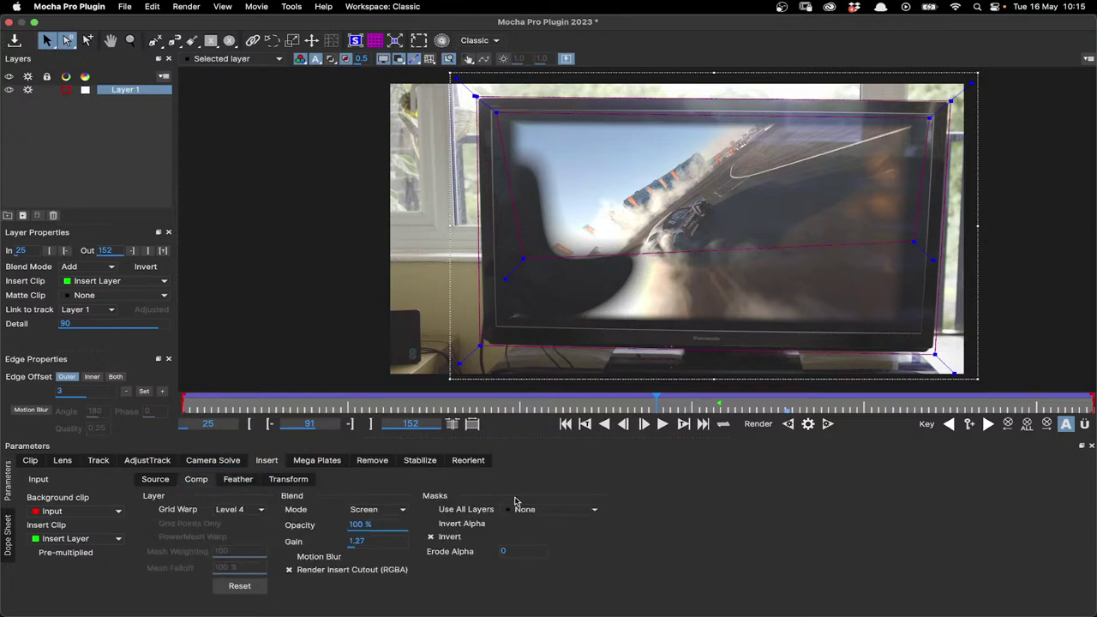
{"action": "left_click", "coordinate": [466, 509]}
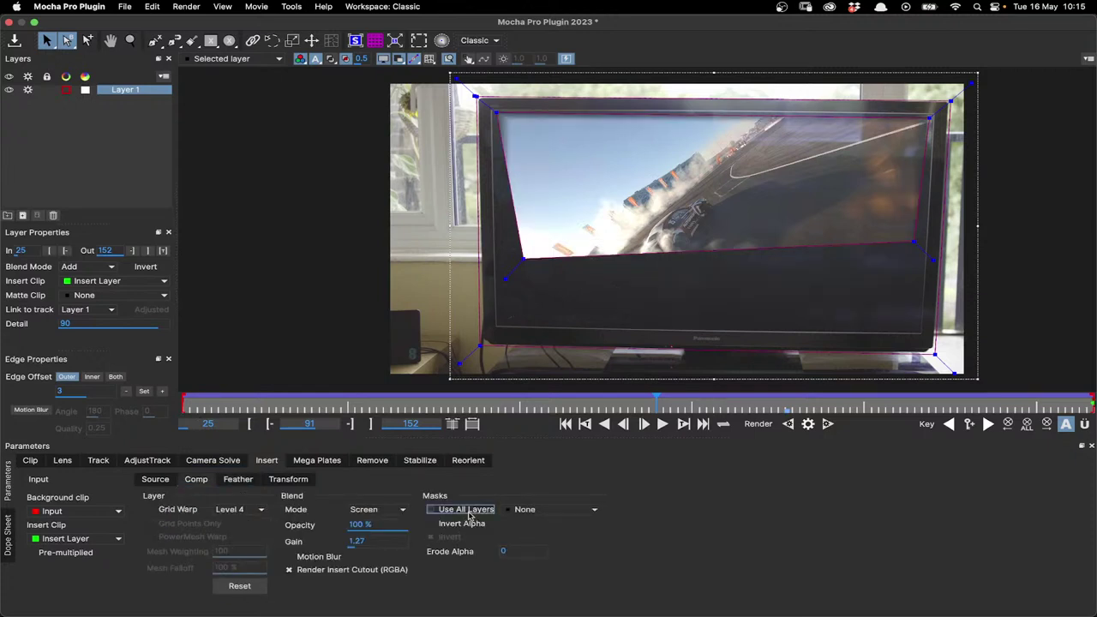
{"action": "left_click", "coordinate": [236, 482]}
{"action": "left_click", "coordinate": [157, 481]}
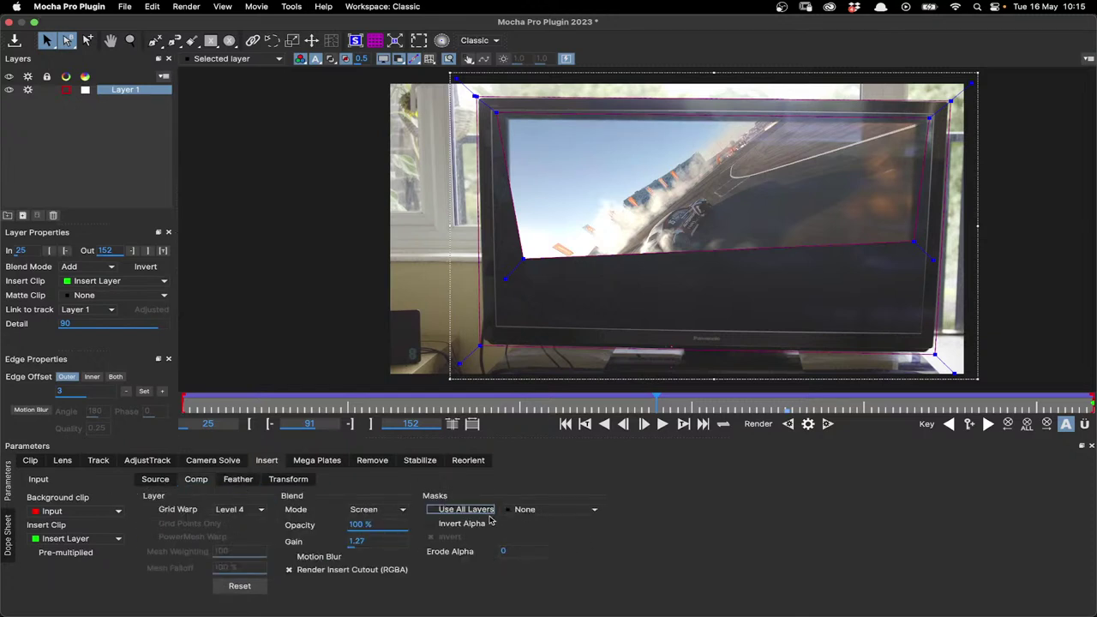
Step: Toggle Use All Layers on and off again, and refresh the view by leaving and reopening the Insert module
{"action": "left_click", "coordinate": [485, 509]}
{"action": "left_click", "coordinate": [482, 510]}
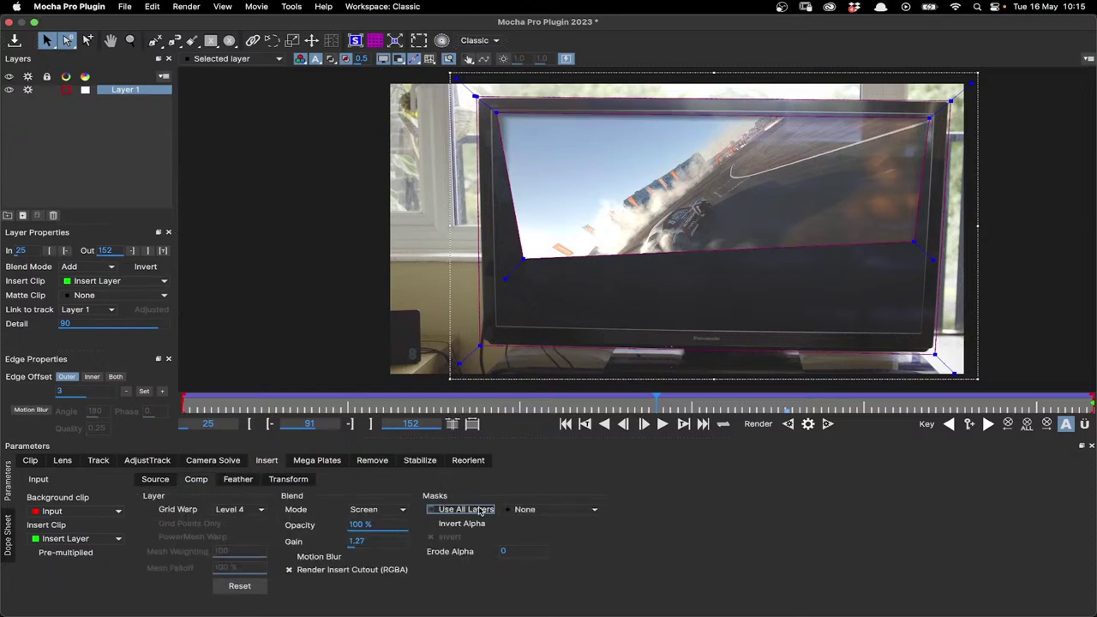
{"action": "left_click", "coordinate": [482, 510]}
{"action": "left_click", "coordinate": [317, 460]}
{"action": "left_click", "coordinate": [267, 461]}
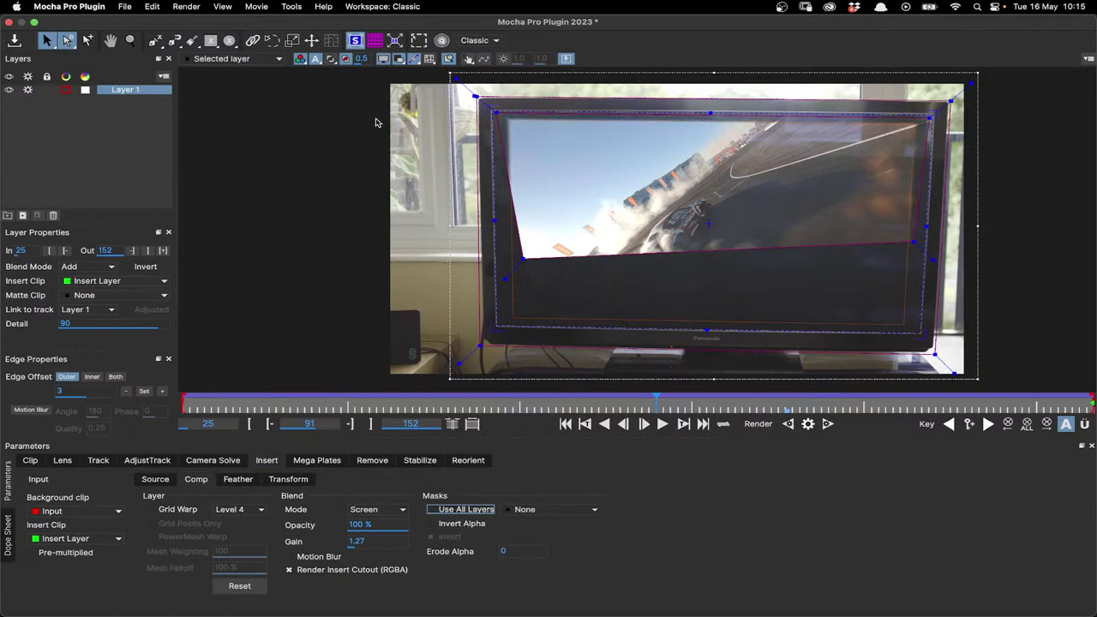
{"action": "left_click", "coordinate": [331, 60]}
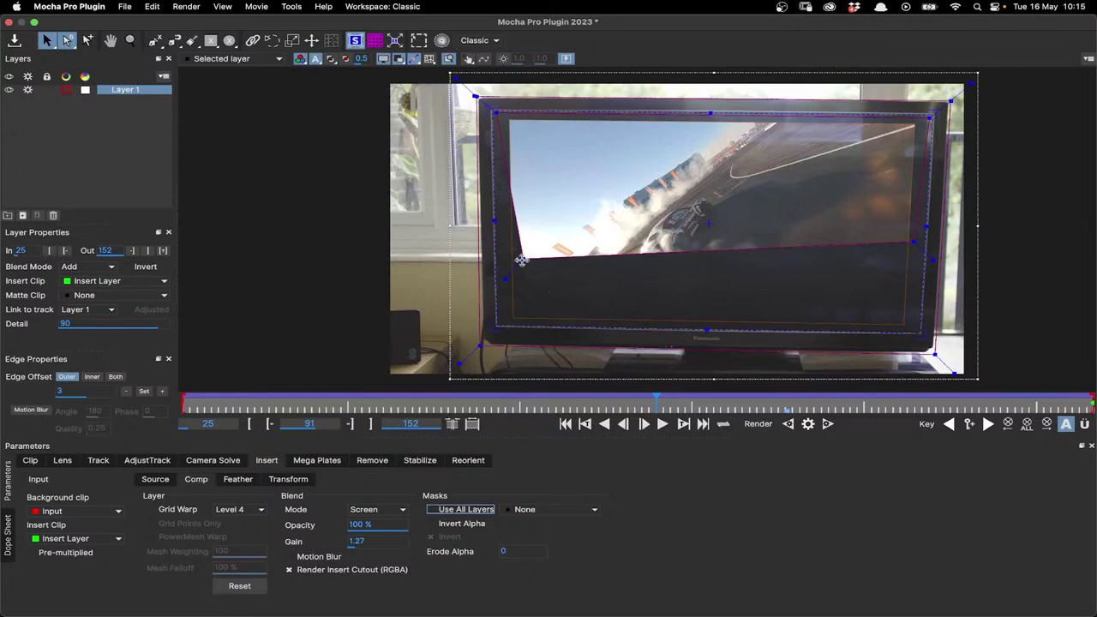
Step: Try Matte for Layer 1 as the insert mask, and restore None with Use All Layers and Invert off
{"action": "left_click", "coordinate": [527, 510]}
{"action": "left_click", "coordinate": [533, 530]}
{"action": "left_click", "coordinate": [484, 512]}
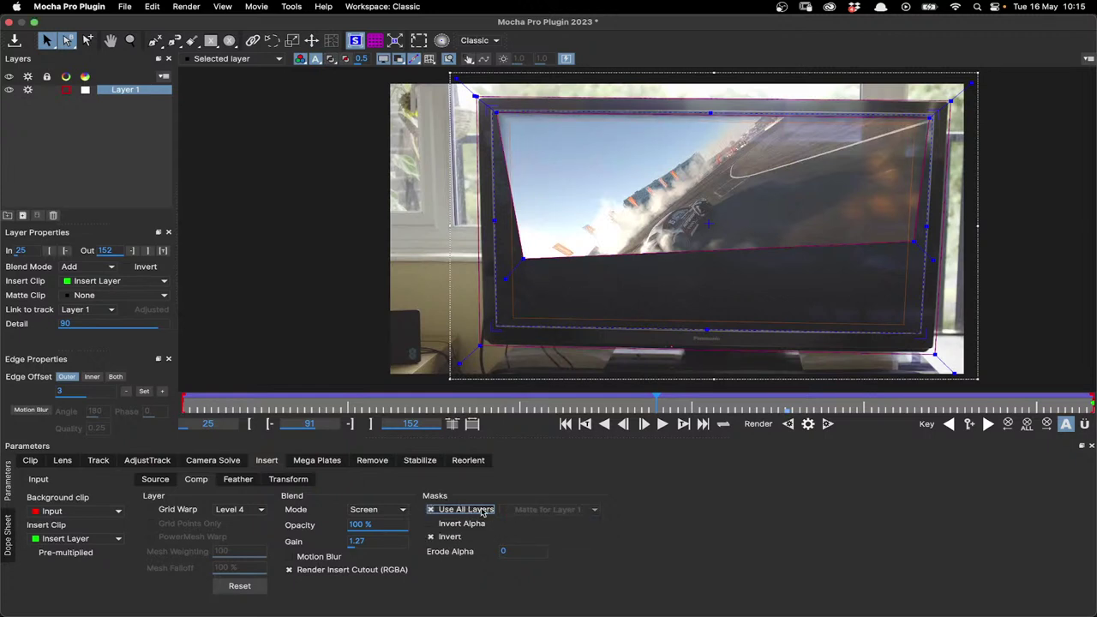
{"action": "left_click", "coordinate": [483, 512]}
{"action": "left_click", "coordinate": [548, 509]}
{"action": "left_click", "coordinate": [519, 520]}
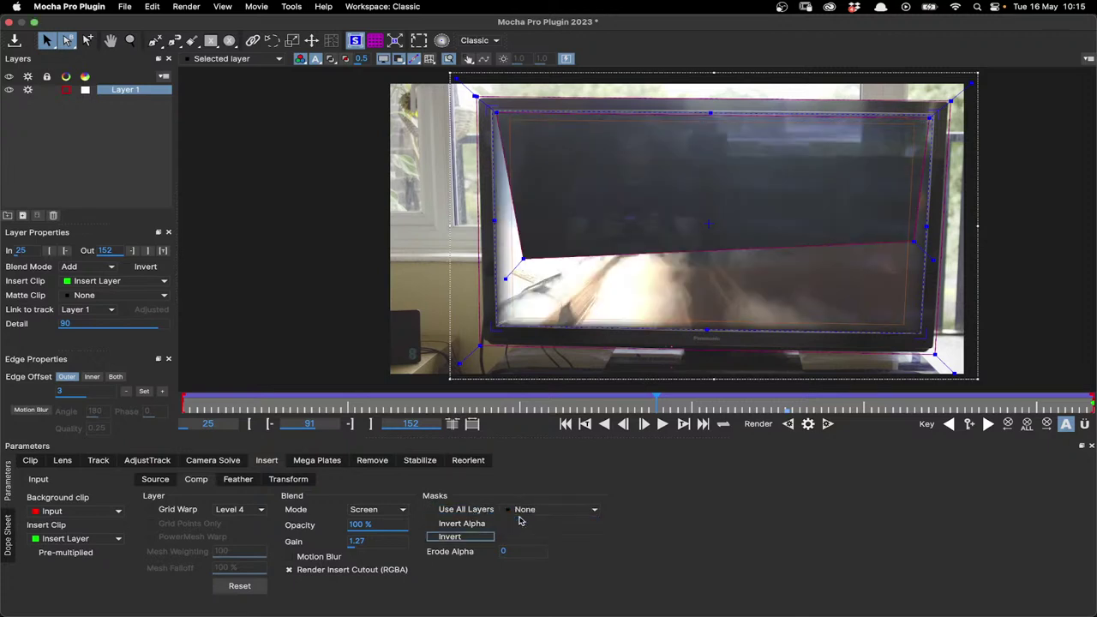
Step: Reselect Layer 1 and reset the feathering on its insert
{"action": "left_click", "coordinate": [403, 368]}
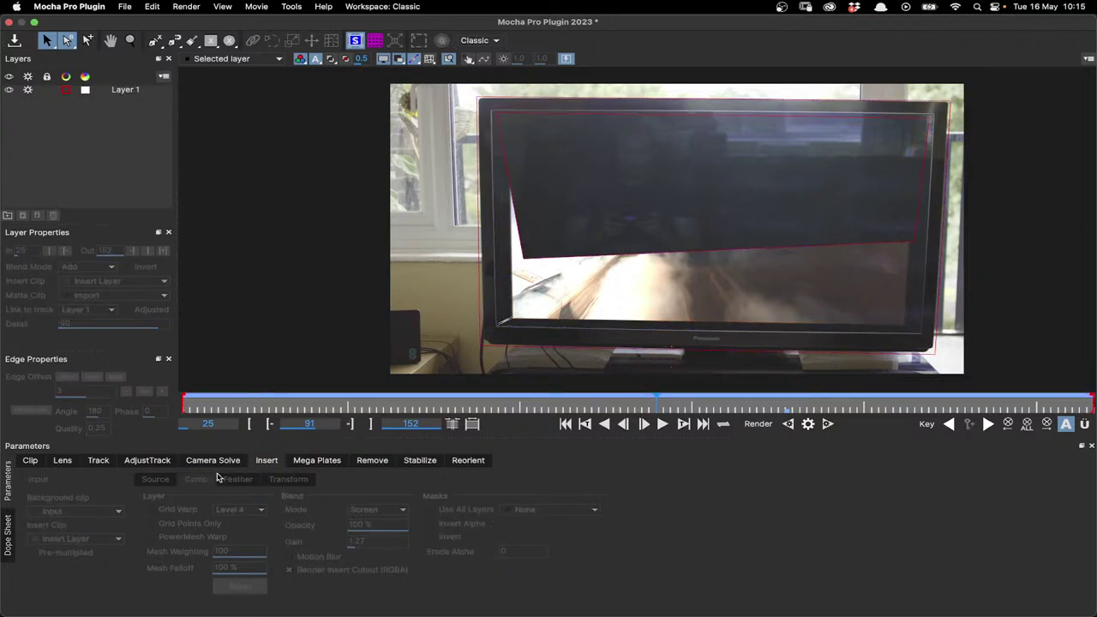
{"action": "left_click", "coordinate": [561, 350]}
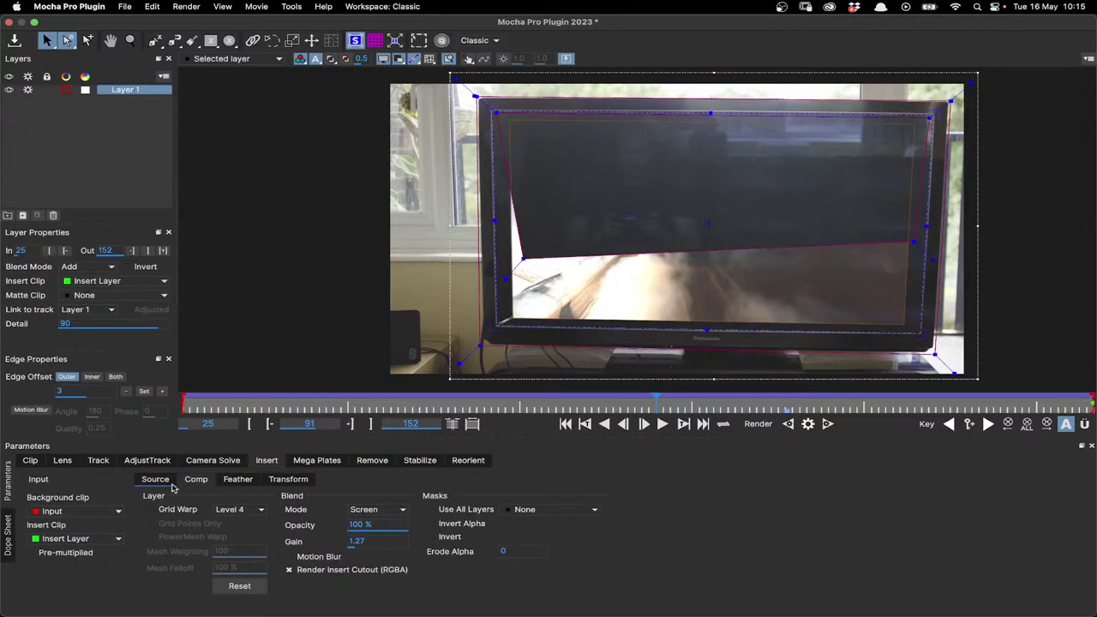
{"action": "left_click", "coordinate": [155, 480]}
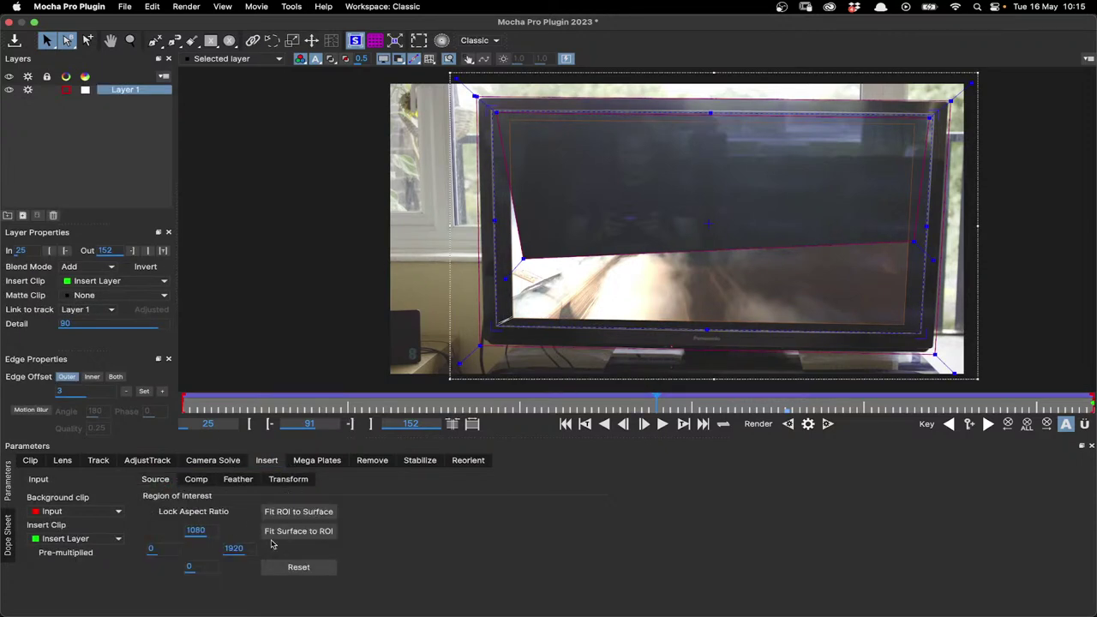
{"action": "left_click", "coordinate": [239, 480]}
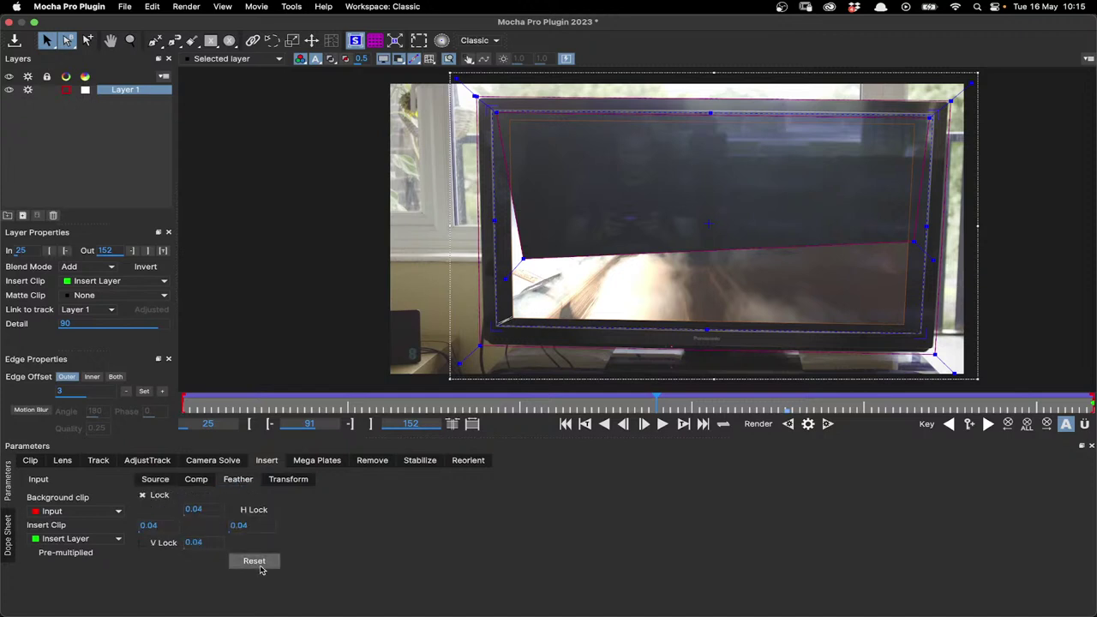
{"action": "left_click", "coordinate": [260, 564]}
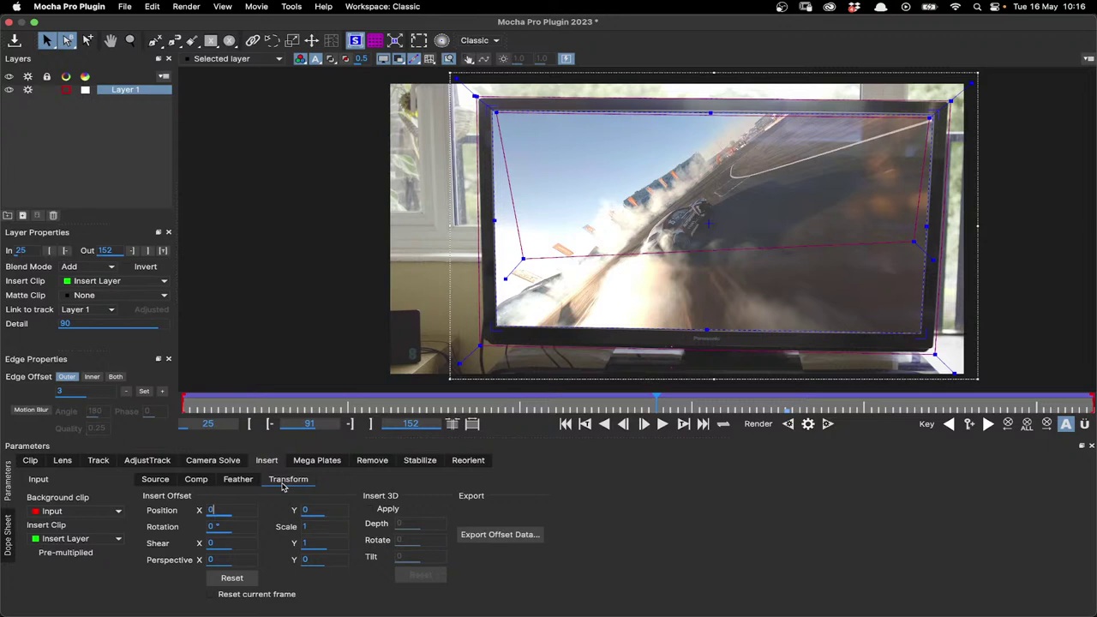
Step: Try offsetting and shearing the insert horizontally, and set Shear X back to 0
{"action": "left_click_drag", "start_coordinate": [221, 510], "coordinate": [225, 511]}
{"action": "left_click_drag", "start_coordinate": [221, 544], "coordinate": [218, 545]}
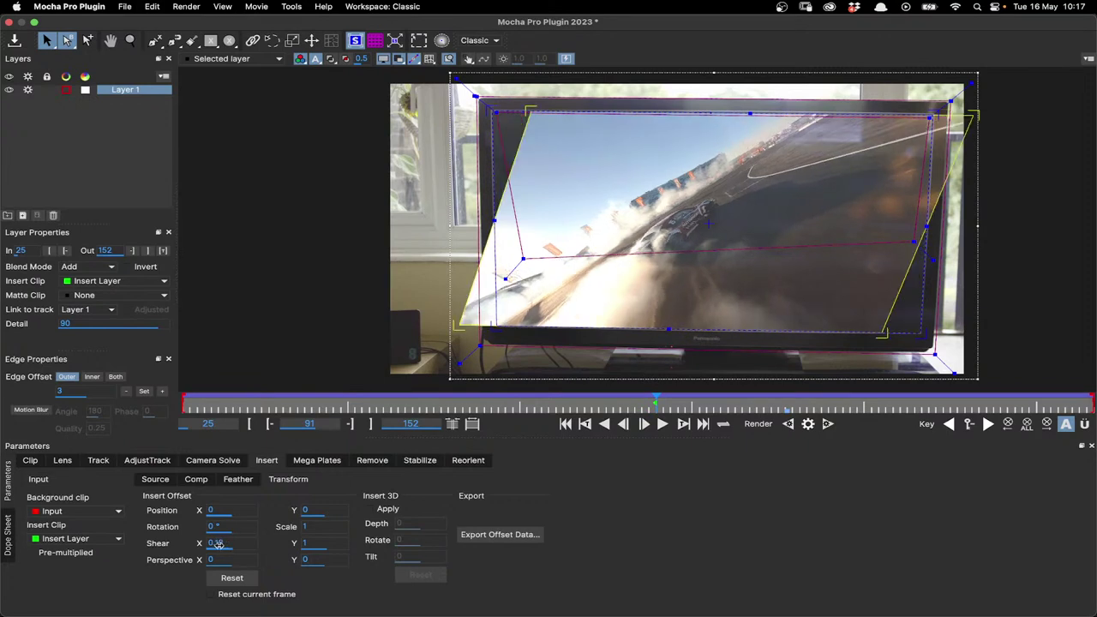
{"action": "double_click", "coordinate": [225, 545]}
{"action": "type", "text": "0"}
{"action": "key", "text": "Return"}
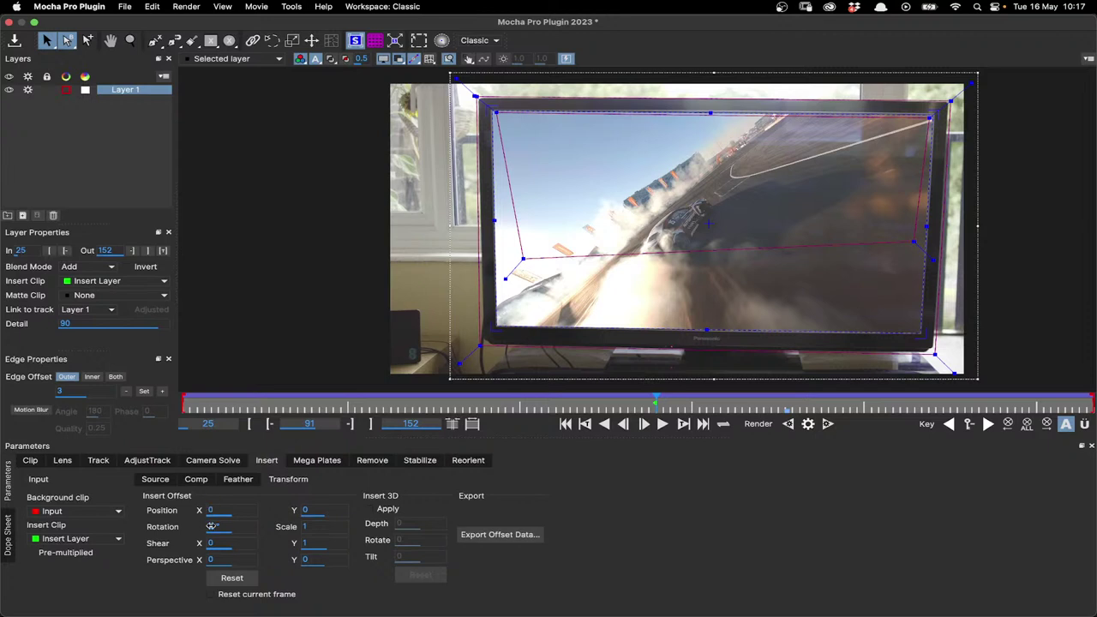
Step: Open the insert's offset data export options to review the format, cancel without exporting, and return to the Comp settings
{"action": "left_click", "coordinate": [509, 537]}
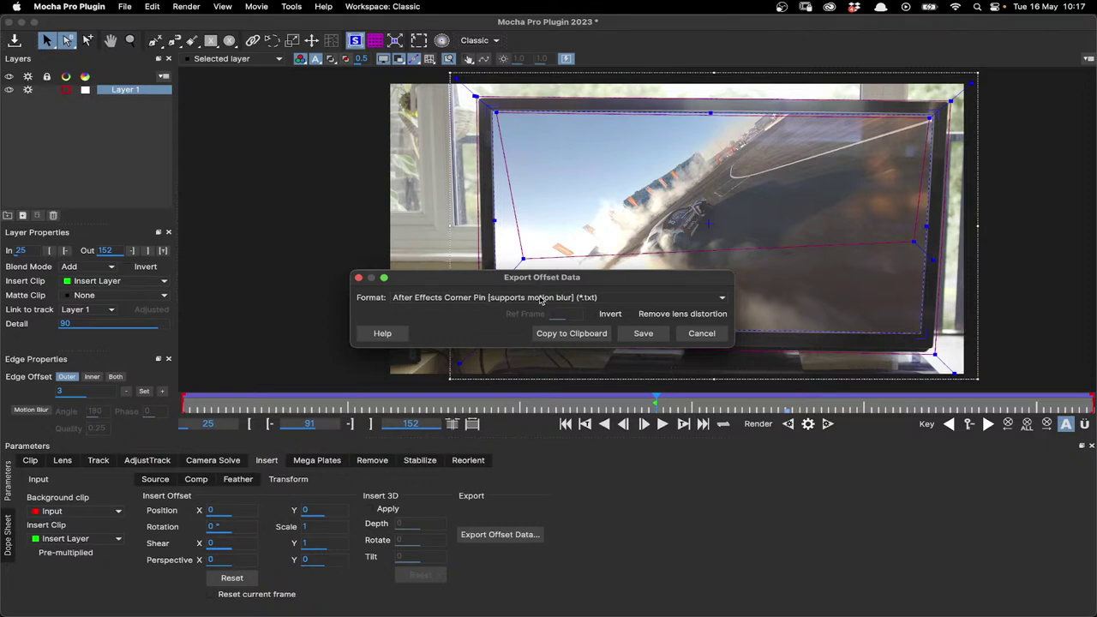
{"action": "left_click", "coordinate": [701, 333]}
{"action": "left_click", "coordinate": [197, 481]}
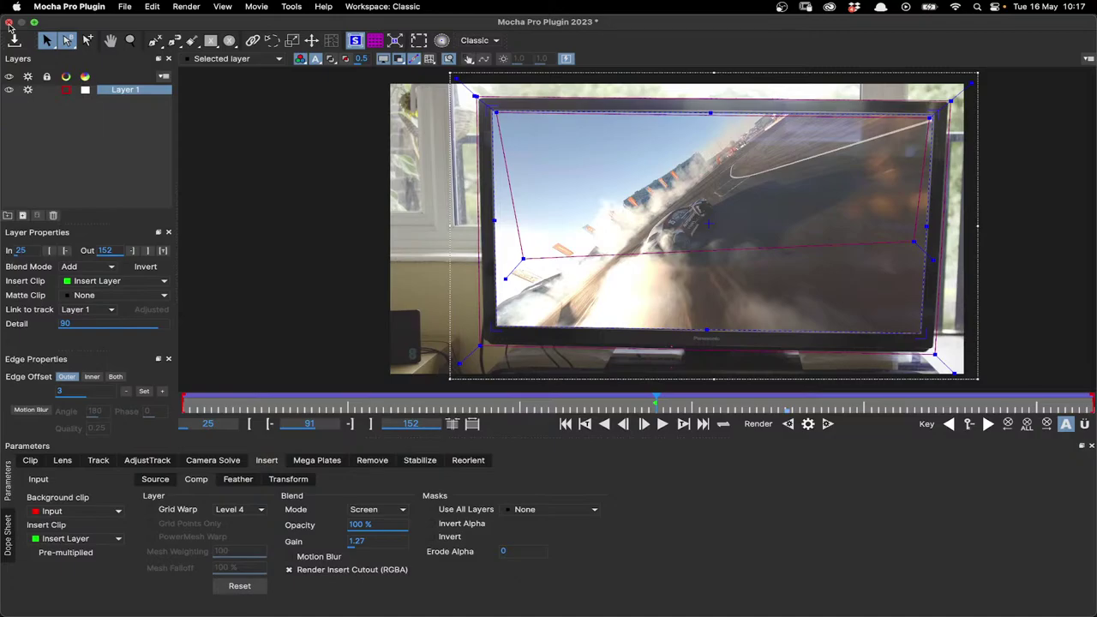
Step: Close Mocha Pro with the project saved and select the racing clip's Read2 node in the Nuke node graph
{"action": "left_click", "coordinate": [10, 23]}
{"action": "left_click", "coordinate": [742, 339]}
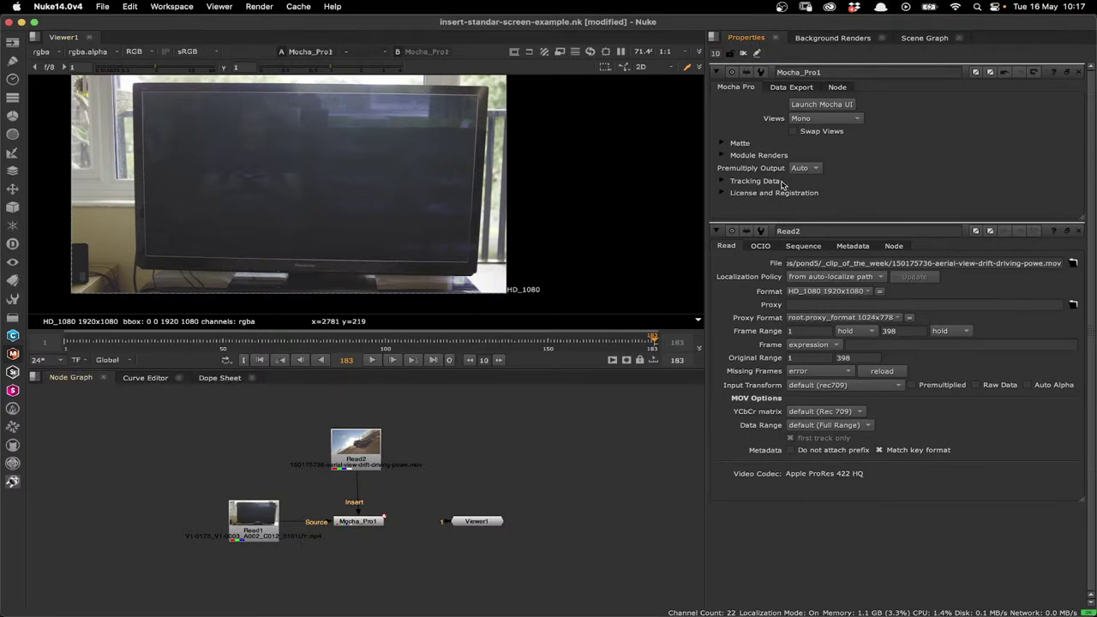
{"action": "left_click", "coordinate": [360, 460]}
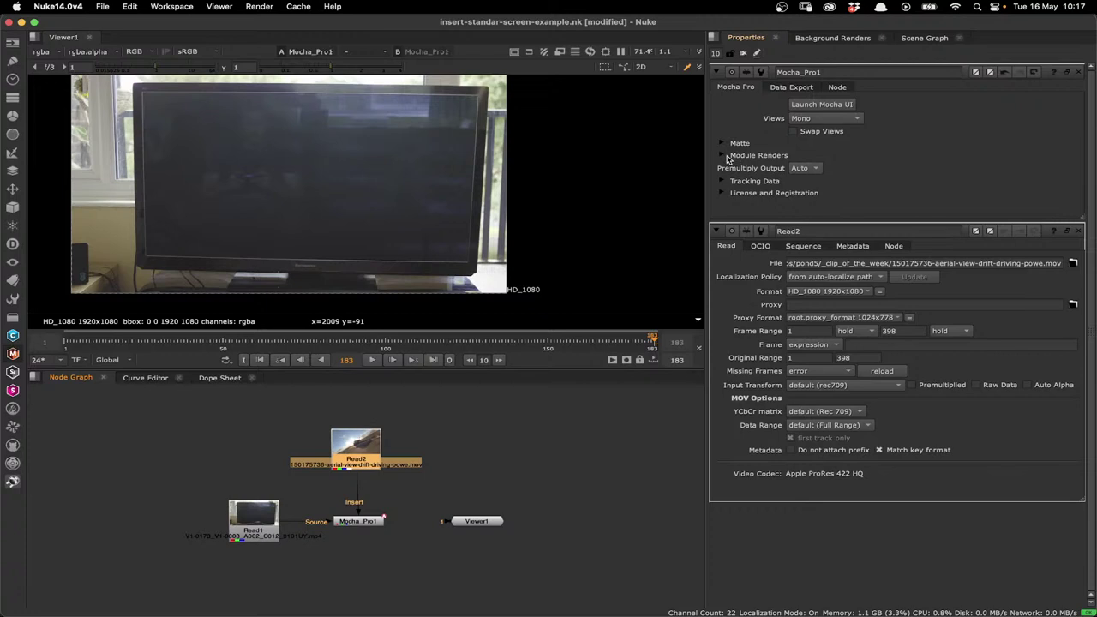
Step: Enable rendering of the Insert: Composite module on Mocha_Pro1 and check the result at frame 152
{"action": "left_click", "coordinate": [723, 155]}
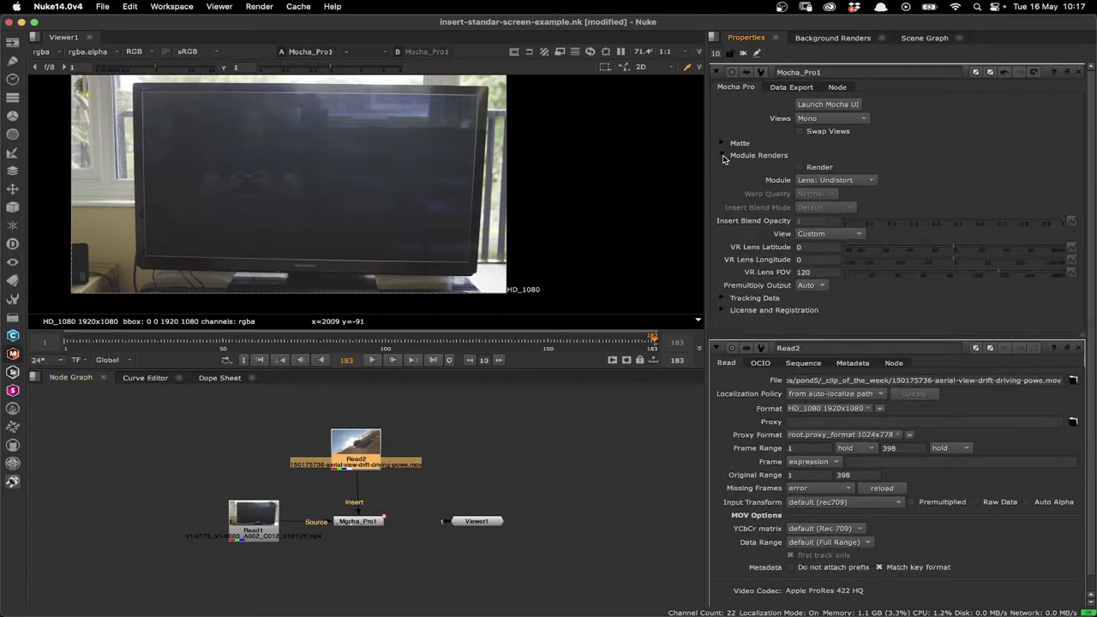
{"action": "left_click", "coordinate": [844, 180]}
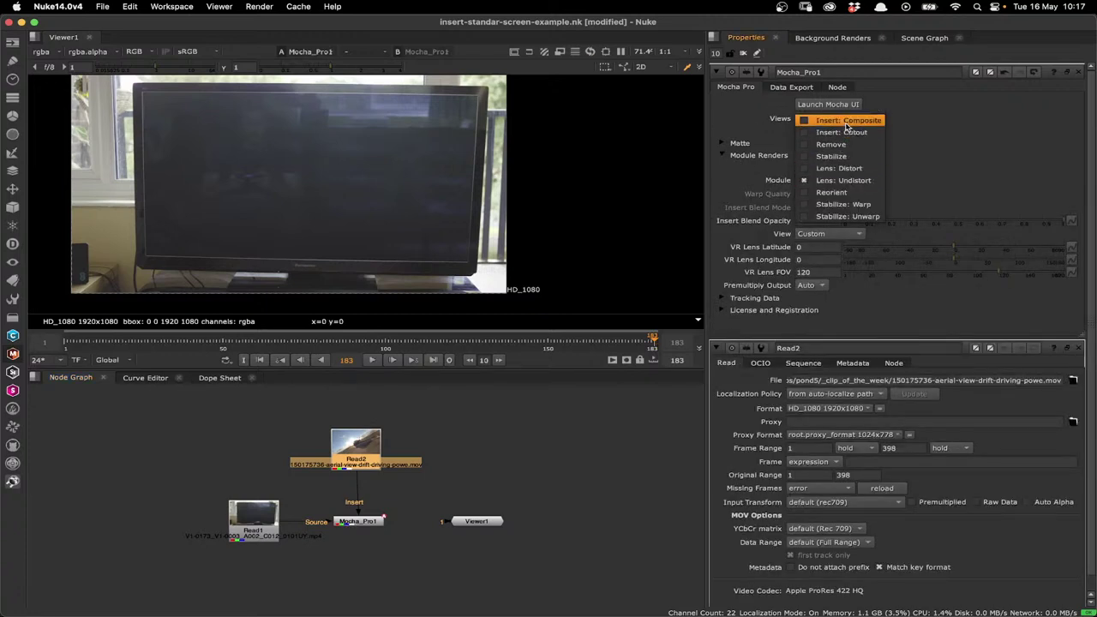
{"action": "left_click", "coordinate": [840, 120]}
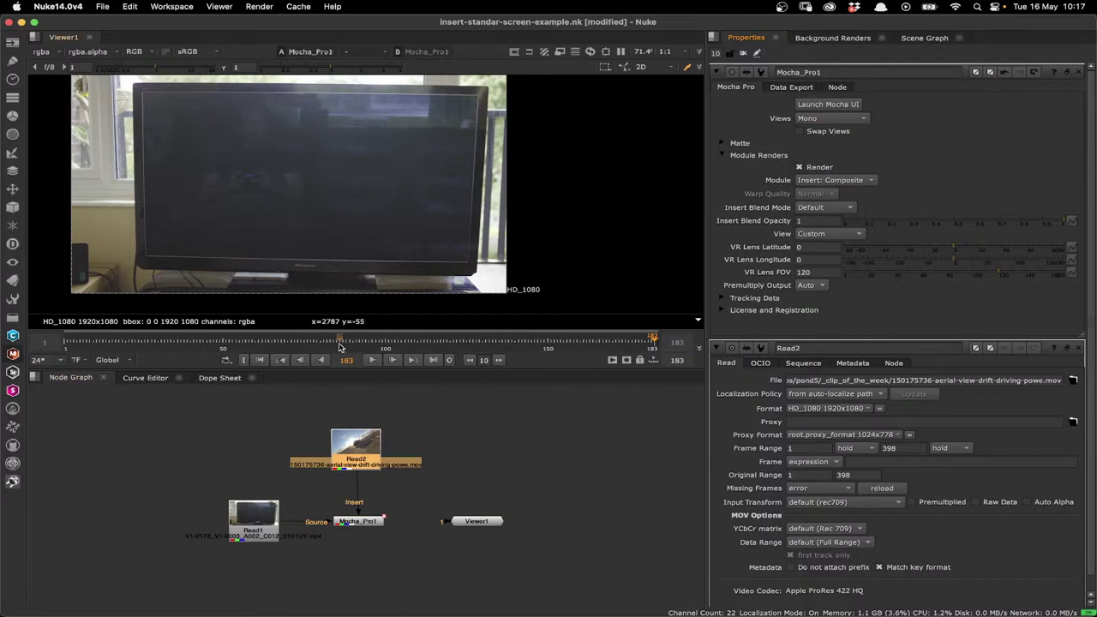
{"action": "left_click", "coordinate": [461, 341]}
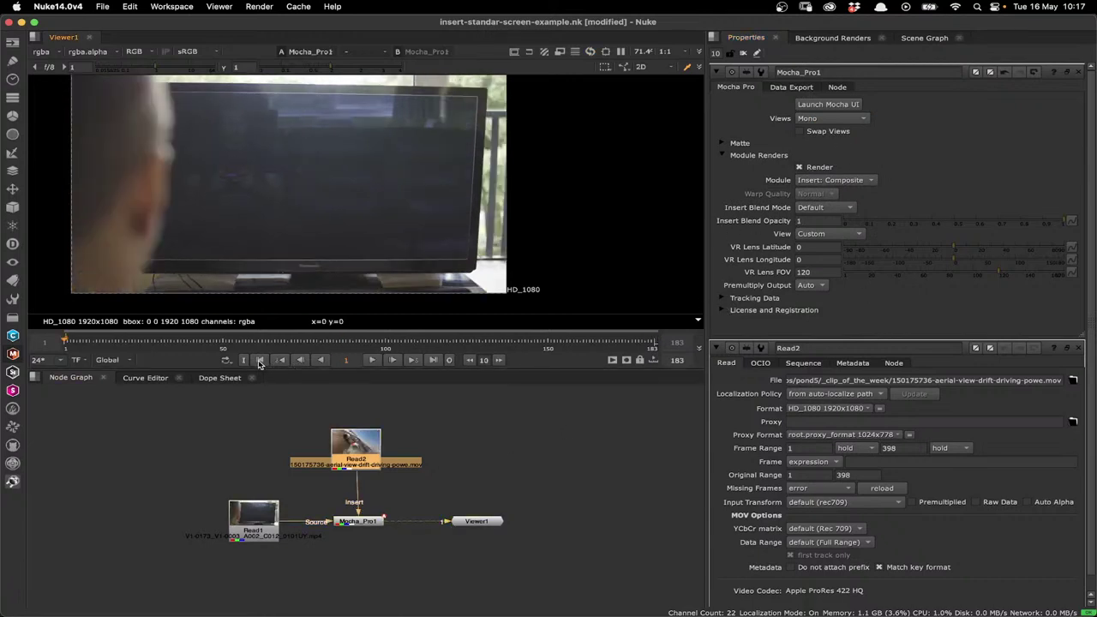
{"action": "left_click", "coordinate": [554, 339]}
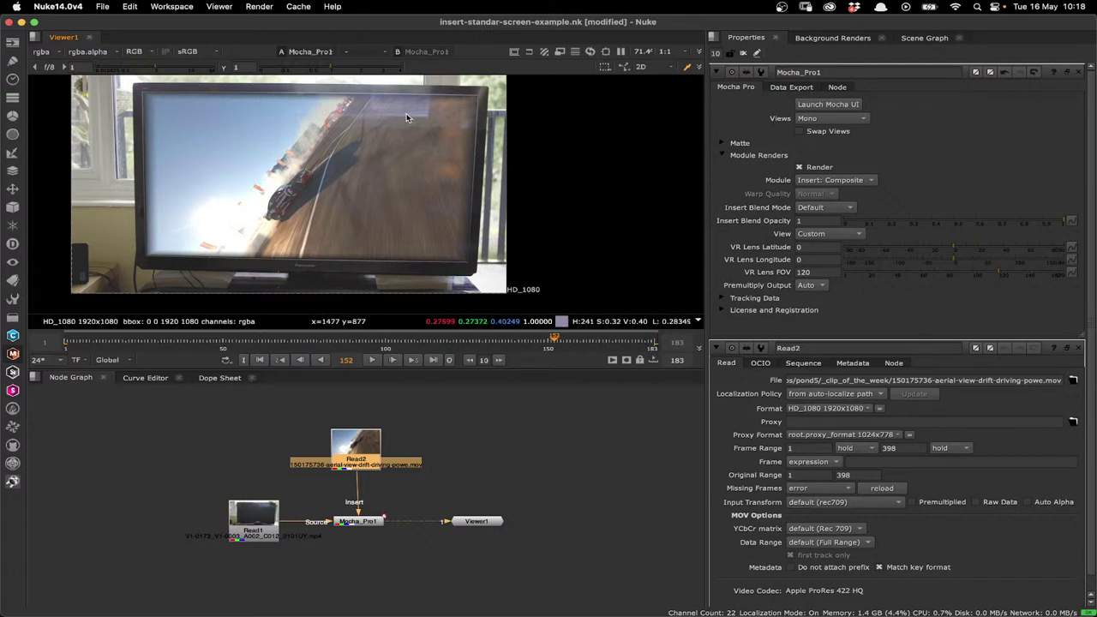
Step: Try the Multiply insert blend mode on Mocha_Pro1 and review the other blend options
{"action": "left_click", "coordinate": [834, 212]}
{"action": "left_click", "coordinate": [826, 250]}
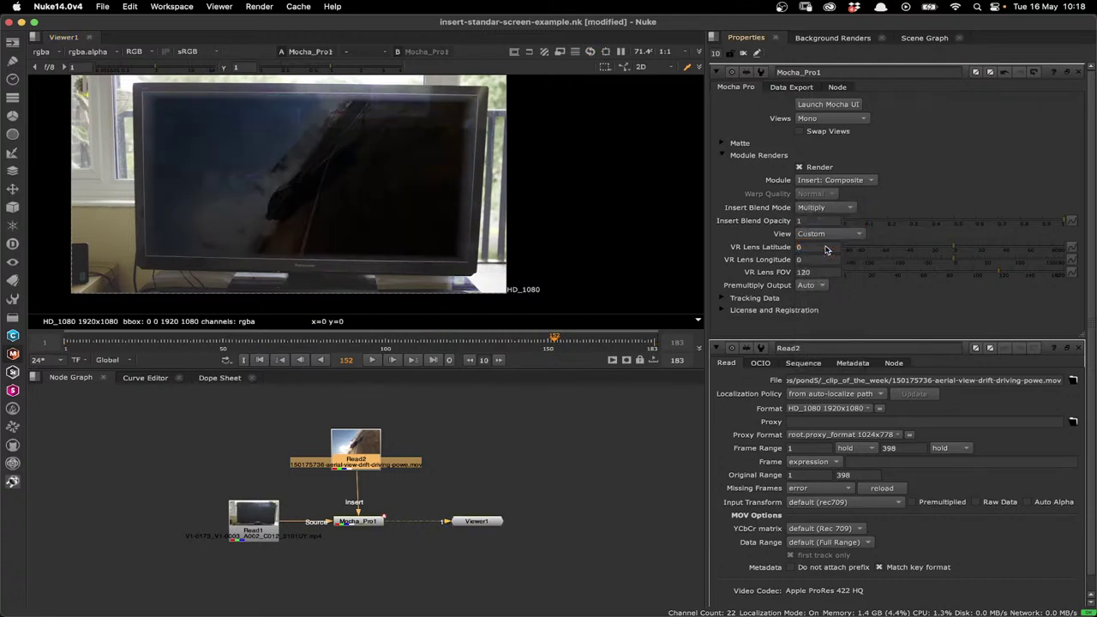
{"action": "left_click", "coordinate": [830, 208]}
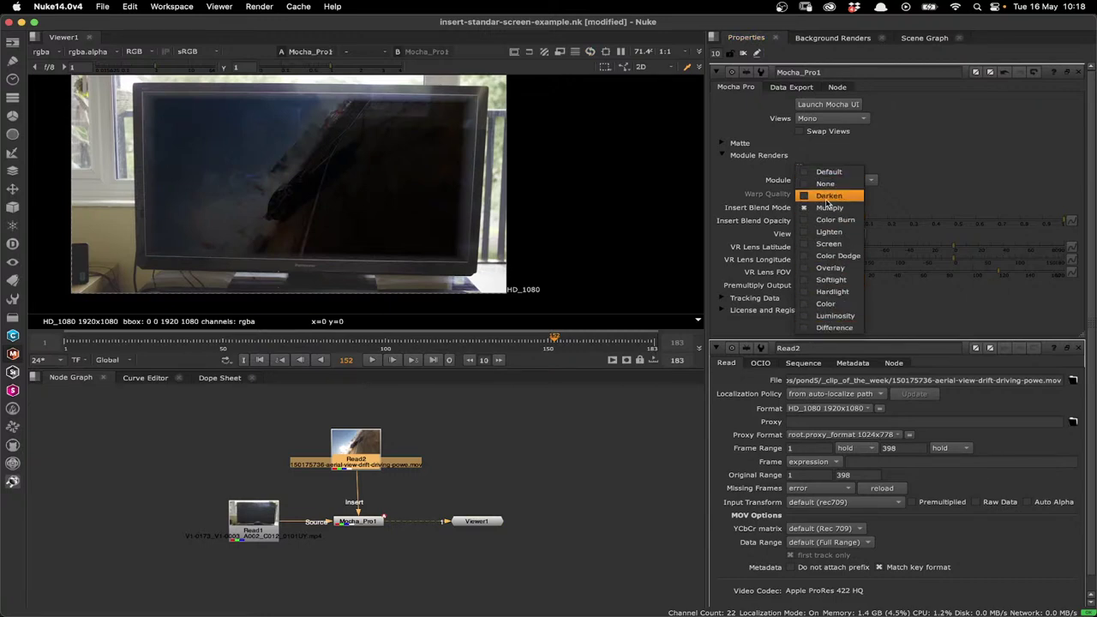
{"action": "left_click", "coordinate": [933, 182]}
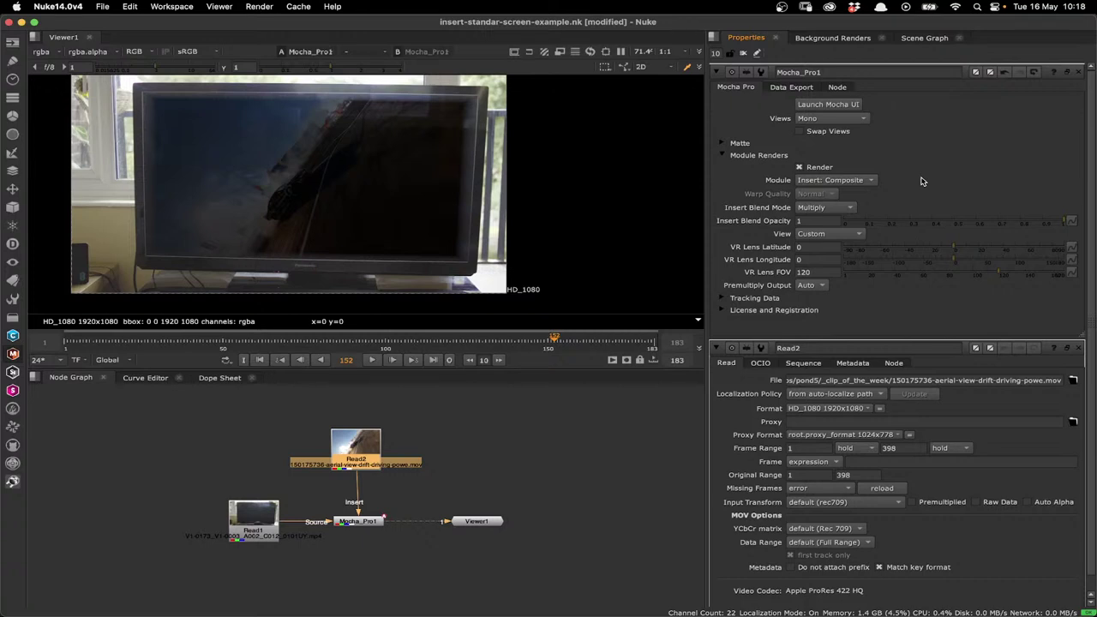
Step: Render only the Insert: Cutout module from Mocha_Pro1 and check it at frame 136
{"action": "left_click", "coordinate": [838, 181]}
{"action": "left_click", "coordinate": [814, 195]}
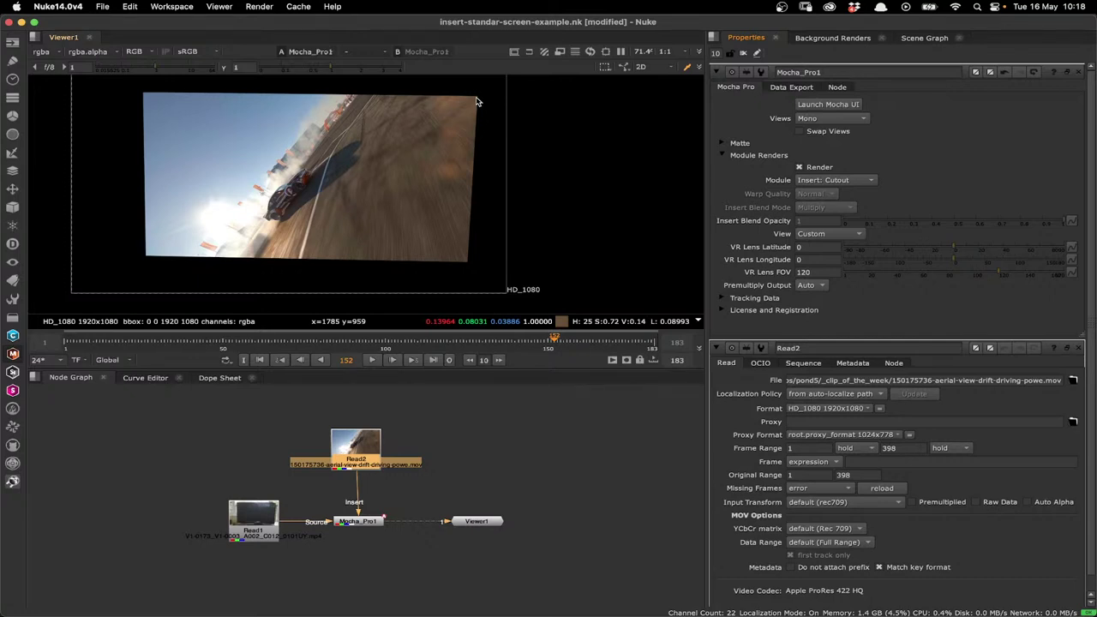
{"action": "left_click", "coordinate": [502, 341]}
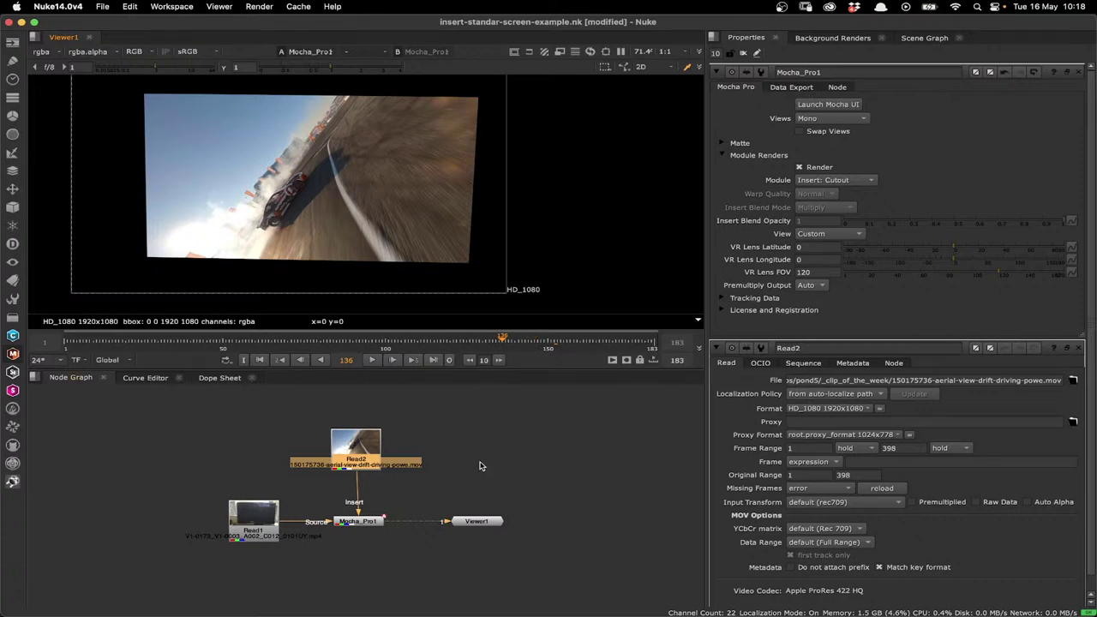
Step: Move the racing clip's Read2 node aside and disconnect it from Mocha_Pro1's Insert input
{"action": "left_click_drag", "start_coordinate": [364, 447], "coordinate": [312, 427]}
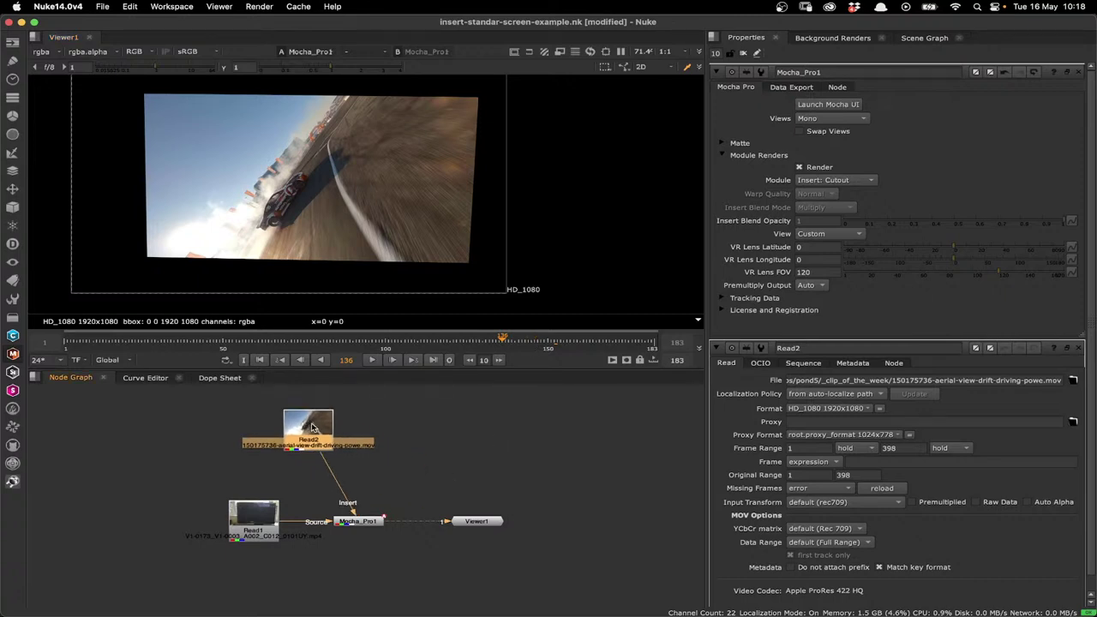
{"action": "left_click_drag", "start_coordinate": [357, 514], "coordinate": [341, 478]}
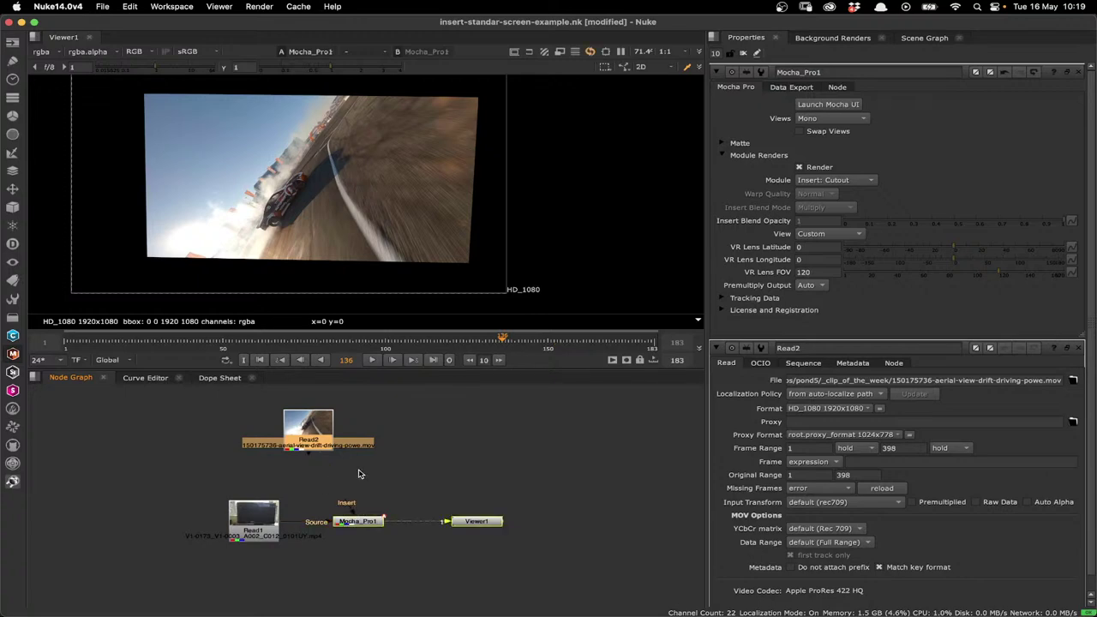
{"action": "left_click", "coordinate": [407, 427]}
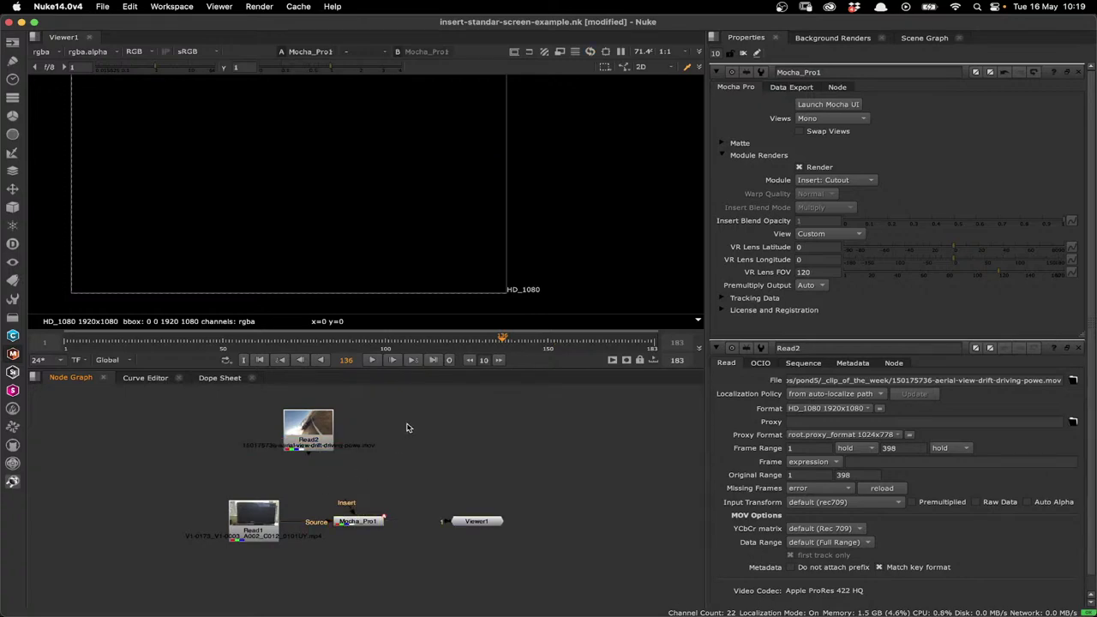
Step: Read in 061336664-two-women-using-modern-device-.mov, connect it to Mocha_Pro1's Insert input, and render the module as Insert: Composite
{"action": "key", "text": "r"}
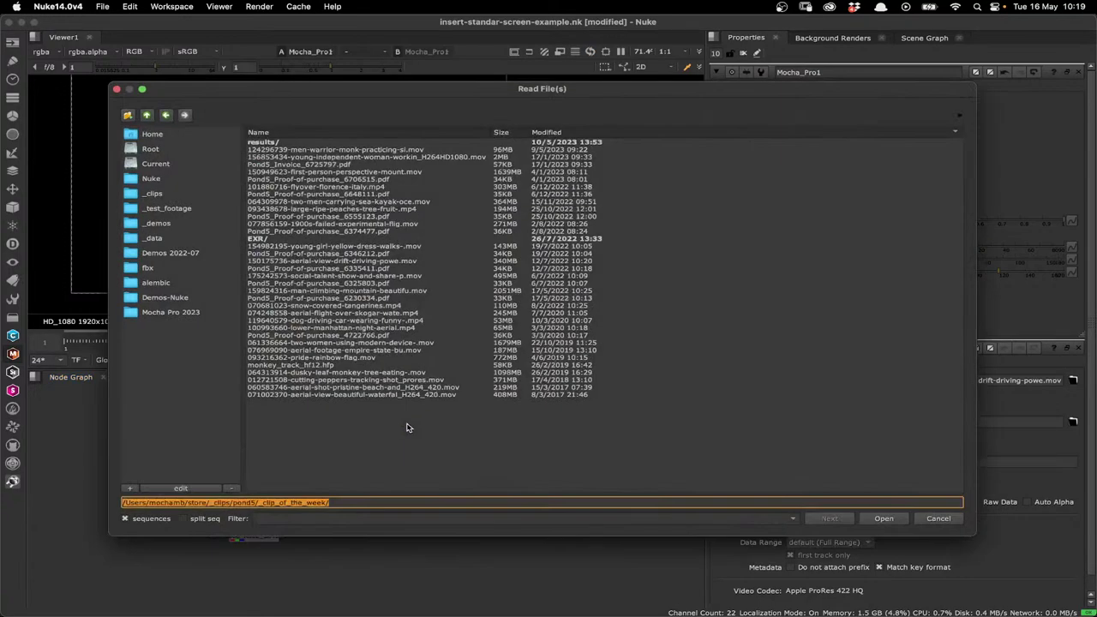
{"action": "double_click", "coordinate": [296, 343]}
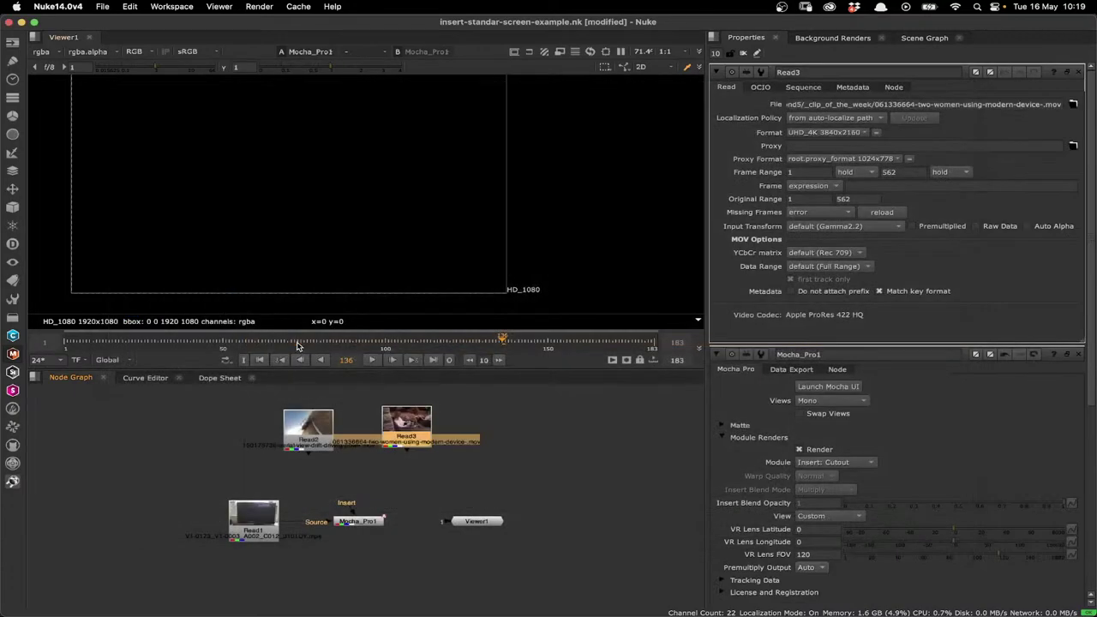
{"action": "left_click_drag", "start_coordinate": [401, 450], "coordinate": [381, 513]}
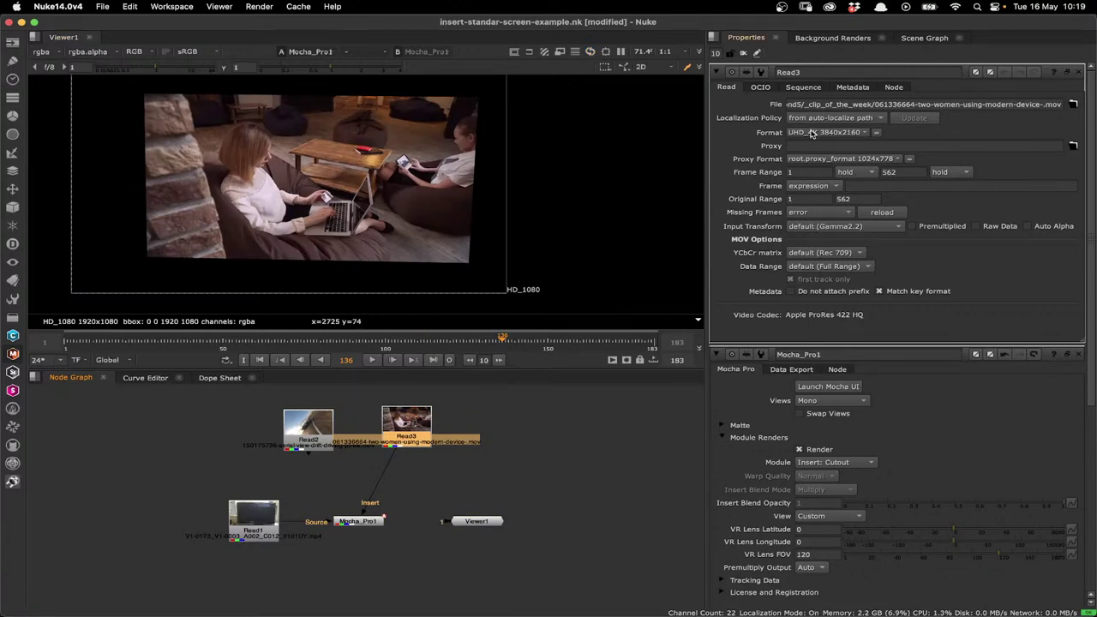
{"action": "left_click", "coordinate": [836, 462]}
{"action": "left_click", "coordinate": [848, 449]}
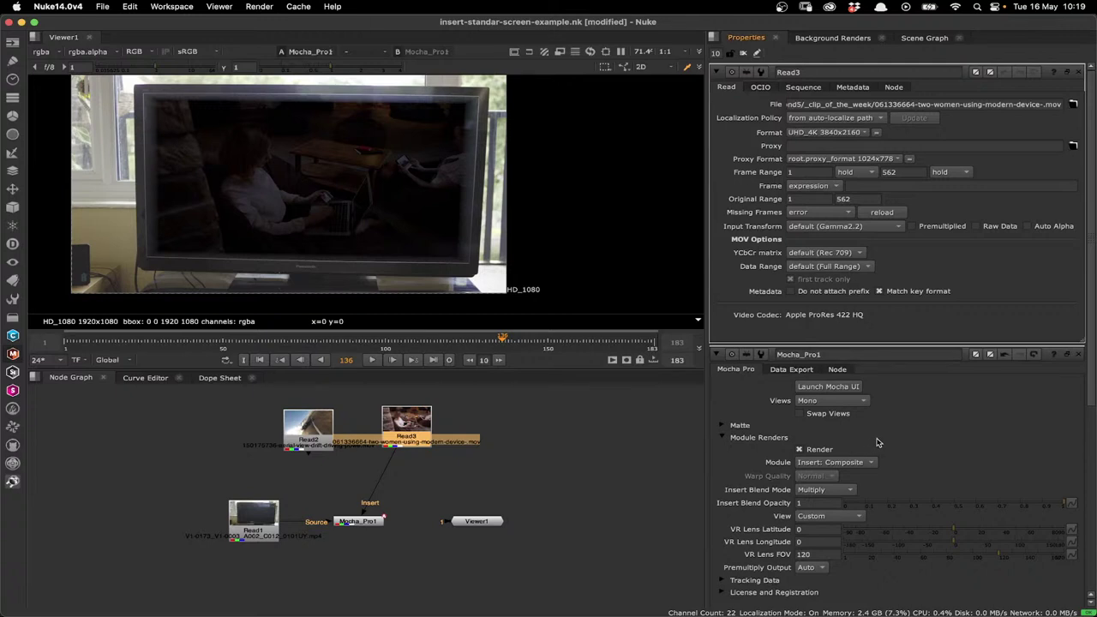
Step: Set the insert blend mode to Screen and reconnect the racing clip's Read2 node to Mocha_Pro1's Insert input
{"action": "left_click_drag", "start_coordinate": [316, 423], "coordinate": [288, 423]}
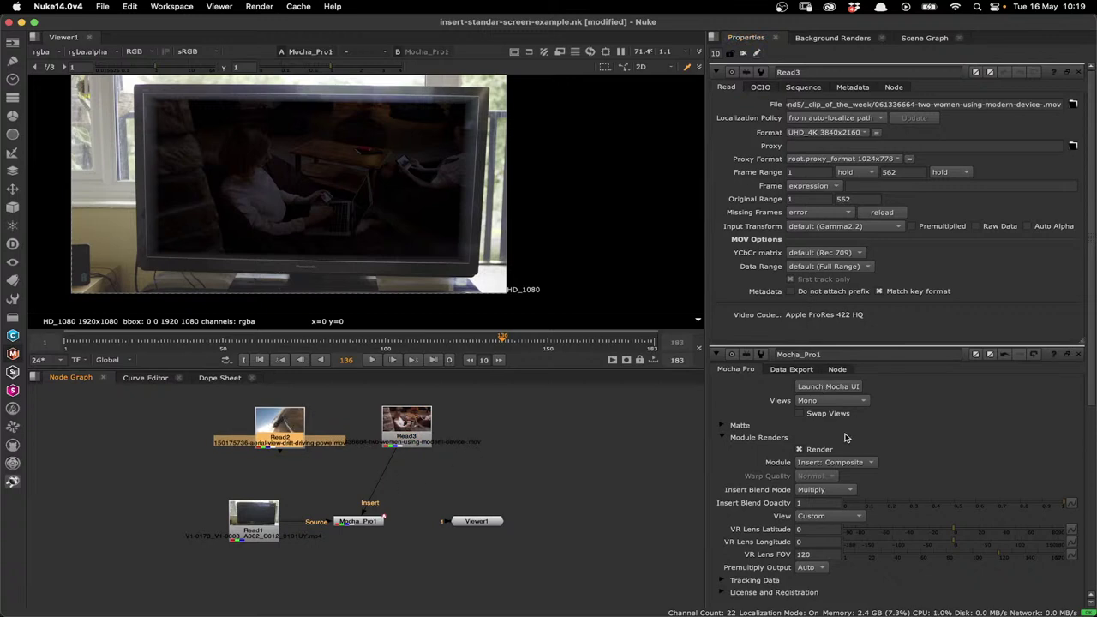
{"action": "left_click", "coordinate": [844, 463]}
{"action": "left_click", "coordinate": [844, 463]}
{"action": "left_click", "coordinate": [823, 489]}
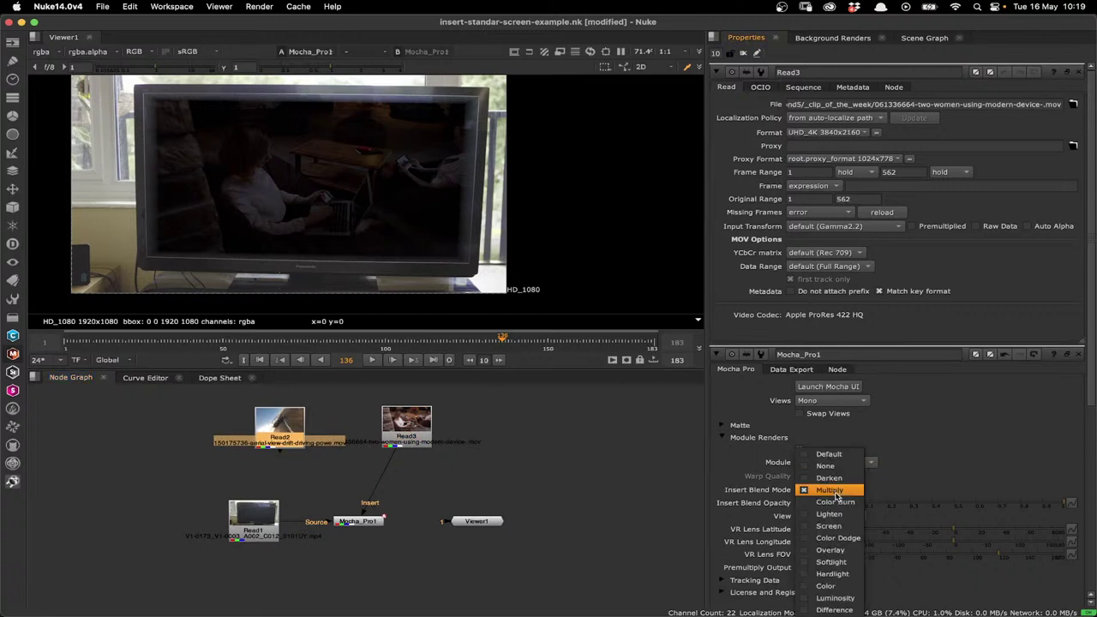
{"action": "left_click", "coordinate": [821, 520]}
{"action": "left_click_drag", "start_coordinate": [371, 507], "coordinate": [283, 425]}
Step: Bring up the Mocha_Pro1 properties and set its render module to Insert: Cutout
{"action": "double_click", "coordinate": [358, 523]}
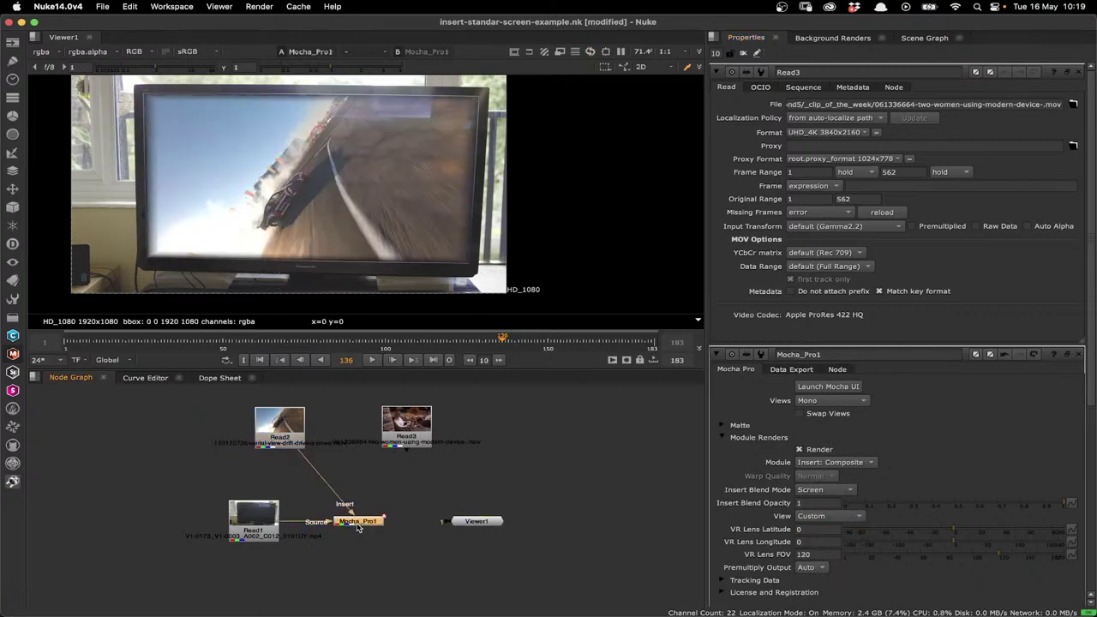
{"action": "left_click", "coordinate": [295, 440]}
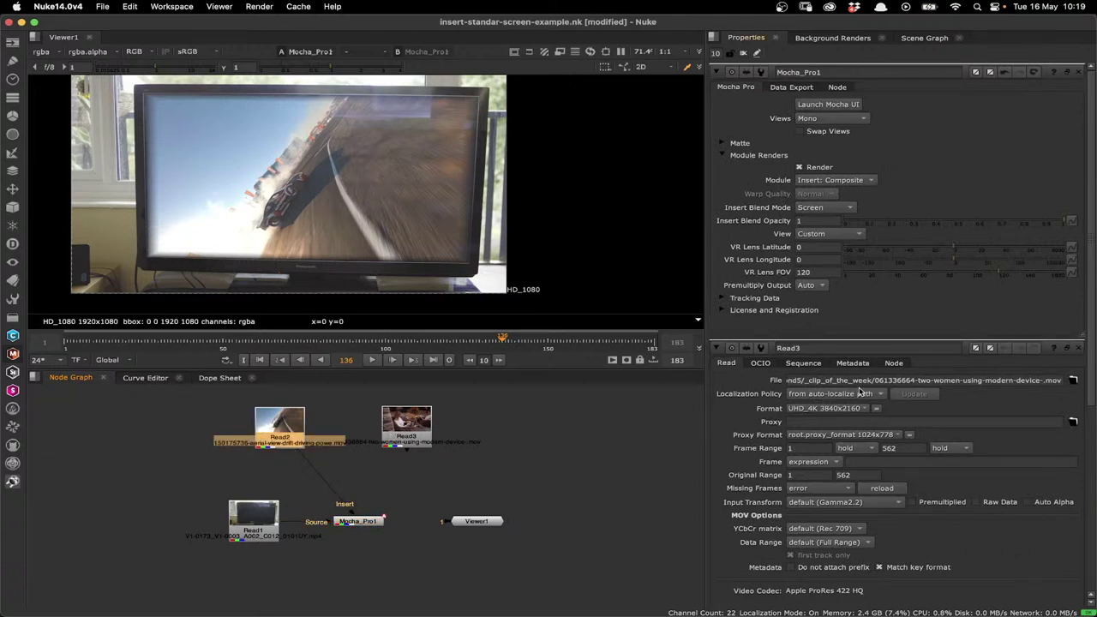
{"action": "left_click", "coordinate": [827, 181]}
{"action": "left_click", "coordinate": [823, 193]}
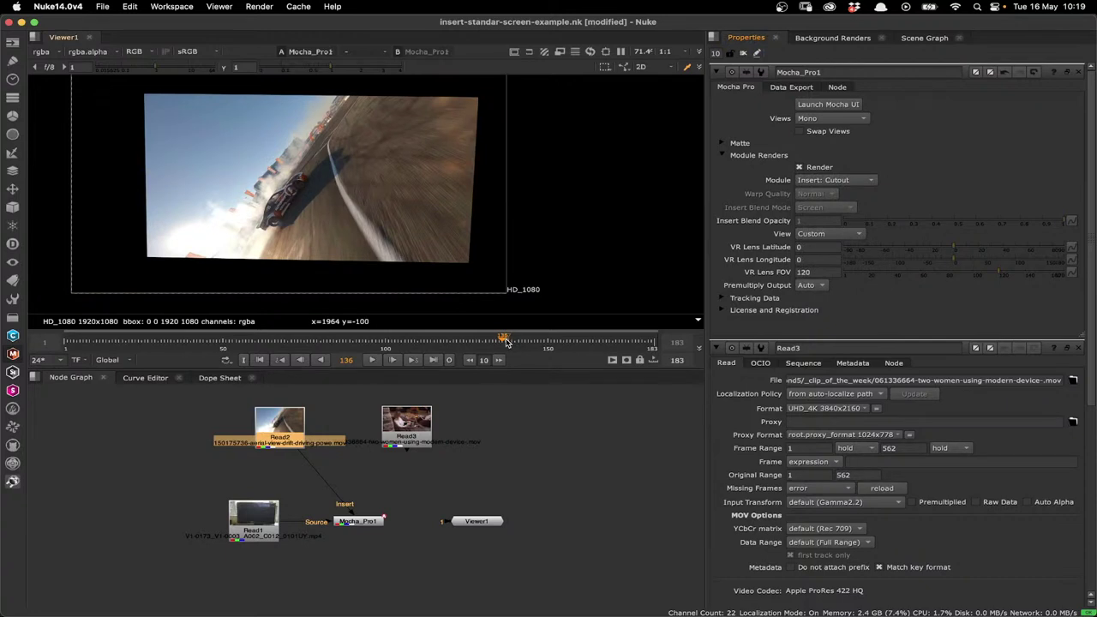
Step: Apply the matte to the insert cutout and display the viewer's alpha channel at frame 134
{"action": "left_click", "coordinate": [727, 144]}
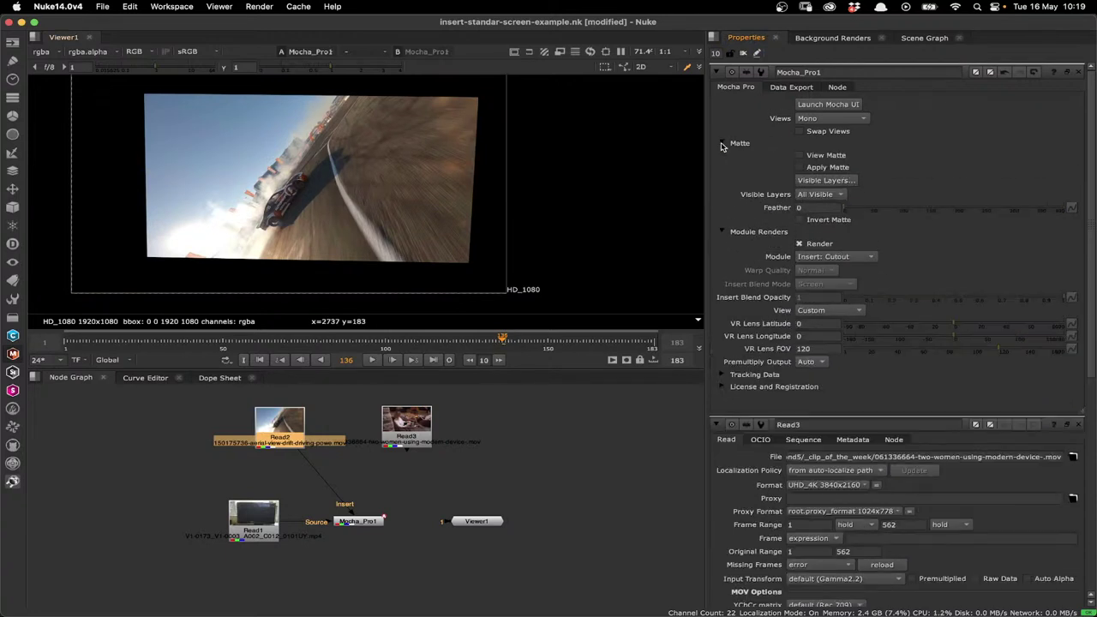
{"action": "left_click", "coordinate": [800, 168]}
{"action": "left_click", "coordinate": [453, 342]}
{"action": "left_click", "coordinate": [493, 342]}
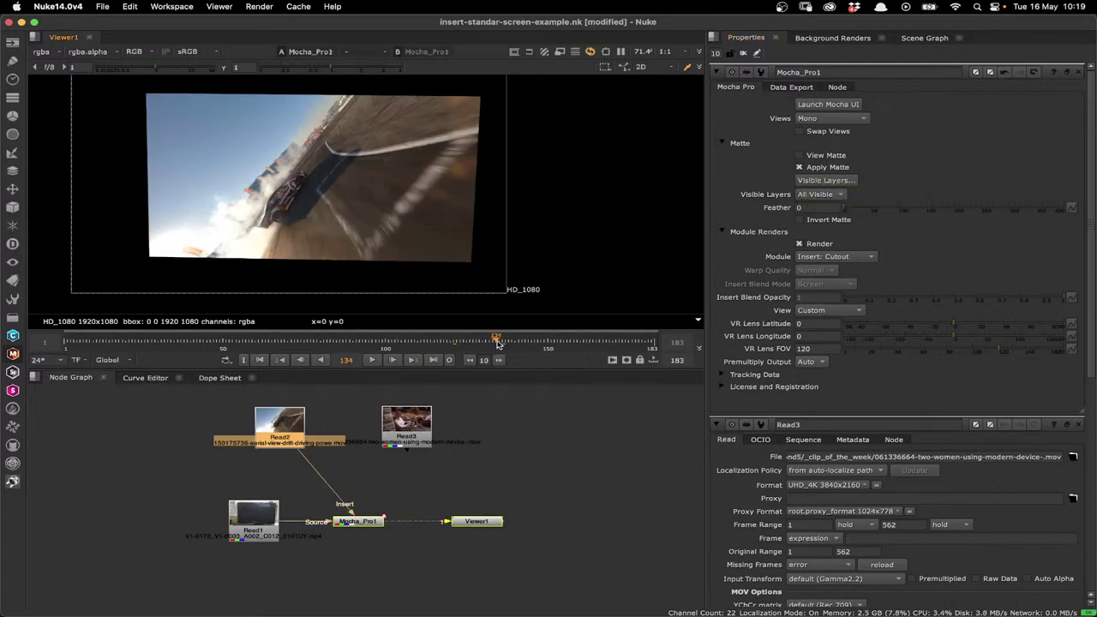
{"action": "left_click", "coordinate": [135, 52]}
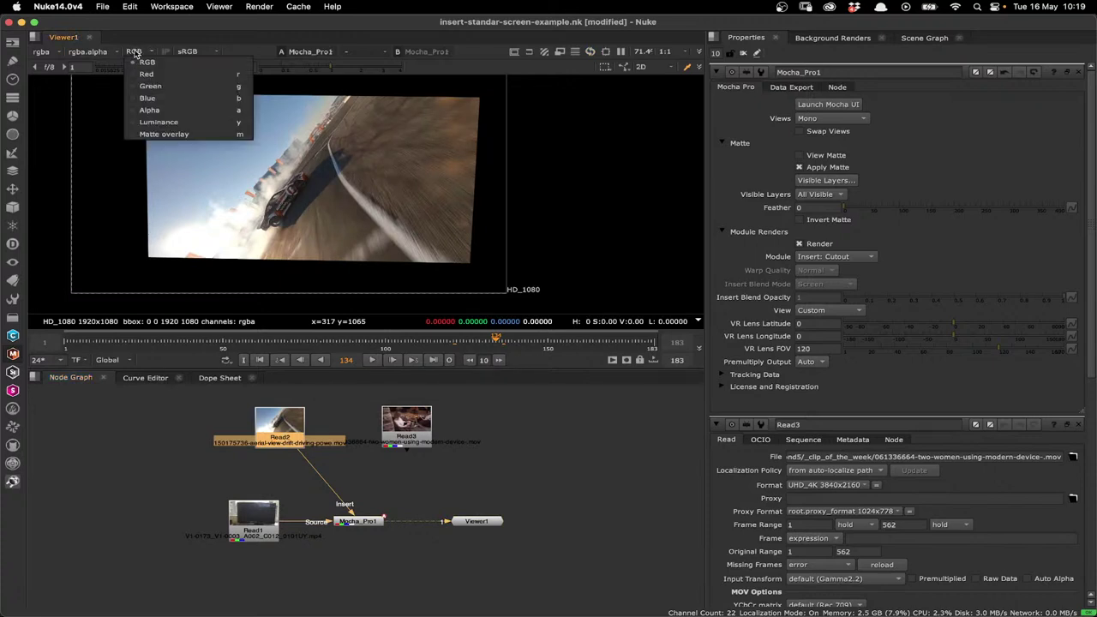
{"action": "left_click", "coordinate": [146, 112]}
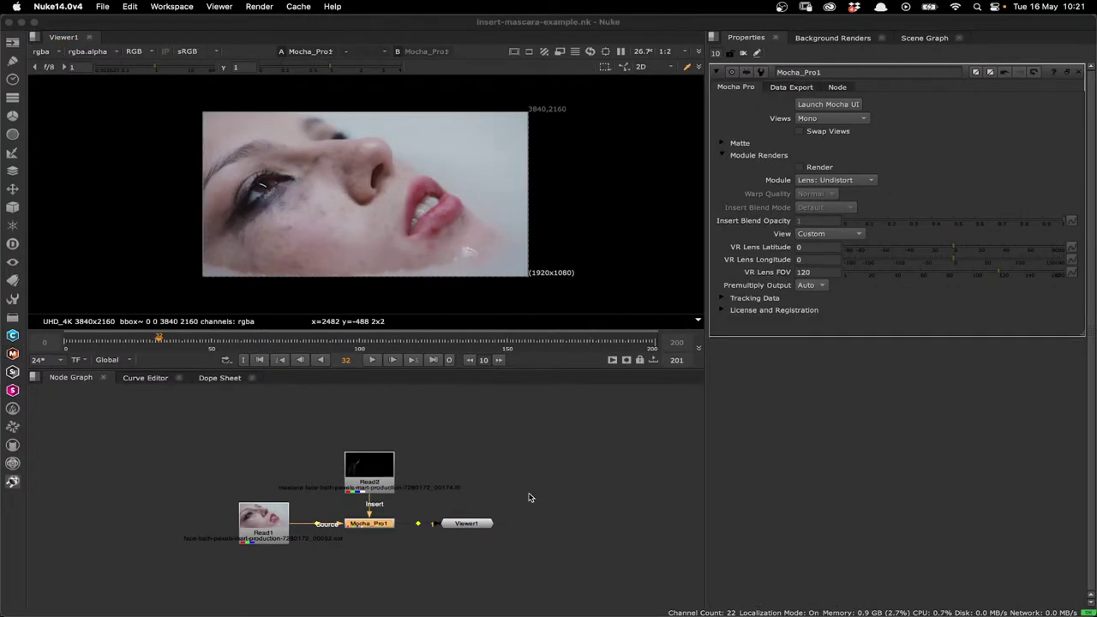
Step: Switch to the insert-curved screen-example.nk script in Nuke and start Mocha Pro from its Mocha_Pro1 node
{"action": "key", "text": "super+Tab"}
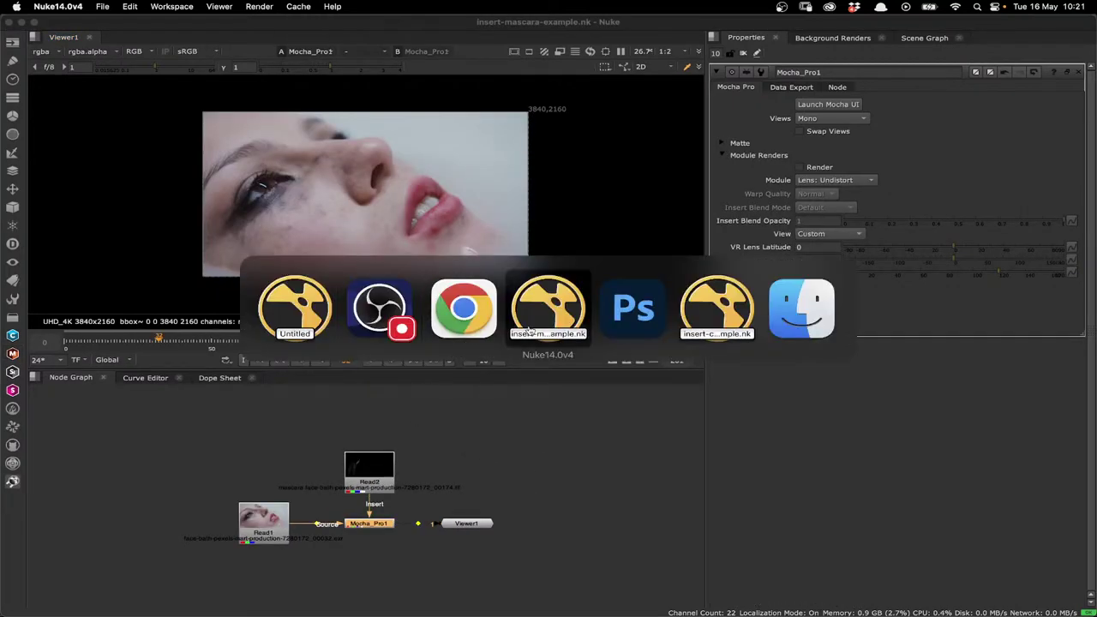
{"action": "key", "text": "super+Tab"}
{"action": "left_click", "coordinate": [716, 309]}
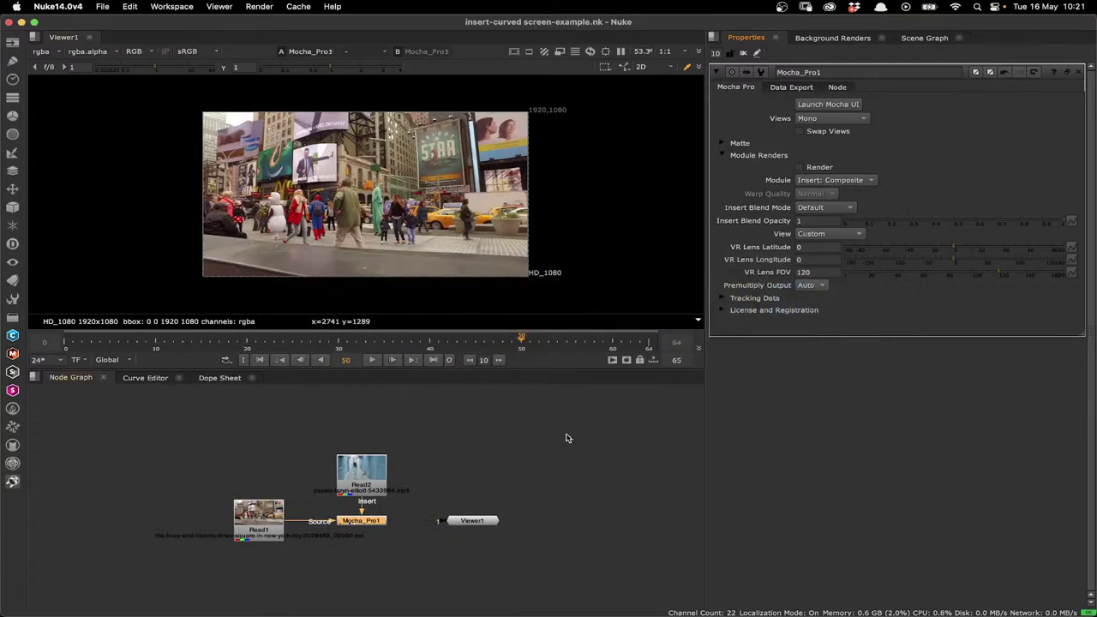
{"action": "left_click", "coordinate": [817, 108]}
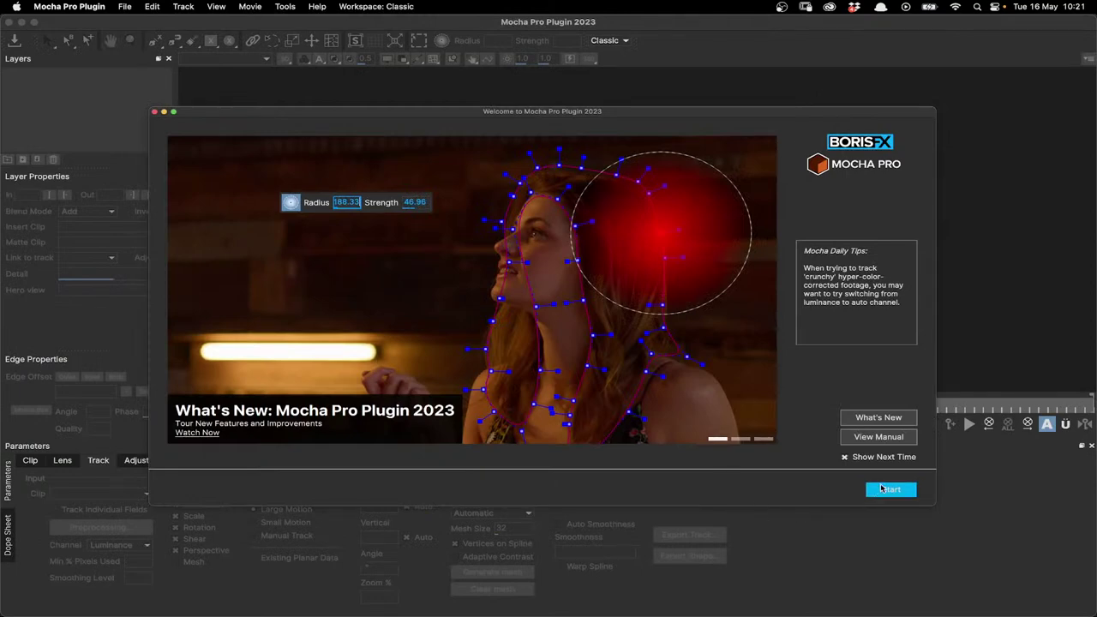
{"action": "left_click", "coordinate": [890, 489]}
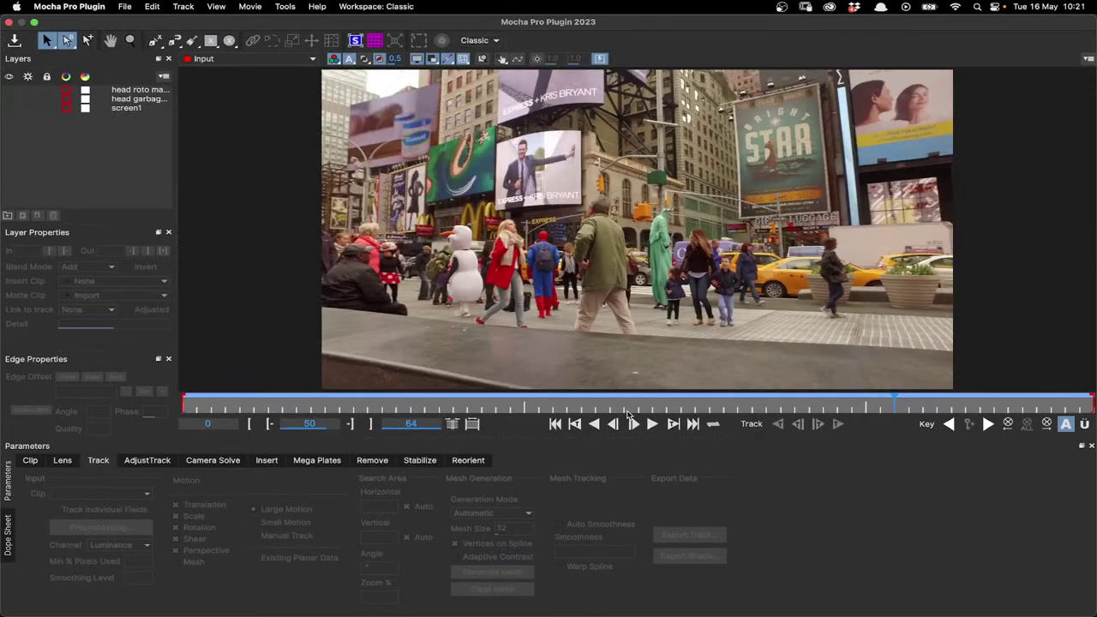
Step: Examine the Times Square footage by scrubbing from frame 0 through to frame 57
{"action": "left_click_drag", "start_coordinate": [626, 410], "coordinate": [183, 411]}
{"action": "scroll", "coordinate": [768, 145], "scroll_direction": "up", "scroll_amount": 2}
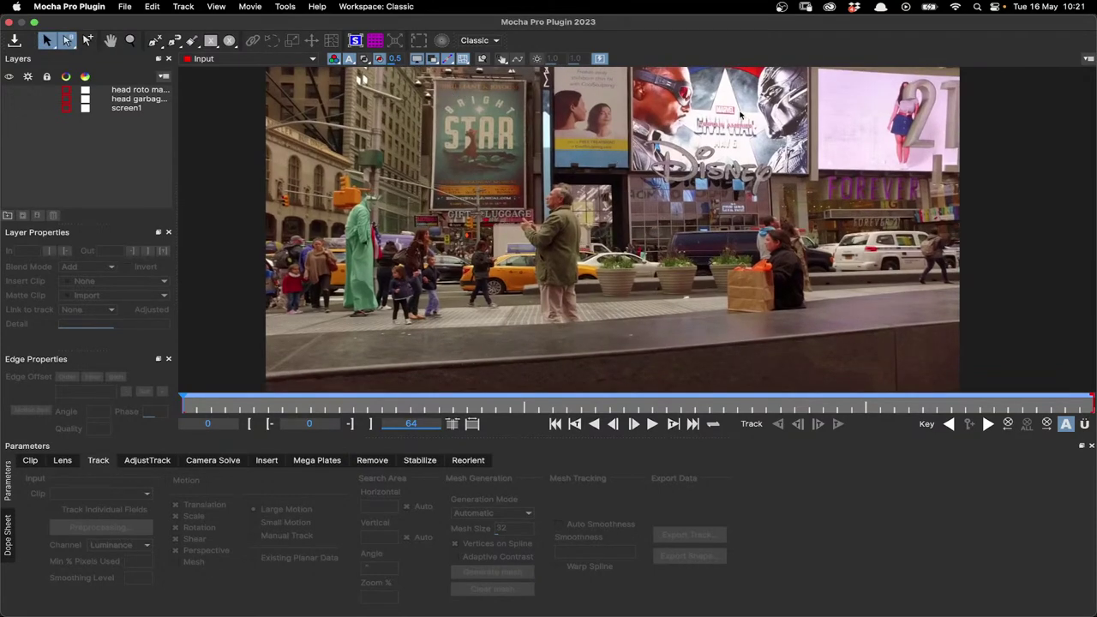
{"action": "left_click_drag", "start_coordinate": [356, 409], "coordinate": [833, 405]}
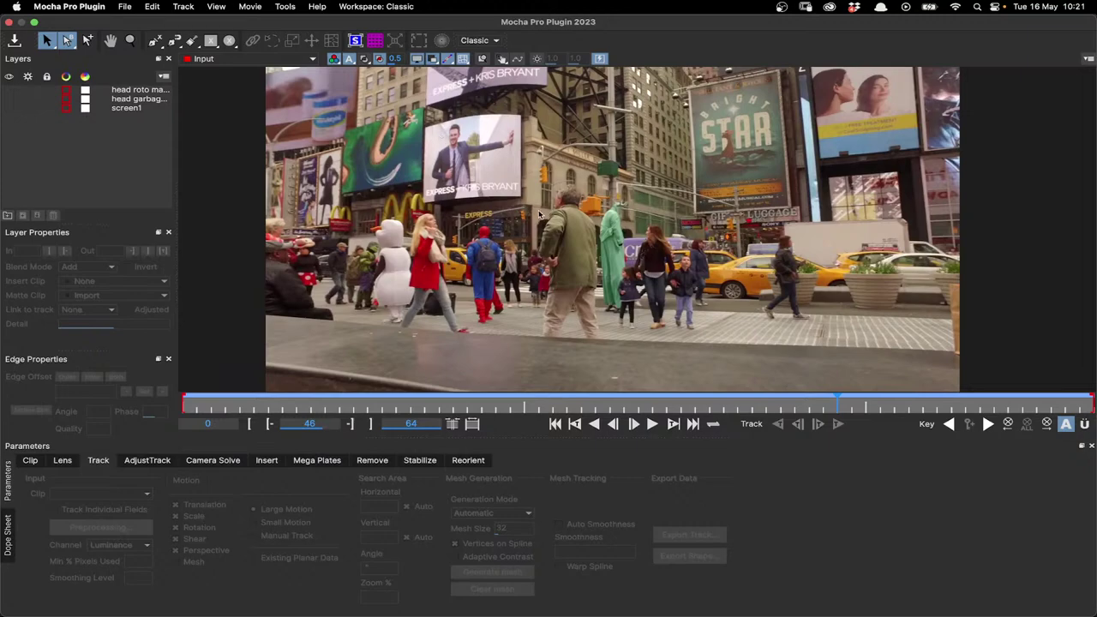
{"action": "mouse_move", "coordinate": [838, 403]}
{"action": "left_mouse_down"}
{"action": "mouse_move", "coordinate": [1002, 403]}
{"action": "mouse_move", "coordinate": [355, 395]}
{"action": "mouse_move", "coordinate": [1089, 401]}
{"action": "mouse_move", "coordinate": [950, 420]}
{"action": "mouse_move", "coordinate": [993, 415]}
{"action": "left_mouse_up"}
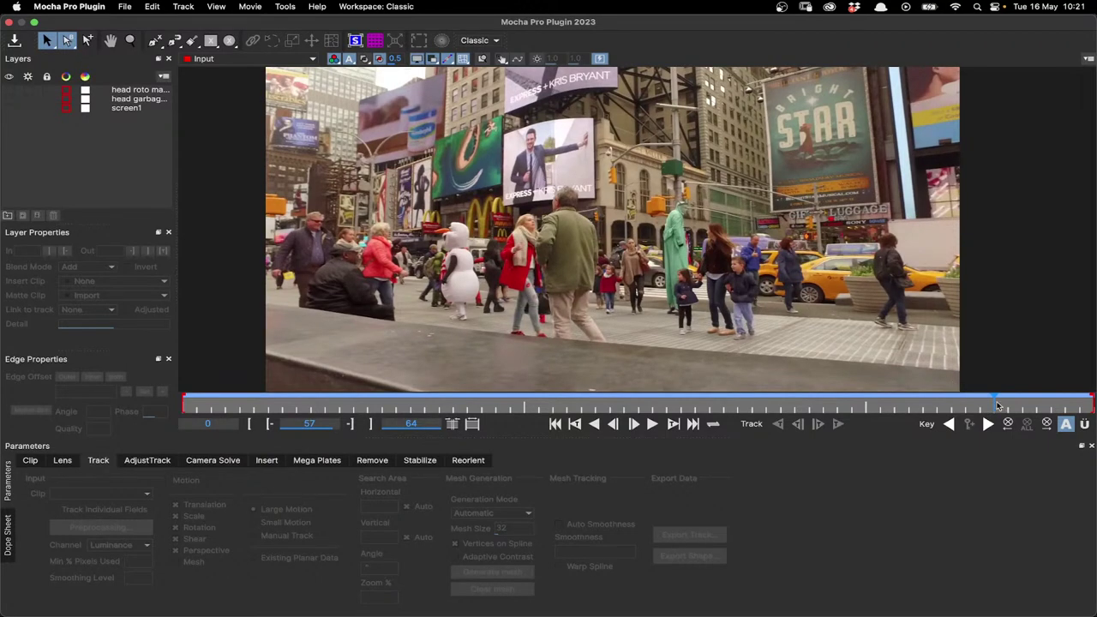
Step: Examine the head garbage matte layer around the man's head and the curved screen between frames 64 and 47
{"action": "left_click_drag", "start_coordinate": [997, 405], "coordinate": [1092, 403]}
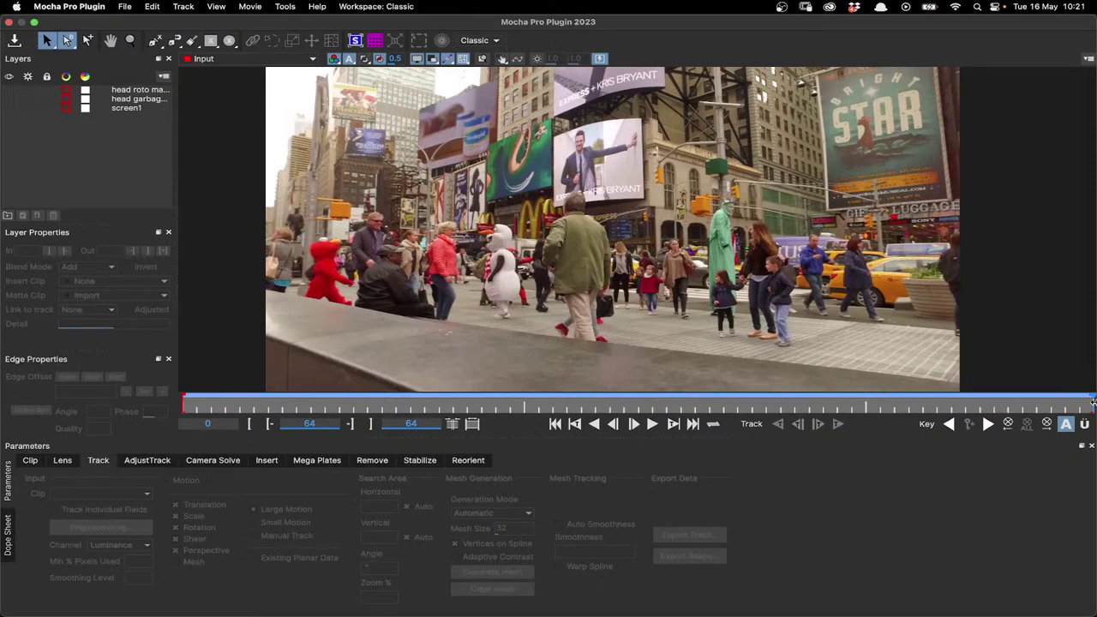
{"action": "left_click", "coordinate": [52, 100]}
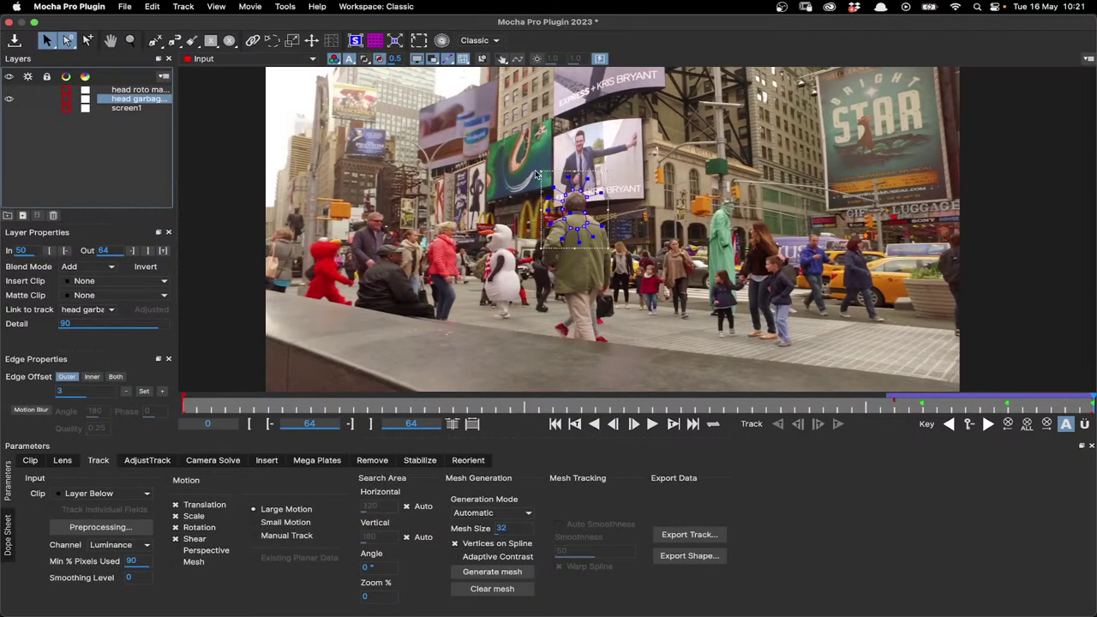
{"action": "scroll", "coordinate": [557, 190], "scroll_direction": "up", "scroll_amount": 3}
{"action": "scroll", "coordinate": [561, 192], "scroll_direction": "up", "scroll_amount": 2}
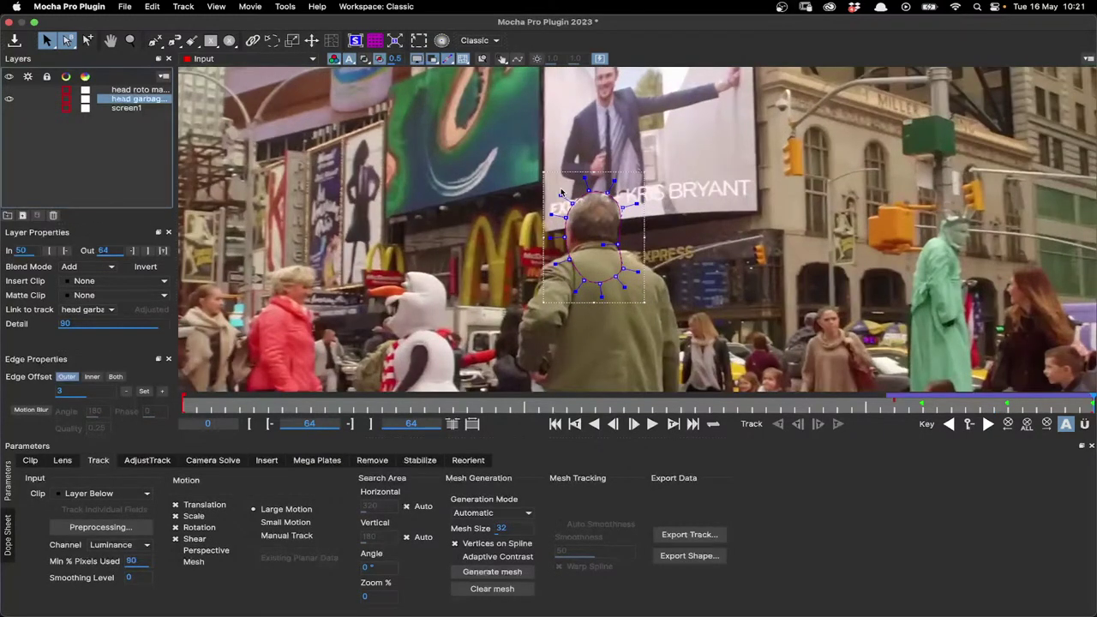
{"action": "scroll", "coordinate": [561, 192], "scroll_direction": "up", "scroll_amount": 1}
{"action": "left_click_drag", "start_coordinate": [1092, 403], "coordinate": [853, 403]}
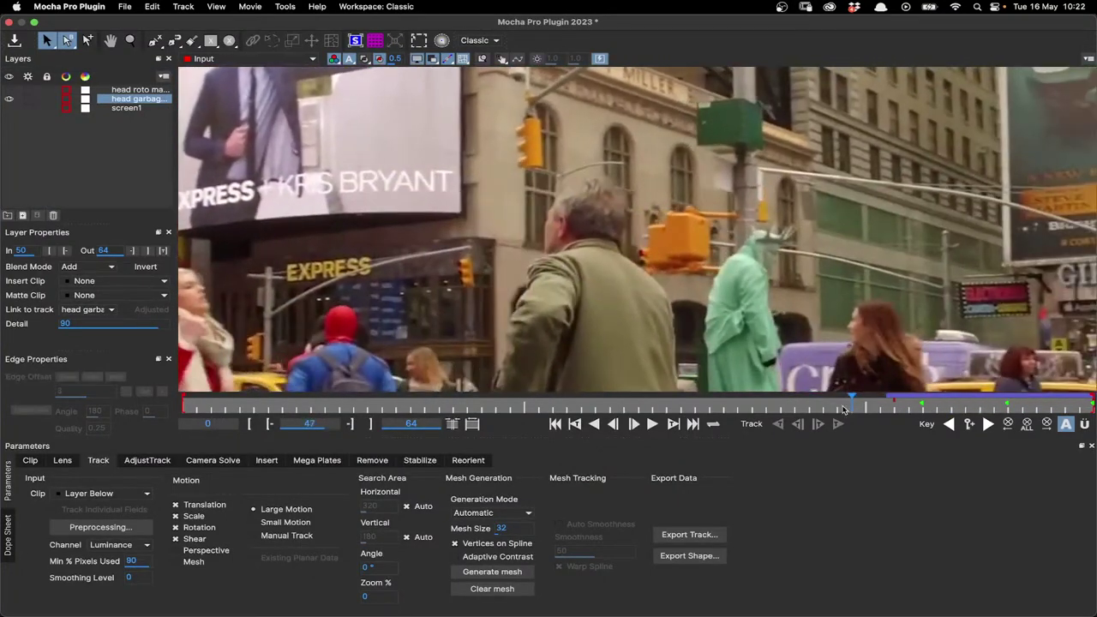
{"action": "scroll", "coordinate": [428, 189], "scroll_direction": "down", "scroll_amount": 2}
{"action": "left_click_drag", "start_coordinate": [413, 175], "coordinate": [526, 235]}
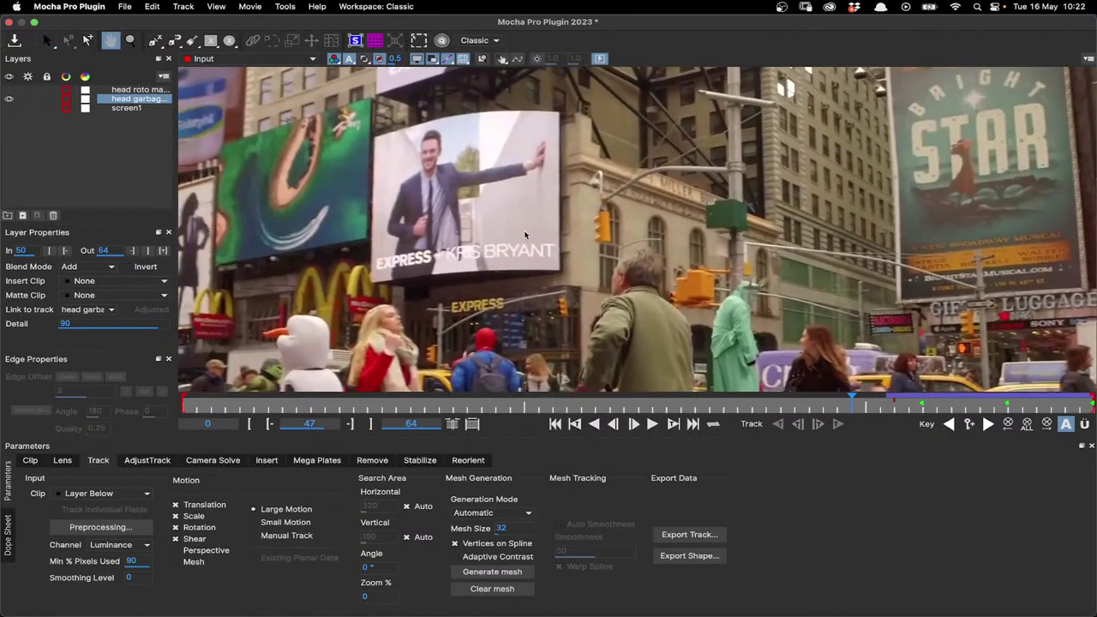
{"action": "scroll", "coordinate": [700, 295], "scroll_direction": "up", "scroll_amount": 1}
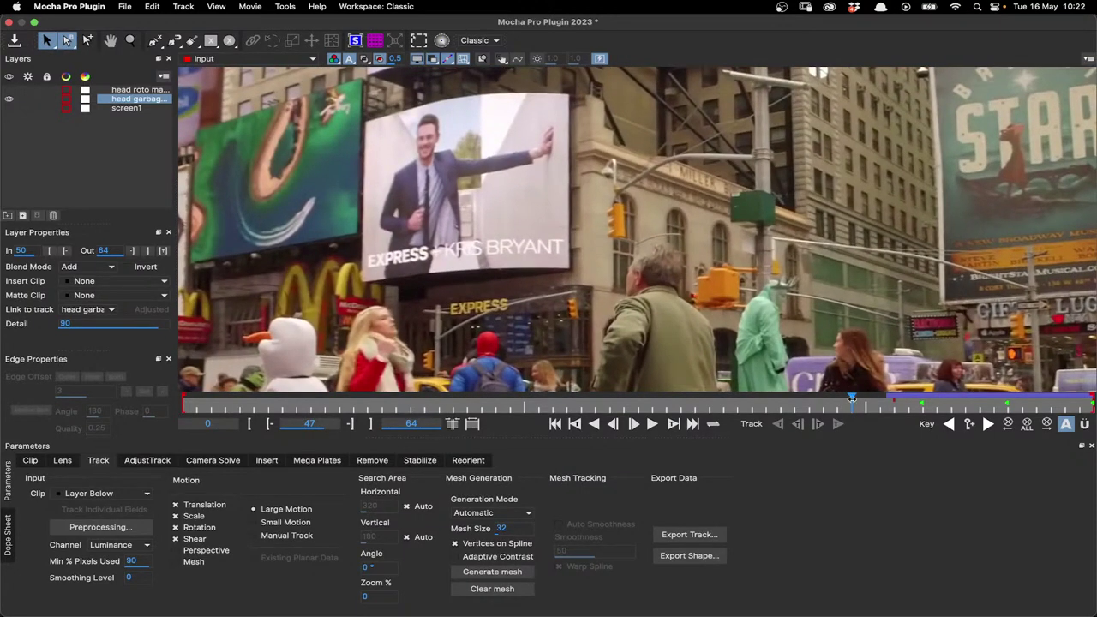
Step: At frame 64, draw an X-spline around the curved EXPRESS screen and pull its two right-hand corners outward, clear of the screen edge
{"action": "left_click_drag", "start_coordinate": [853, 399], "coordinate": [1092, 403]}
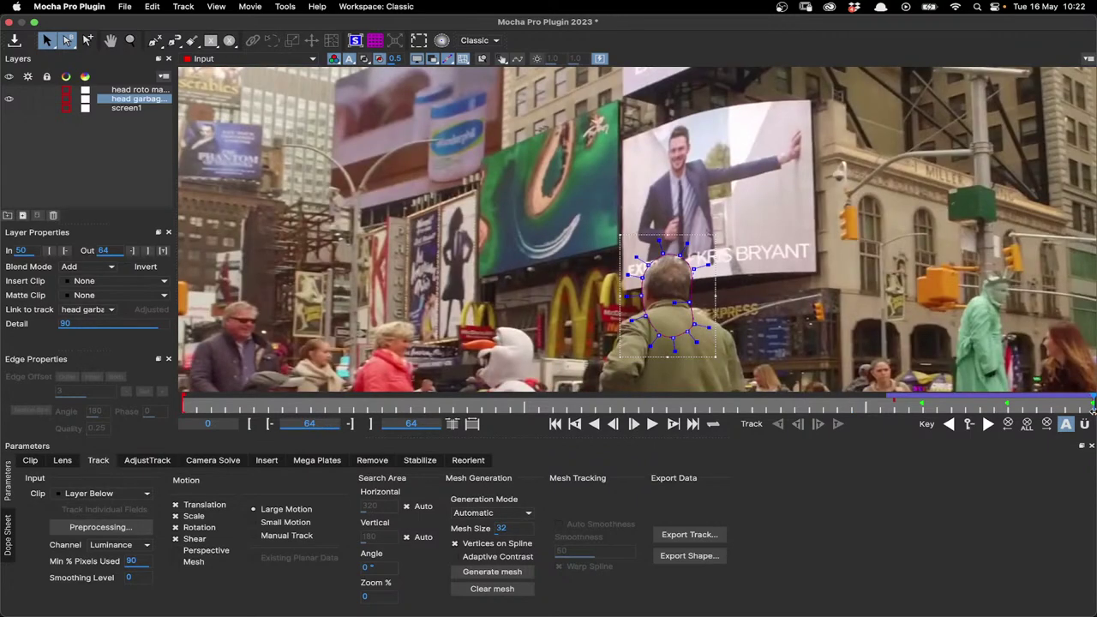
{"action": "key", "text": "super+l"}
{"action": "left_click", "coordinate": [815, 97]}
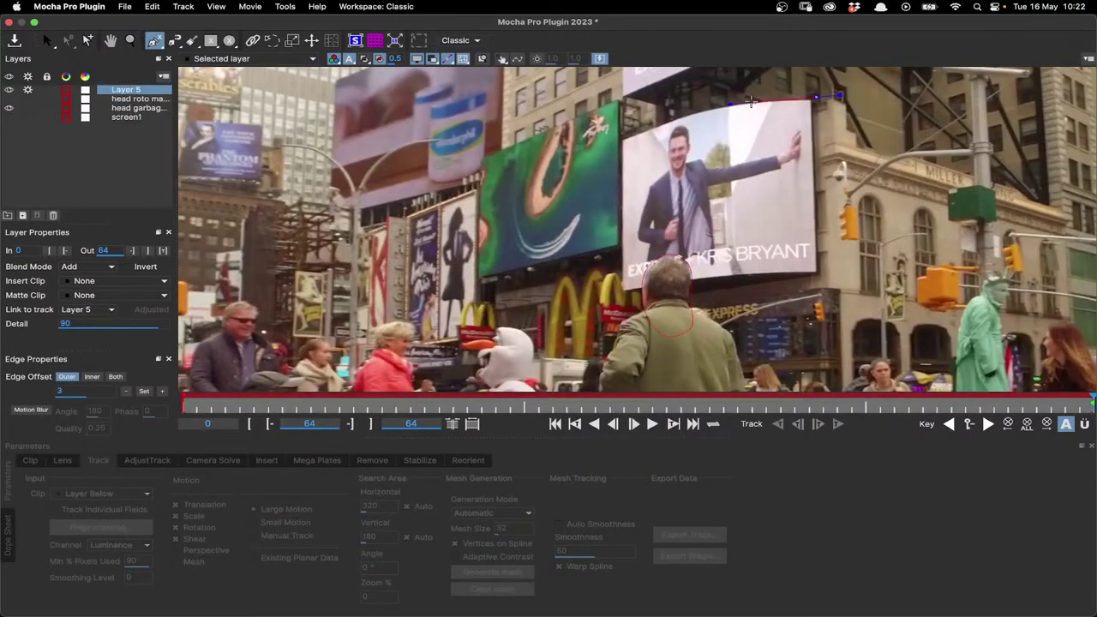
{"action": "left_click", "coordinate": [727, 103]}
{"action": "left_click", "coordinate": [614, 135]}
{"action": "left_click", "coordinate": [618, 297]}
{"action": "left_click", "coordinate": [738, 281]}
{"action": "right_click", "coordinate": [795, 276]}
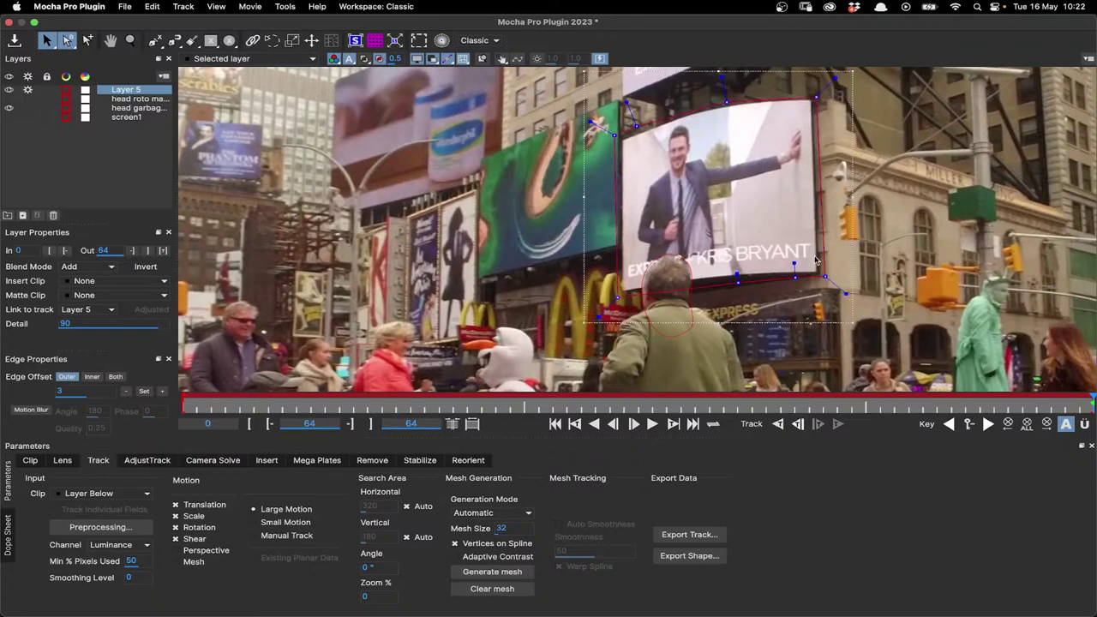
{"action": "left_click_drag", "start_coordinate": [825, 277], "coordinate": [840, 275]}
{"action": "left_click_drag", "start_coordinate": [817, 97], "coordinate": [832, 96]}
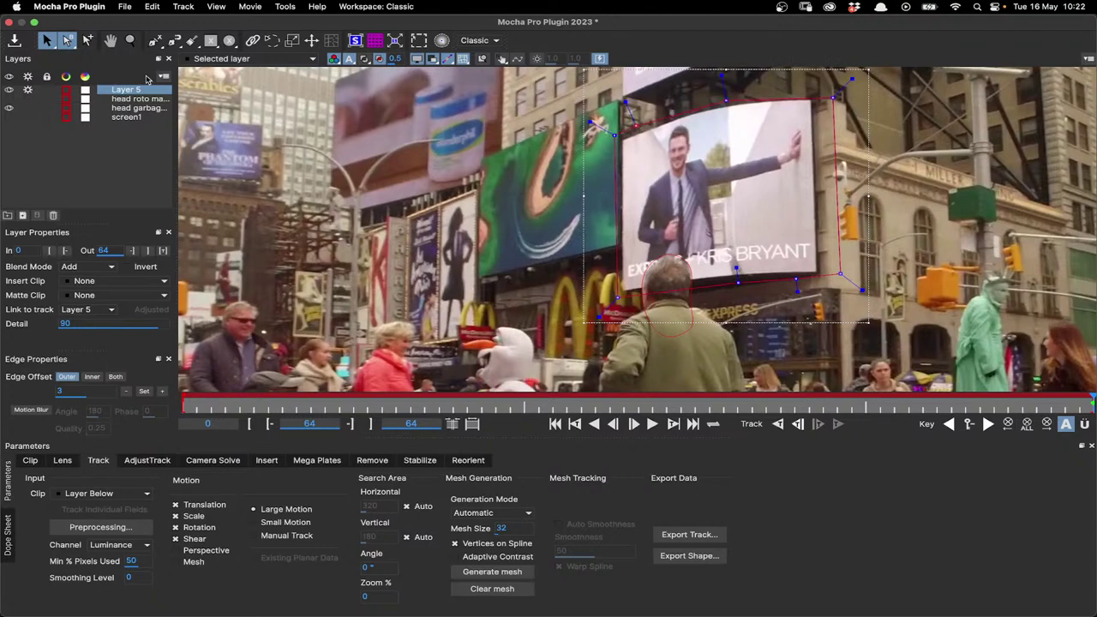
Step: Move the new layer below the head garbage layer and rename it "screen 2"
{"action": "left_click_drag", "start_coordinate": [128, 96], "coordinate": [127, 115]}
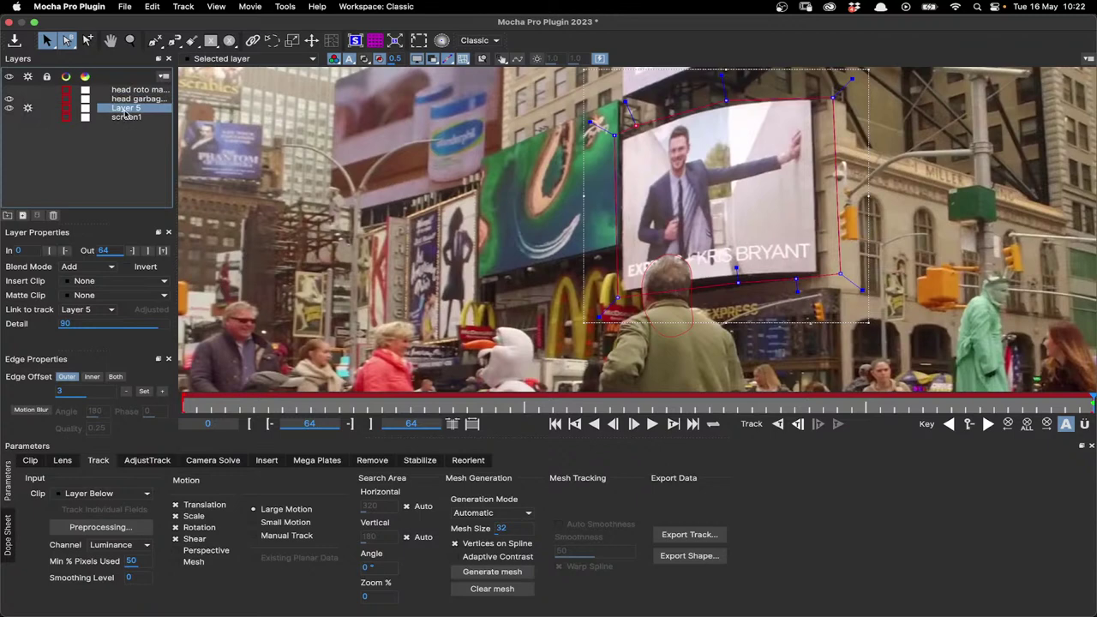
{"action": "type", "text": "screen 2"}
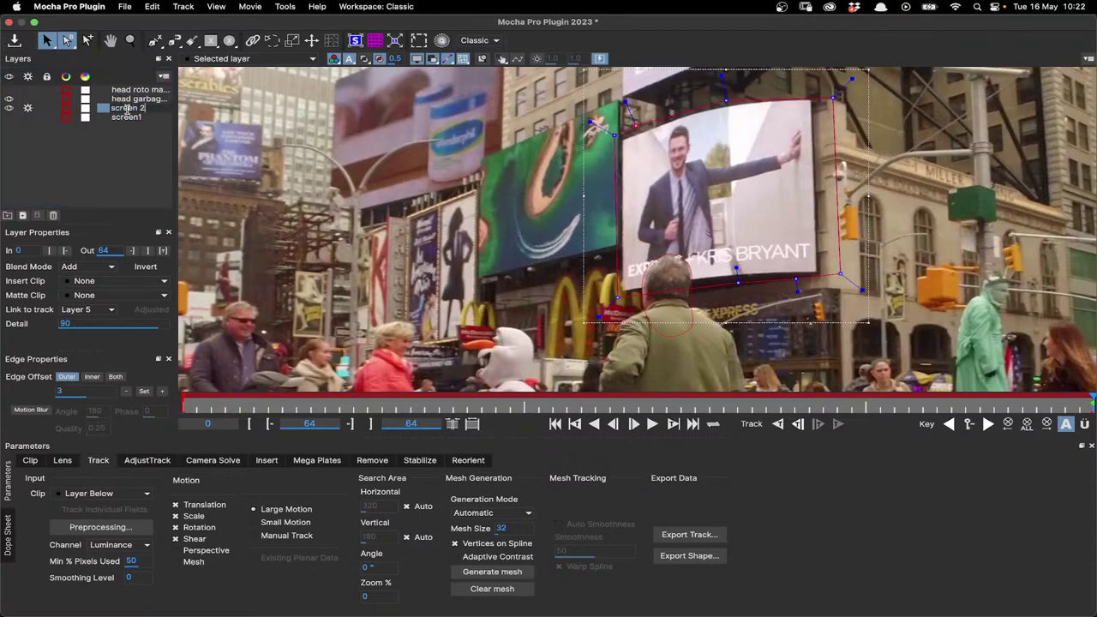
{"action": "left_click", "coordinate": [137, 112]}
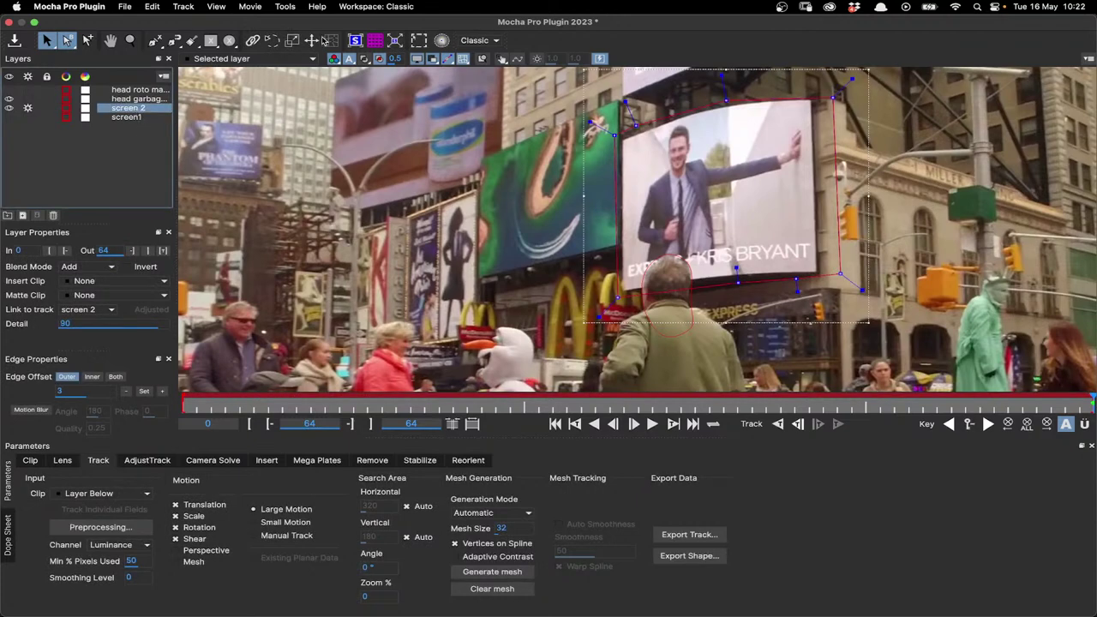
Step: Show the planar surface and zoom windows for screen 2, and align the surface's four corners with the billboard's corners
{"action": "left_click", "coordinate": [355, 42]}
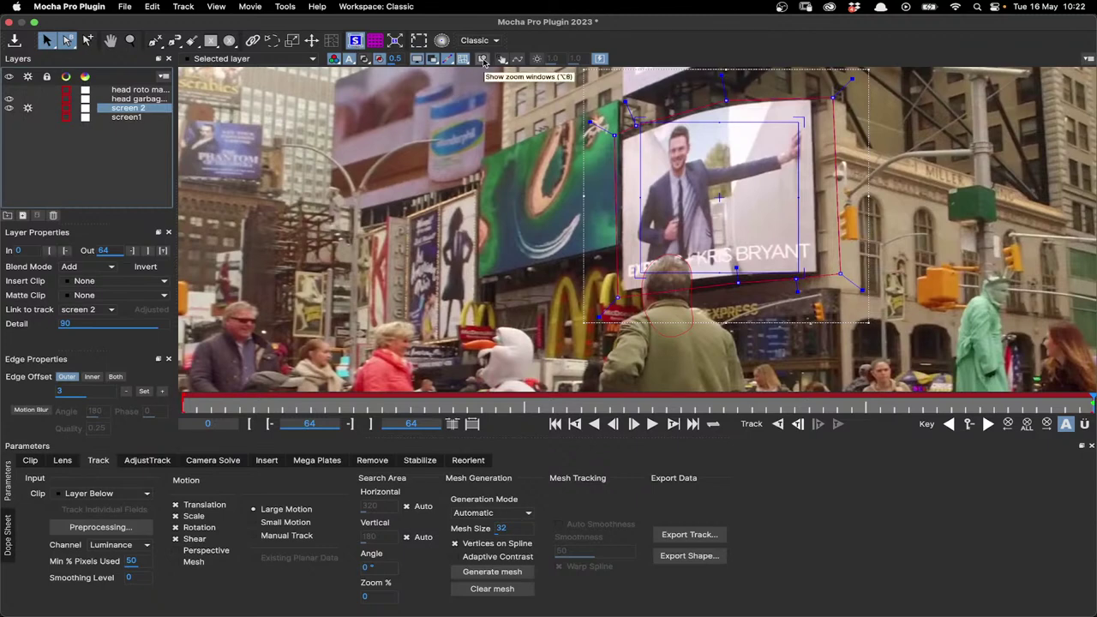
{"action": "left_click", "coordinate": [484, 59]}
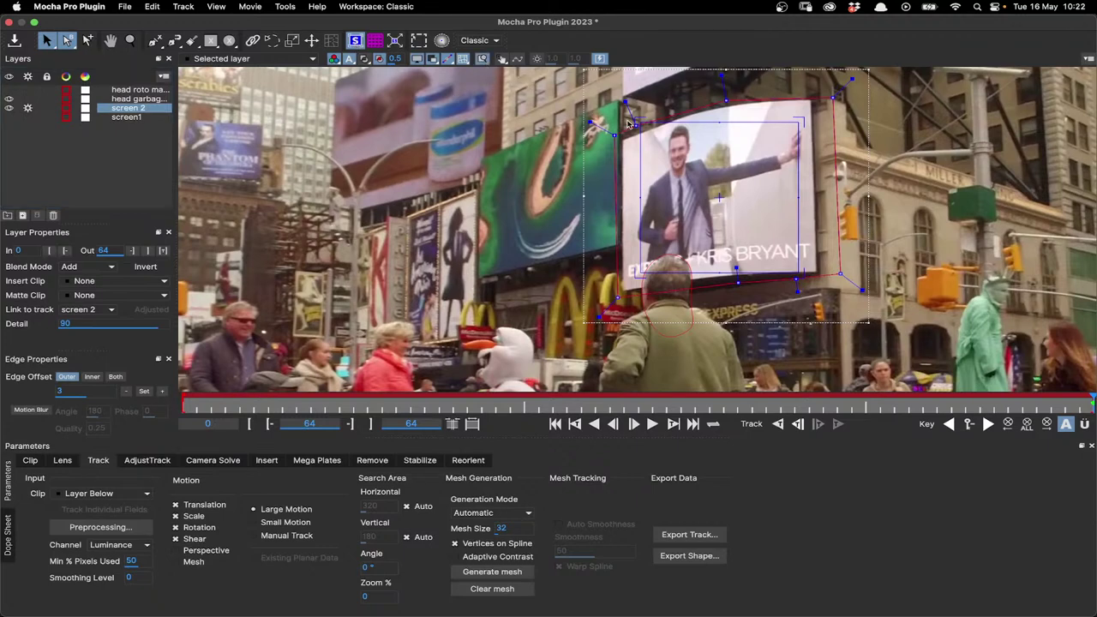
{"action": "left_click_drag", "start_coordinate": [636, 124], "coordinate": [619, 139]}
{"action": "left_click_drag", "start_coordinate": [799, 123], "coordinate": [810, 100]}
{"action": "left_click_drag", "start_coordinate": [798, 283], "coordinate": [817, 277]}
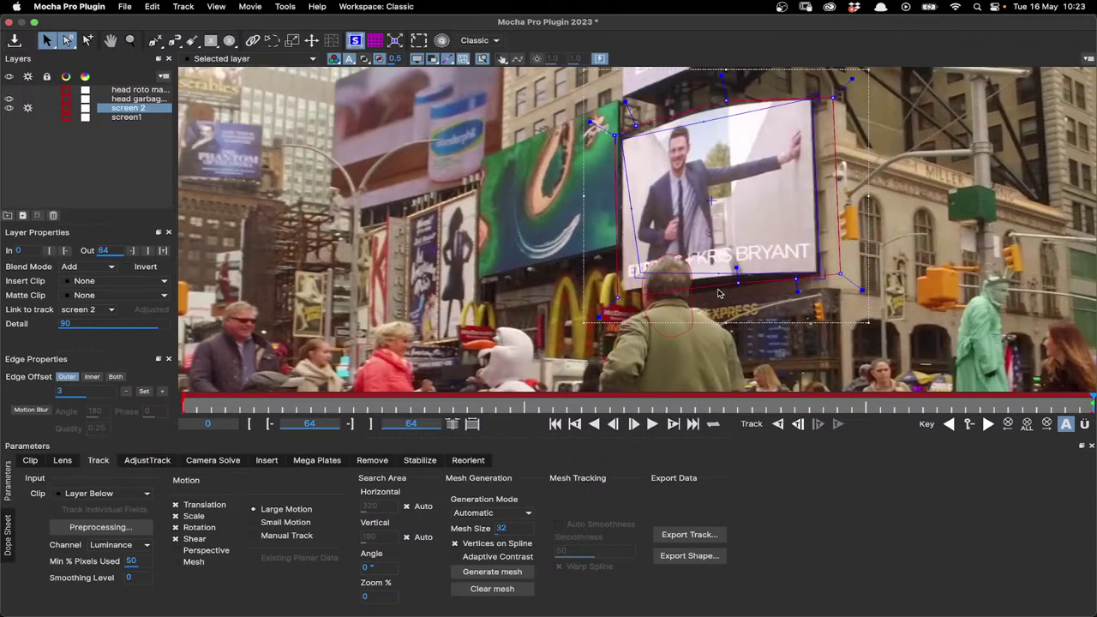
{"action": "left_click_drag", "start_coordinate": [641, 273], "coordinate": [626, 292]}
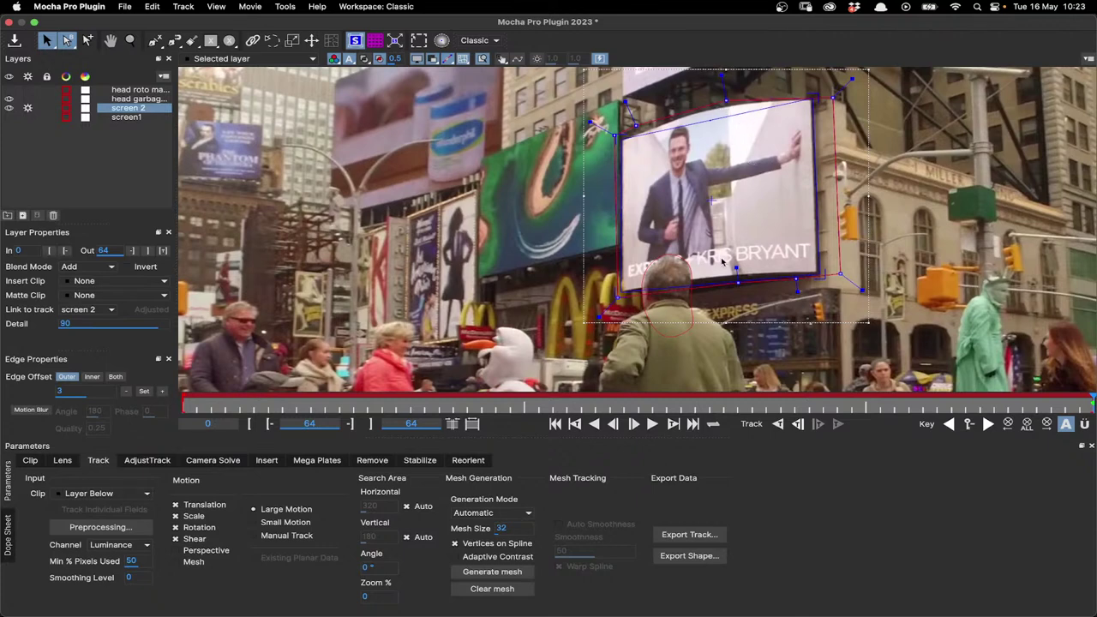
Step: Enable perspective motion for screen 2 and track it backwards from frame 64, stopping at frame 8 and dismissing the tracking messages
{"action": "left_click", "coordinate": [215, 553]}
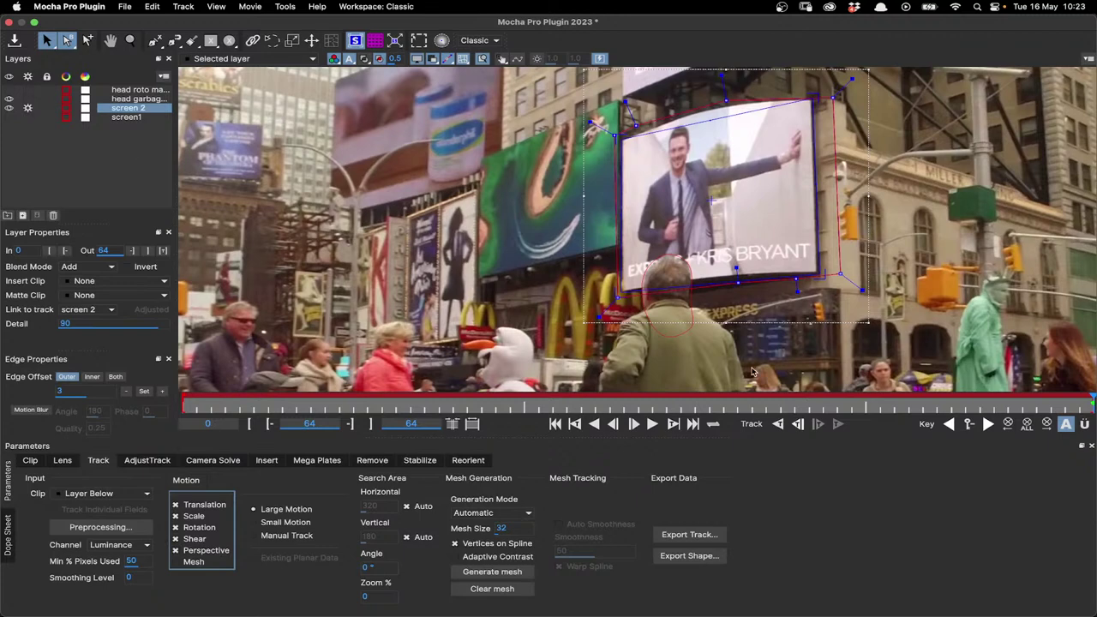
{"action": "left_click", "coordinate": [777, 426]}
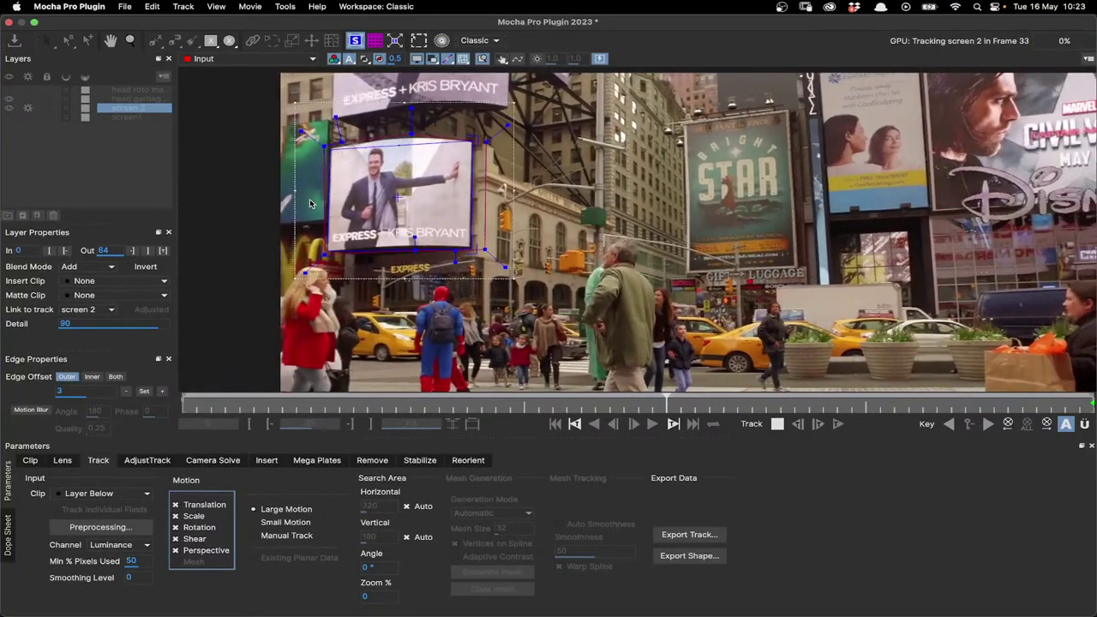
{"action": "left_click", "coordinate": [778, 425]}
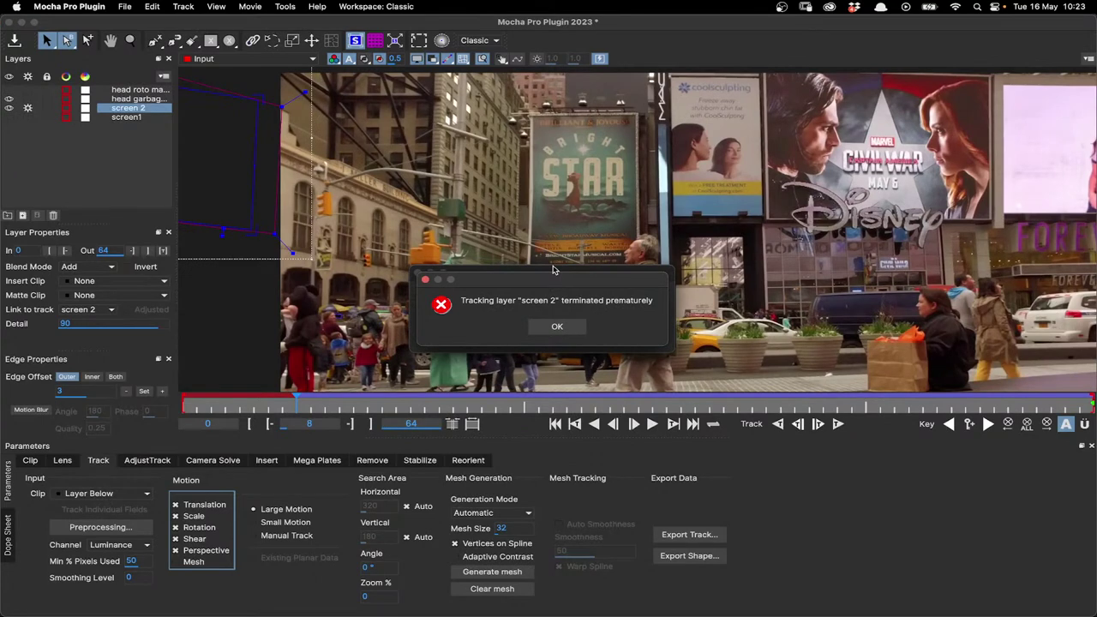
{"action": "left_click_drag", "start_coordinate": [553, 270], "coordinate": [549, 186]}
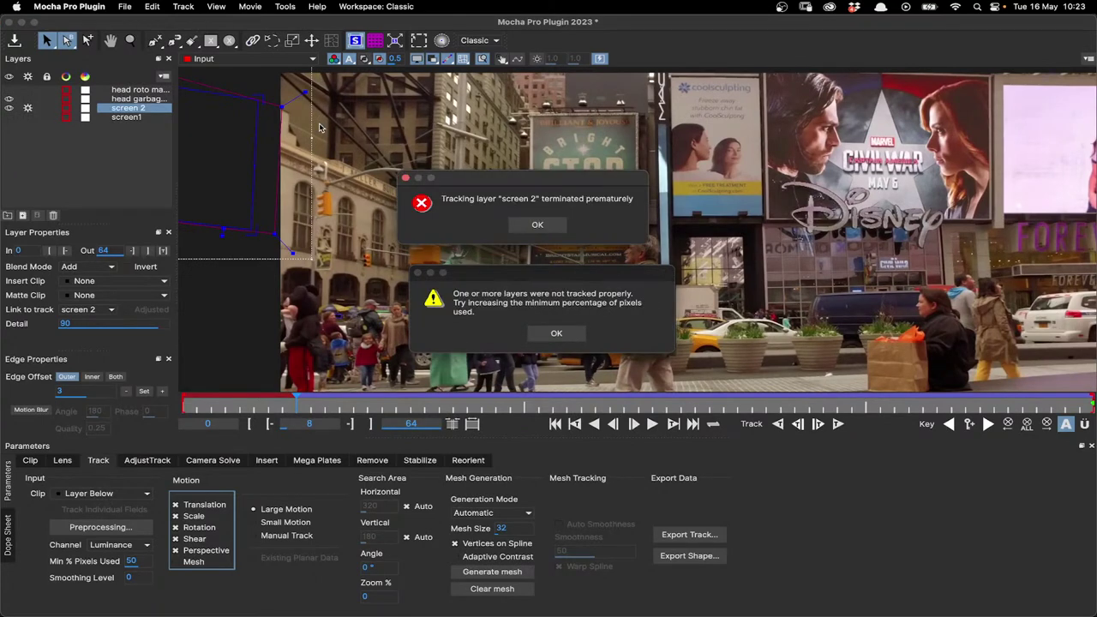
{"action": "left_click", "coordinate": [537, 225]}
{"action": "left_click", "coordinate": [557, 333]}
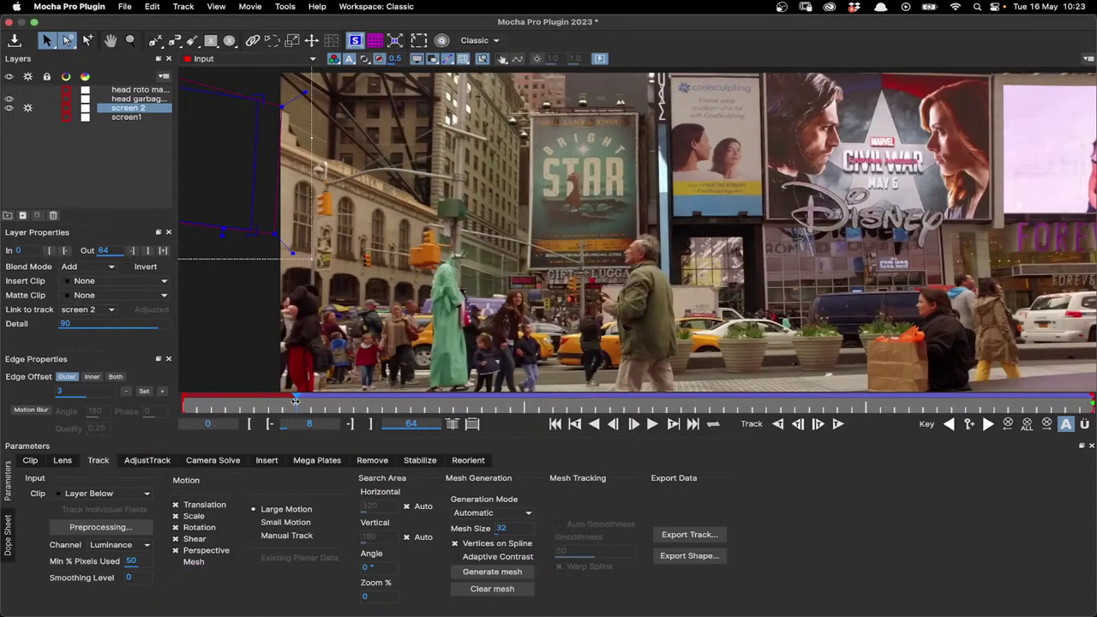
Step: Check the screen 2 track by scrubbing from frame 8 to 64 and inspecting the surface closely on the billboard
{"action": "left_click_drag", "start_coordinate": [295, 401], "coordinate": [1008, 413]}
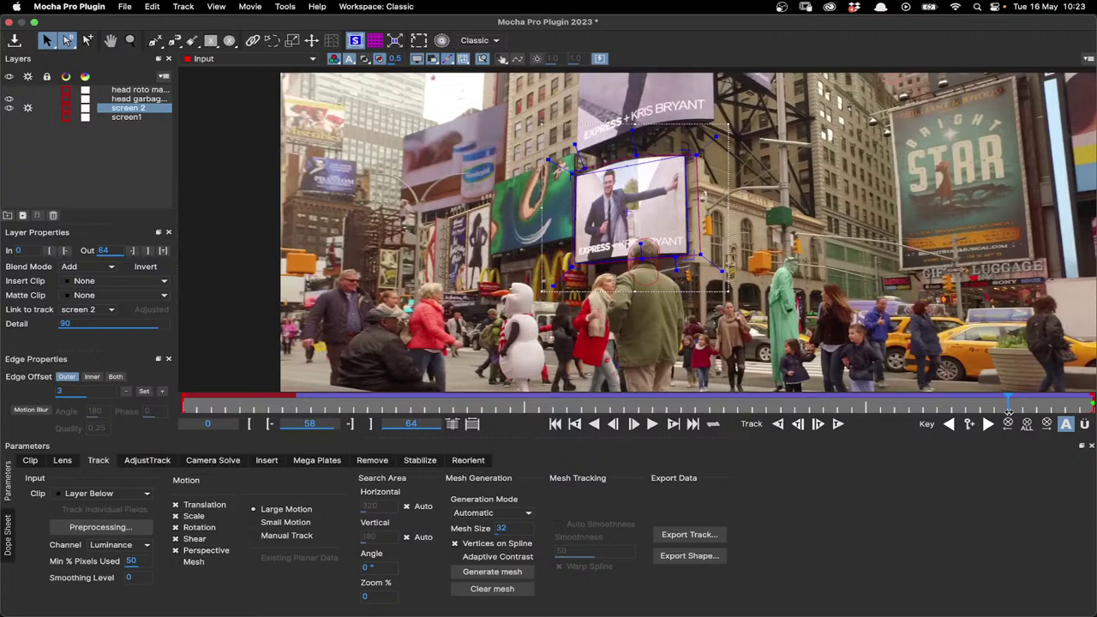
{"action": "left_click_drag", "start_coordinate": [1009, 412], "coordinate": [1094, 403]}
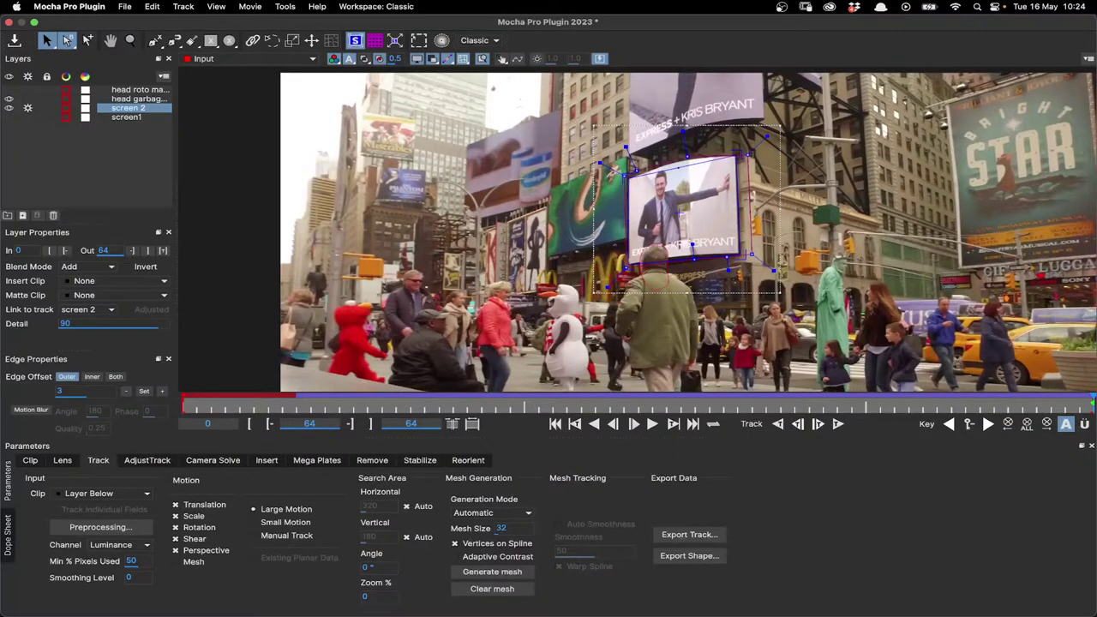
{"action": "scroll", "coordinate": [750, 304], "scroll_direction": "up", "scroll_amount": 1}
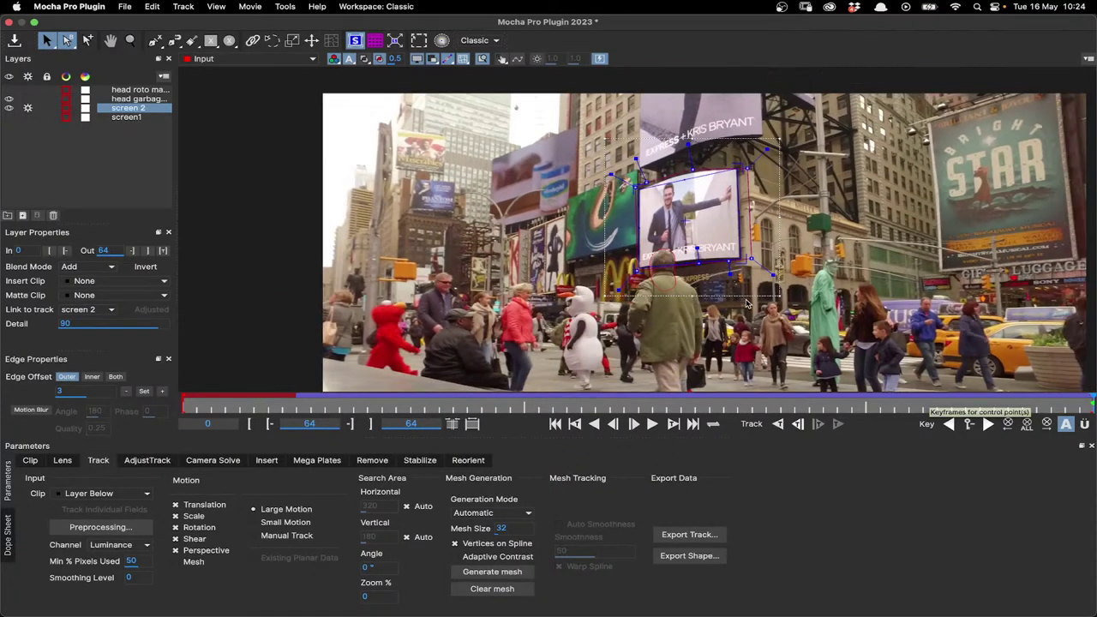
{"action": "scroll", "coordinate": [702, 207], "scroll_direction": "up", "scroll_amount": 2}
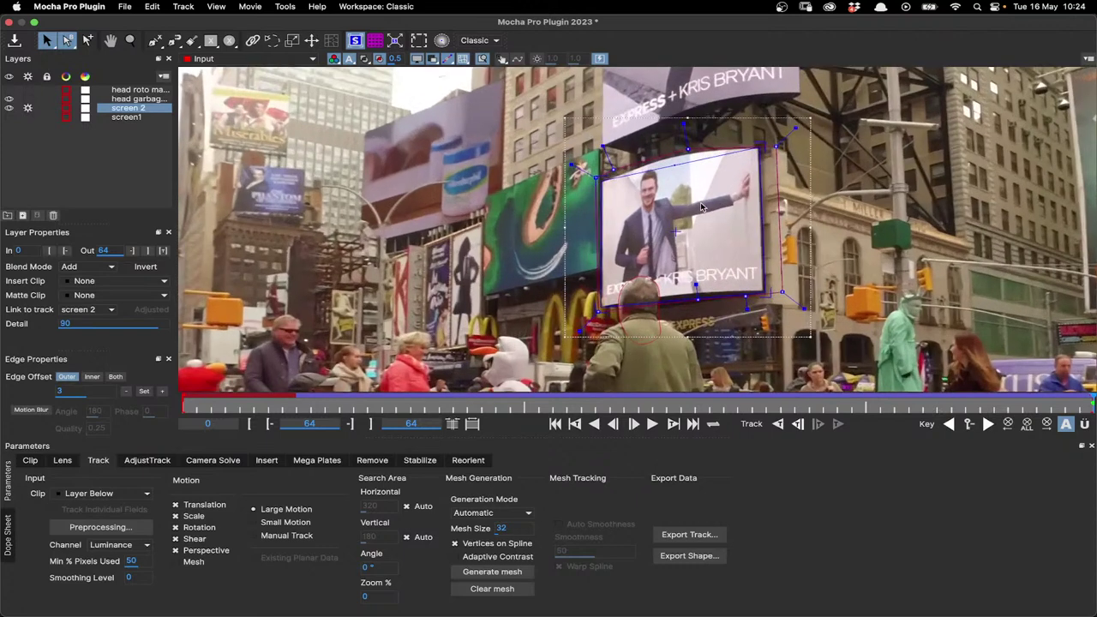
{"action": "scroll", "coordinate": [701, 207], "scroll_direction": "up", "scroll_amount": 1}
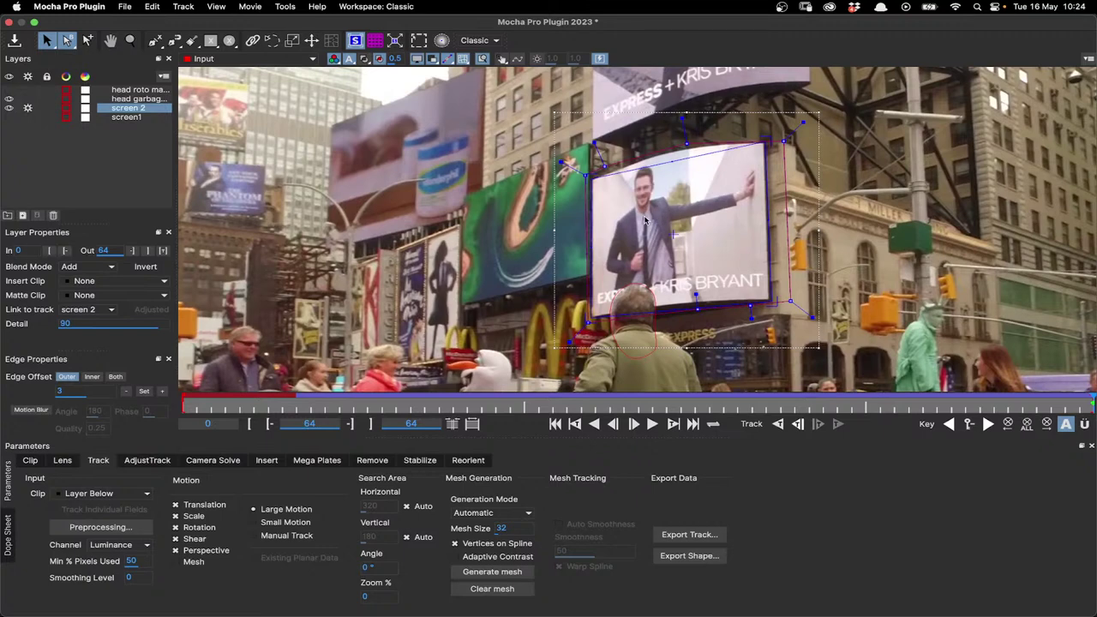
{"action": "left_click", "coordinate": [229, 41]}
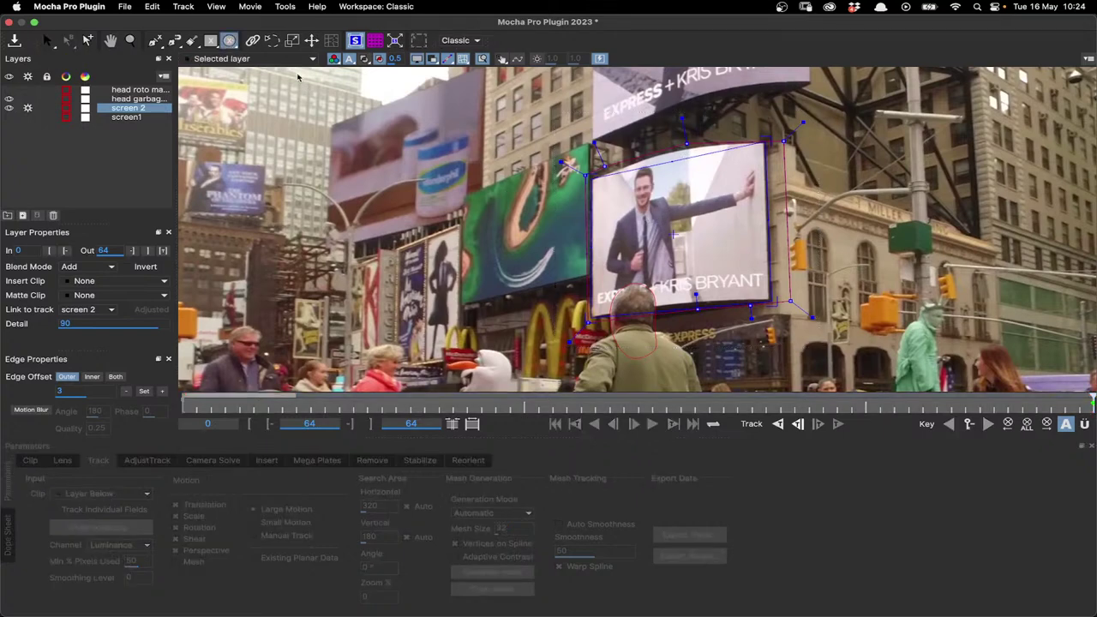
{"action": "left_click_drag", "start_coordinate": [634, 181], "coordinate": [665, 230]}
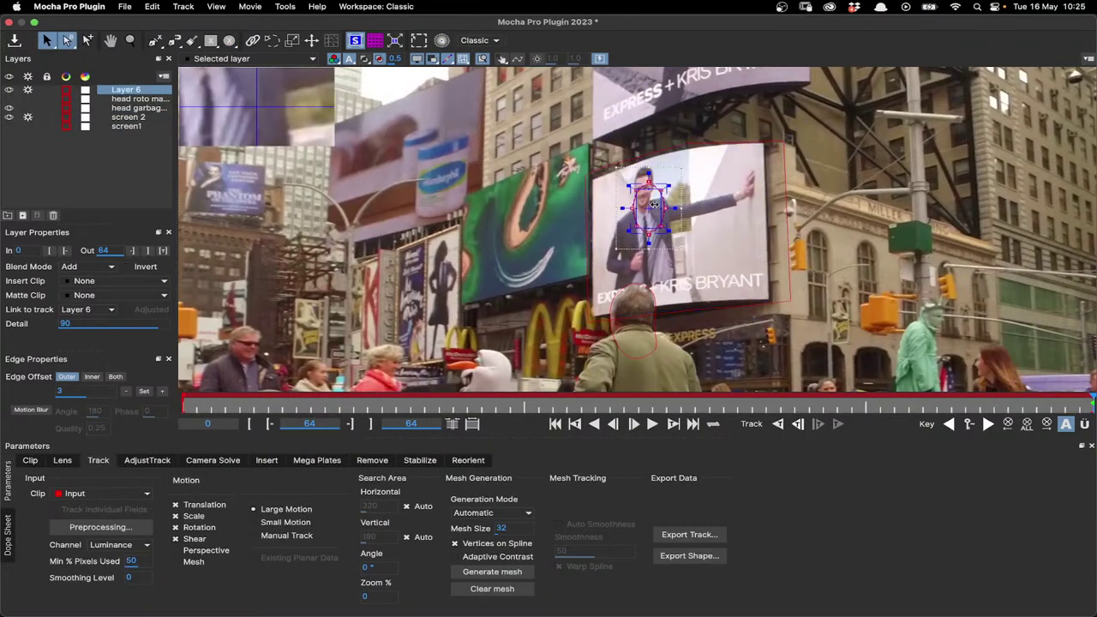
{"action": "key", "text": "super+z"}
{"action": "left_click", "coordinate": [728, 146]}
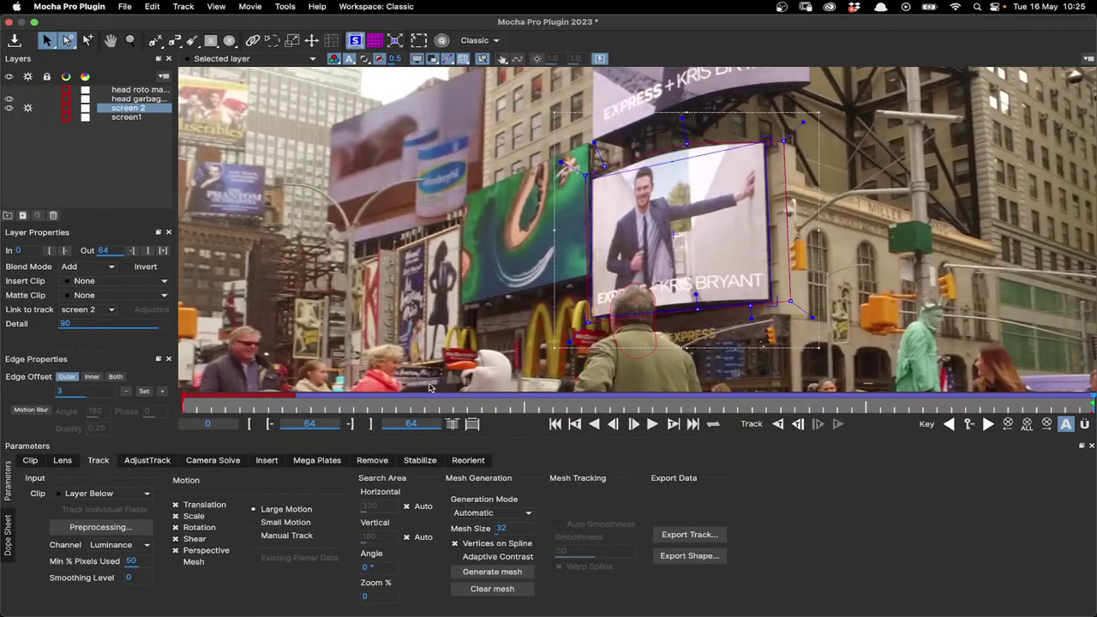
Step: Check the track around frame 54, return to frame 64 and set screen 2's insert clip to Insert Layer
{"action": "left_click_drag", "start_coordinate": [1089, 406], "coordinate": [950, 399]}
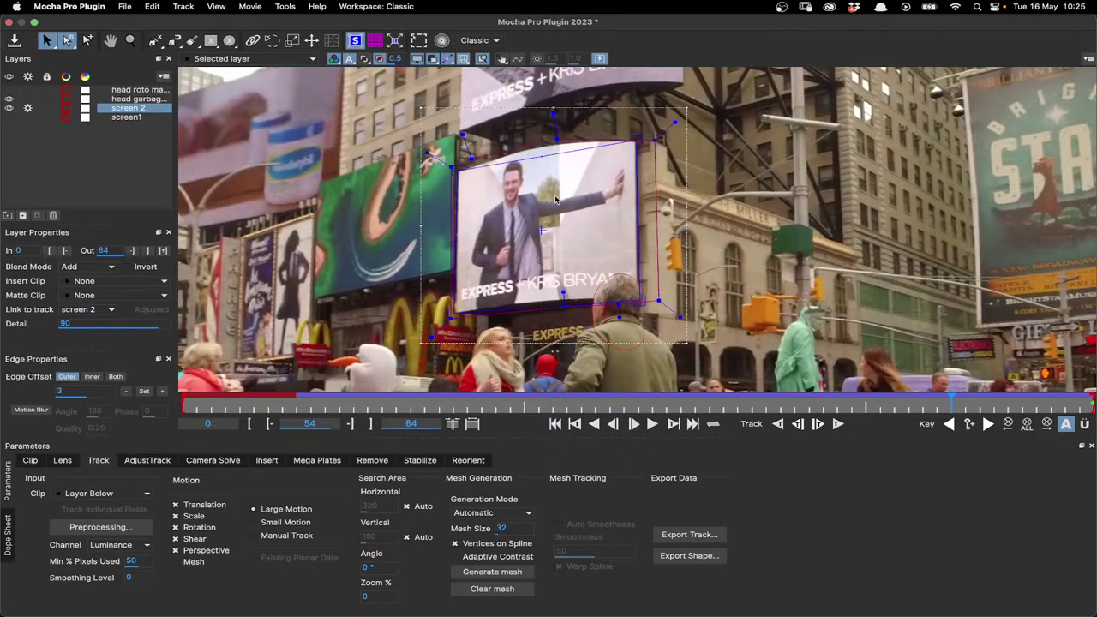
{"action": "left_click_drag", "start_coordinate": [974, 402], "coordinate": [1093, 403]}
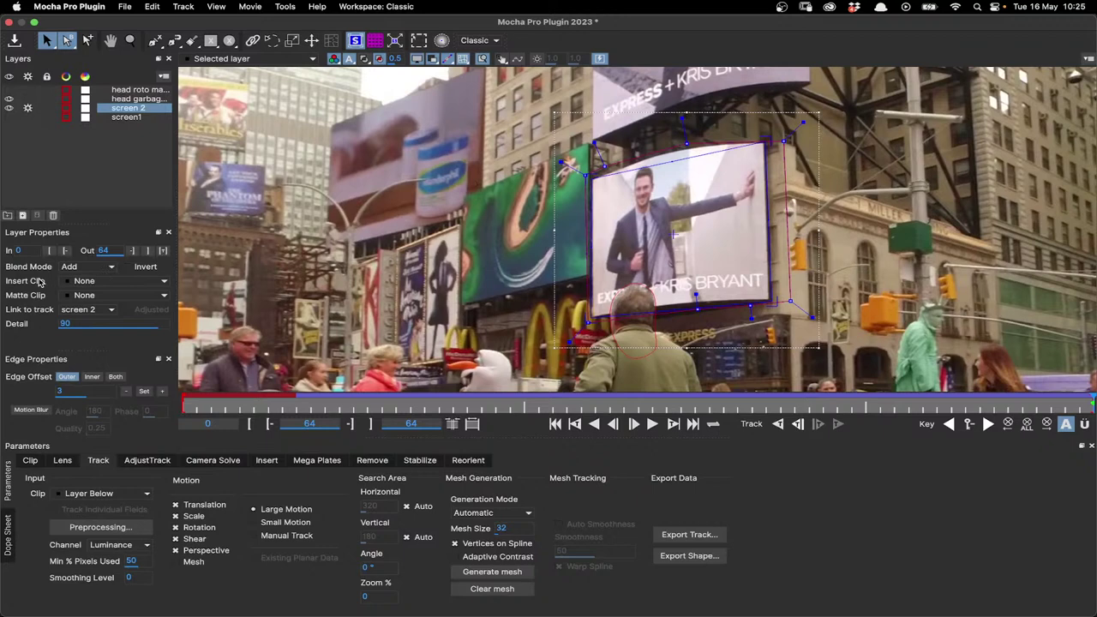
{"action": "left_click", "coordinate": [95, 283]}
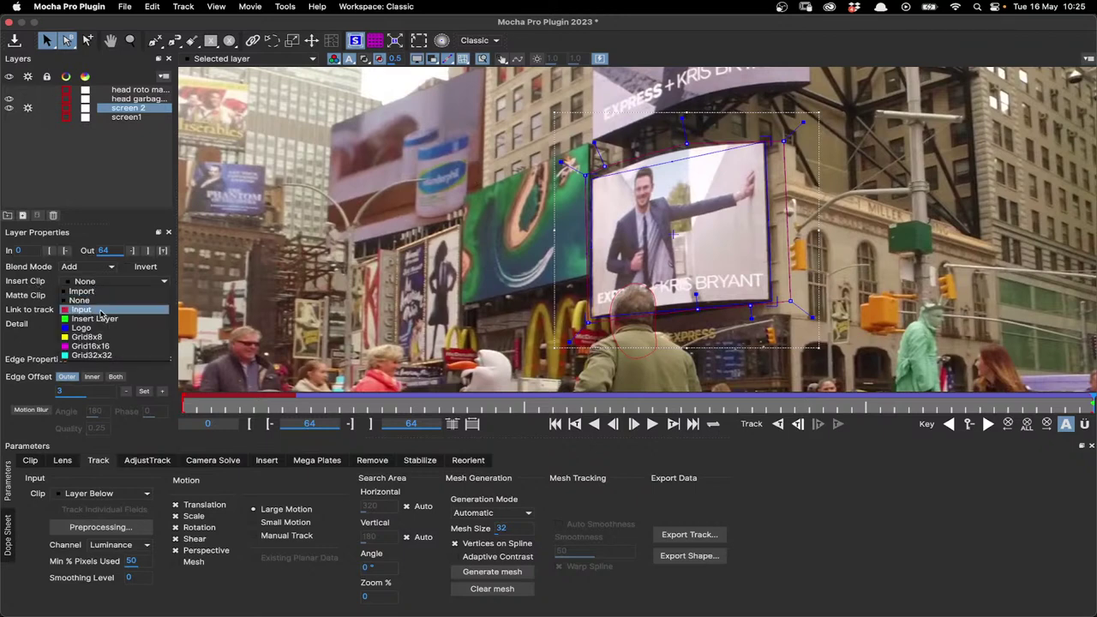
{"action": "left_click", "coordinate": [96, 318]}
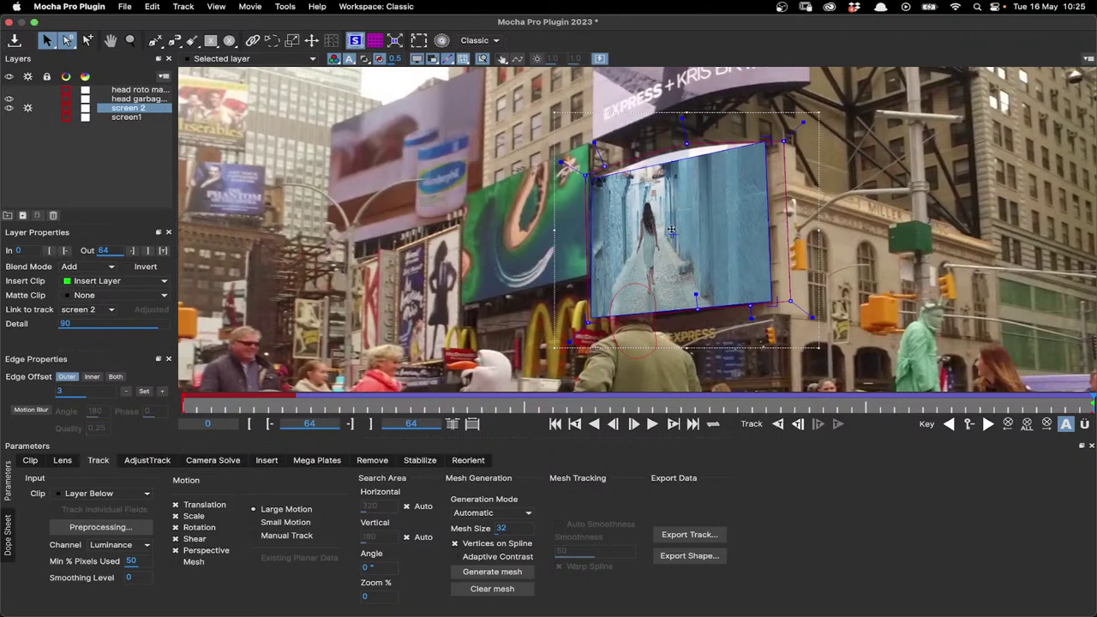
{"action": "scroll", "coordinate": [701, 222], "scroll_direction": "up", "scroll_amount": 3}
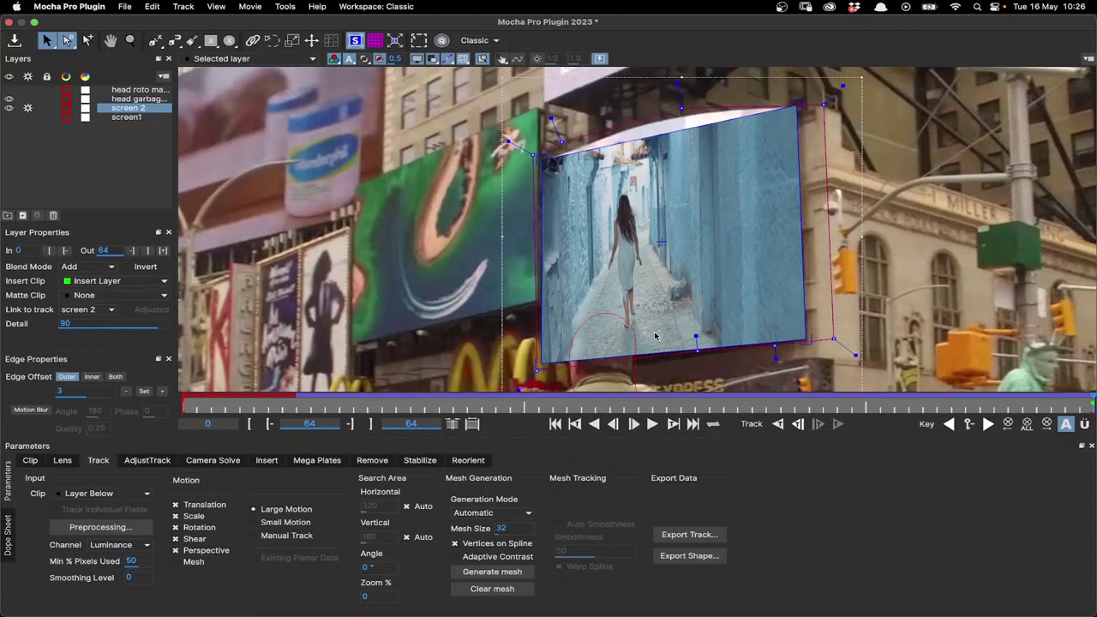
Step: Enable Grid Warp for screen 2's insert and set the warp grid to Level 1
{"action": "left_click", "coordinate": [267, 460]}
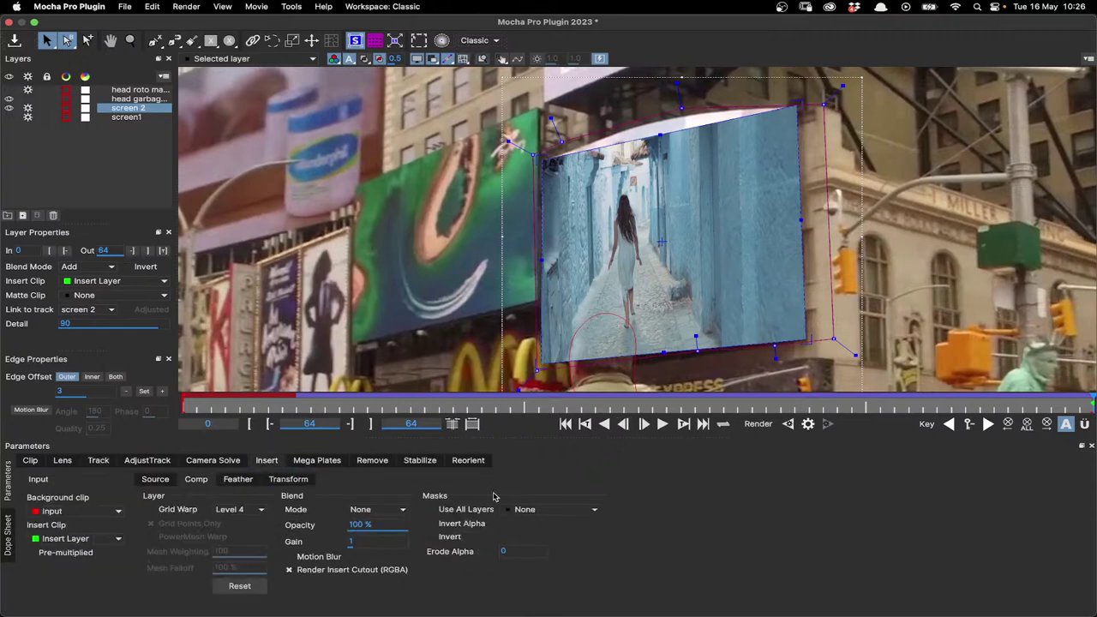
{"action": "left_click", "coordinate": [180, 510]}
{"action": "left_click", "coordinate": [249, 511]}
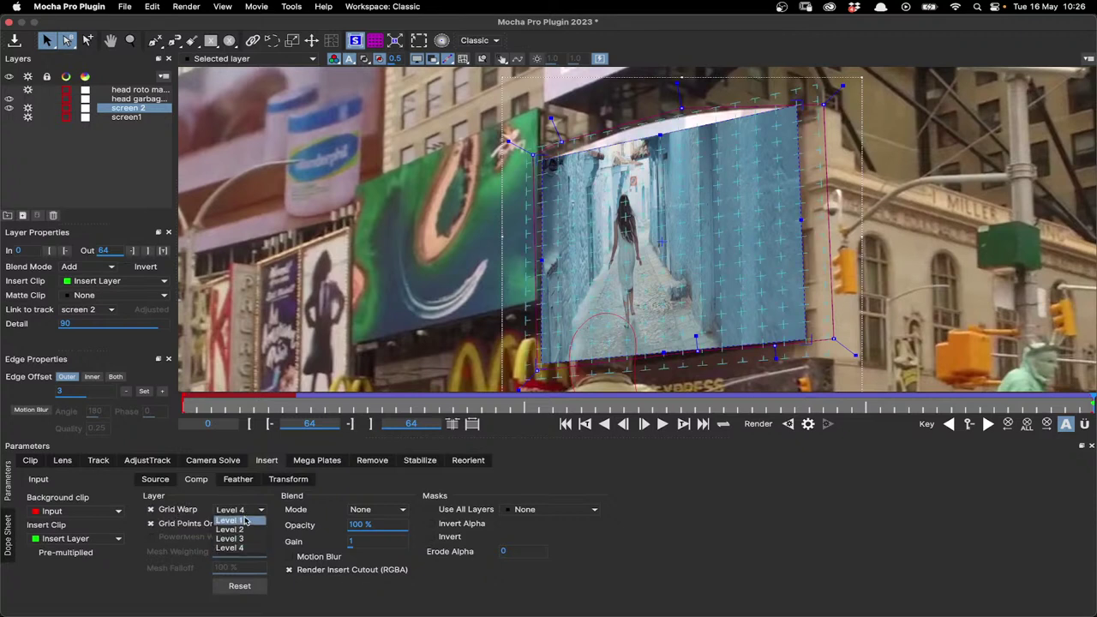
{"action": "left_click", "coordinate": [230, 520]}
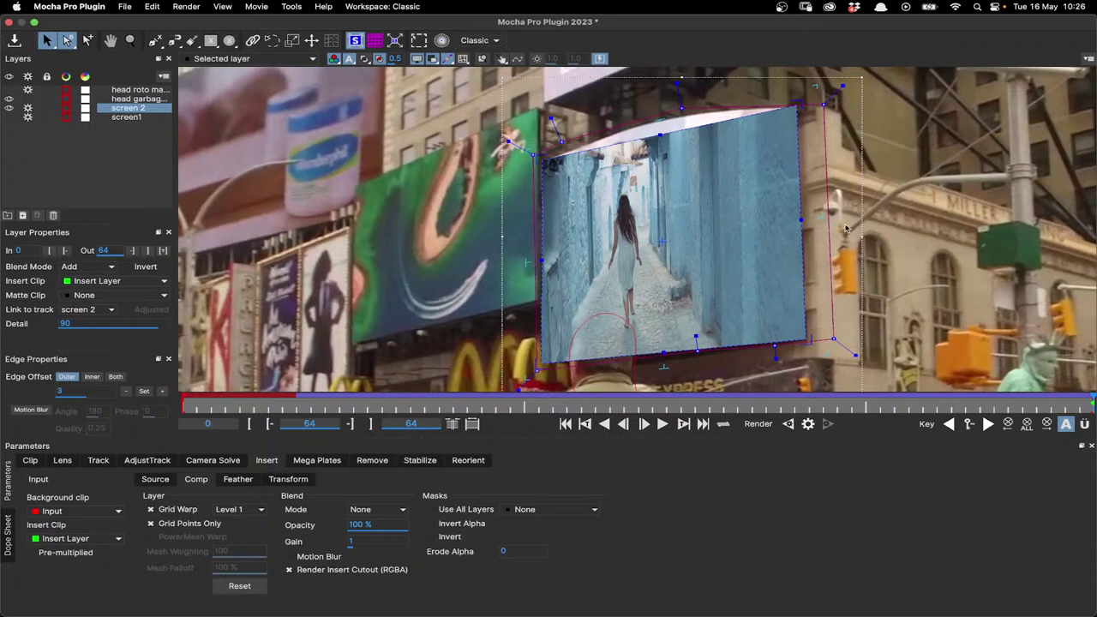
Step: Bend the insert's top and bottom edges upward along the billboard's curve and fine-tune its corners on the billboard
{"action": "left_click_drag", "start_coordinate": [659, 134], "coordinate": [655, 120]}
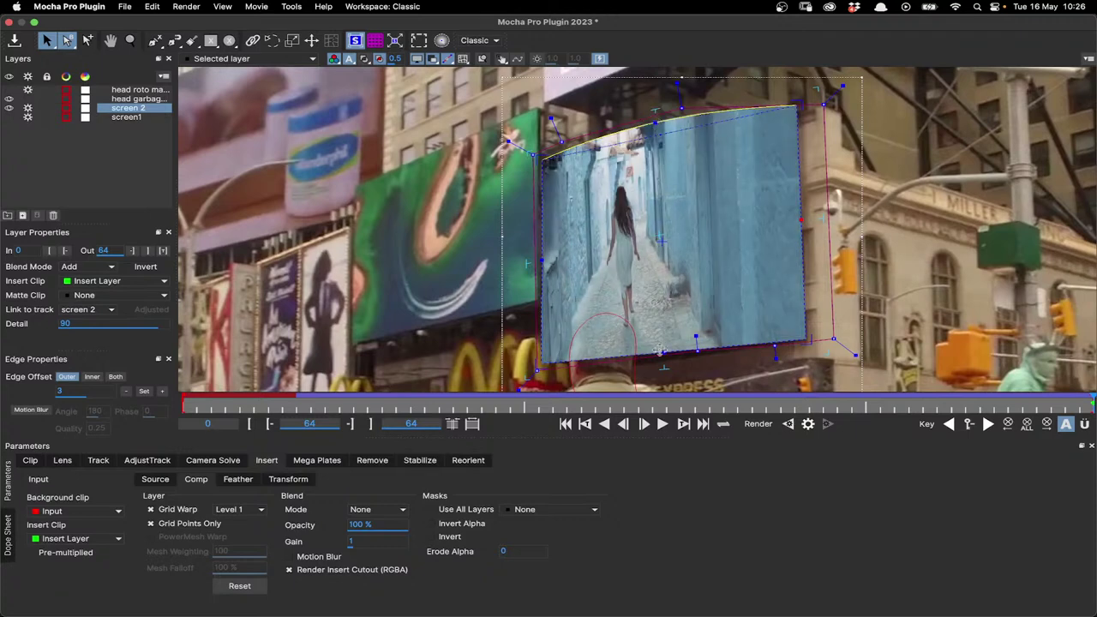
{"action": "left_click_drag", "start_coordinate": [660, 350], "coordinate": [661, 343]}
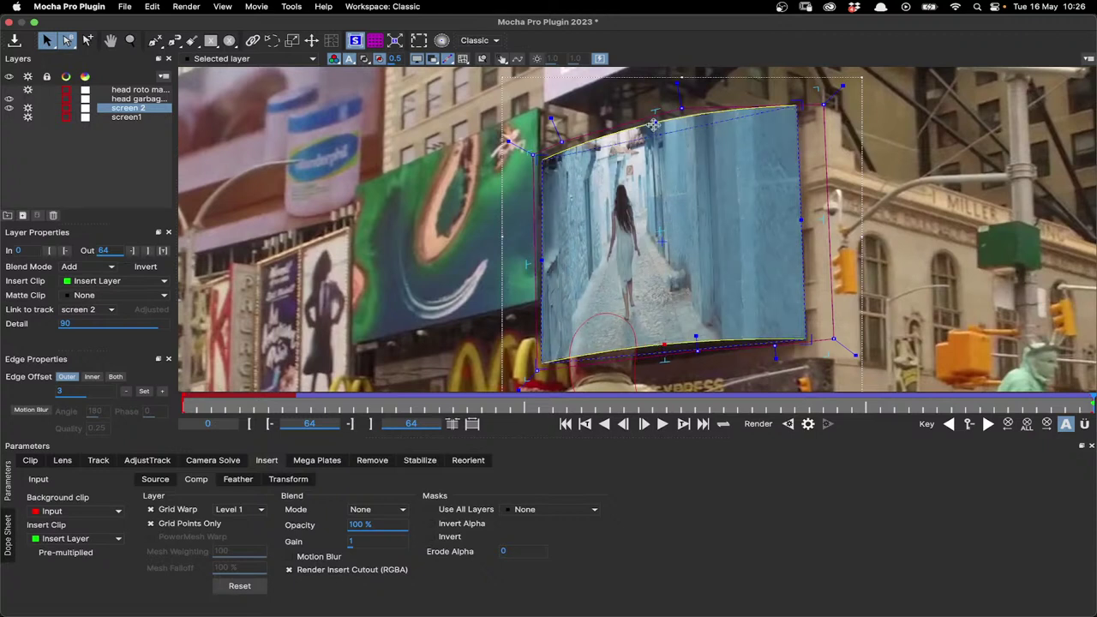
{"action": "left_click_drag", "start_coordinate": [540, 160], "coordinate": [539, 161]}
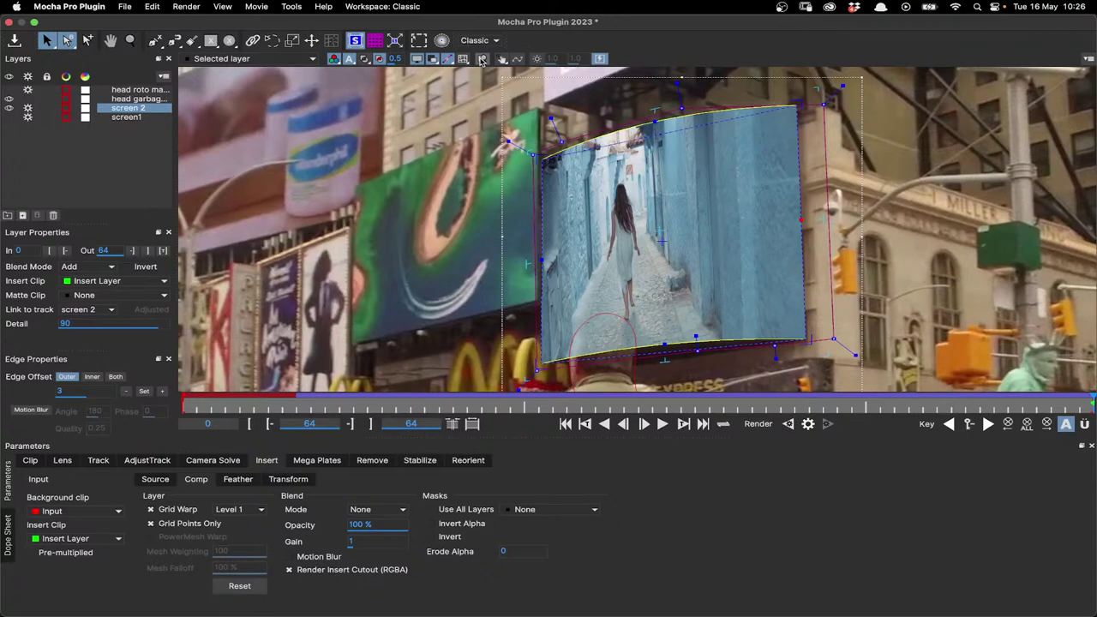
{"action": "left_click_drag", "start_coordinate": [543, 363], "coordinate": [541, 365]}
{"action": "left_click_drag", "start_coordinate": [799, 108], "coordinate": [798, 107]}
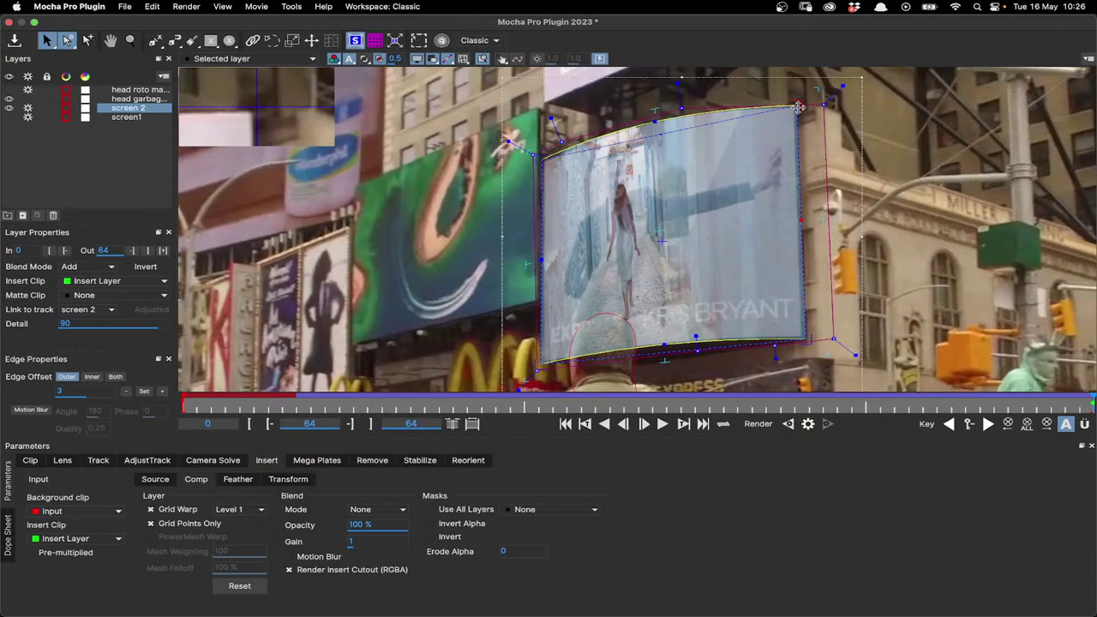
{"action": "left_click_drag", "start_coordinate": [798, 107], "coordinate": [799, 107]}
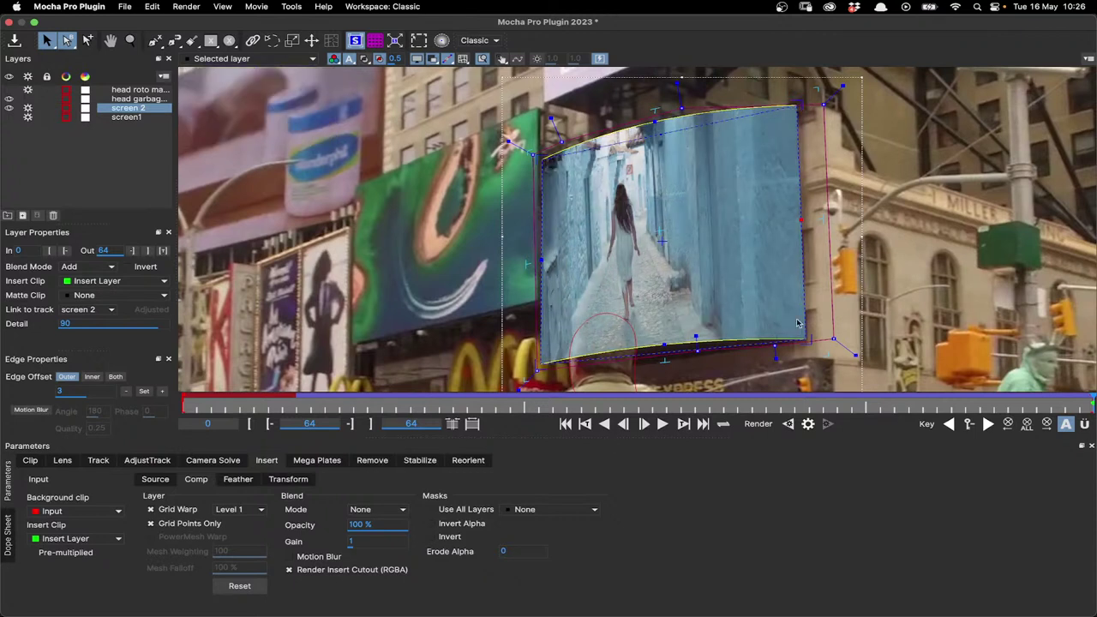
Step: Check the warped insert by stepping back from frame 64 to frame 31, going forward again and returning to frame 64
{"action": "scroll", "coordinate": [797, 323], "scroll_direction": "down", "scroll_amount": 3}
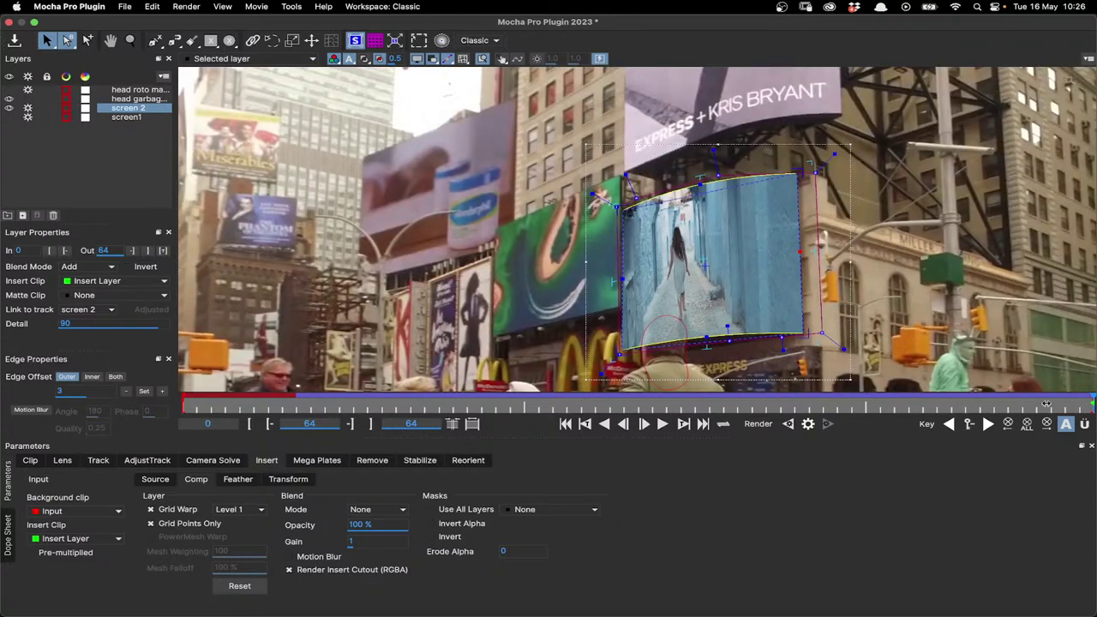
{"action": "key", "text": "Left"}
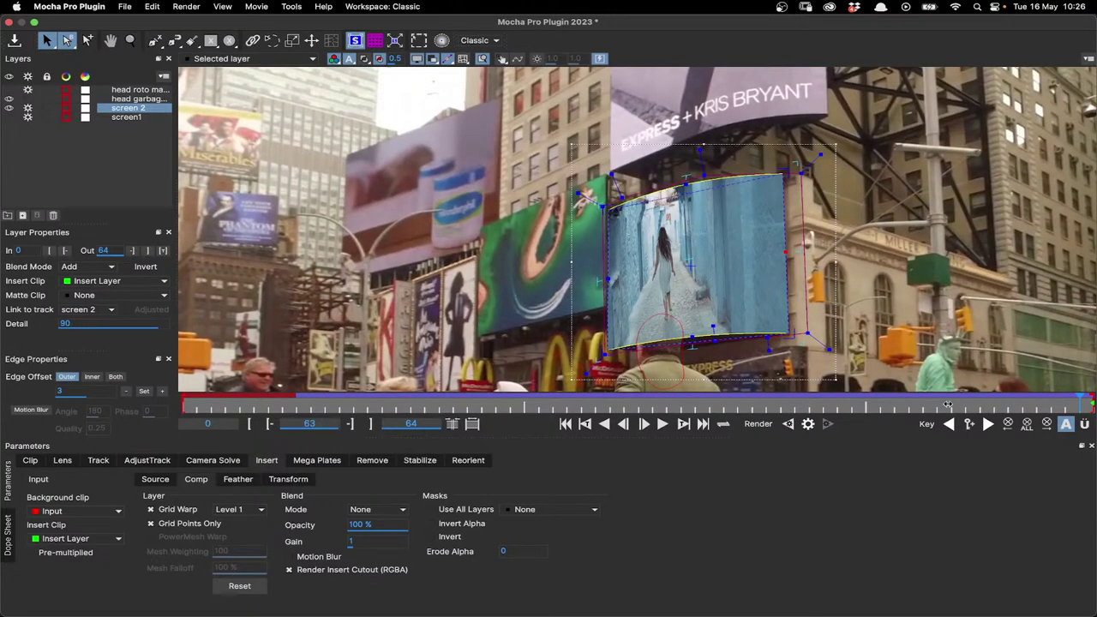
{"action": "key", "text": "Left"}
{"action": "key", "text": "Left"}
{"action": "key", "text": "Left"}
{"action": "key", "text": "Left"}
{"action": "key", "text": "Left"}
{"action": "key", "text": "Left"}
{"action": "key", "text": "Left"}
{"action": "key", "text": "Left"}
{"action": "key", "text": "Left"}
{"action": "key", "text": "Left"}
{"action": "key", "text": "Left"}
{"action": "key", "text": "Left"}
{"action": "key", "text": "Left"}
{"action": "key", "text": "Left"}
{"action": "key", "text": "Left"}
{"action": "key", "text": "Left"}
{"action": "key", "text": "Left"}
{"action": "key", "text": "Left"}
{"action": "key", "text": "Left"}
{"action": "key", "text": "Left"}
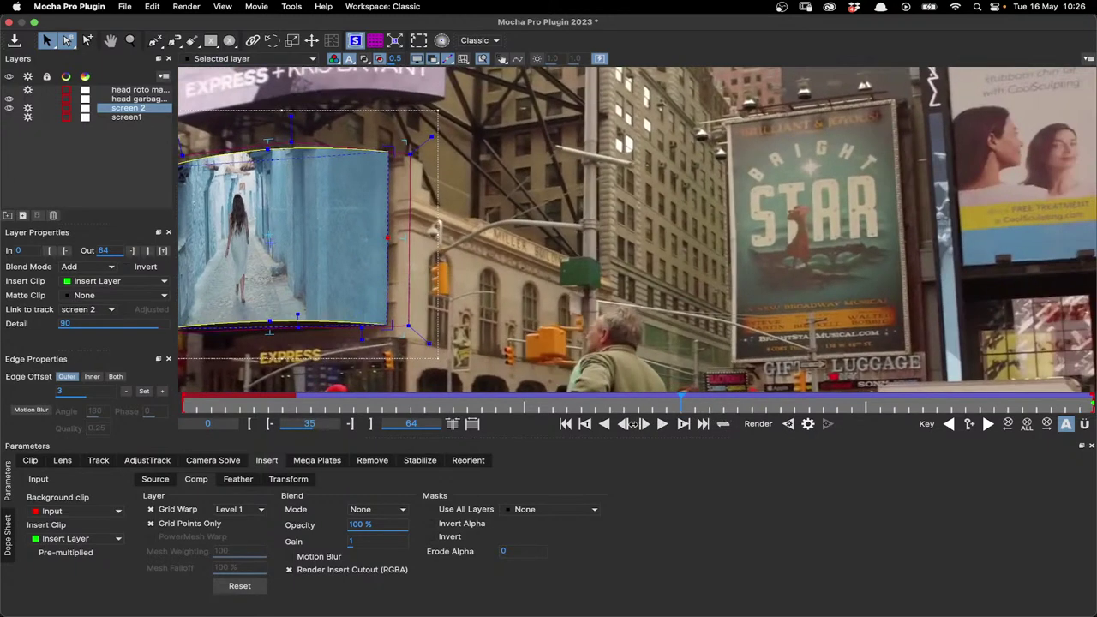
{"action": "key", "text": "Left"}
{"action": "key", "text": "Left"}
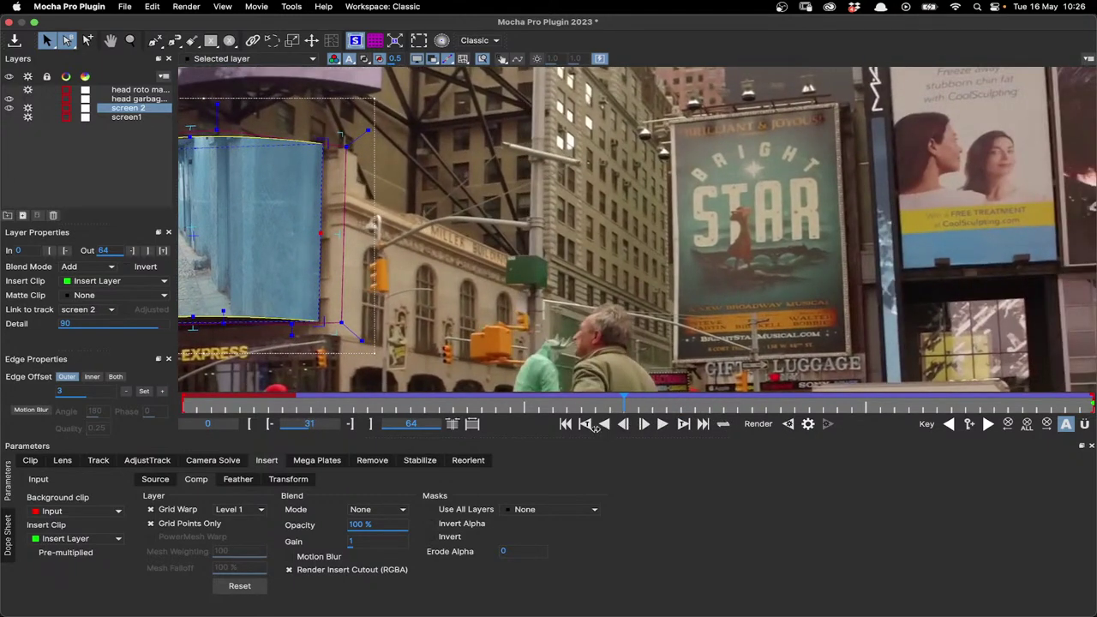
{"action": "key", "text": "Right"}
{"action": "key", "text": "Right"}
{"action": "key", "text": "Right"}
{"action": "key", "text": "Right"}
{"action": "key", "text": "Right"}
{"action": "key", "text": "Right"}
{"action": "key", "text": "Right"}
{"action": "key", "text": "Right"}
{"action": "key", "text": "Right"}
{"action": "key", "text": "Right"}
{"action": "key", "text": "Right"}
{"action": "key", "text": "Right"}
{"action": "key", "text": "Right"}
{"action": "key", "text": "Right"}
{"action": "key", "text": "Right"}
{"action": "key", "text": "Right"}
{"action": "key", "text": "Right"}
{"action": "key", "text": "Right"}
{"action": "key", "text": "Right"}
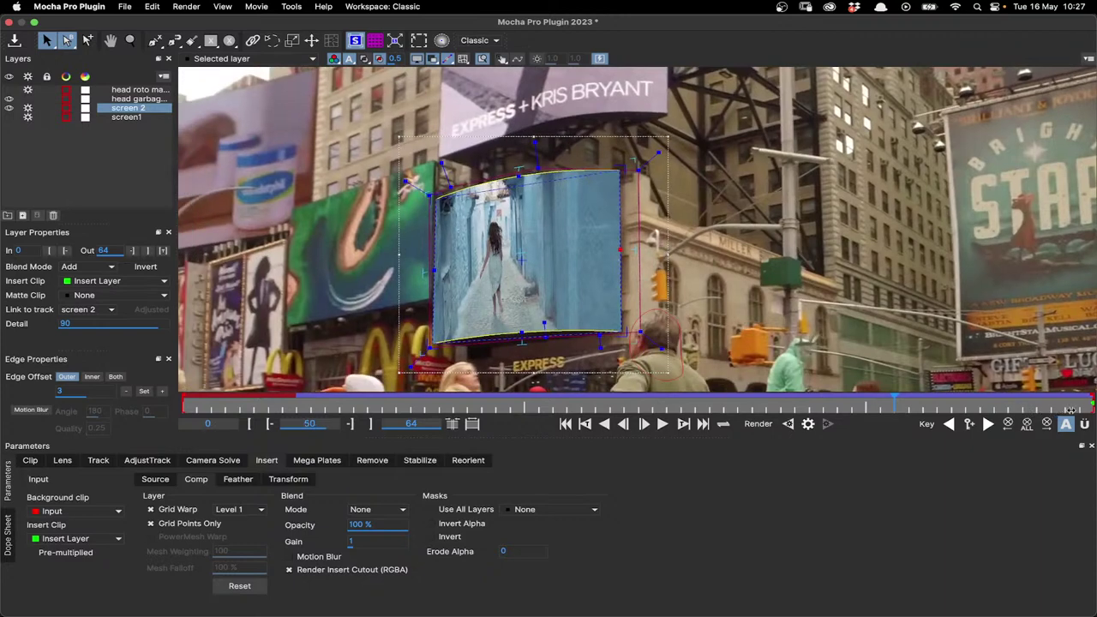
{"action": "left_click", "coordinate": [1070, 411]}
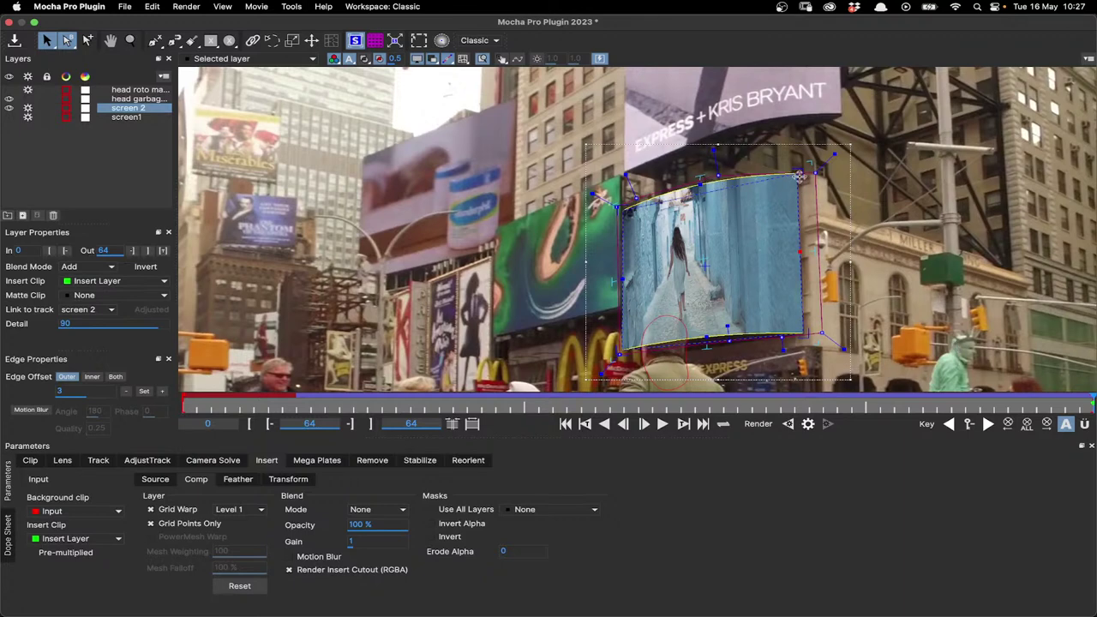
Step: Nudge the warp grid's centre point slightly down at frame 64, and play the clip, stopping at frame 54
{"action": "left_click_drag", "start_coordinate": [703, 257], "coordinate": [703, 259]}
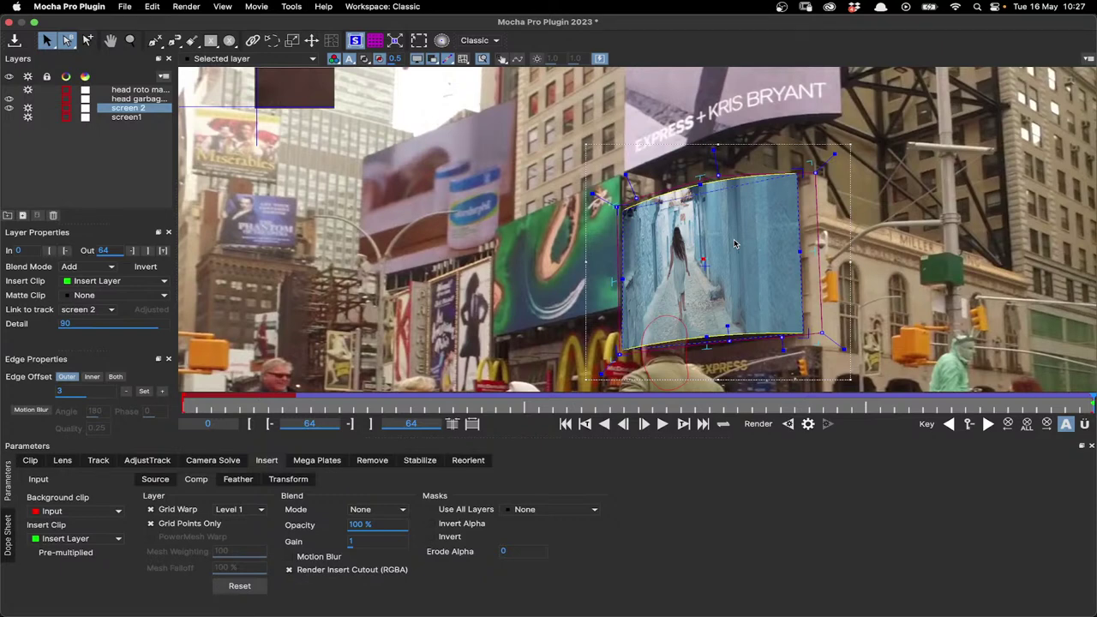
{"action": "left_click", "coordinate": [663, 425]}
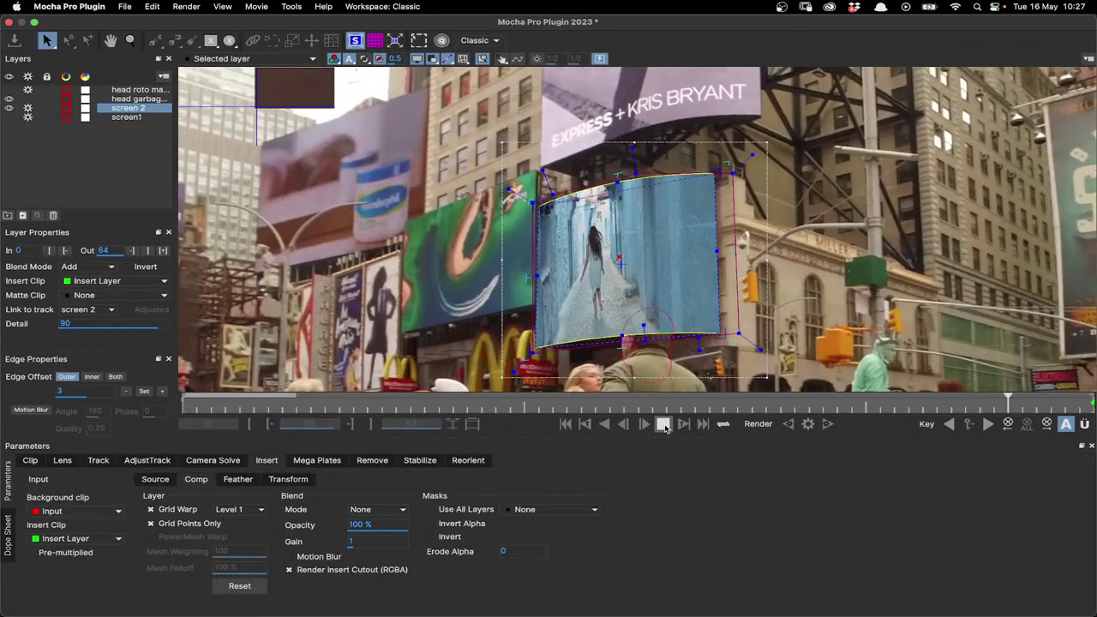
{"action": "left_click", "coordinate": [665, 425]}
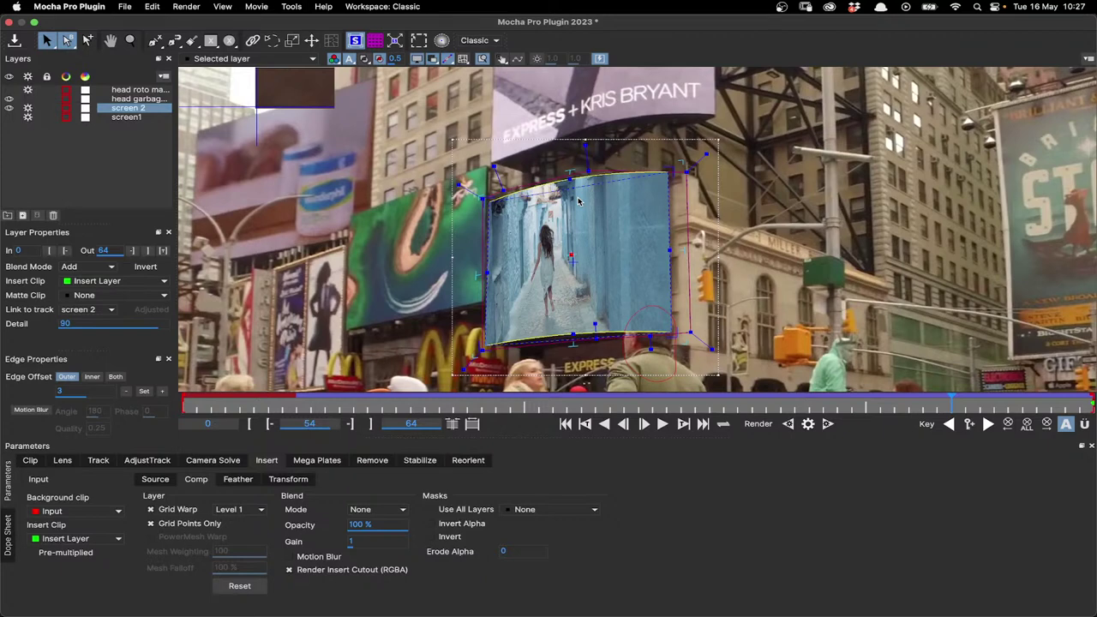
Step: Inspect the insert's curved top edge closely at frame 54, comparing the tracked surface with the warp grid
{"action": "scroll", "coordinate": [580, 200], "scroll_direction": "up", "scroll_amount": 2}
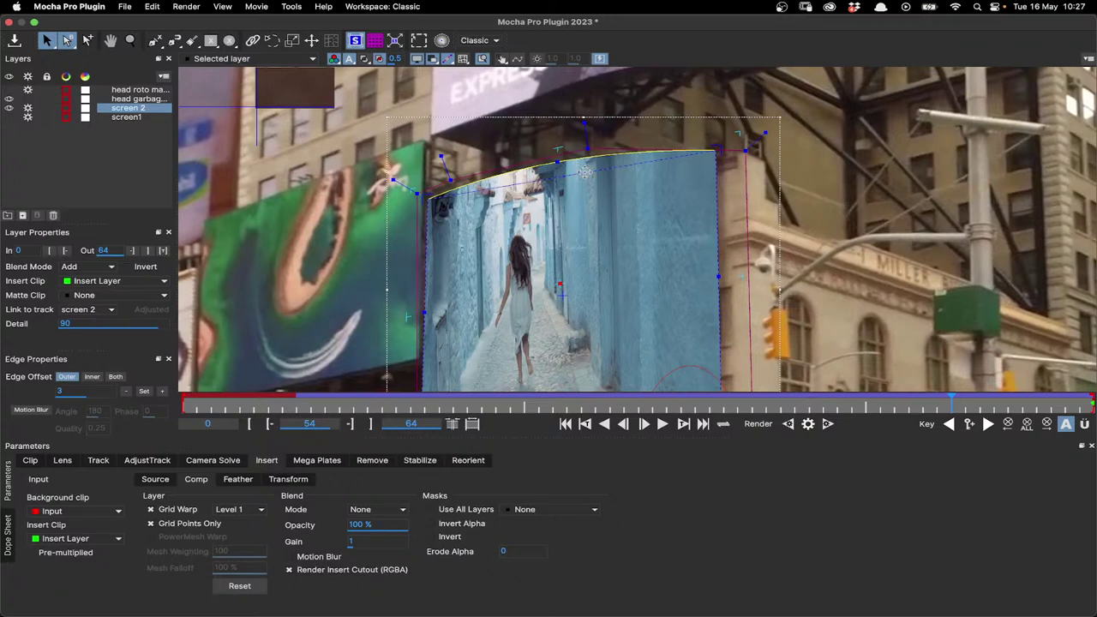
{"action": "left_click_drag", "start_coordinate": [584, 173], "coordinate": [584, 153]}
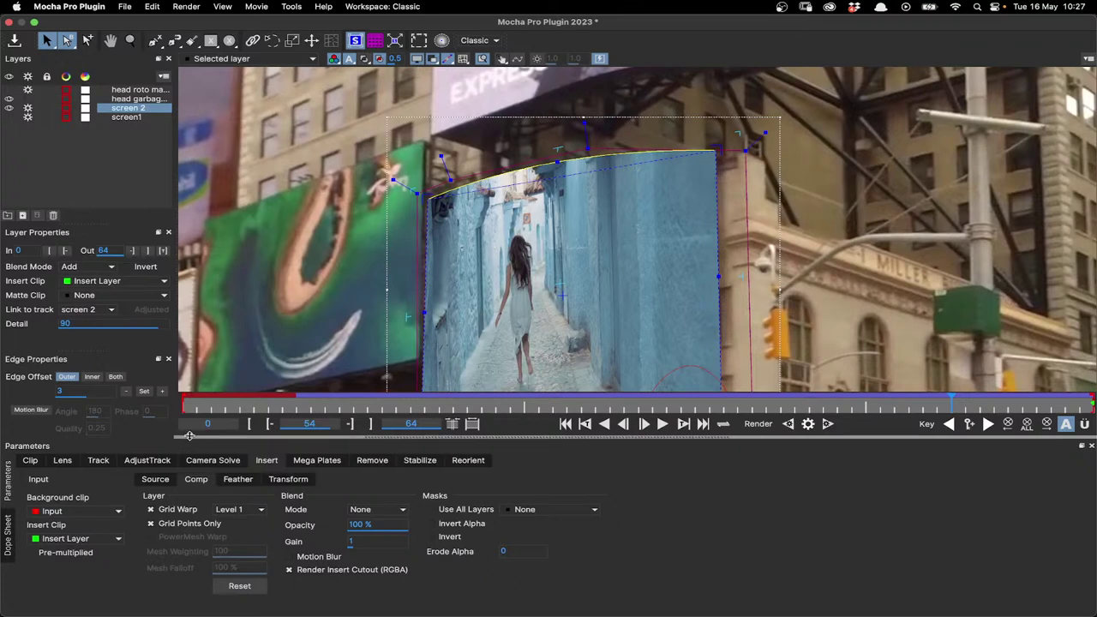
{"action": "left_click", "coordinate": [97, 460]}
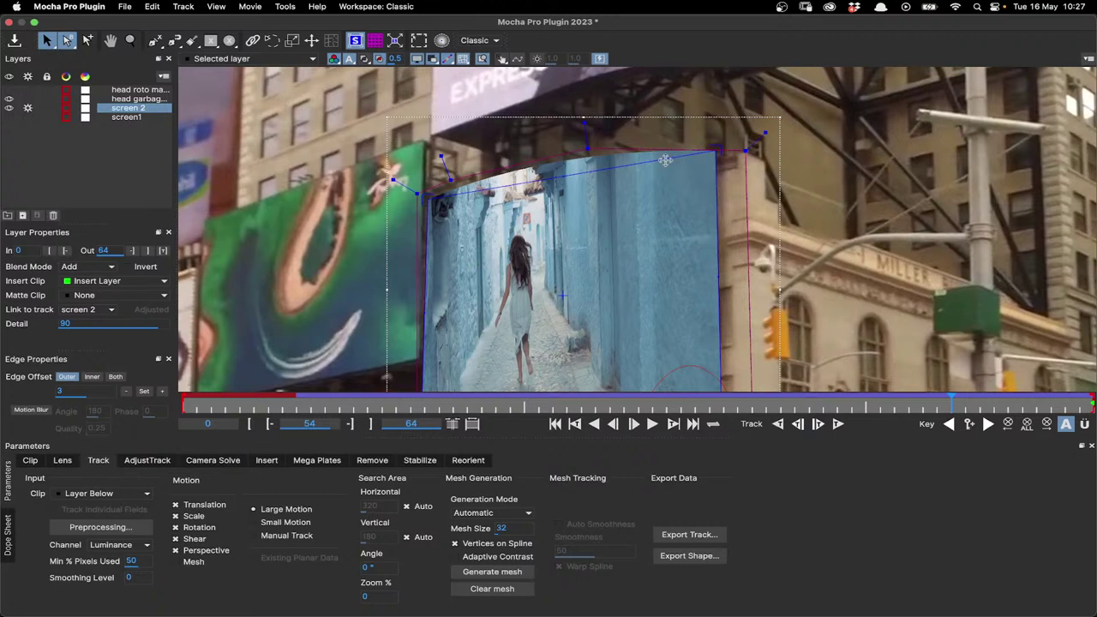
{"action": "left_click_drag", "start_coordinate": [665, 160], "coordinate": [511, 161]}
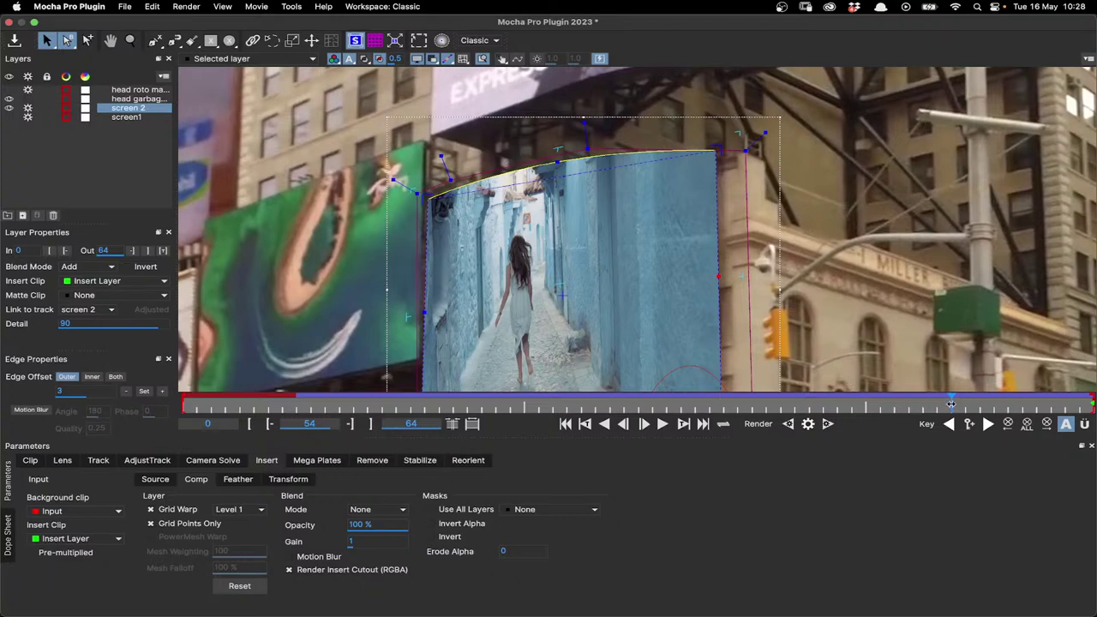
Step: Scrub back to frame 41, go to frame 48 and keyframe a slight adjustment of the warp's top-middle point and handle
{"action": "left_click_drag", "start_coordinate": [923, 406], "coordinate": [773, 412]}
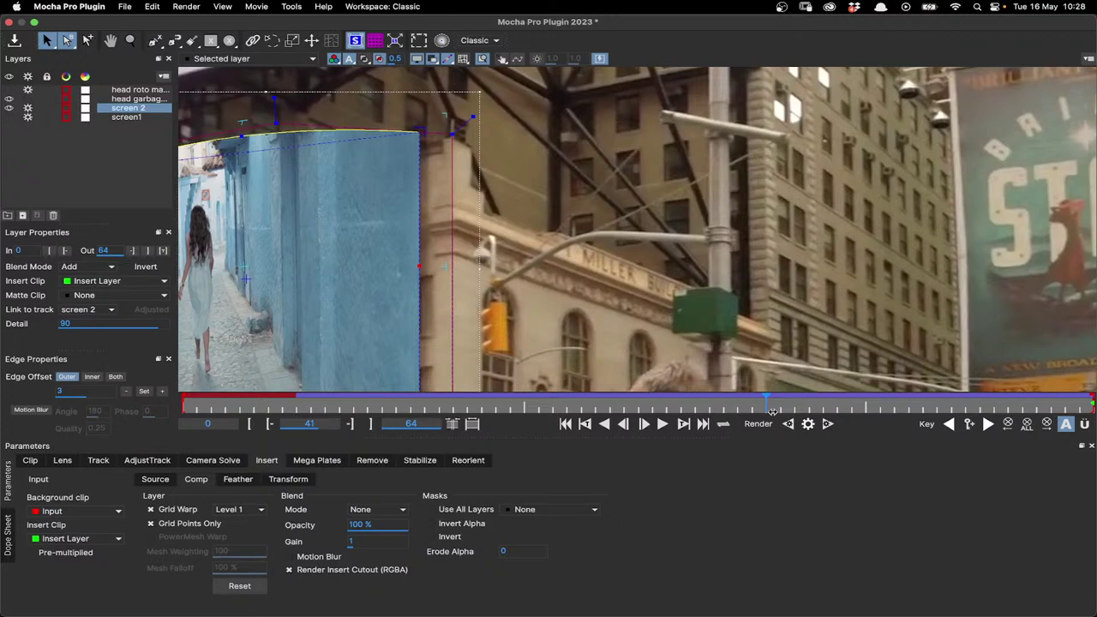
{"action": "left_click_drag", "start_coordinate": [773, 412], "coordinate": [865, 412]}
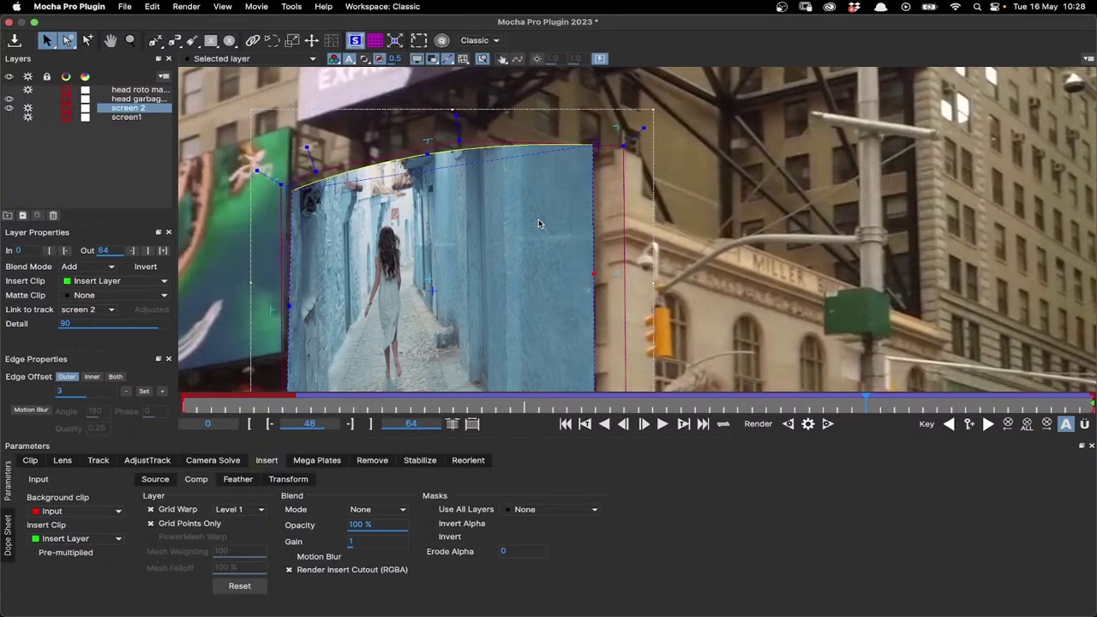
{"action": "left_click", "coordinate": [427, 153]}
{"action": "mouse_move", "coordinate": [427, 153]}
{"action": "left_mouse_down"}
{"action": "mouse_move", "coordinate": [423, 170]}
{"action": "mouse_move", "coordinate": [427, 154]}
{"action": "left_mouse_up"}
{"action": "left_click", "coordinate": [426, 139]}
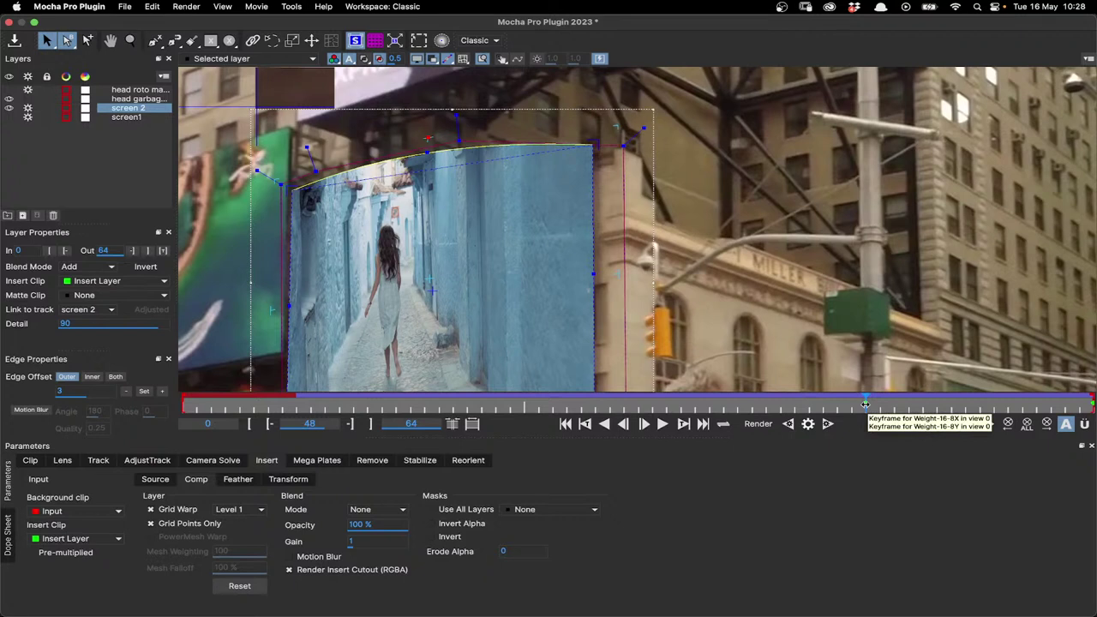
{"action": "left_click", "coordinate": [866, 404]}
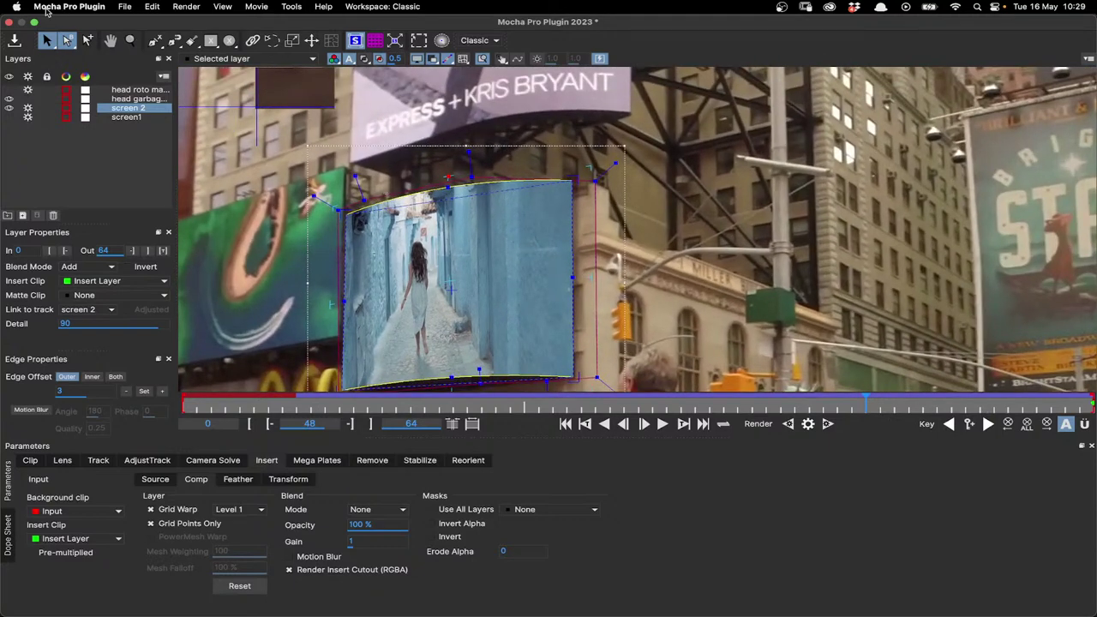
Step: Select and show the head roto mask layer, hide the head garbage mask, and go to frame 55
{"action": "left_click", "coordinate": [131, 91]}
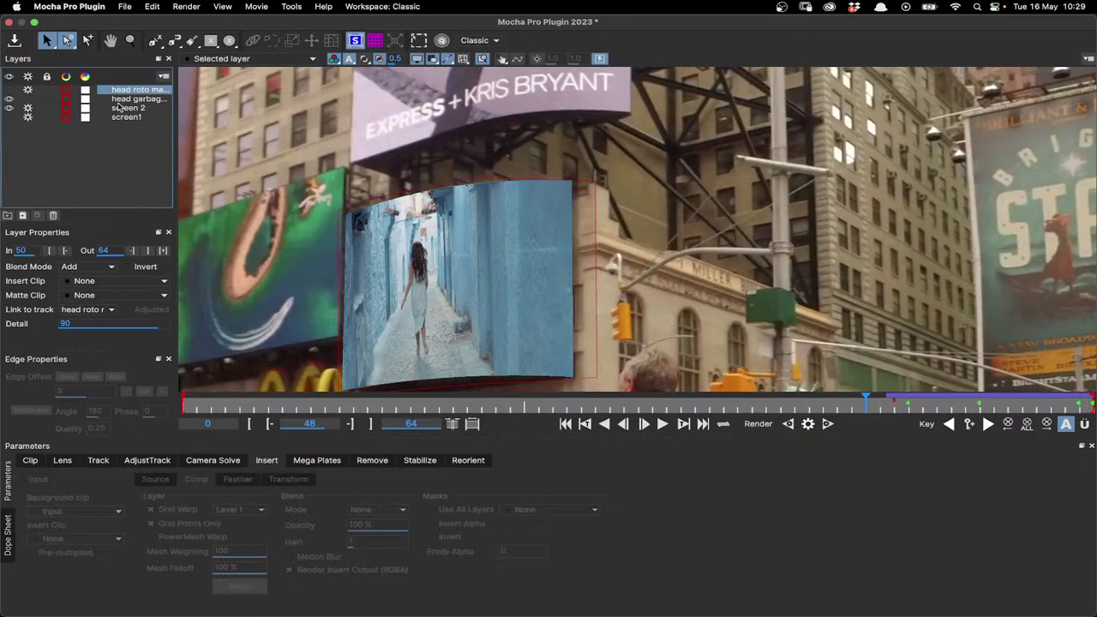
{"action": "left_click", "coordinate": [8, 89]}
{"action": "left_click_drag", "start_coordinate": [865, 402], "coordinate": [966, 403]}
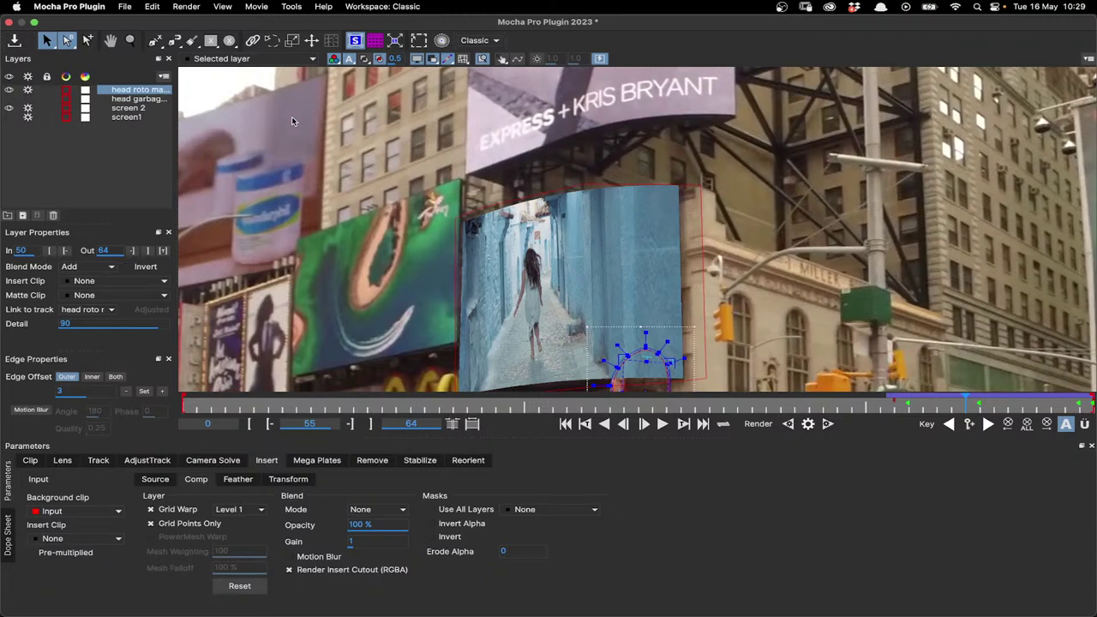
{"action": "scroll", "coordinate": [291, 121], "scroll_direction": "up", "scroll_amount": 3}
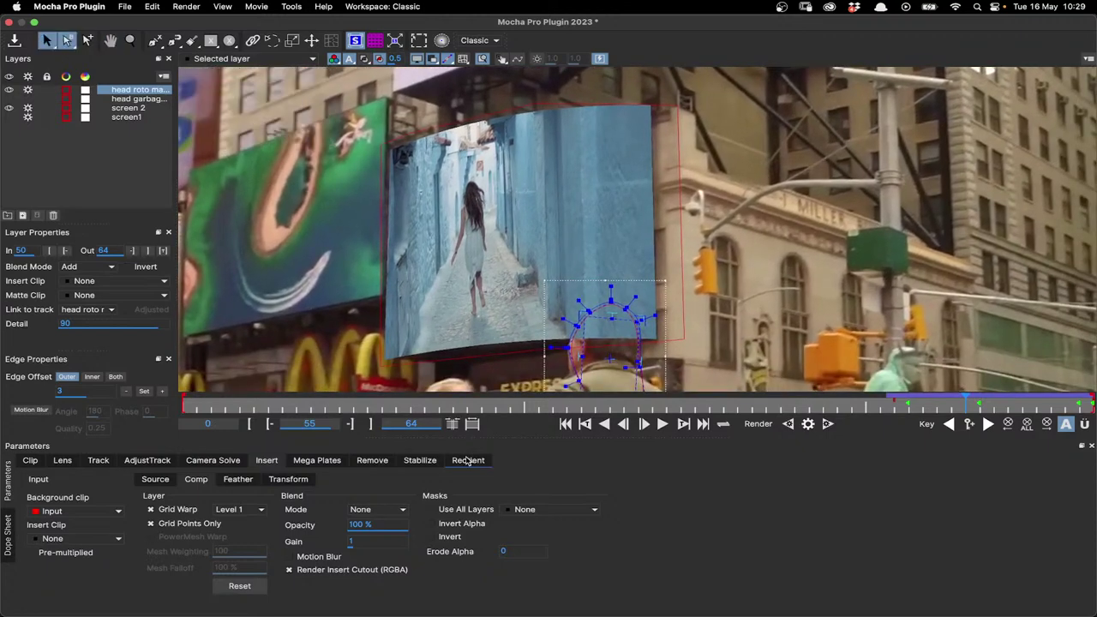
Step: Try to mask the insert with Matte for head roto mask while the head roto mask layer is selected
{"action": "left_click", "coordinate": [455, 510]}
{"action": "left_click", "coordinate": [454, 510]}
{"action": "left_click", "coordinate": [517, 510]}
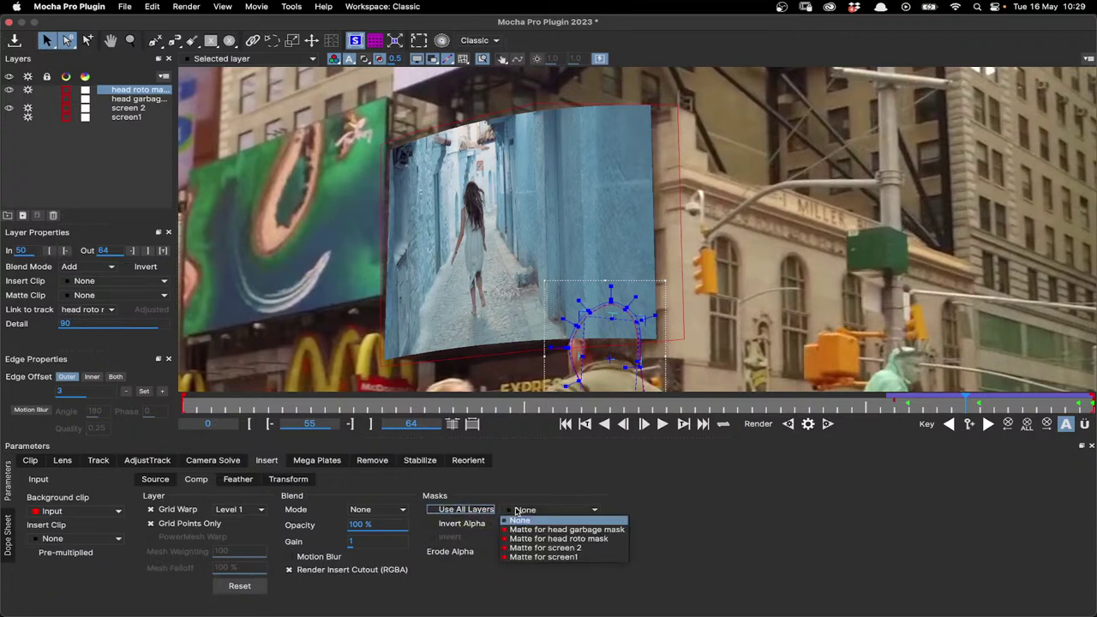
{"action": "left_click", "coordinate": [543, 540]}
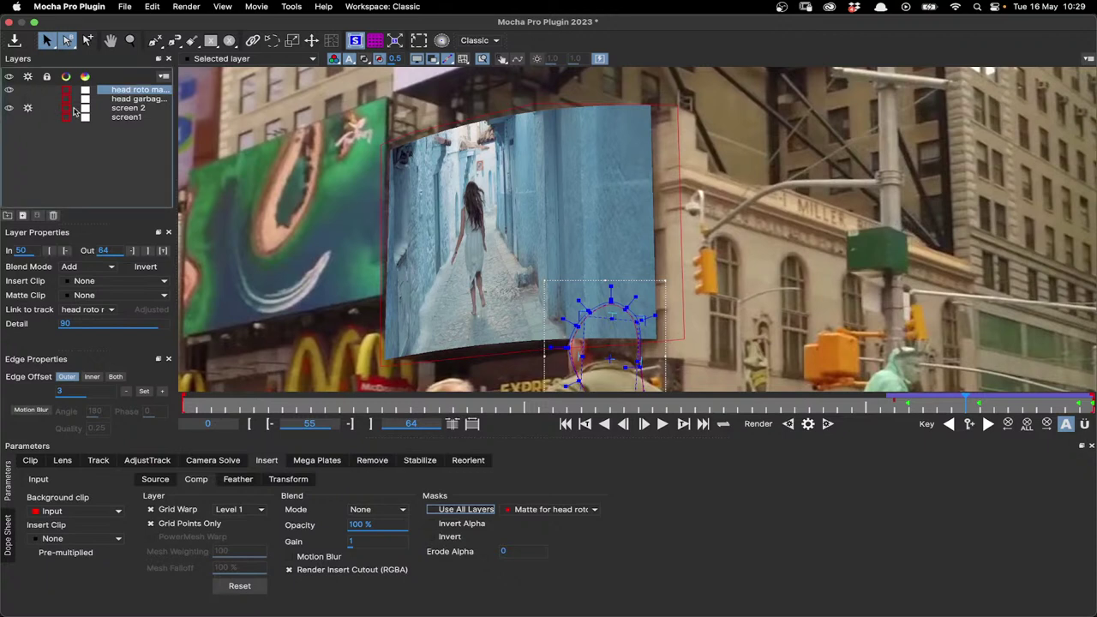
Step: Mask screen 2's insert with Matte for head roto mask, go to frame 58 and invert the mask
{"action": "left_click", "coordinate": [129, 108]}
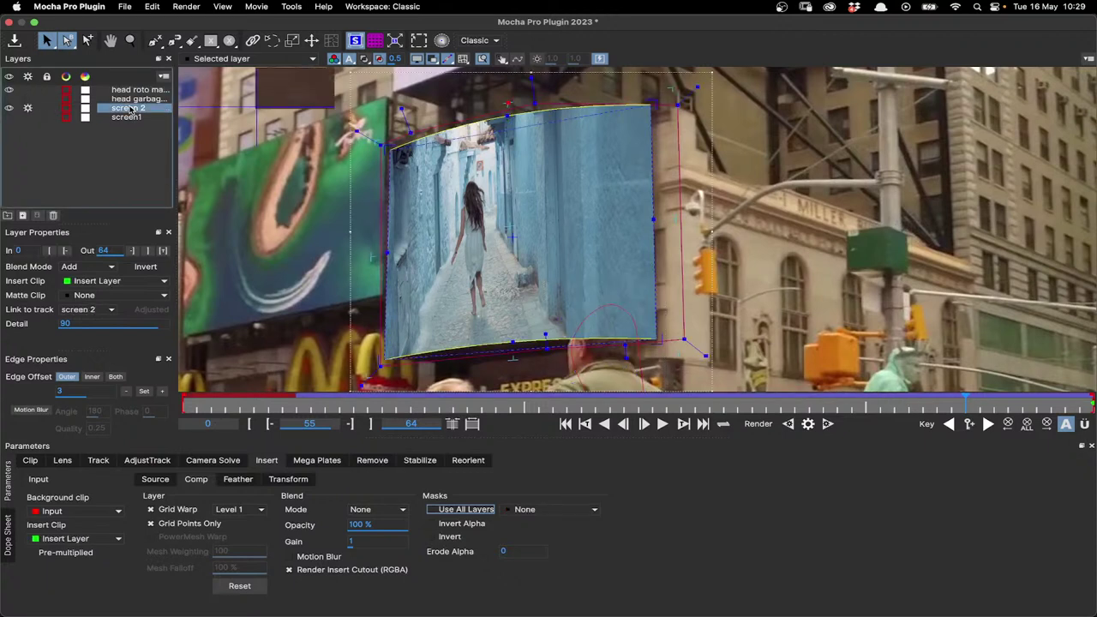
{"action": "left_click", "coordinate": [553, 509]}
{"action": "left_click", "coordinate": [541, 537]}
{"action": "left_click_drag", "start_coordinate": [966, 401], "coordinate": [1008, 403]}
{"action": "left_click", "coordinate": [449, 538]}
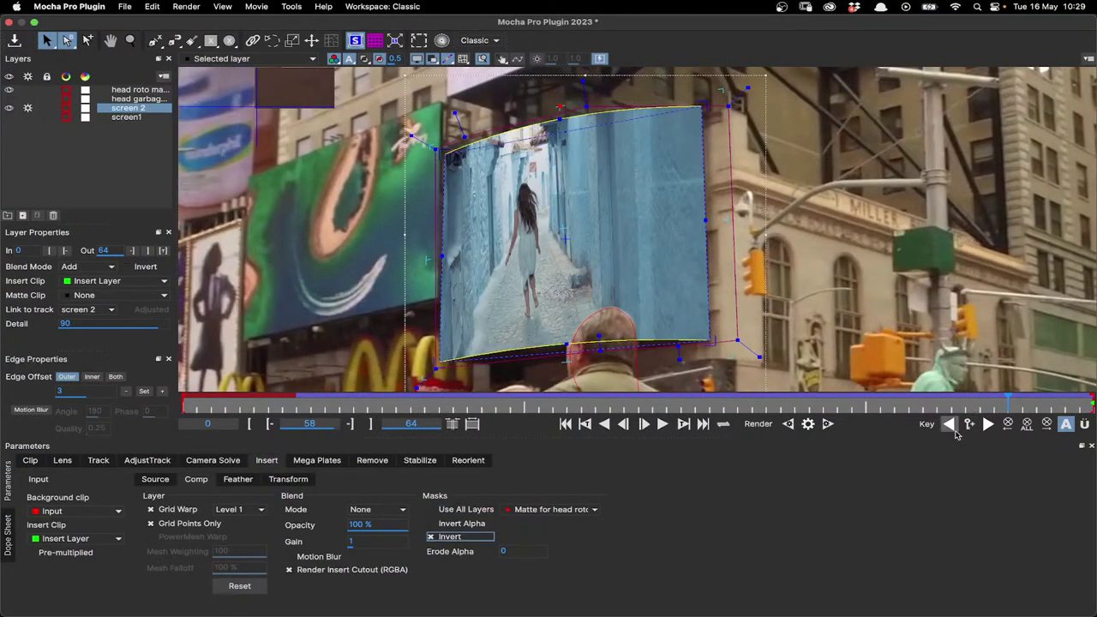
Step: Check the head mask at frames 60 and 64, and enable motion blur for screen 2's insert
{"action": "left_click_drag", "start_coordinate": [1003, 401], "coordinate": [1031, 405]}
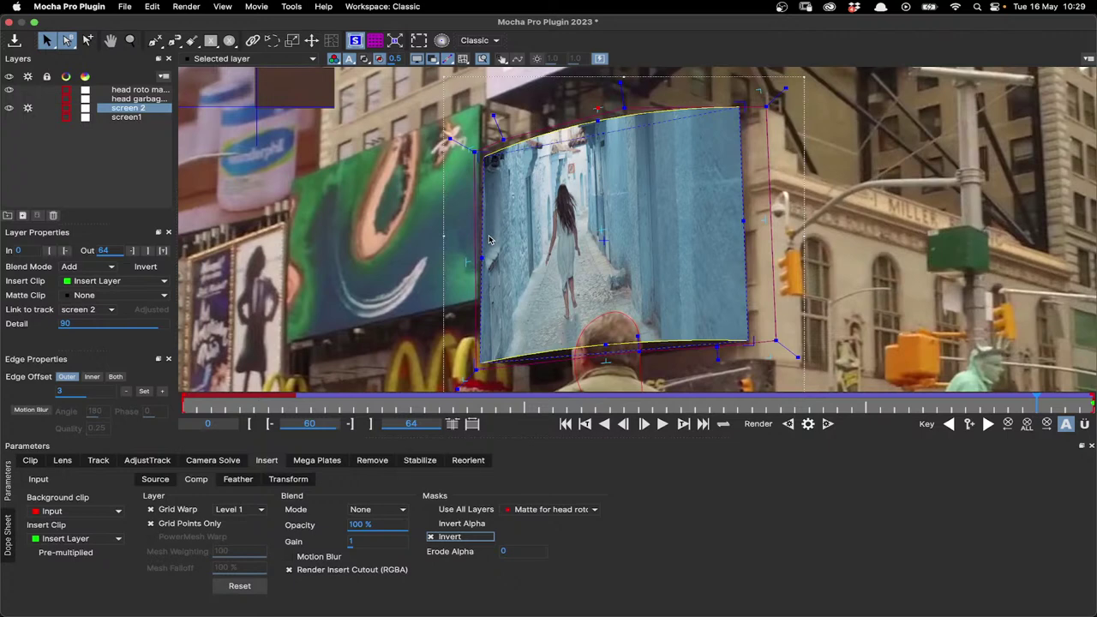
{"action": "left_click_drag", "start_coordinate": [1053, 403], "coordinate": [1089, 403]}
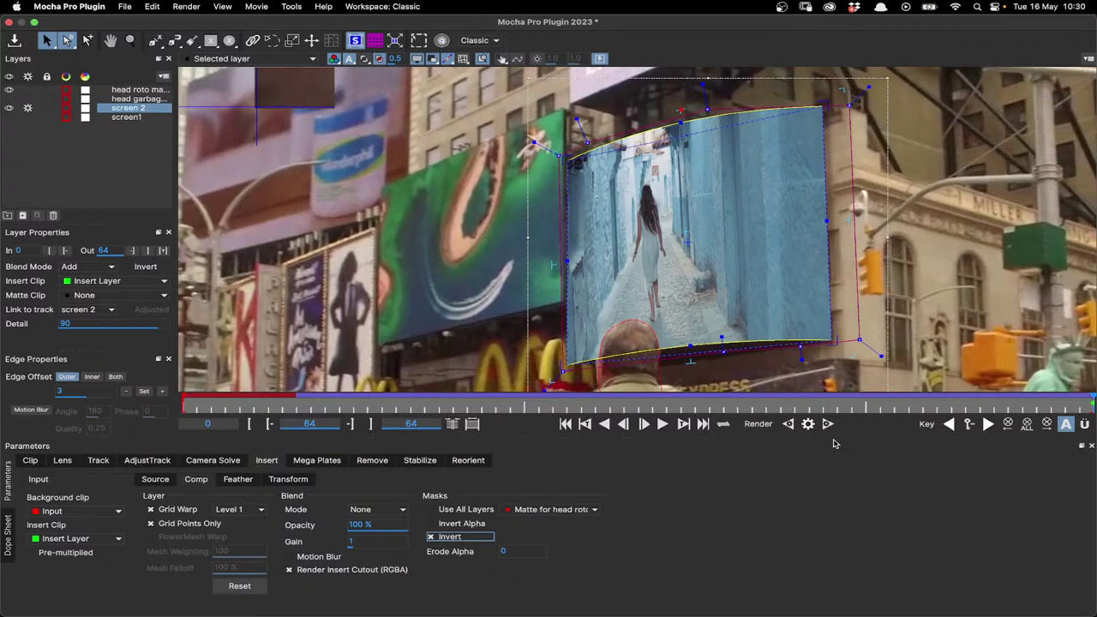
{"action": "left_click", "coordinate": [313, 559]}
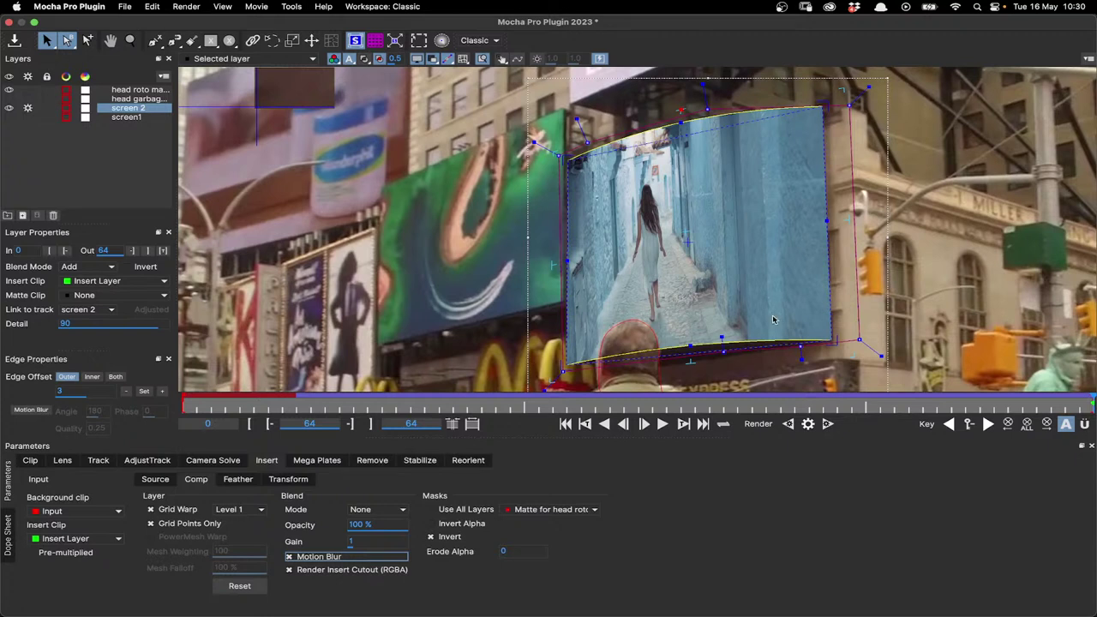
Step: Render the insert composite backward from frame 64 with motion blur, disable motion blur for the insert, and render backward again
{"action": "left_click", "coordinate": [791, 426]}
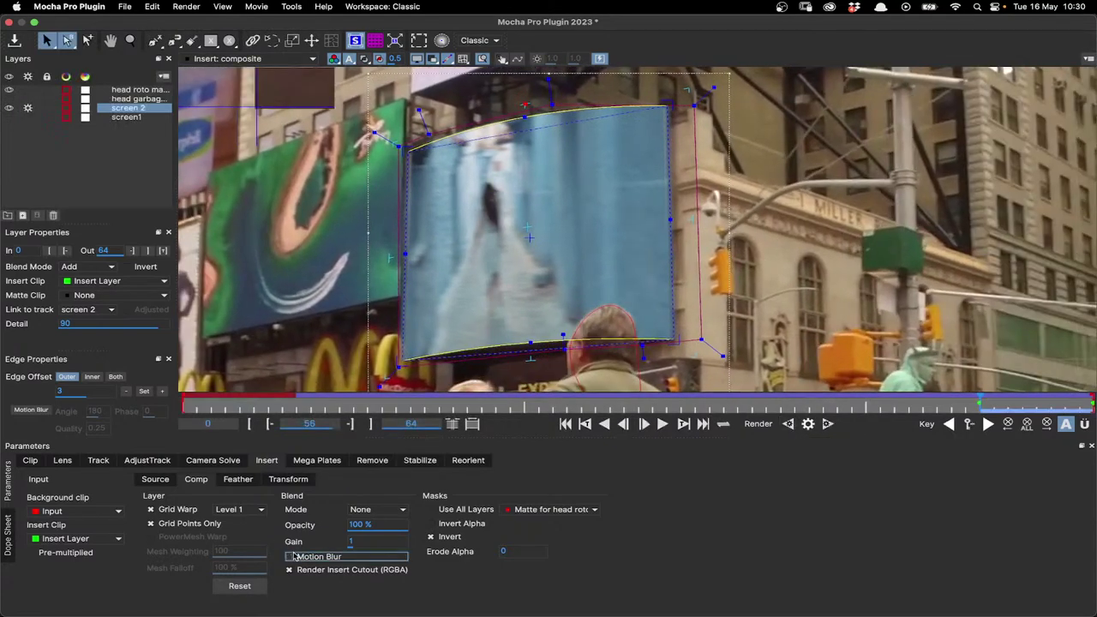
{"action": "left_click", "coordinate": [321, 553]}
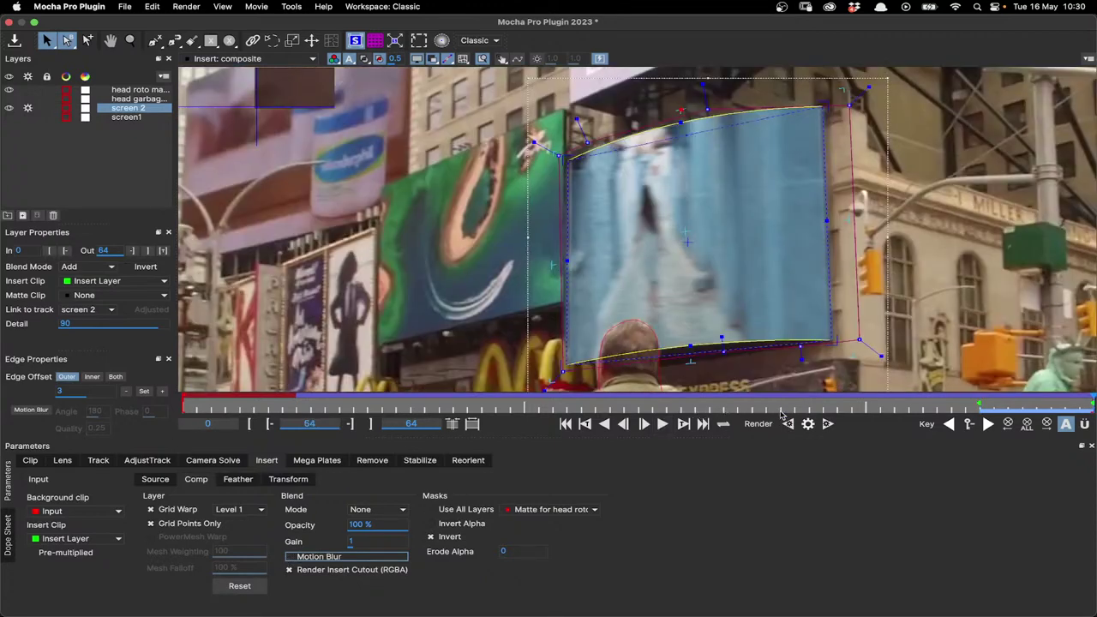
{"action": "left_click", "coordinate": [787, 423]}
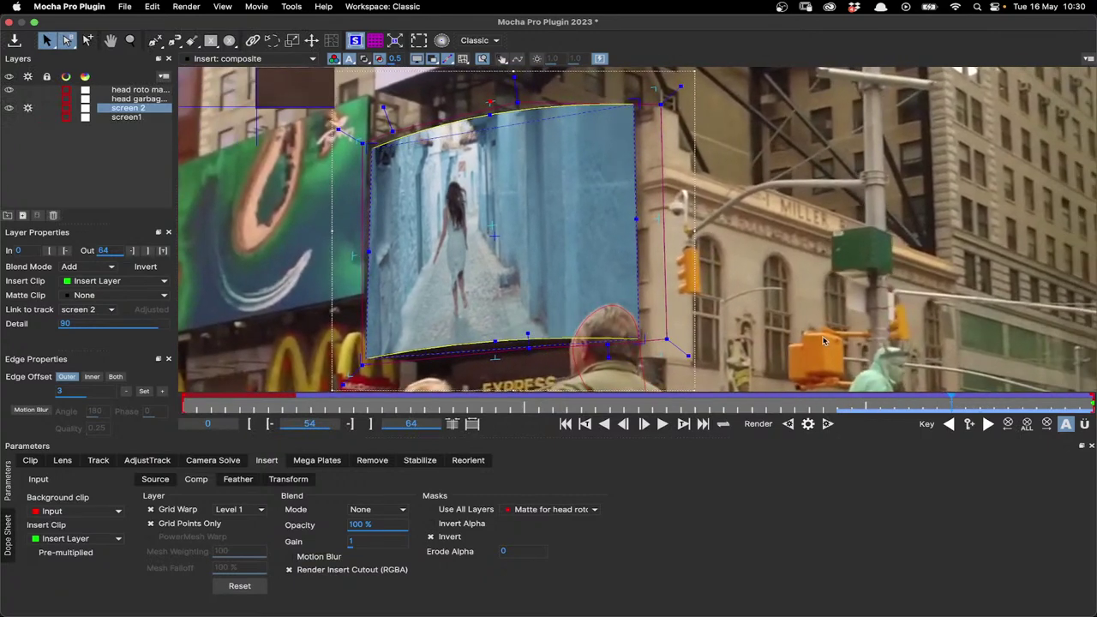
Step: Display the insert cutout in the viewer and hide the layer overlays
{"action": "left_click", "coordinate": [238, 59]}
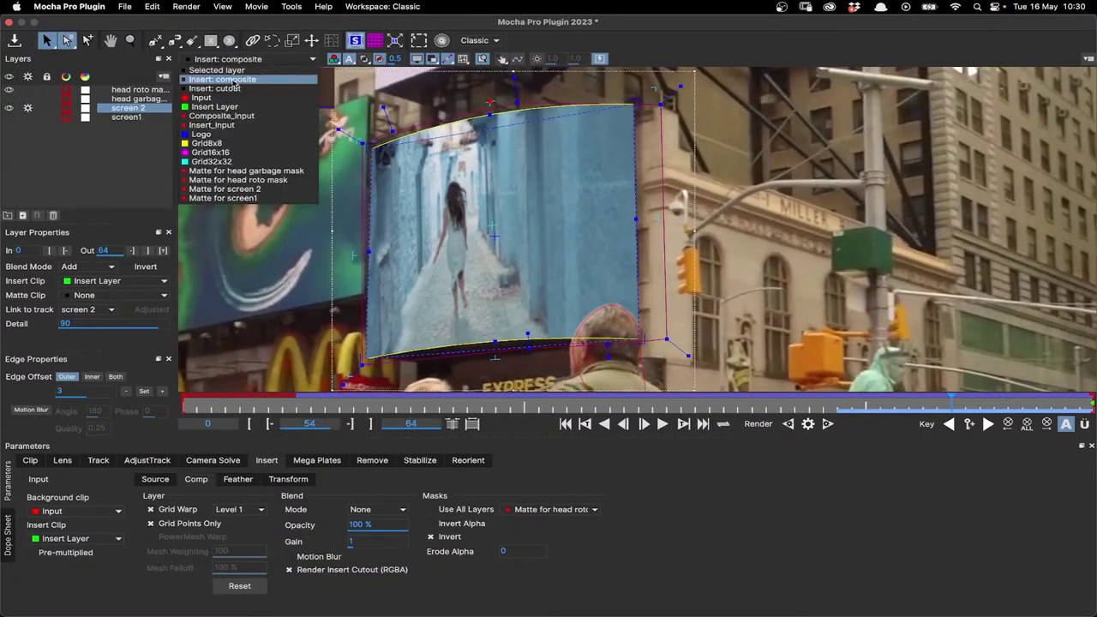
{"action": "left_click", "coordinate": [231, 88]}
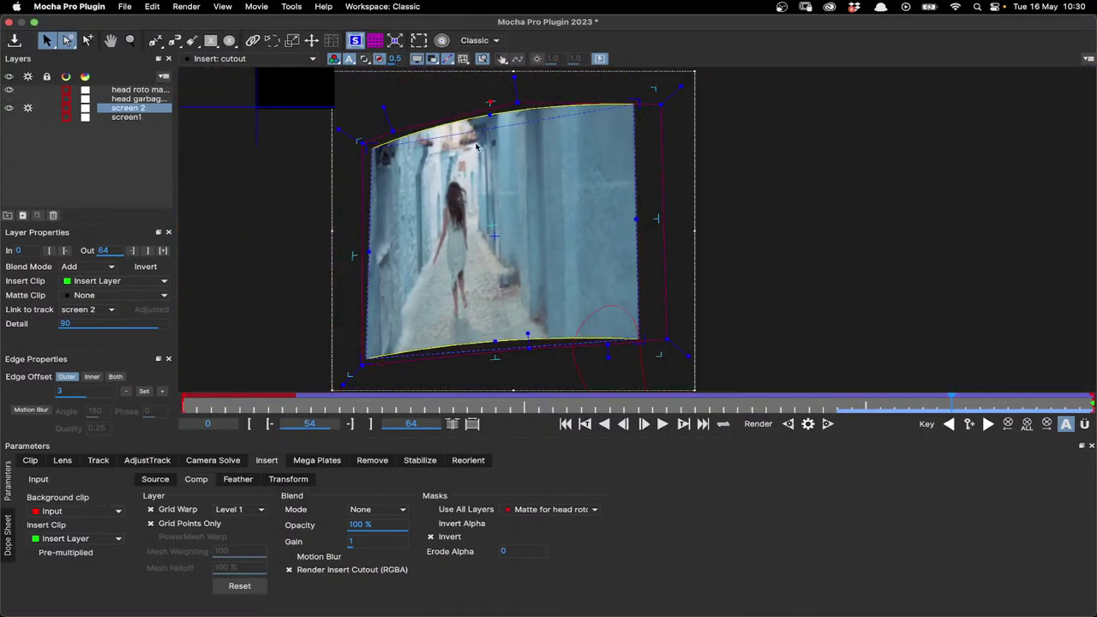
{"action": "left_click", "coordinate": [372, 62]}
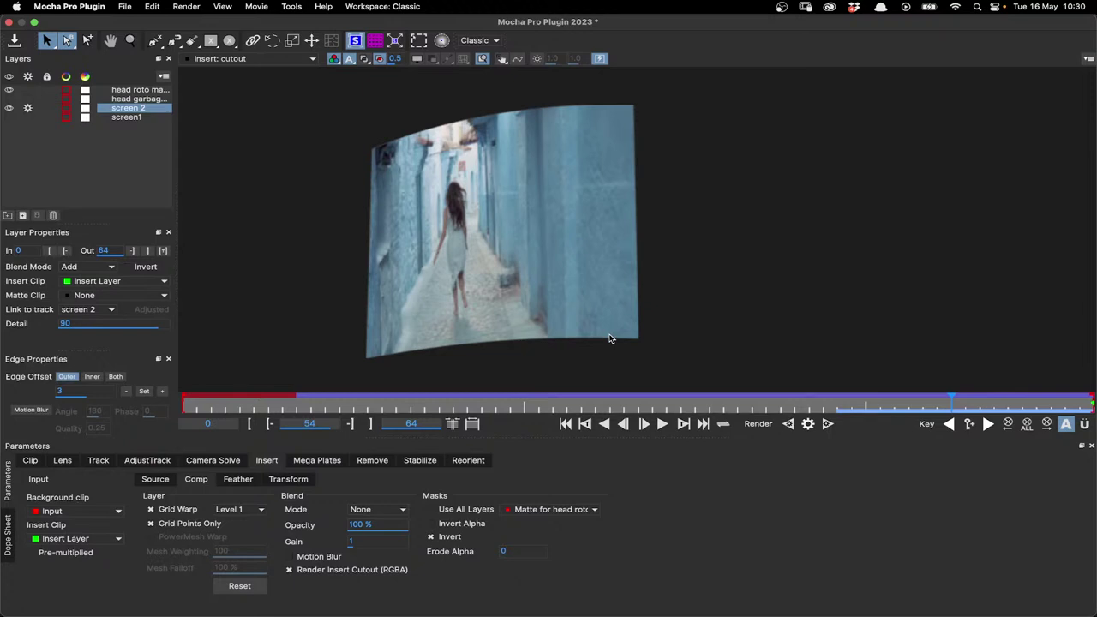
Step: Check the insert cutout at frames 59 and 64, and render it backward, stopping at frame 10
{"action": "left_click_drag", "start_coordinate": [951, 403], "coordinate": [1025, 408]}
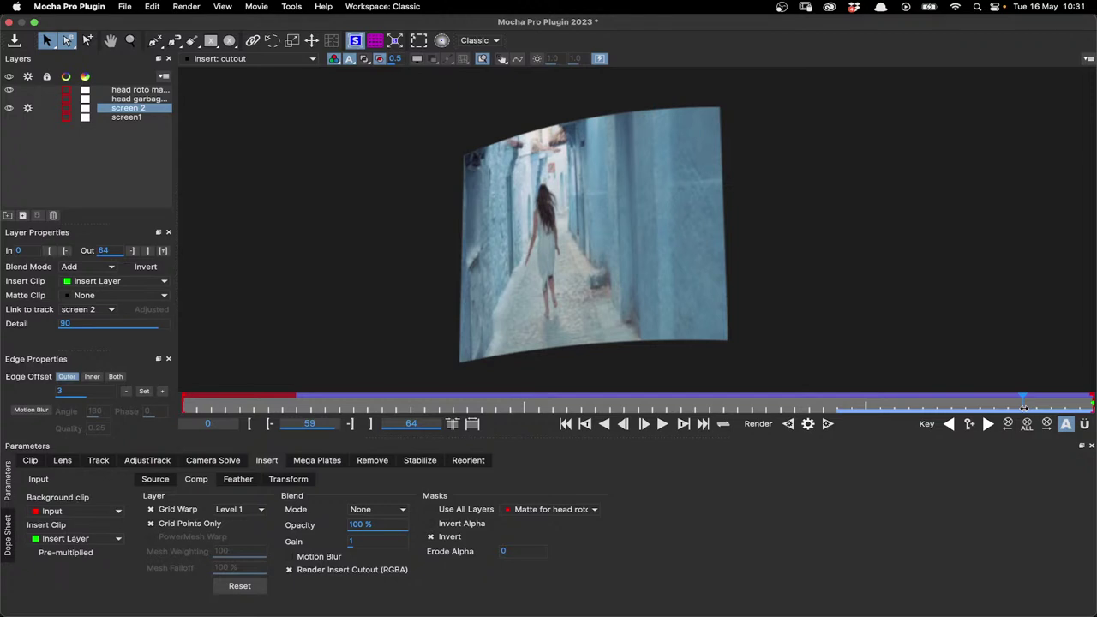
{"action": "left_click_drag", "start_coordinate": [1025, 408], "coordinate": [1094, 409]}
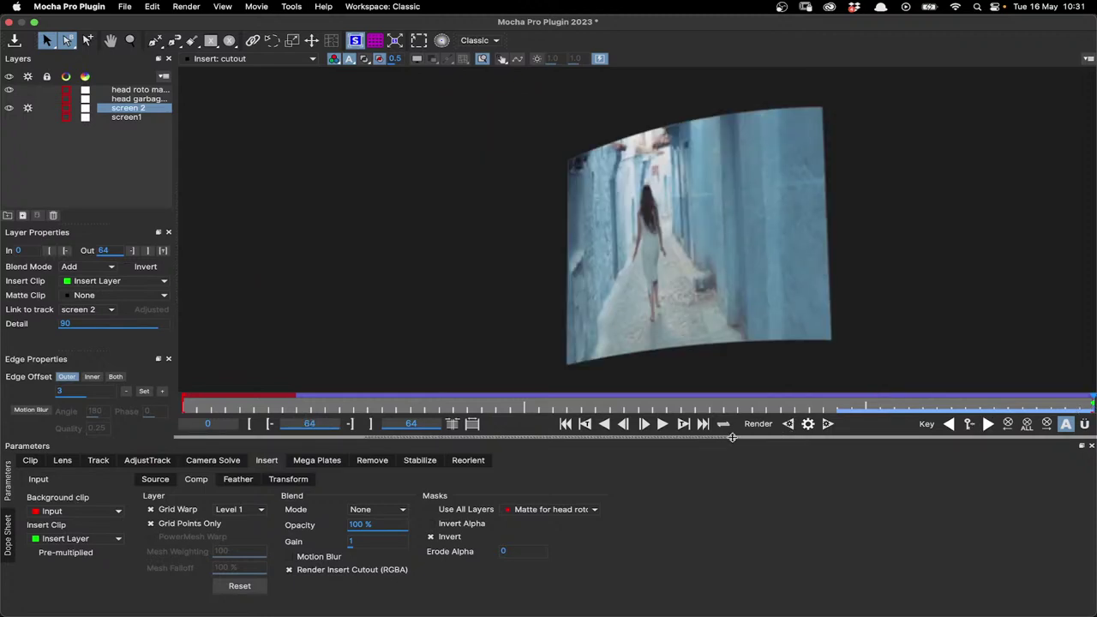
{"action": "left_click", "coordinate": [788, 424]}
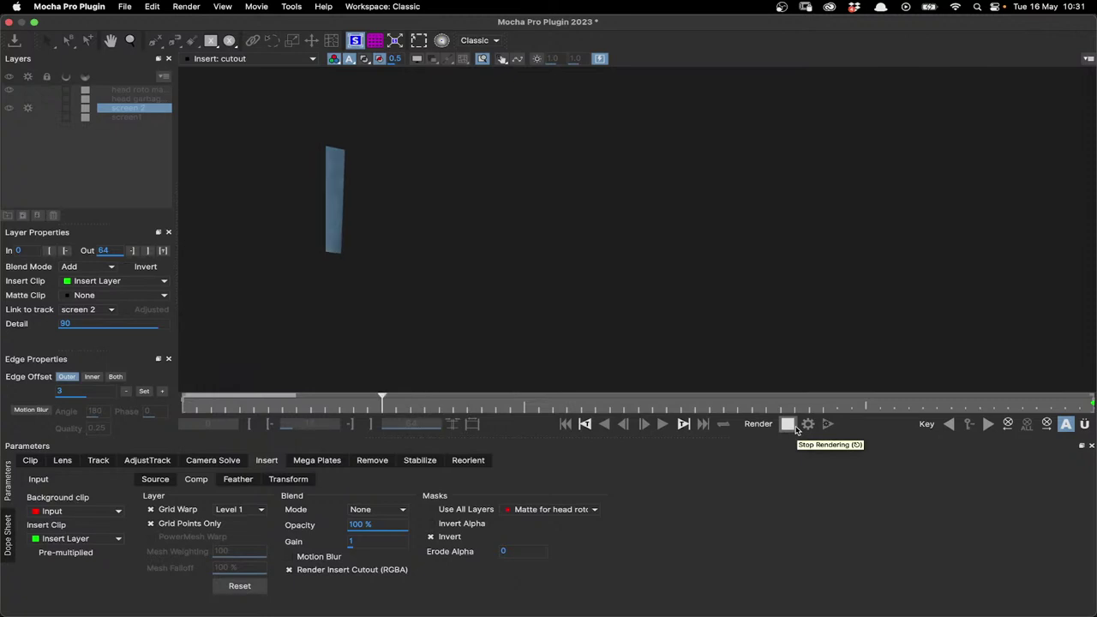
{"action": "left_click", "coordinate": [796, 428]}
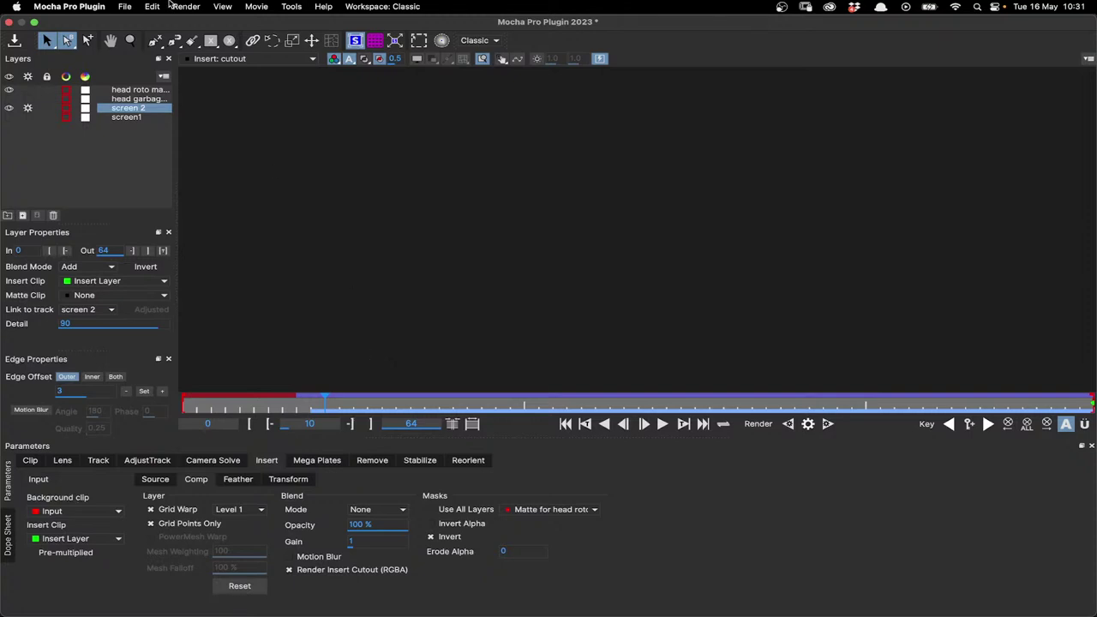
Step: Open the rendered clip export settings and choose Composite_Input as the clip to save
{"action": "left_click", "coordinate": [127, 7]}
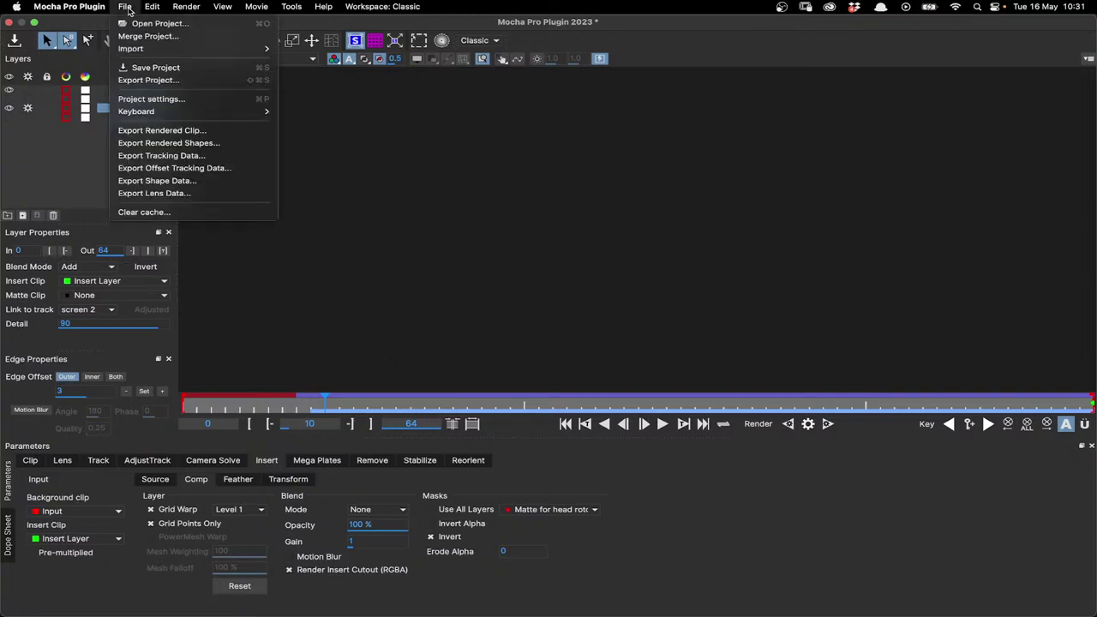
{"action": "left_click", "coordinate": [158, 131]}
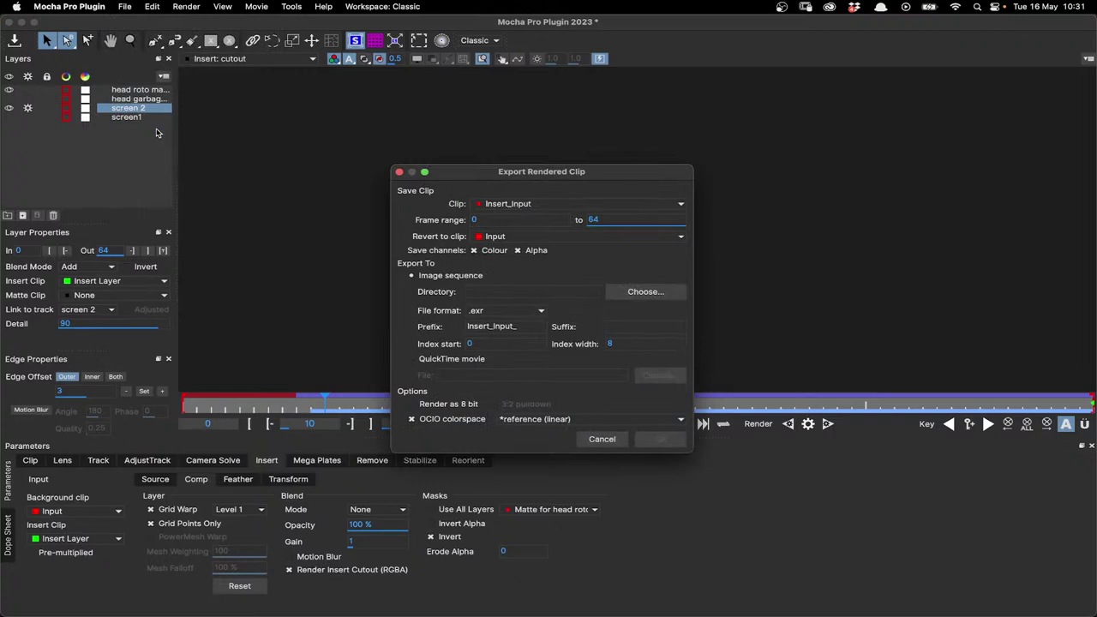
{"action": "left_click", "coordinate": [514, 206]}
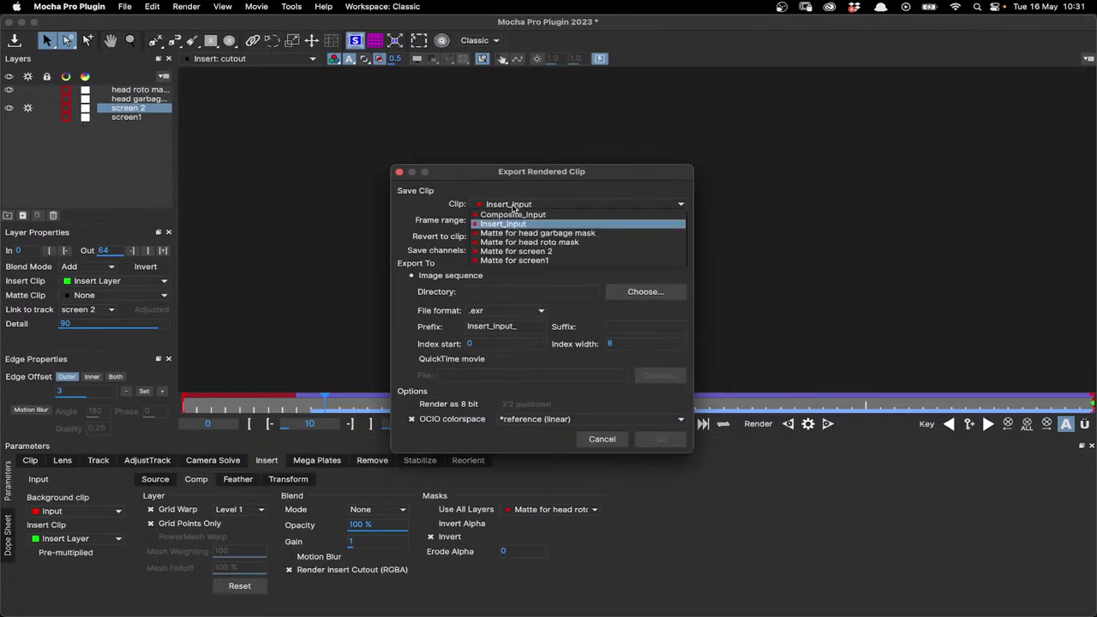
{"action": "left_click", "coordinate": [562, 214]}
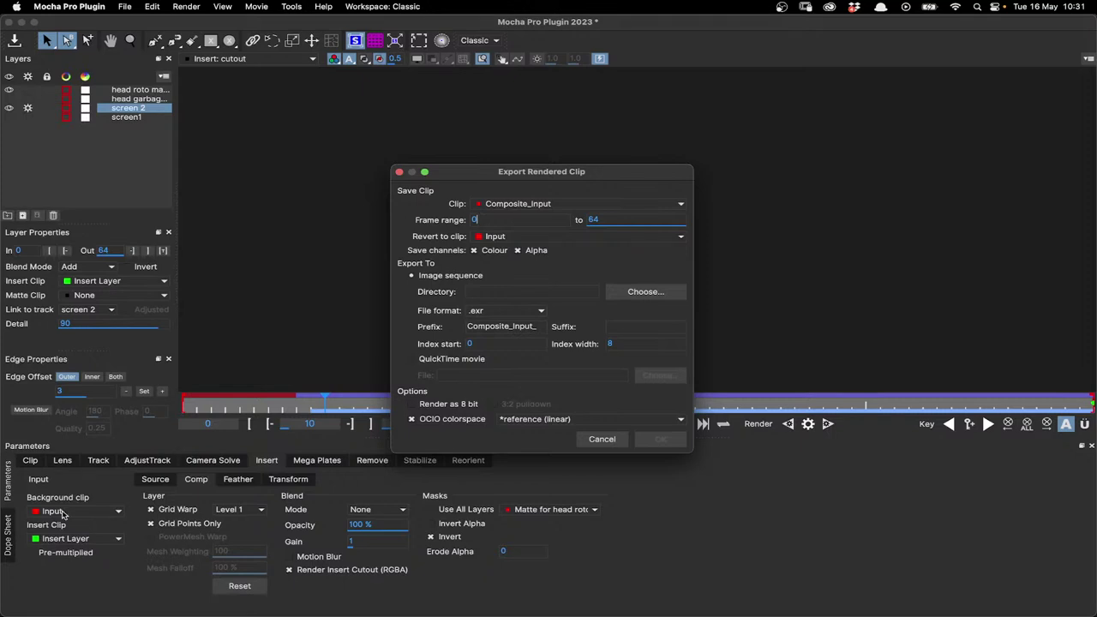
Step: Examine the exportable clip choices and the revert-to-clip choices for the rendered clip export
{"action": "left_click", "coordinate": [536, 205]}
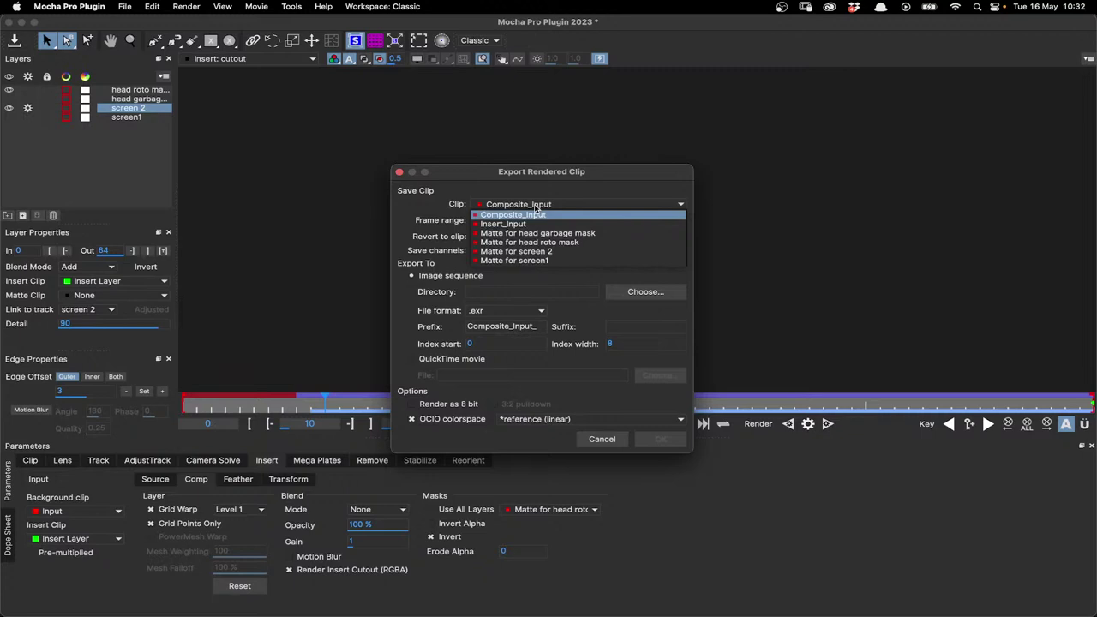
{"action": "left_click", "coordinate": [536, 209]}
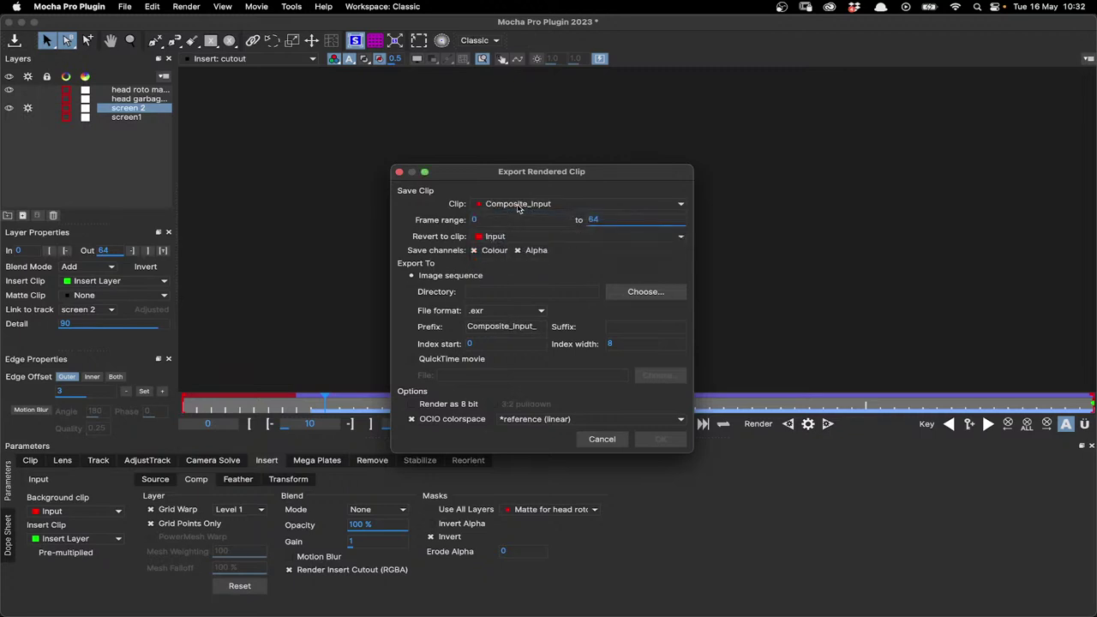
{"action": "left_click", "coordinate": [518, 206]}
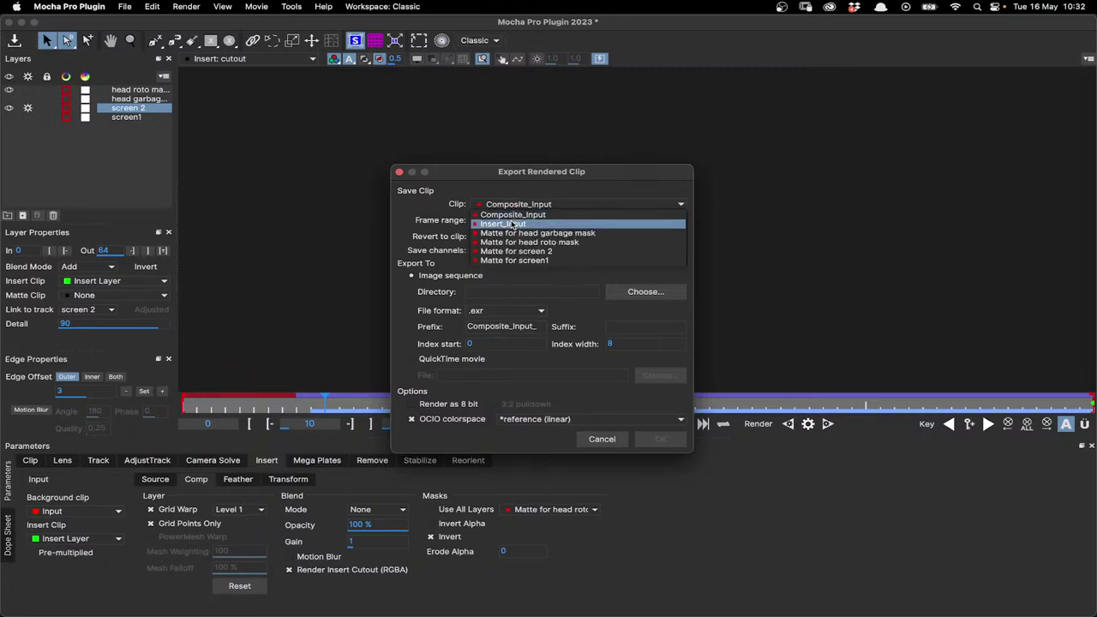
{"action": "left_click", "coordinate": [521, 197]}
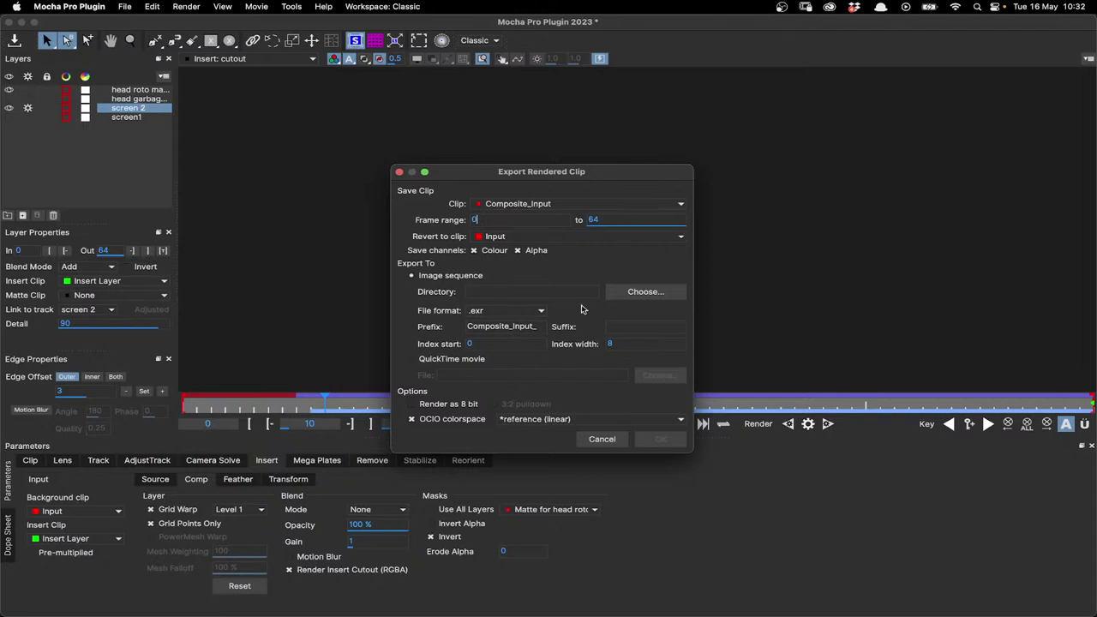
{"action": "left_click", "coordinate": [497, 237]}
{"action": "left_click", "coordinate": [499, 241]}
Step: Examine the image sequence formats, QuickTime movie output and OCIO colorspace options, and cancel the rendered clip export
{"action": "left_click_drag", "start_coordinate": [537, 173], "coordinate": [468, 111]}
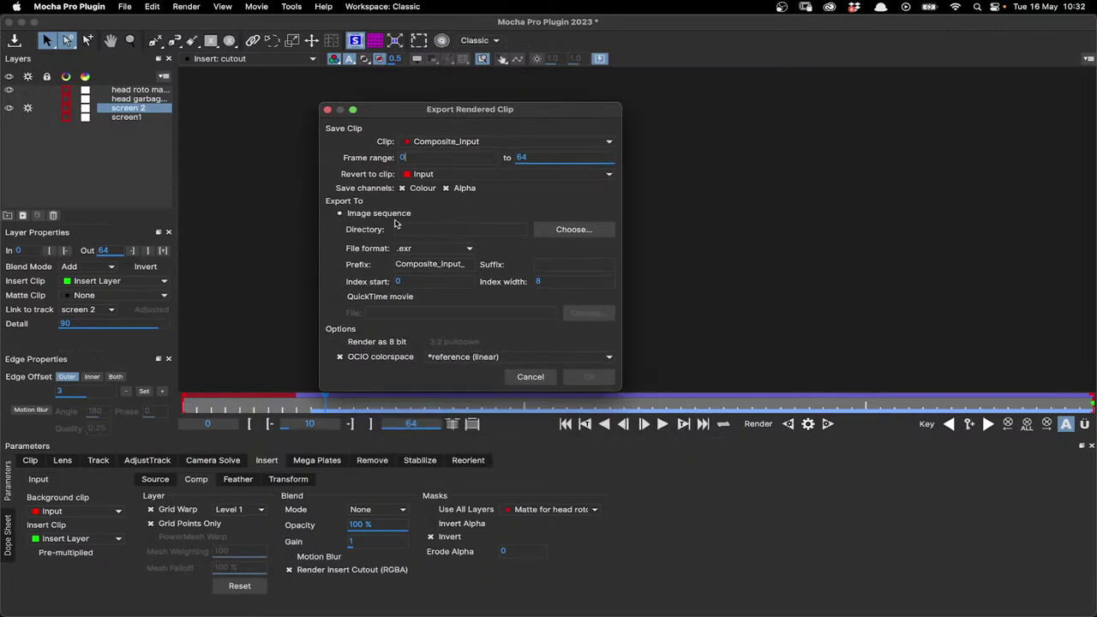
{"action": "left_click", "coordinate": [439, 254]}
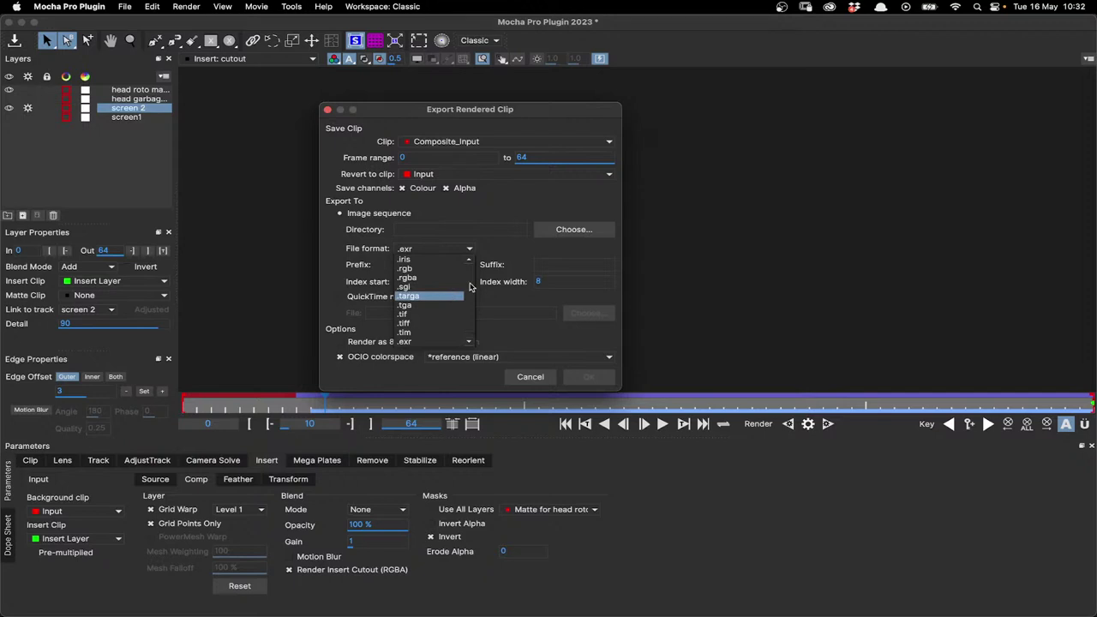
{"action": "left_click", "coordinate": [404, 341]}
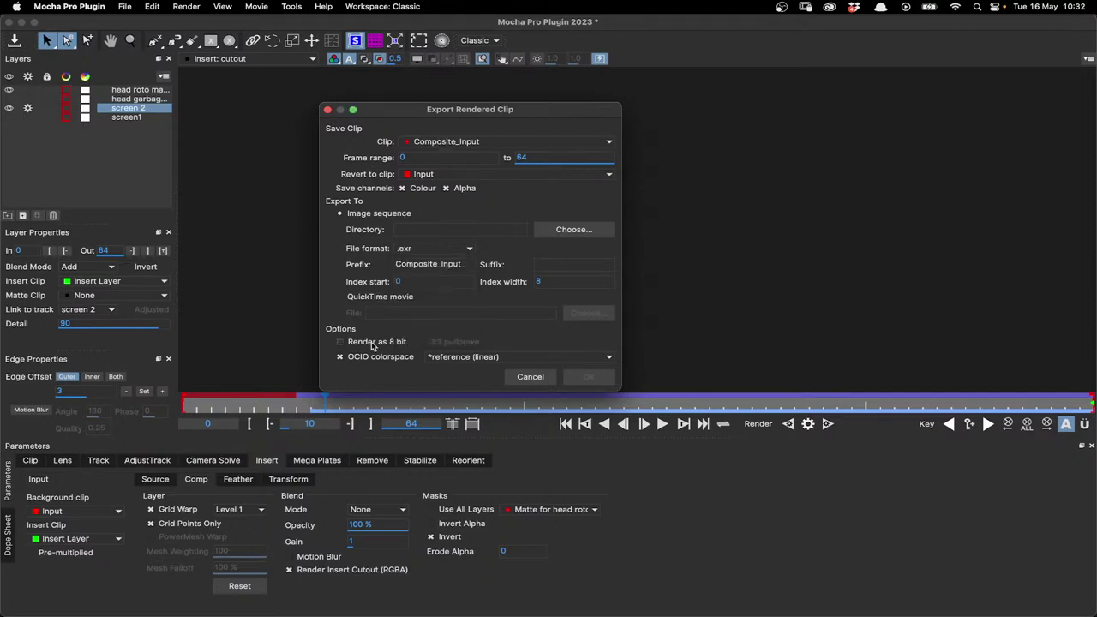
{"action": "left_click", "coordinate": [374, 298]}
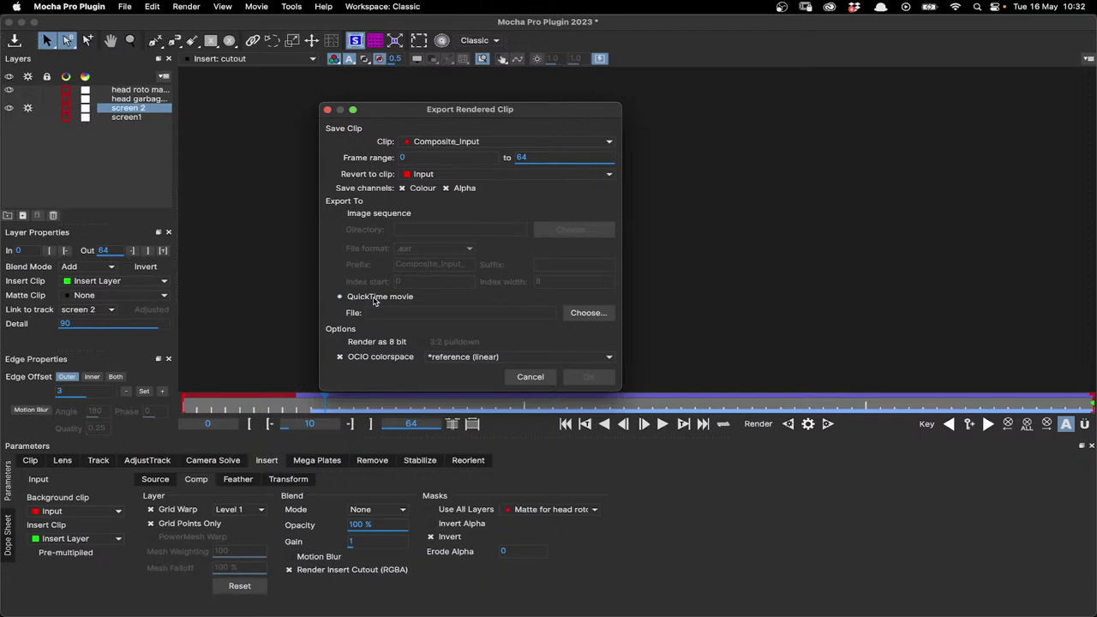
{"action": "left_click", "coordinate": [415, 144]}
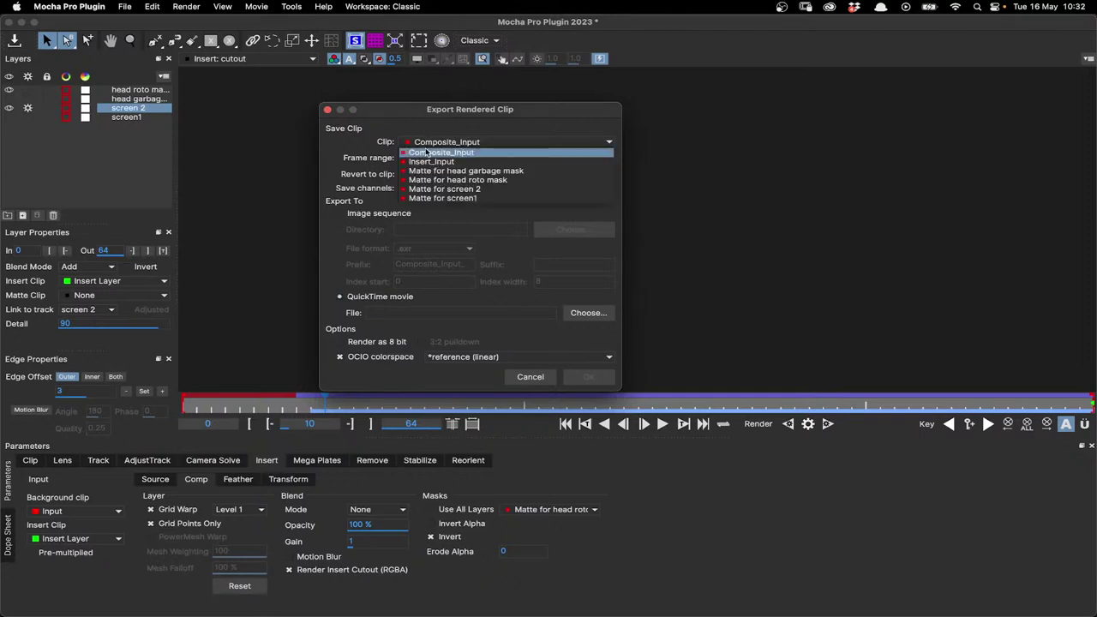
{"action": "left_click", "coordinate": [463, 138]}
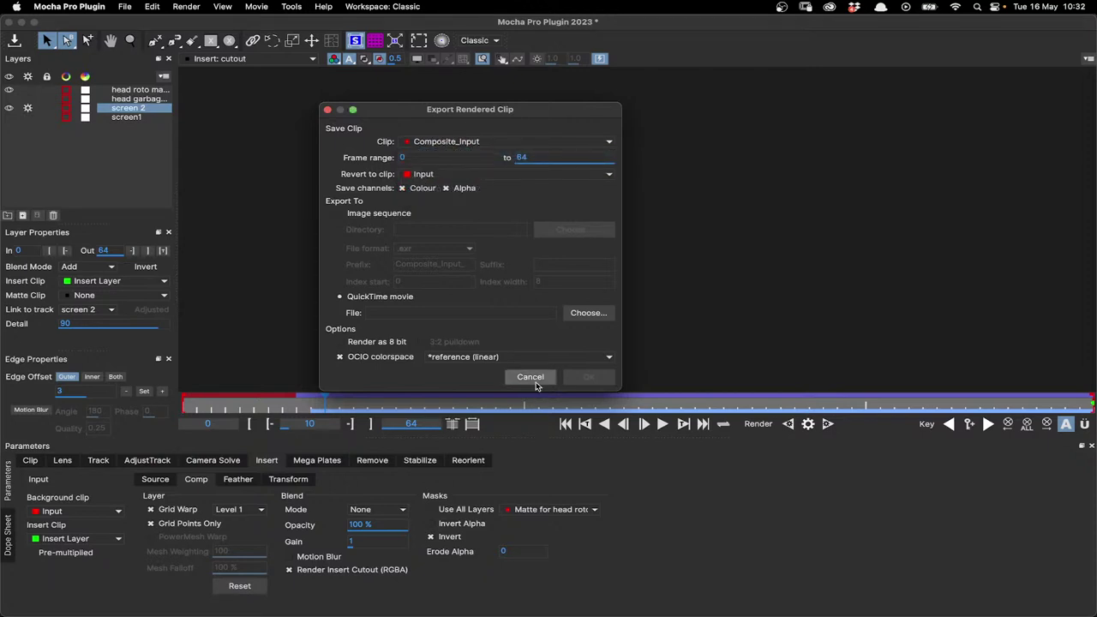
{"action": "left_click", "coordinate": [480, 357]}
{"action": "left_click", "coordinate": [357, 380]}
{"action": "left_click", "coordinate": [530, 378]}
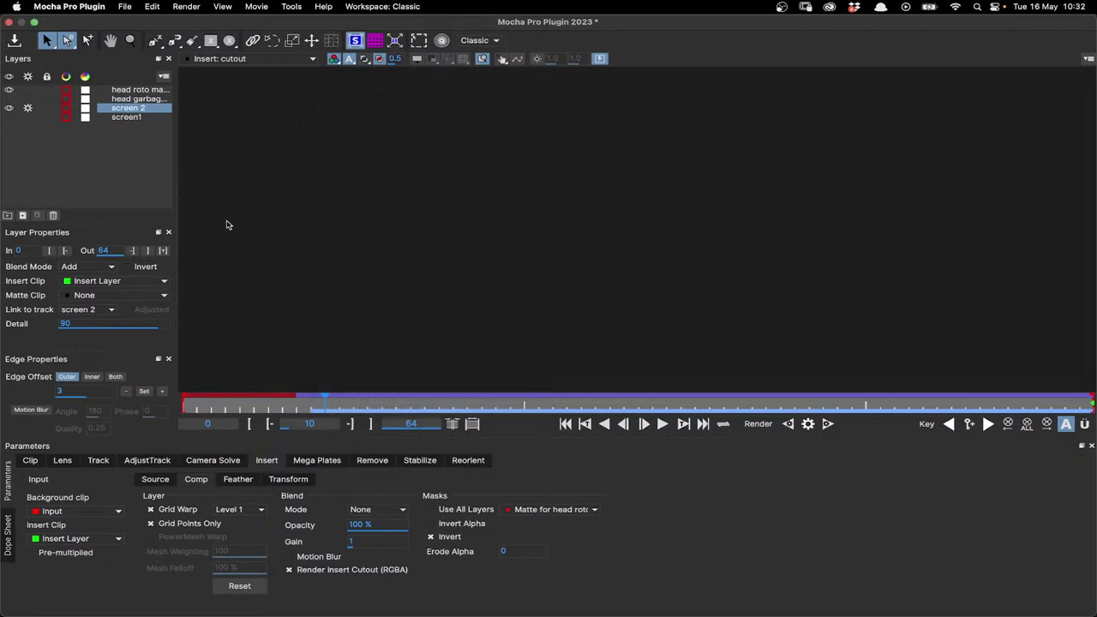
{"action": "left_click", "coordinate": [232, 62]}
{"action": "left_click", "coordinate": [223, 48]}
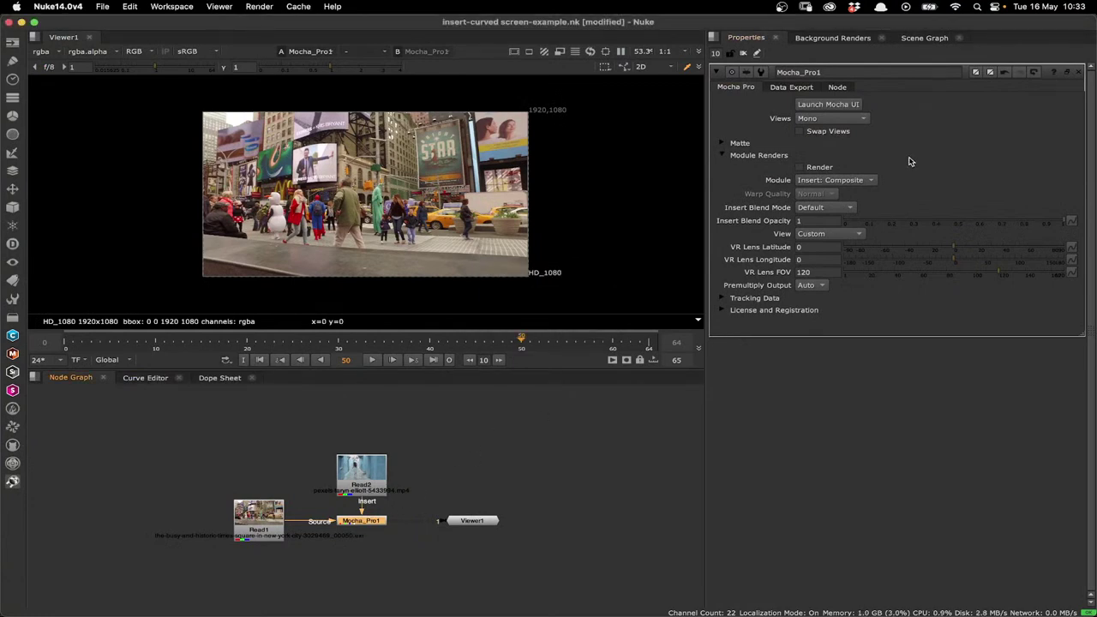
Step: Enable rendering of the Insert: Composite module on Mocha_Pro1 and check the inserted screen at frame 58
{"action": "left_click", "coordinate": [817, 168]}
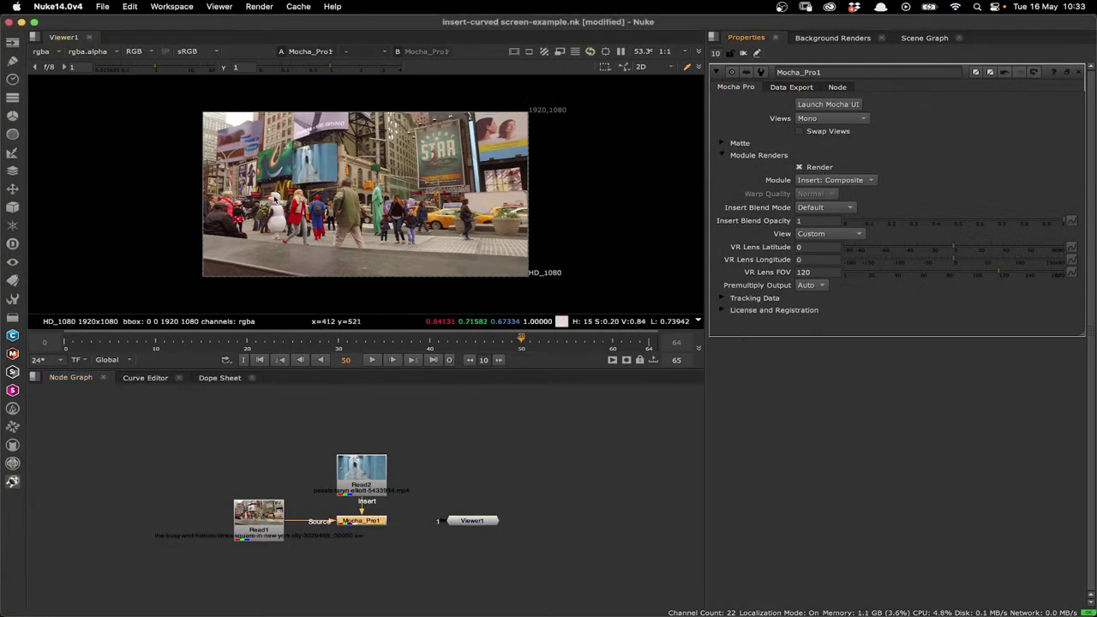
{"action": "left_click_drag", "start_coordinate": [523, 342], "coordinate": [594, 343]}
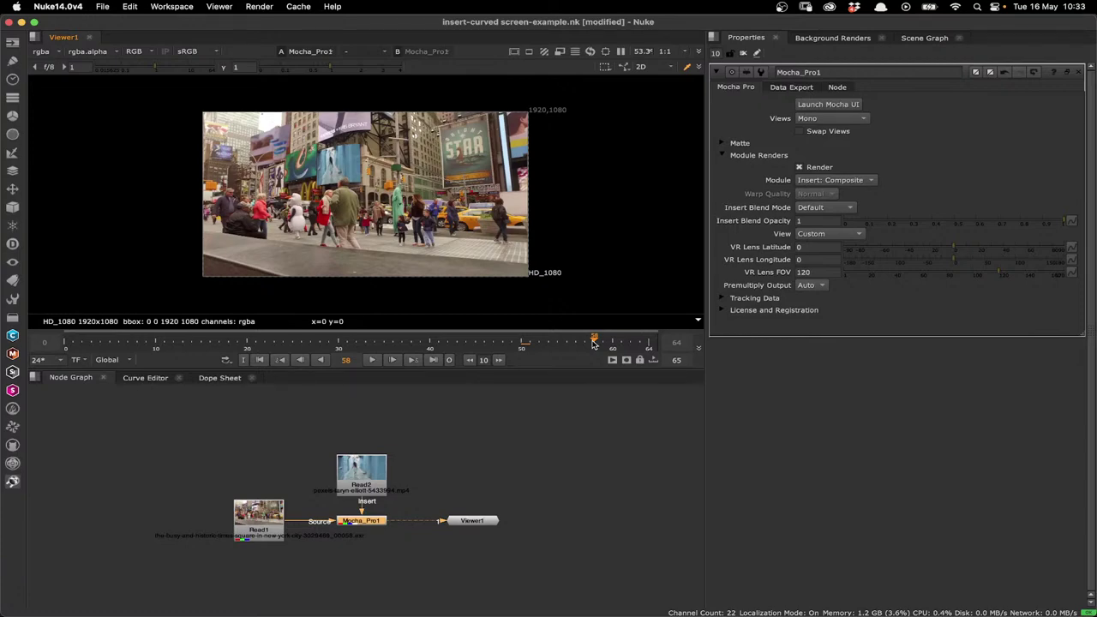
{"action": "scroll", "coordinate": [343, 189], "scroll_direction": "up", "scroll_amount": 3}
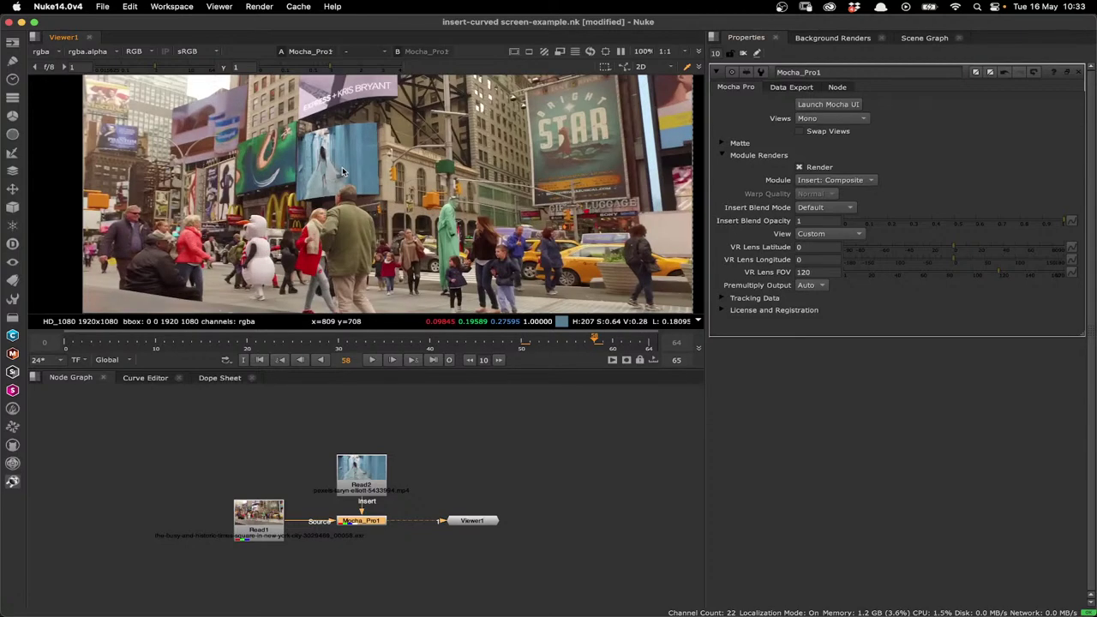
Step: Try the Multiply insert blend mode and review the available render modules, keeping Insert: Composite
{"action": "left_click", "coordinate": [845, 209]}
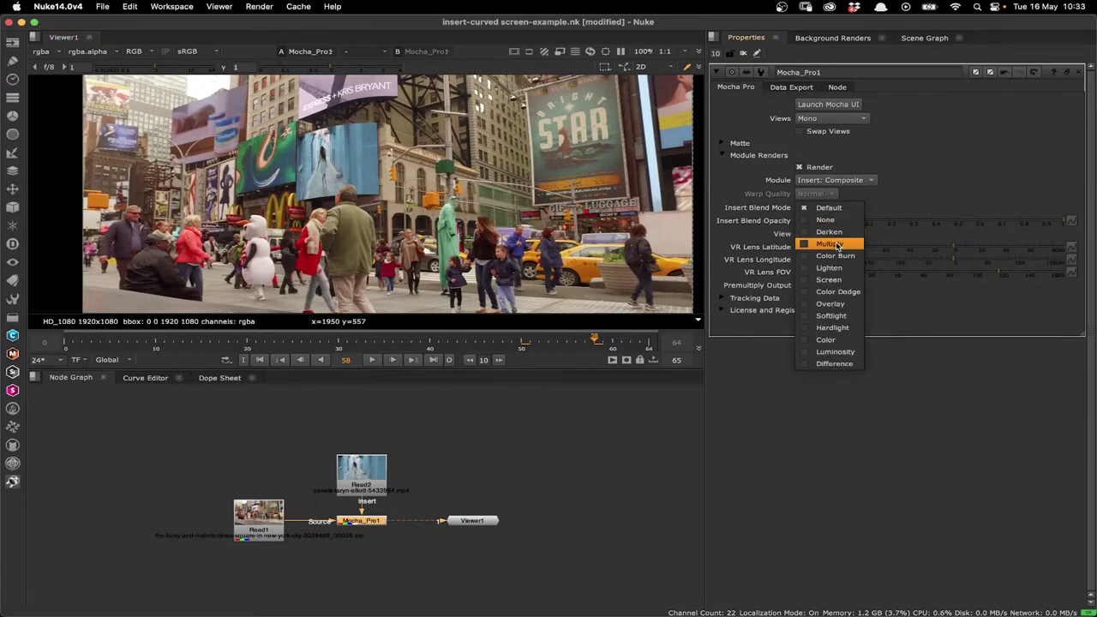
{"action": "left_click", "coordinate": [837, 244]}
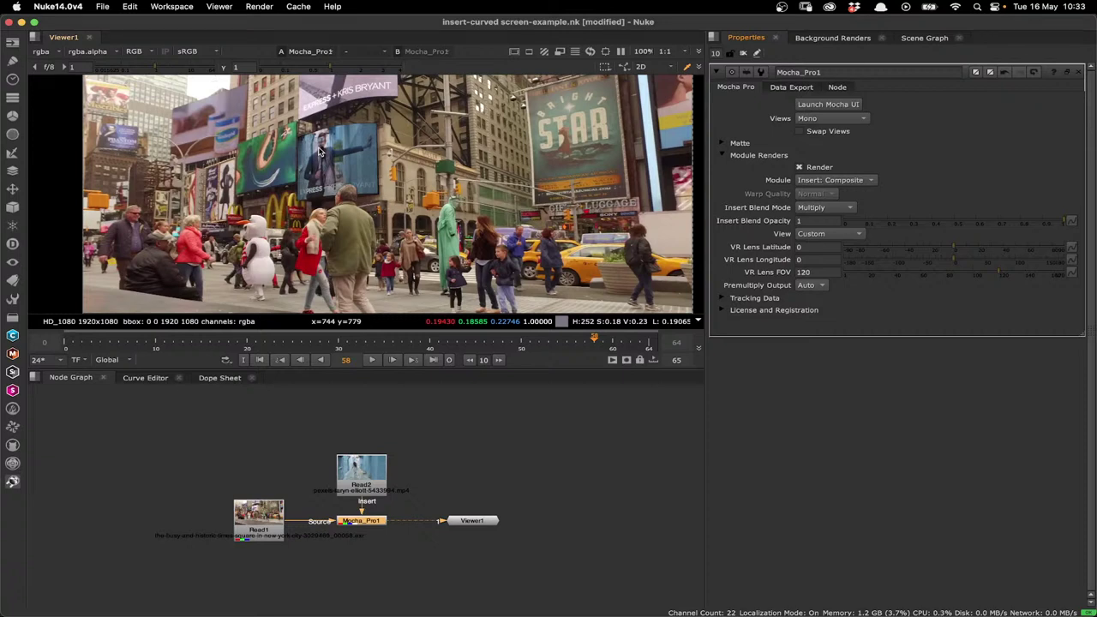
{"action": "left_click", "coordinate": [825, 181]}
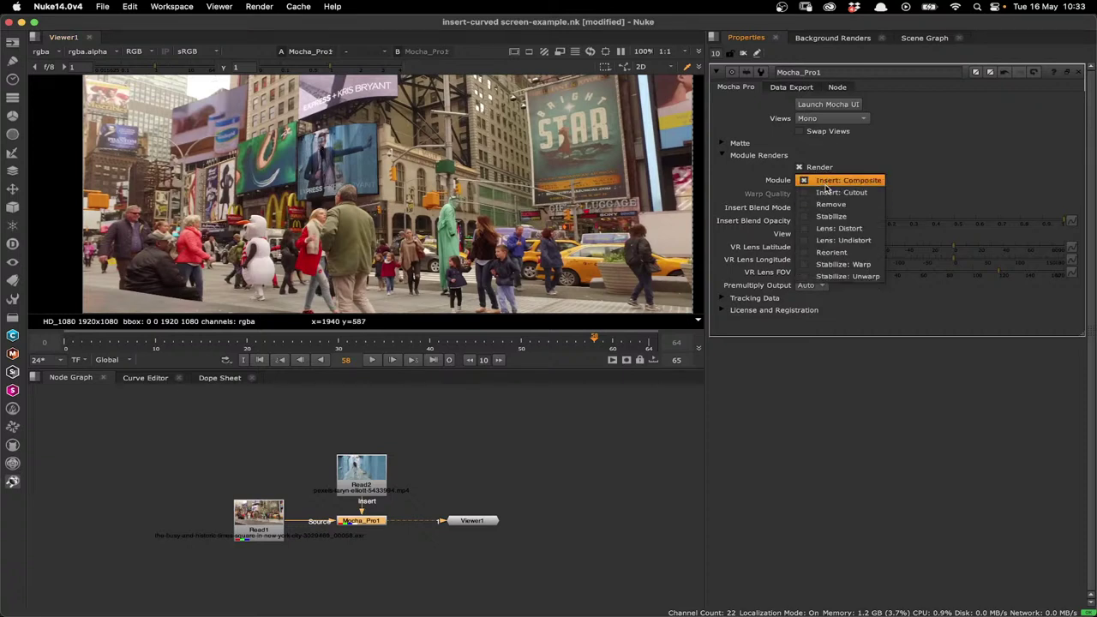
{"action": "left_click", "coordinate": [832, 182]}
{"action": "left_click", "coordinate": [834, 182]}
Step: Set the insert blend mode of Mocha_Pro1 to None and leave its module render switched off
{"action": "left_click", "coordinate": [830, 204]}
{"action": "left_click", "coordinate": [829, 207]}
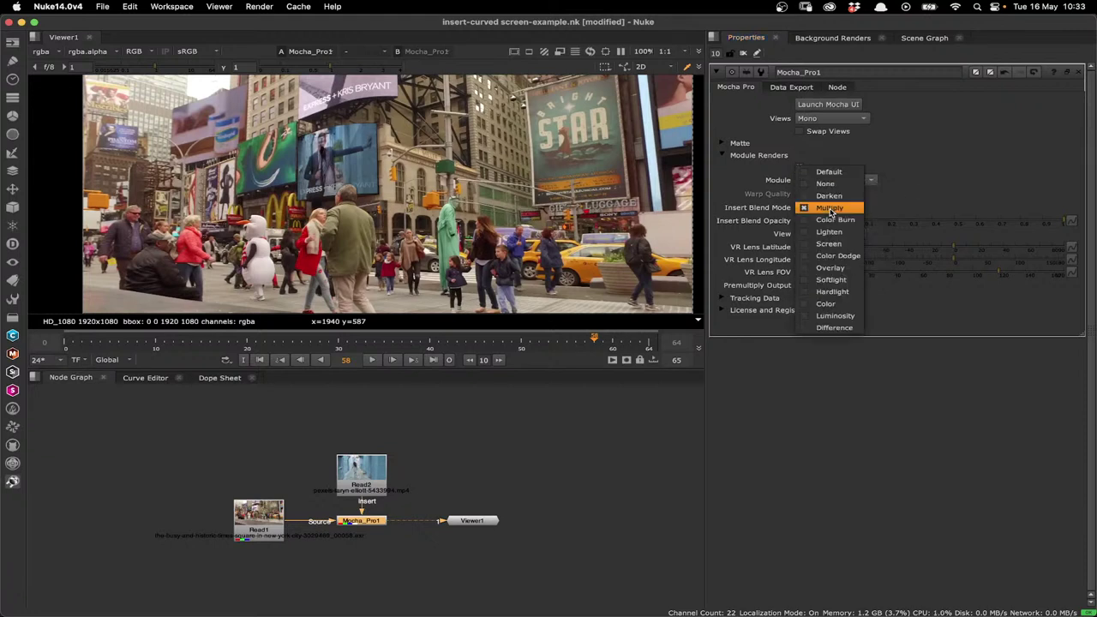
{"action": "left_click", "coordinate": [838, 184]}
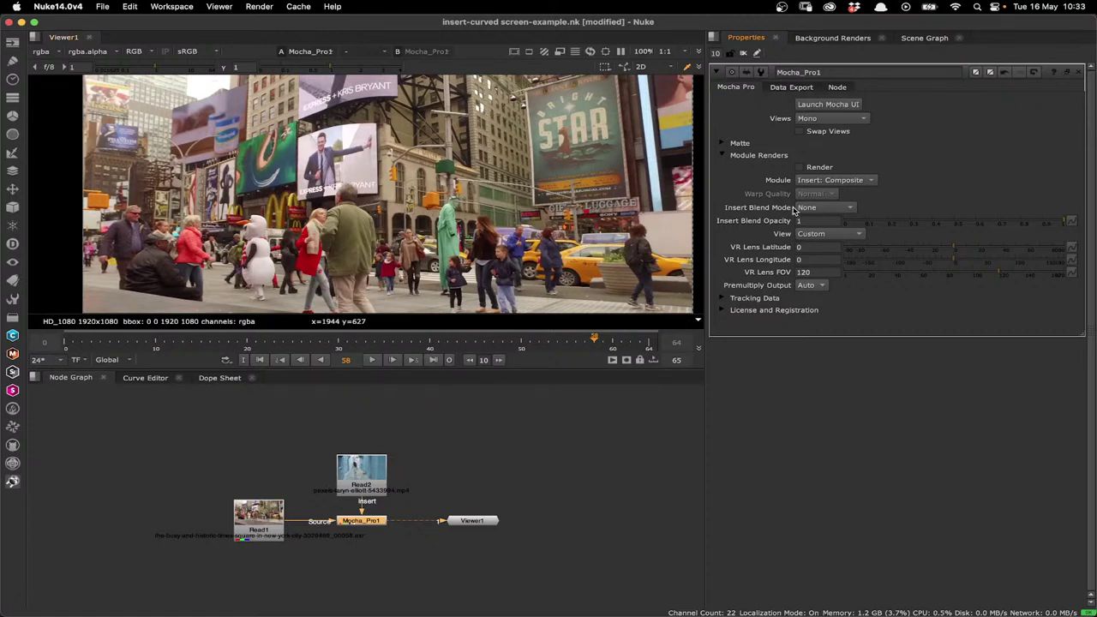
{"action": "left_click", "coordinate": [801, 167]}
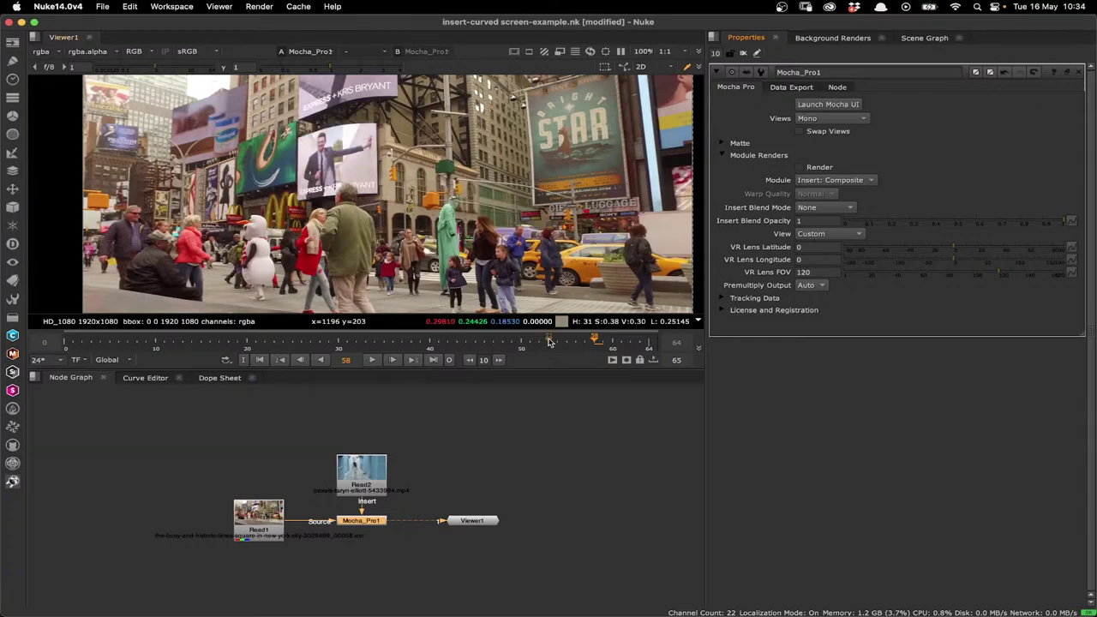
Step: Scrub through the street shot and play it back from the start of the visible frame range
{"action": "left_click_drag", "start_coordinate": [550, 342], "coordinate": [72, 347]}
{"action": "left_click_drag", "start_coordinate": [117, 349], "coordinate": [539, 349]}
{"action": "left_click_drag", "start_coordinate": [641, 348], "coordinate": [649, 348]}
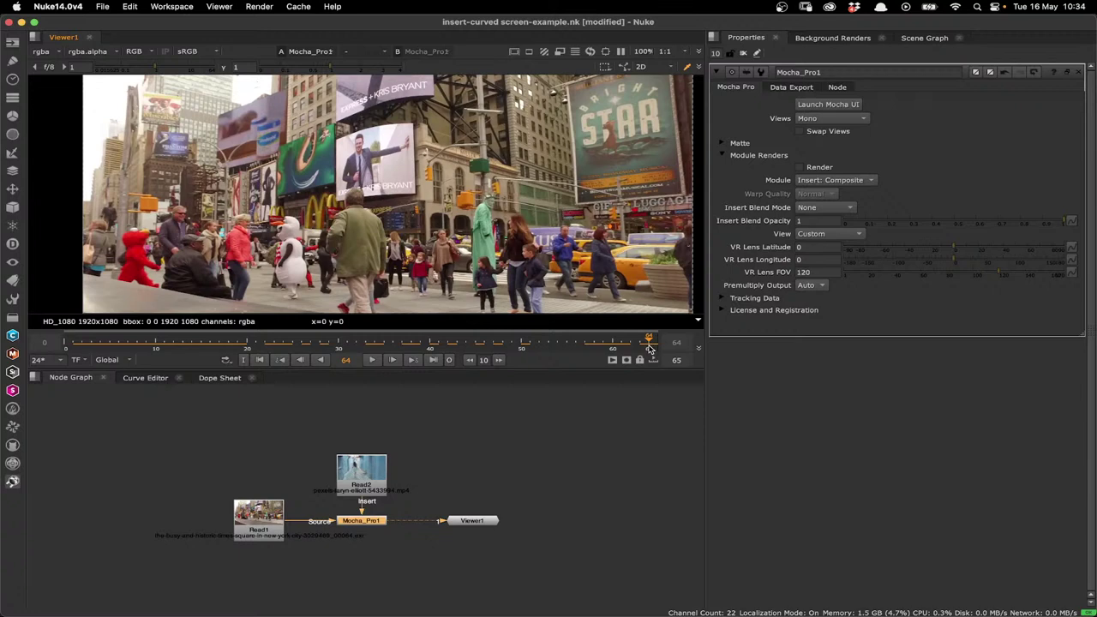
{"action": "left_click_drag", "start_coordinate": [649, 349], "coordinate": [515, 348]}
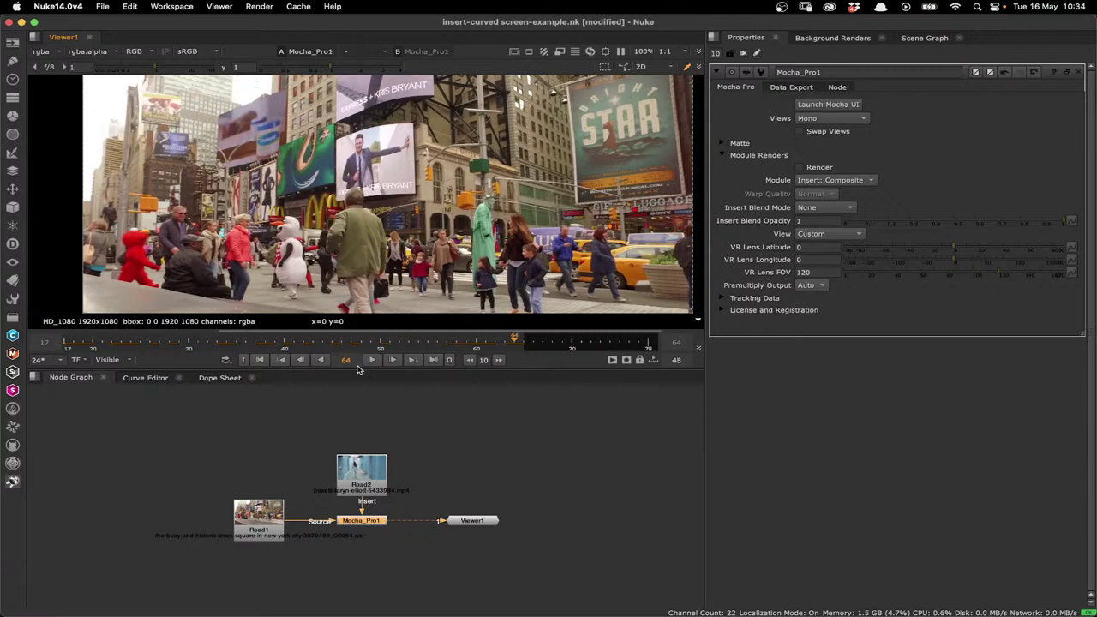
{"action": "left_click", "coordinate": [260, 360]}
{"action": "left_click", "coordinate": [372, 360]}
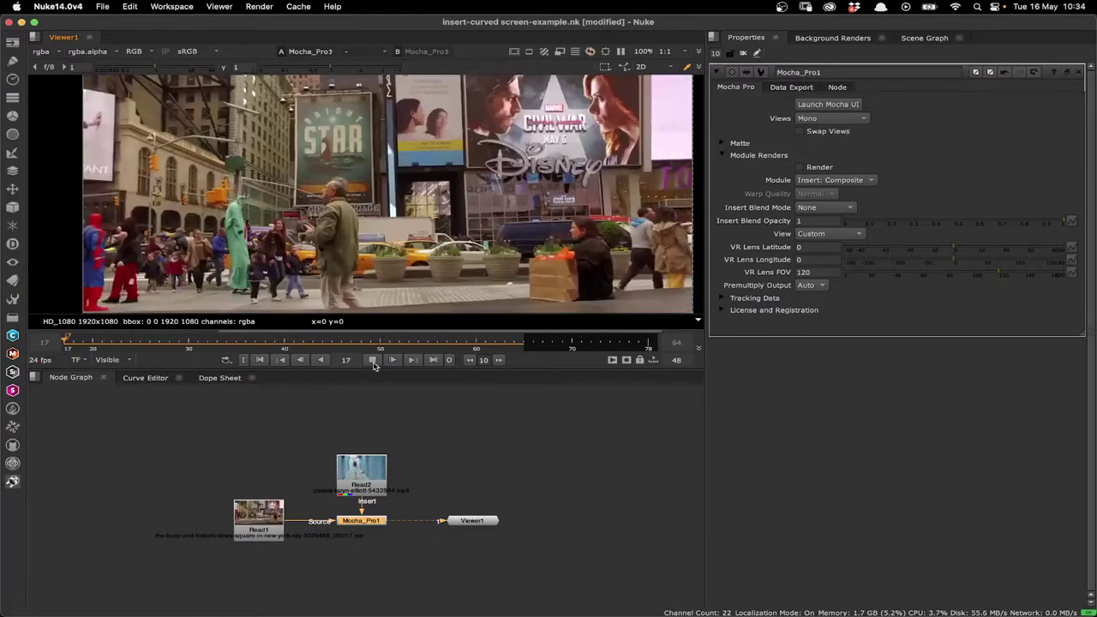
{"action": "left_click", "coordinate": [373, 360]}
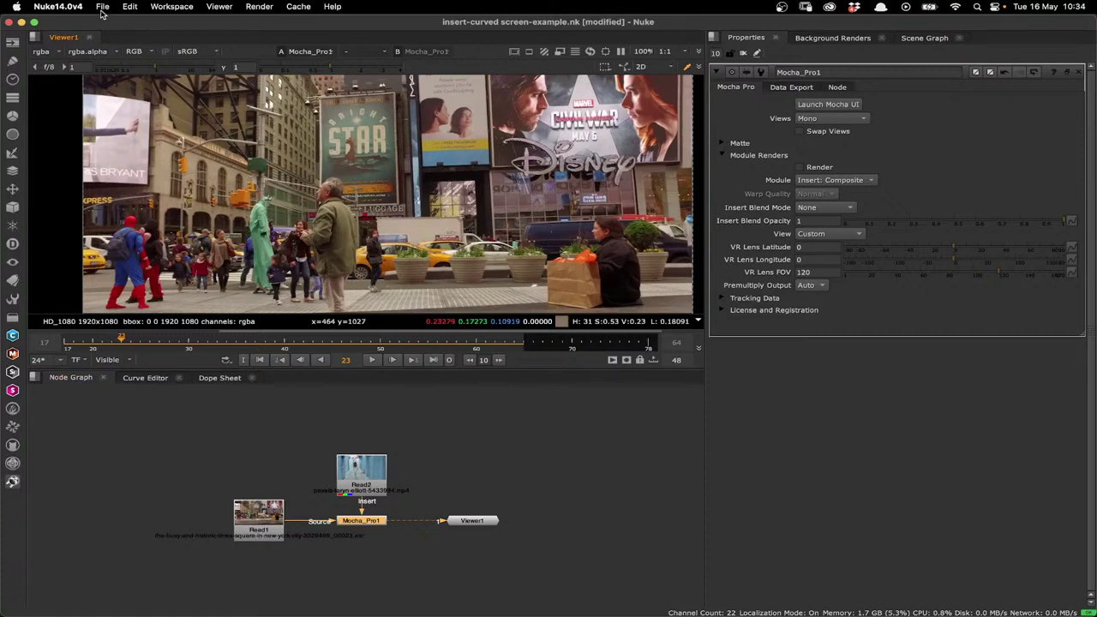
Step: Switch to the insert-mascara-example.nk Nuke session and launch the Mocha Pro interface from its Mocha_Pro1 node
{"action": "key", "text": "super+Tab"}
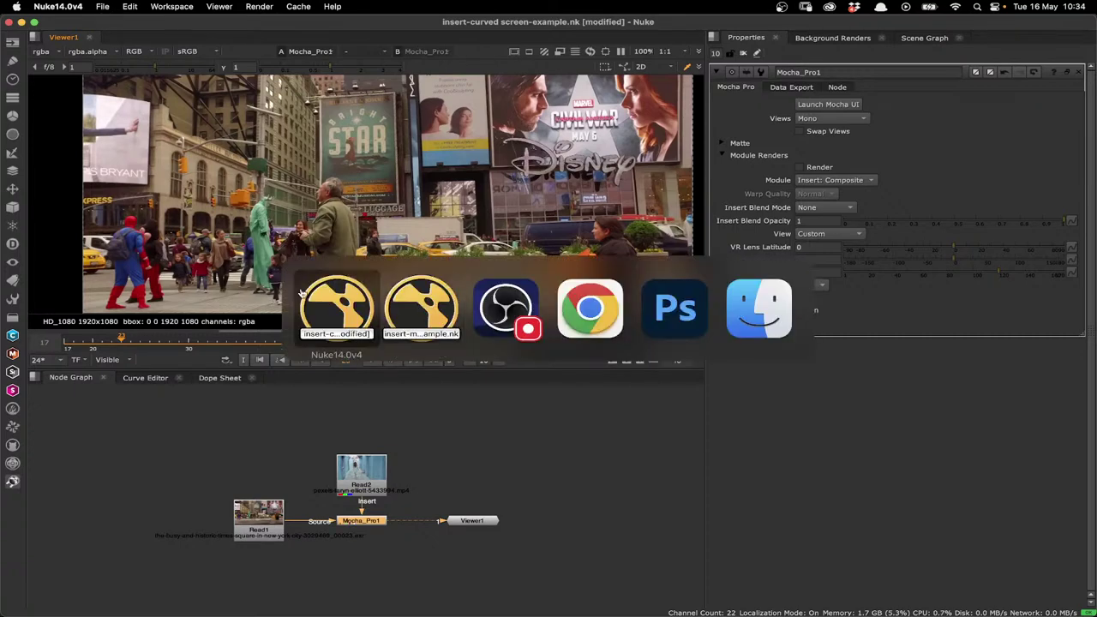
{"action": "left_click", "coordinate": [420, 310]}
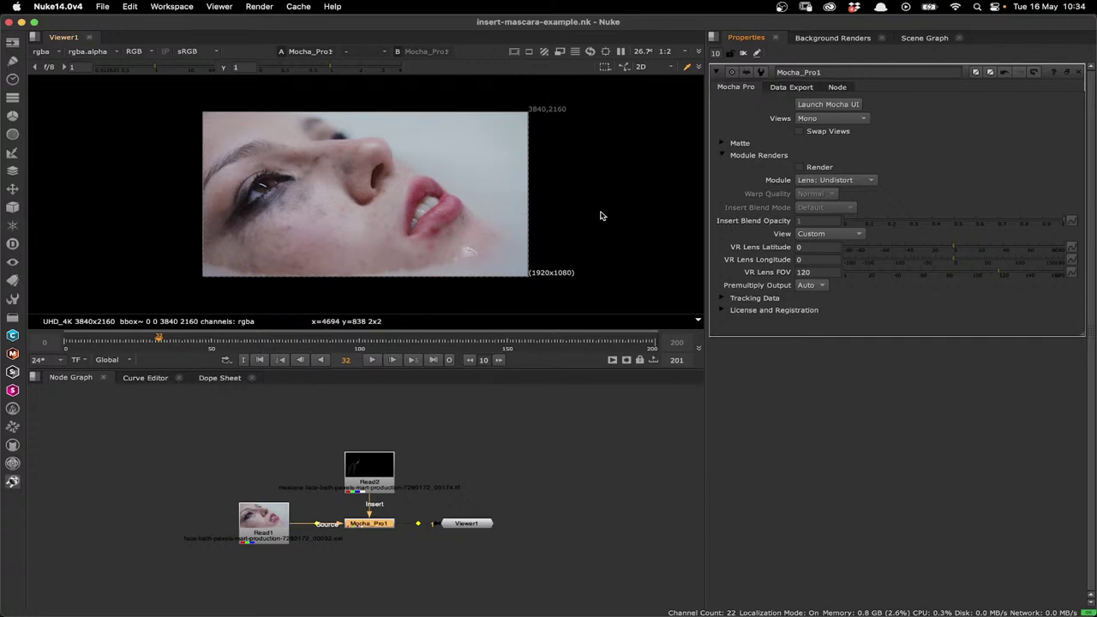
{"action": "left_click", "coordinate": [820, 104]}
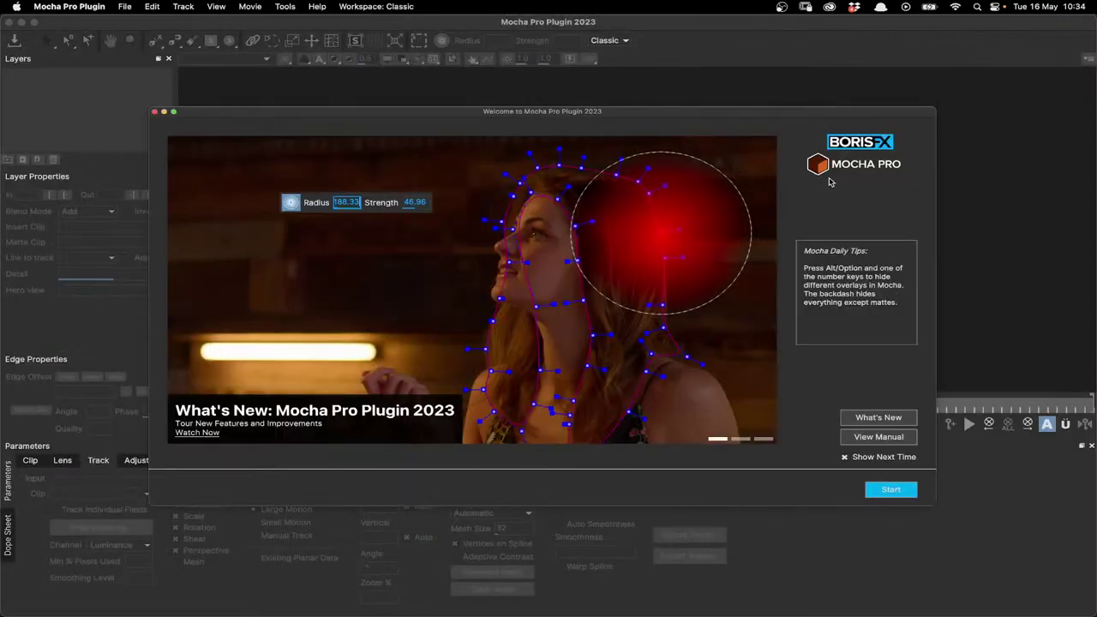
{"action": "left_click", "coordinate": [899, 492]}
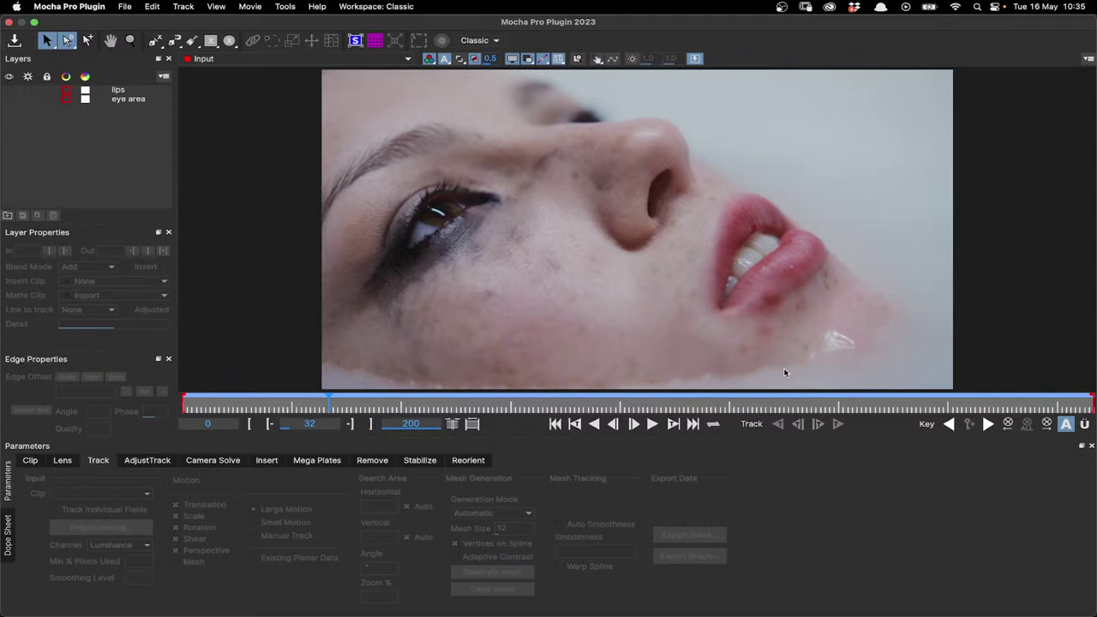
Step: Play and scrub through the face footage to examine the movement around the eye and lips
{"action": "left_click", "coordinate": [653, 424]}
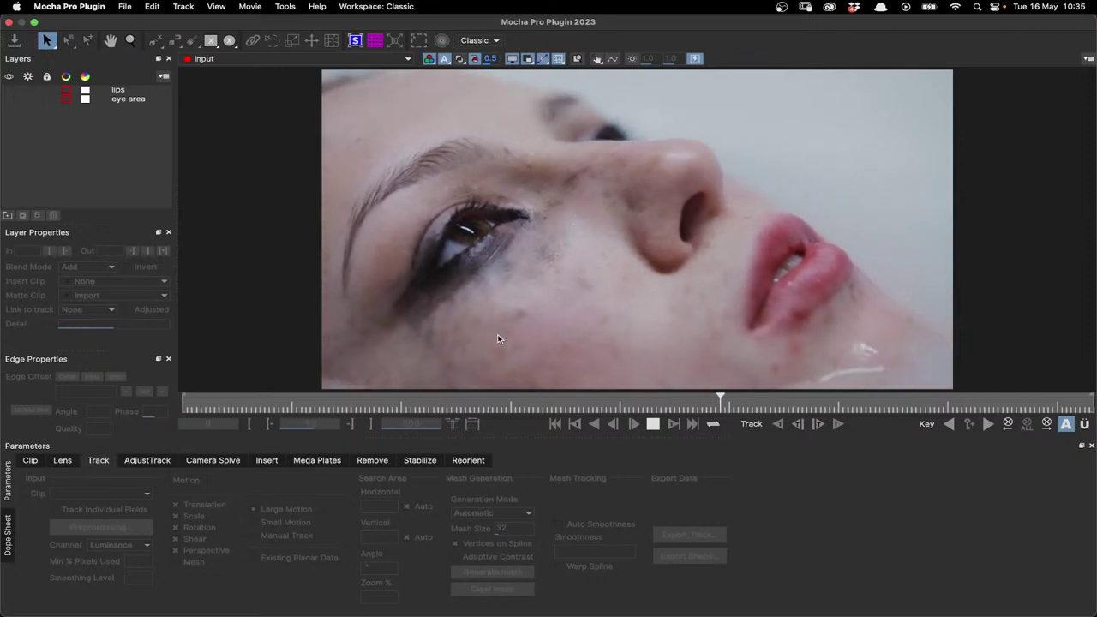
{"action": "left_click", "coordinate": [655, 424]}
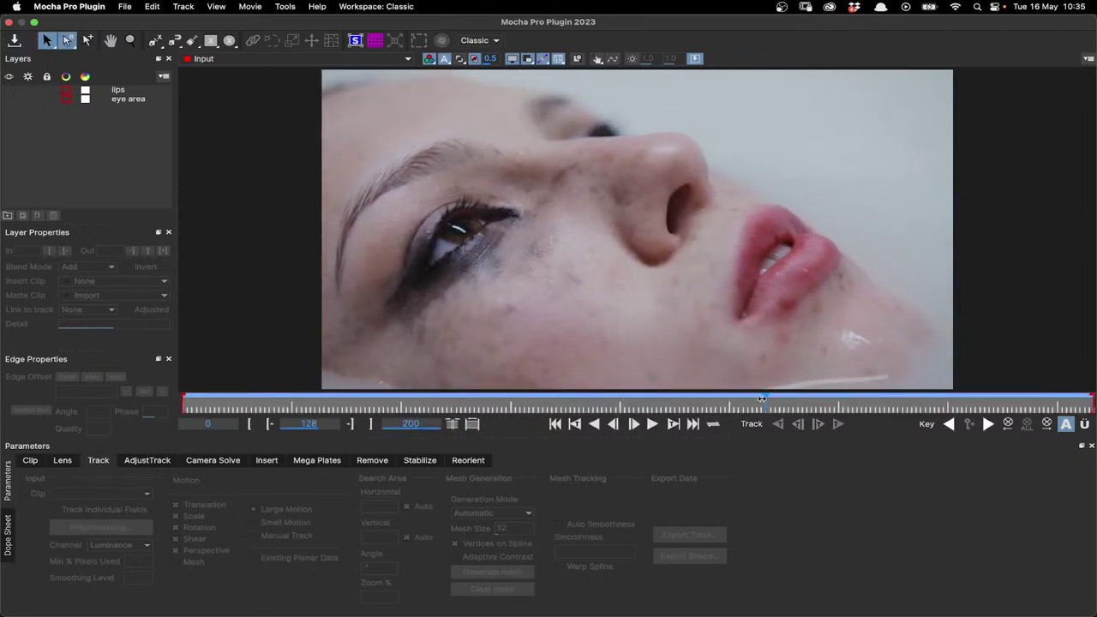
{"action": "left_click", "coordinate": [622, 407]}
{"action": "left_click_drag", "start_coordinate": [622, 410], "coordinate": [428, 408]}
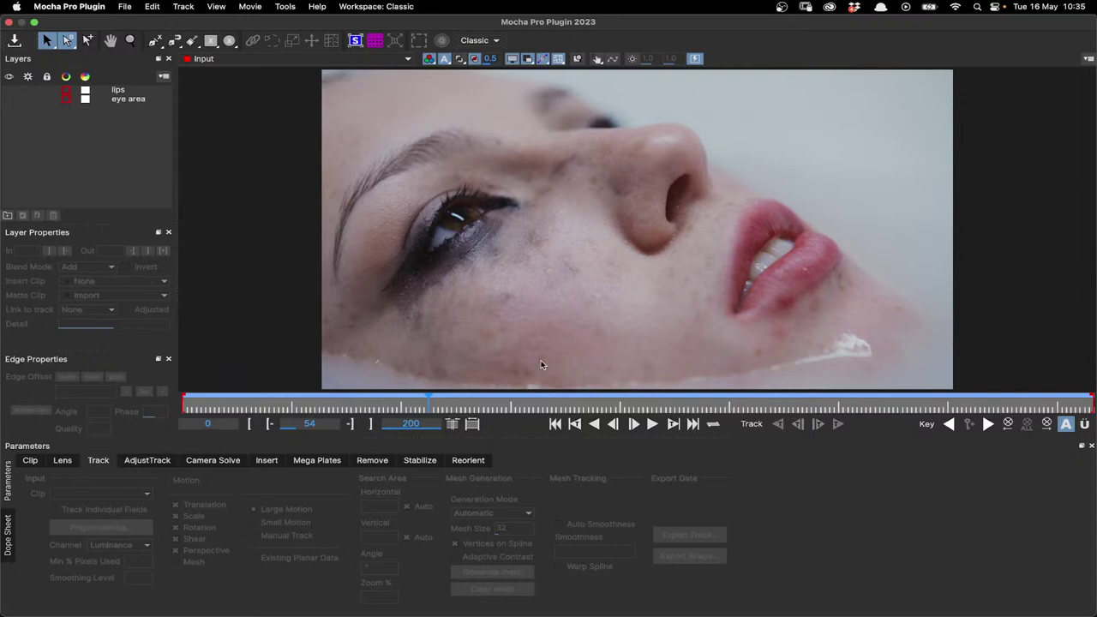
{"action": "left_click_drag", "start_coordinate": [427, 403], "coordinate": [194, 417]}
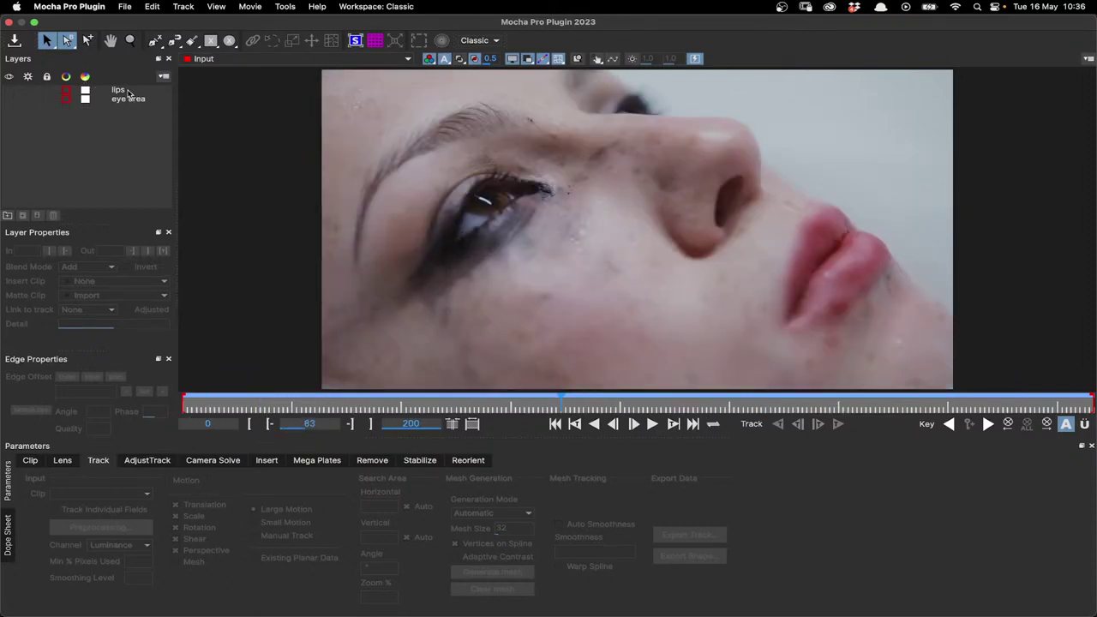
Step: Select the eye area layer, make it visible, and move to frame 174 to show its tracked mesh
{"action": "left_click", "coordinate": [128, 99]}
{"action": "left_click", "coordinate": [10, 99]}
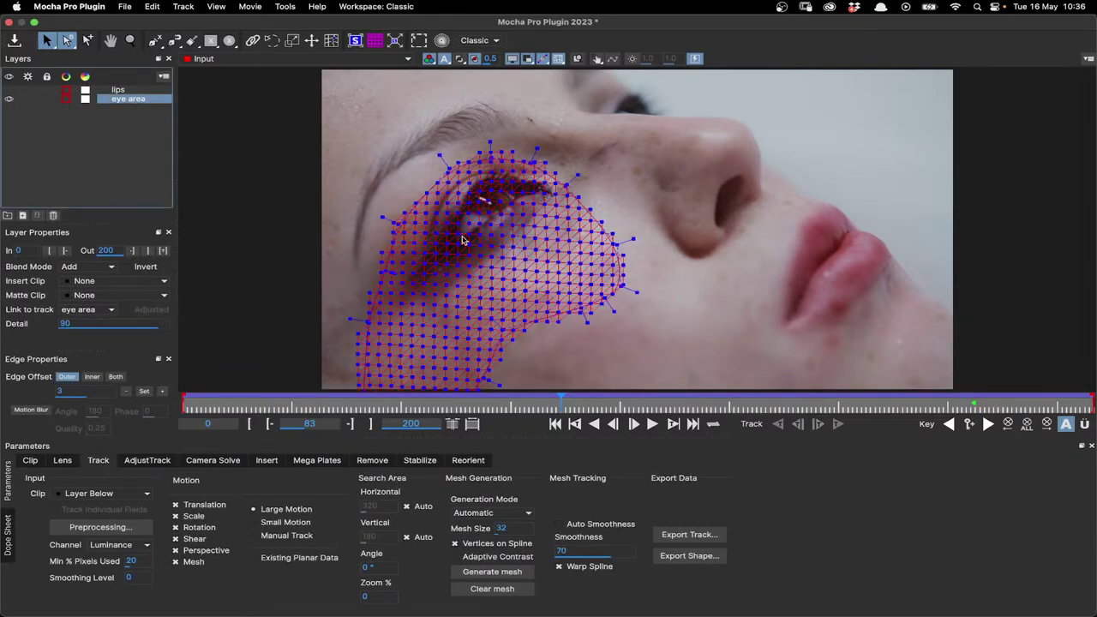
{"action": "left_click_drag", "start_coordinate": [562, 402], "coordinate": [976, 403]}
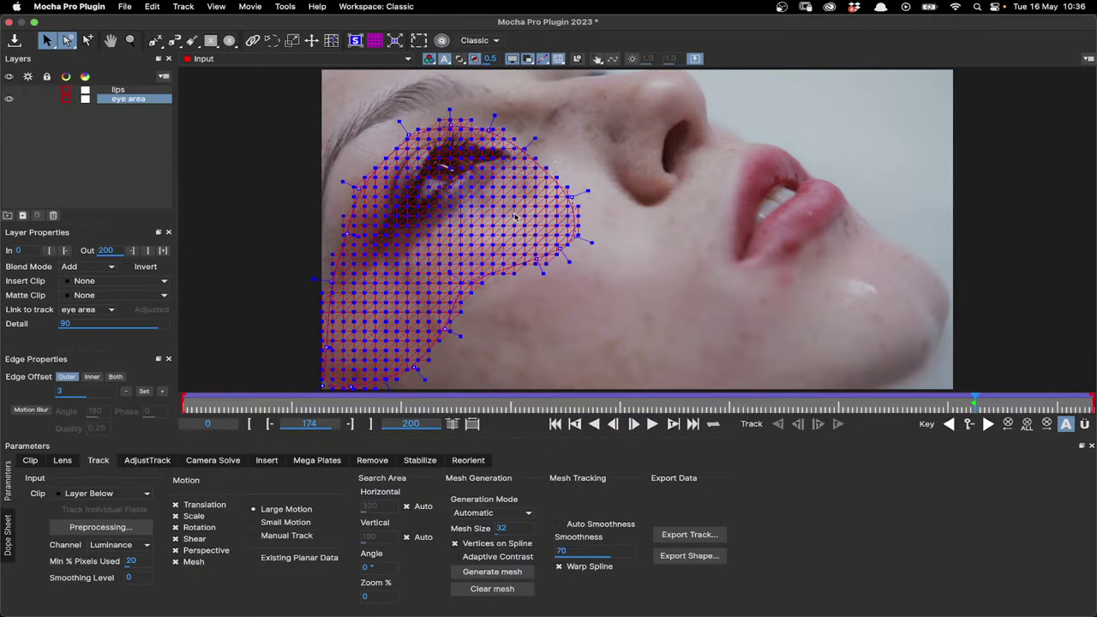
Step: Keep Automatic as the mesh generation mode, hide the eye area layer, and draw a closed spline around the eye and upper cheek
{"action": "left_click", "coordinate": [505, 513]}
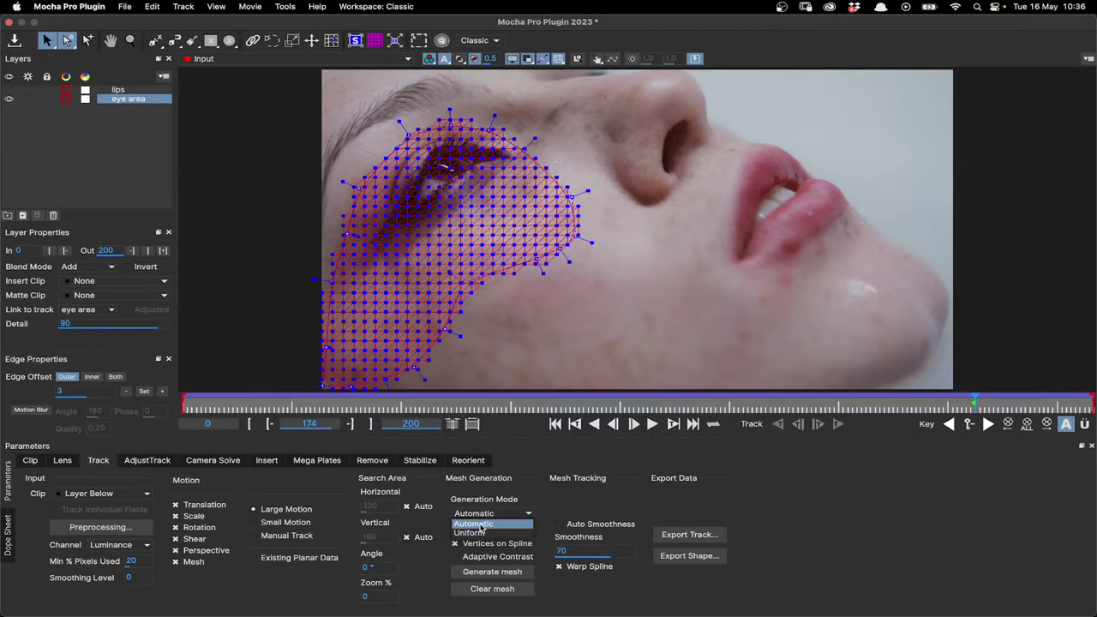
{"action": "left_click", "coordinate": [481, 525]}
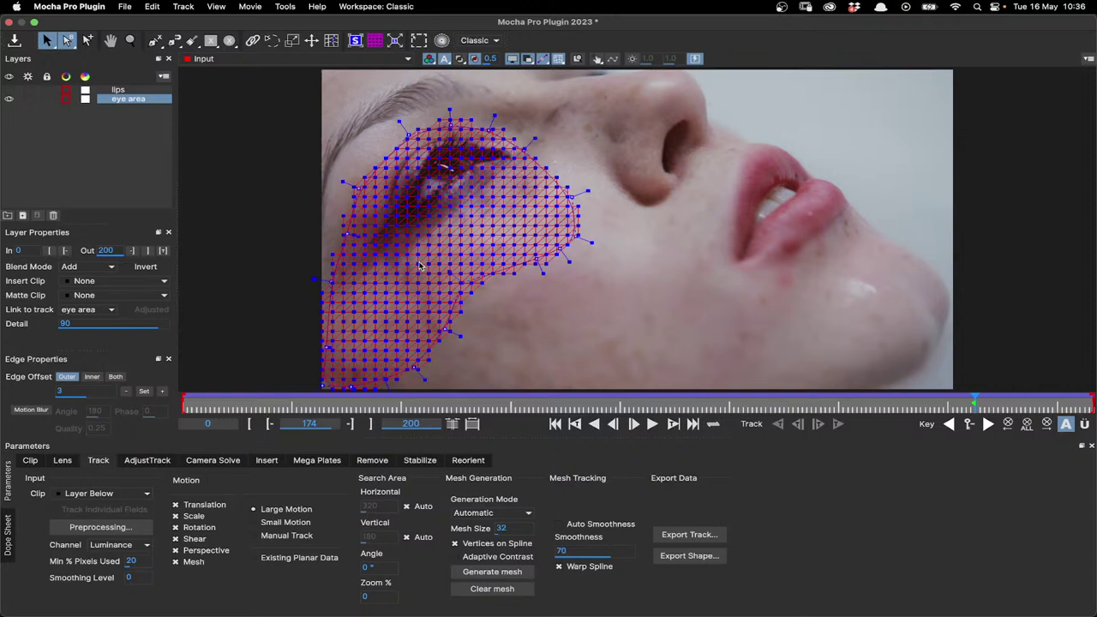
{"action": "key", "text": "Down"}
{"action": "left_click", "coordinate": [11, 104]}
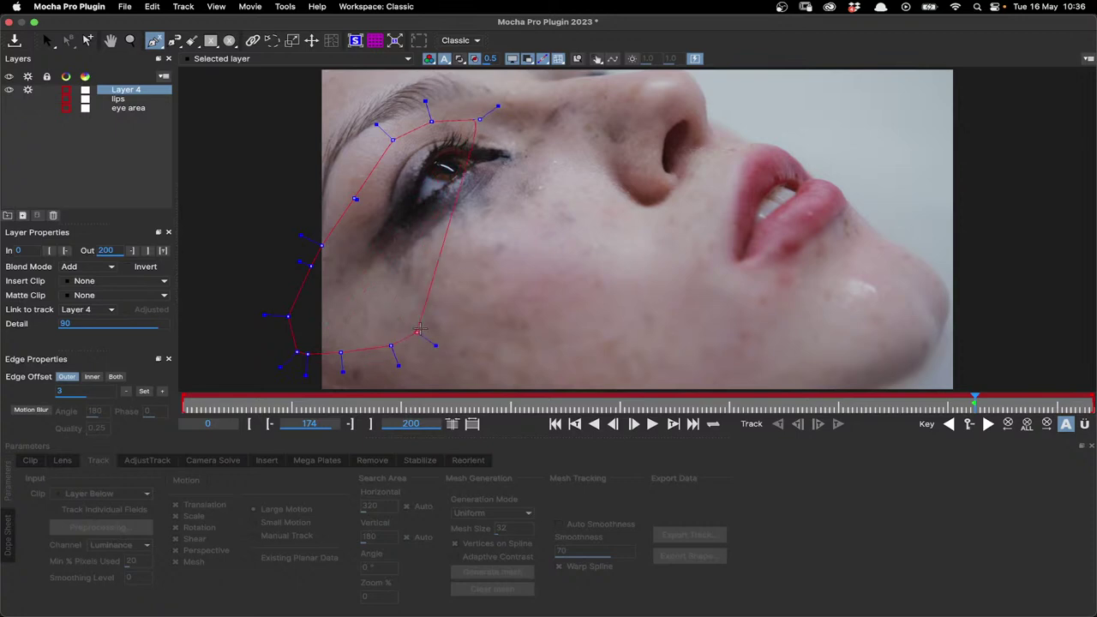
{"action": "left_click_drag", "start_coordinate": [519, 236], "coordinate": [535, 206]}
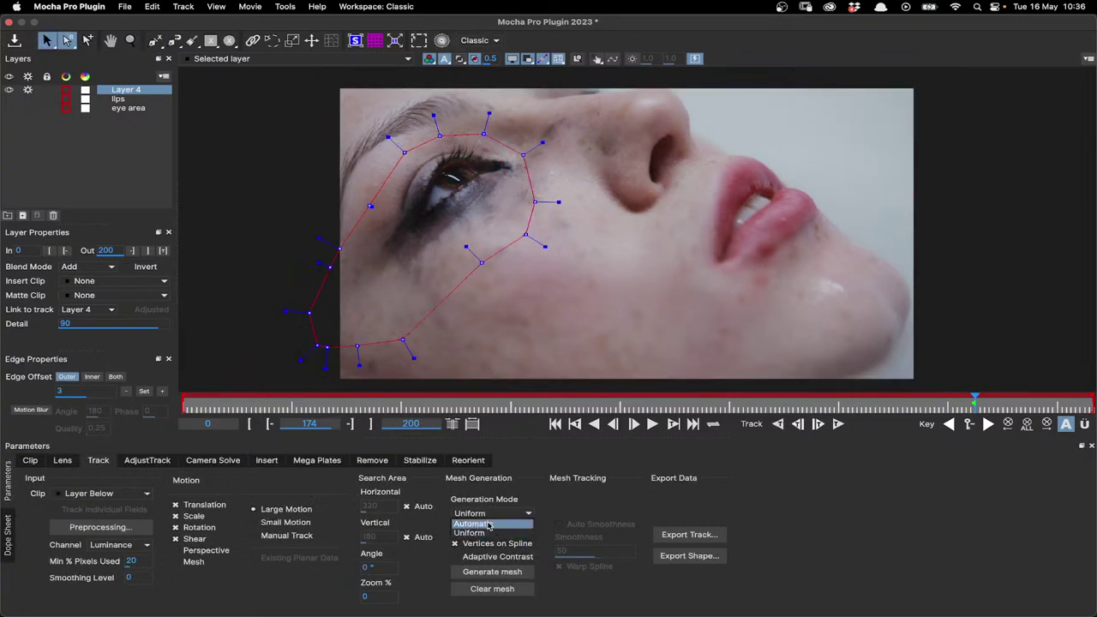
Step: Generate an Automatic mesh for the new eye shape, then regenerate it with Adaptive Contrast enabled
{"action": "left_click", "coordinate": [492, 528]}
{"action": "left_click", "coordinate": [497, 572]}
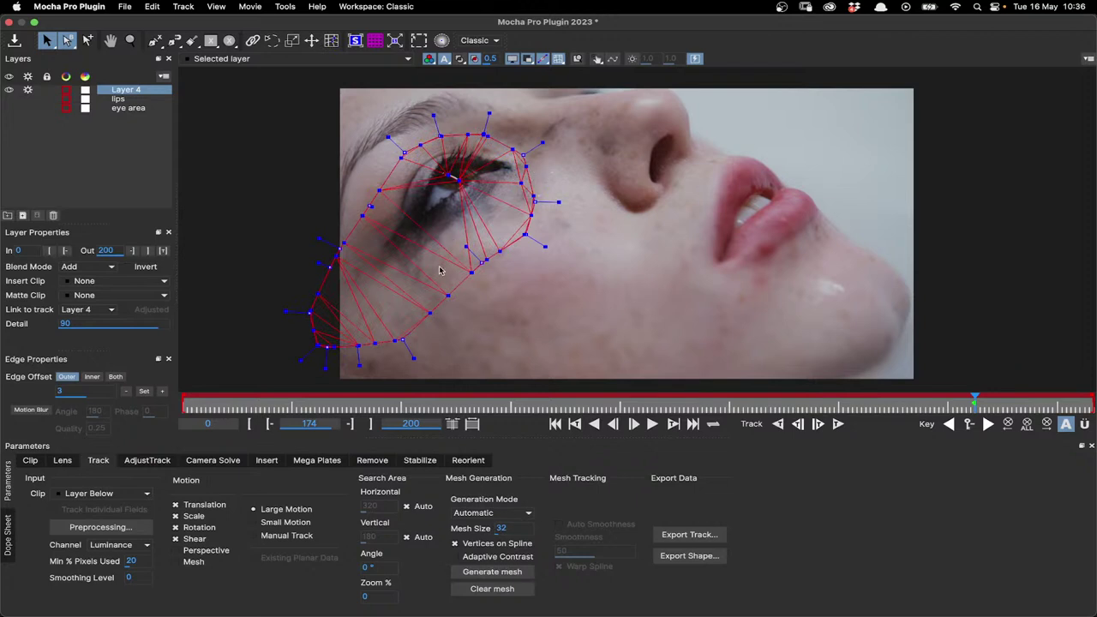
{"action": "scroll", "coordinate": [439, 271], "scroll_direction": "up", "scroll_amount": 1}
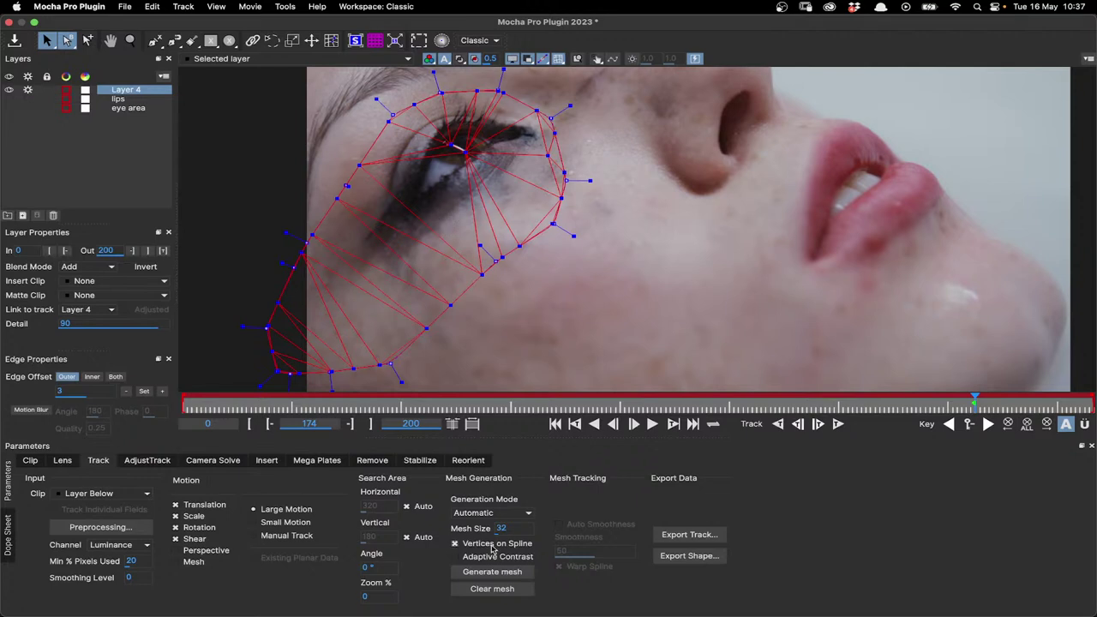
{"action": "left_click", "coordinate": [456, 557]}
{"action": "left_click", "coordinate": [492, 572]}
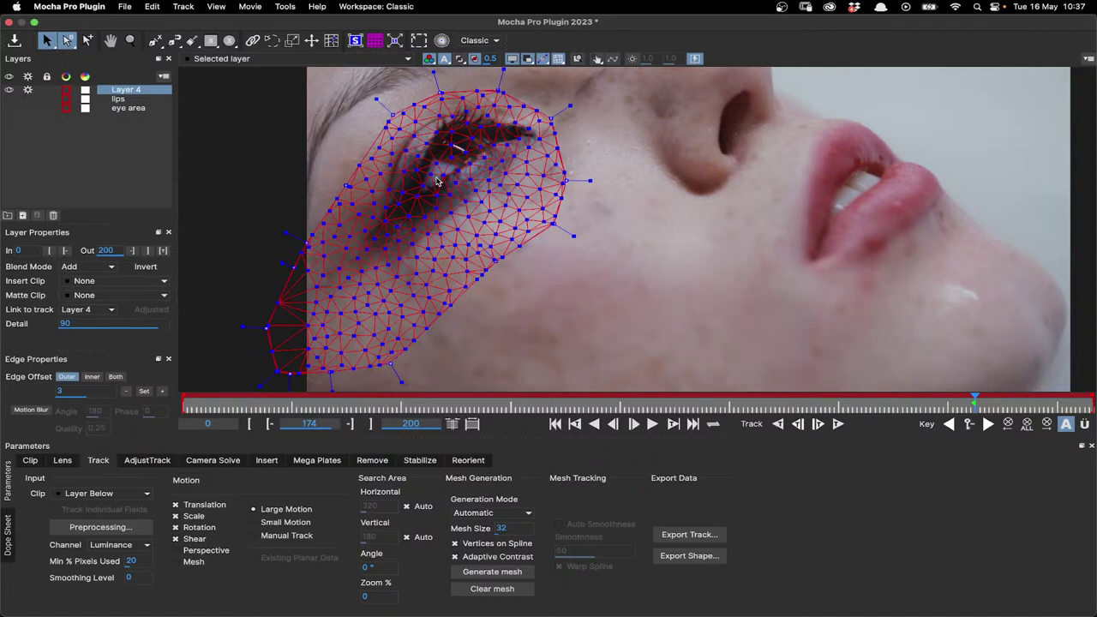
Step: Set the generation mode to Uniform and regenerate the new eye shape's mesh
{"action": "left_click", "coordinate": [490, 513]}
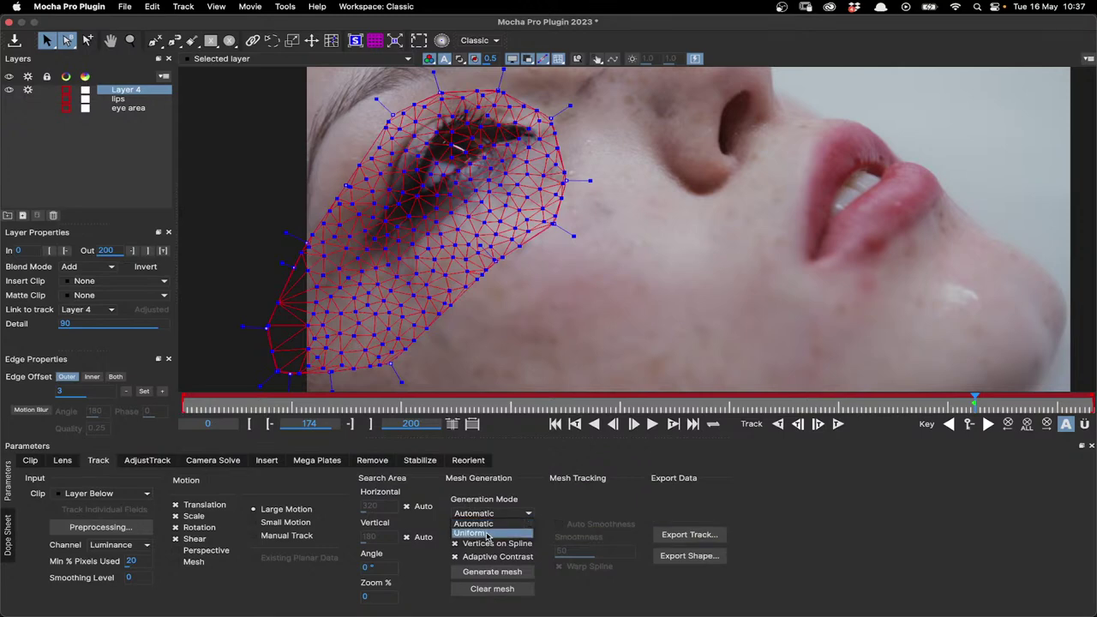
{"action": "left_click", "coordinate": [488, 534]}
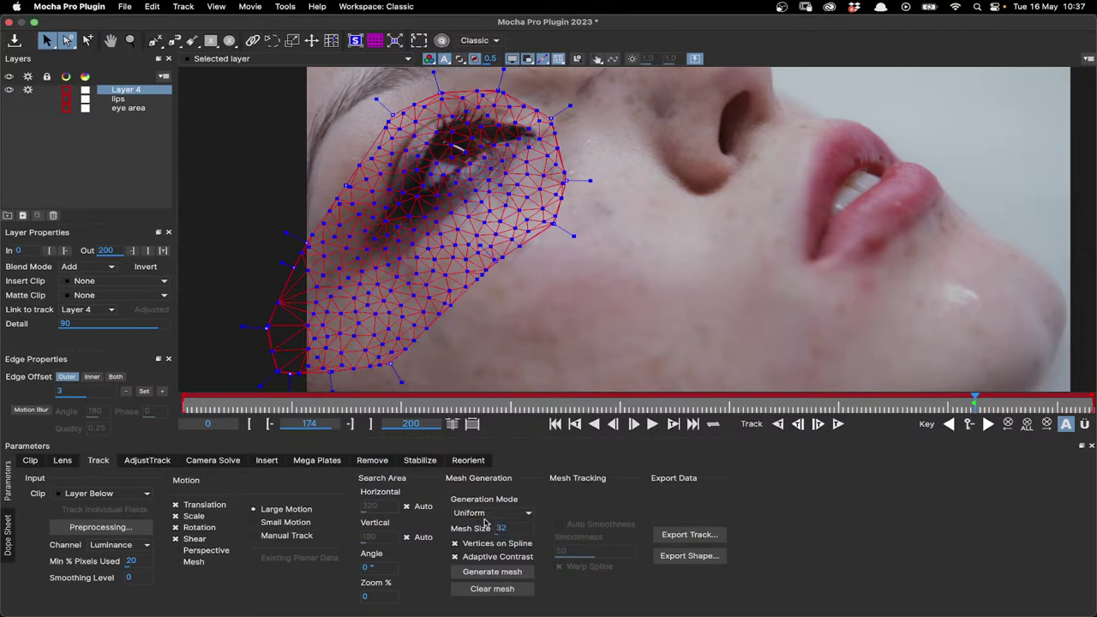
{"action": "left_click", "coordinate": [492, 572]}
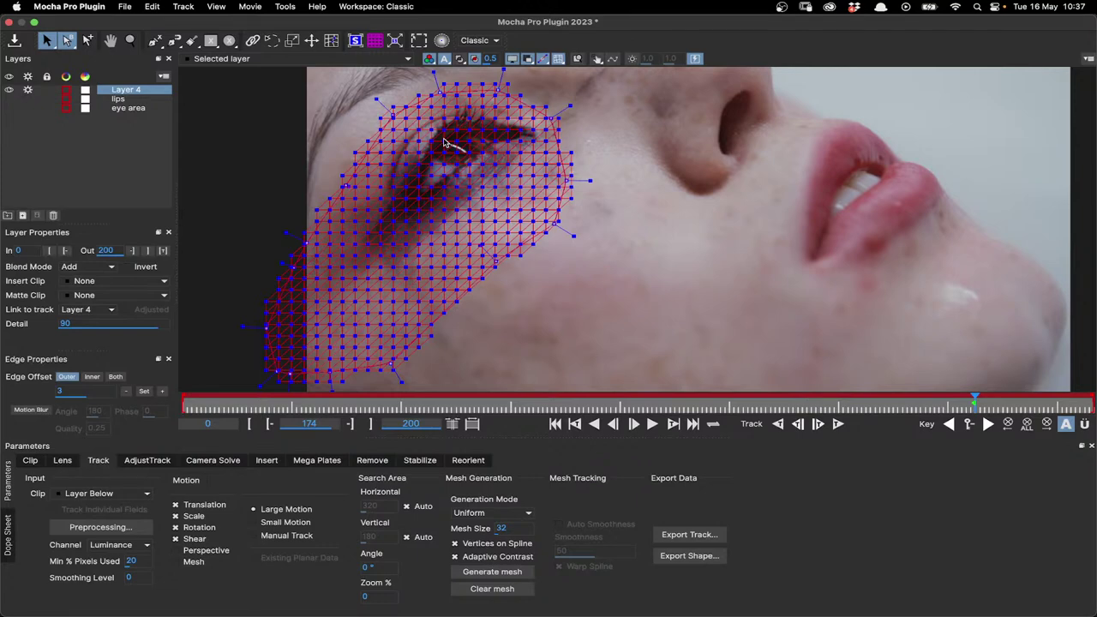
Step: Turn on the matte overlay and examine how the uniform mesh covers the shape around the eye
{"action": "left_click", "coordinate": [461, 59]}
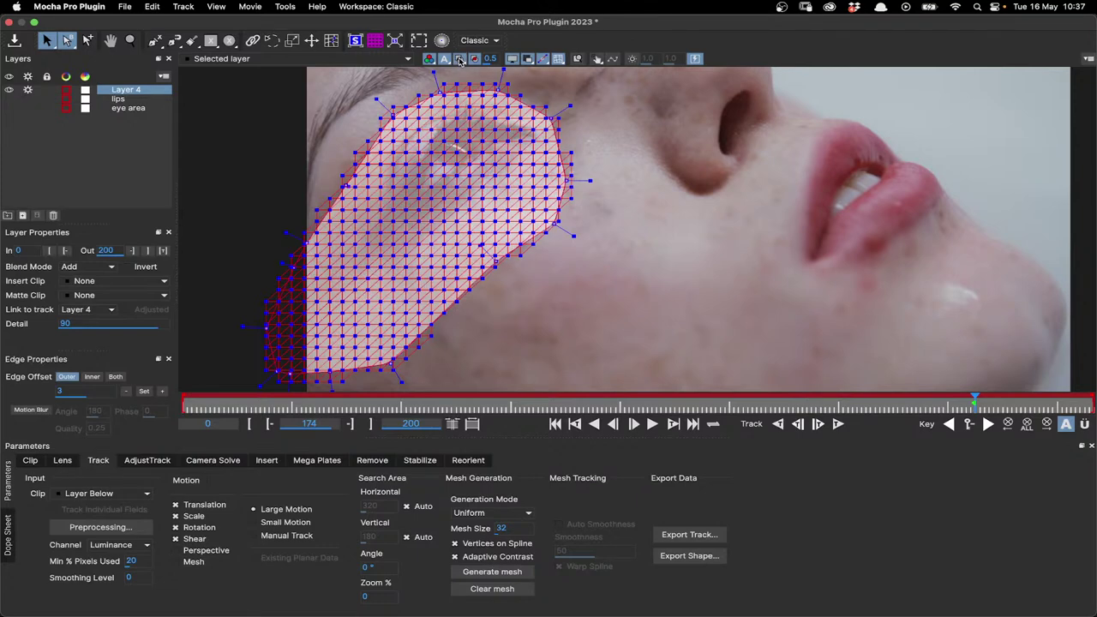
{"action": "scroll", "coordinate": [466, 100], "scroll_direction": "up", "scroll_amount": 2}
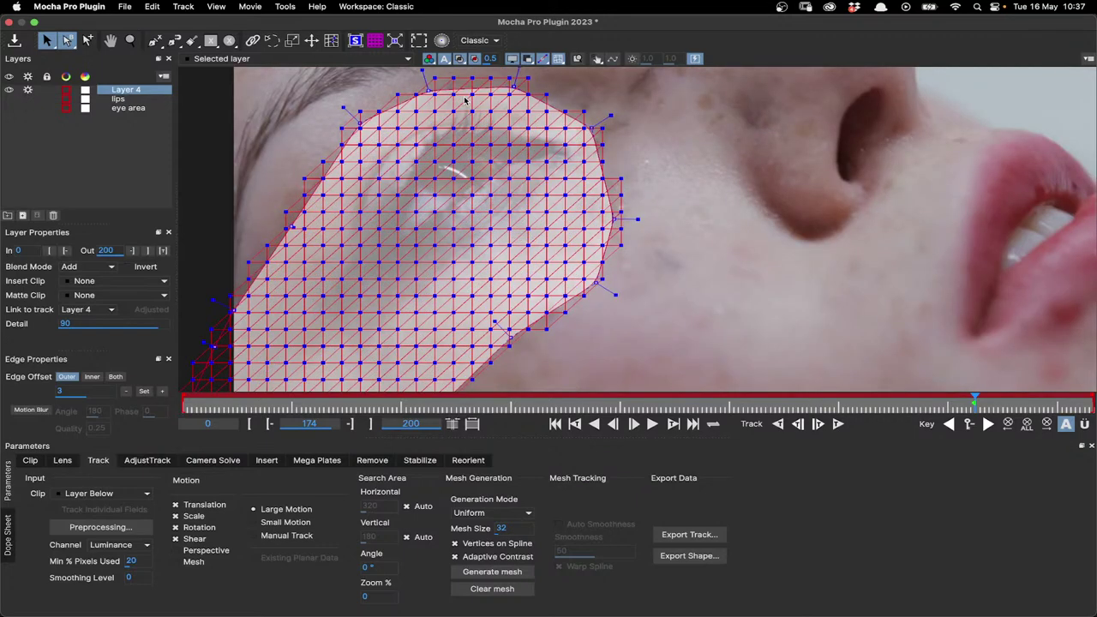
{"action": "scroll", "coordinate": [453, 82], "scroll_direction": "up", "scroll_amount": 1}
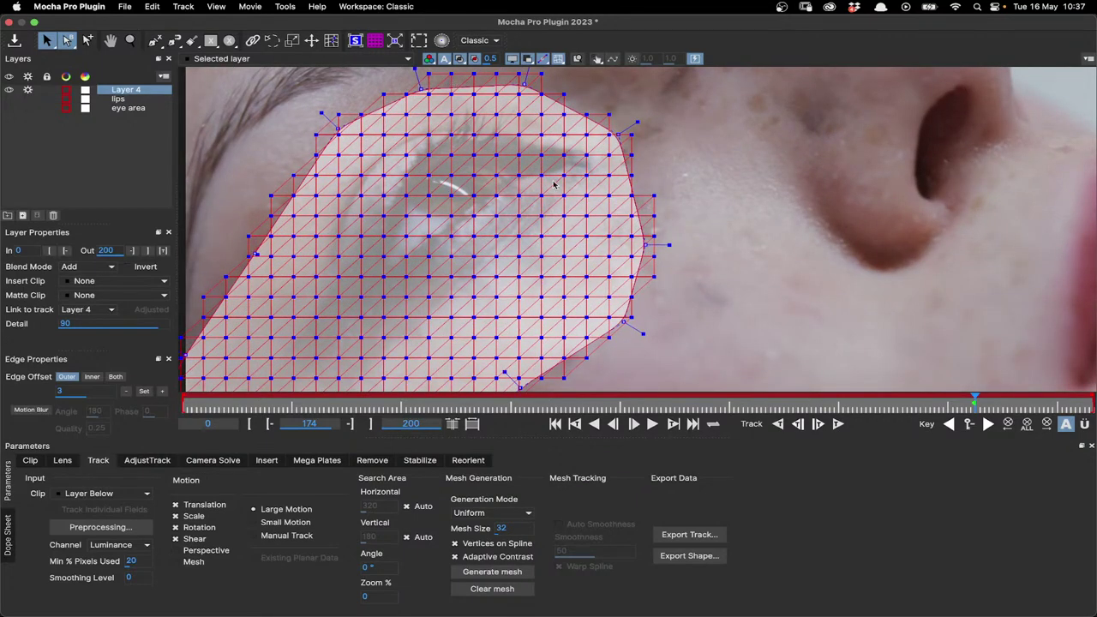
{"action": "scroll", "coordinate": [478, 228], "scroll_direction": "down", "scroll_amount": 3}
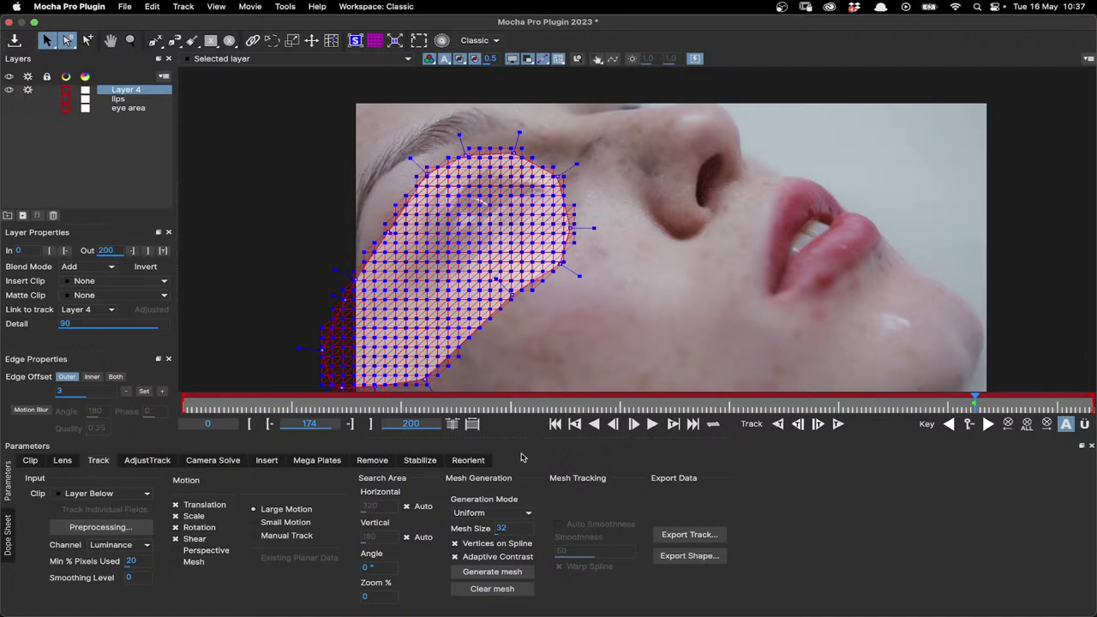
Step: Delete the new shape layer, then select the eye area layer and turn the matte overlay off
{"action": "left_click", "coordinate": [52, 215]}
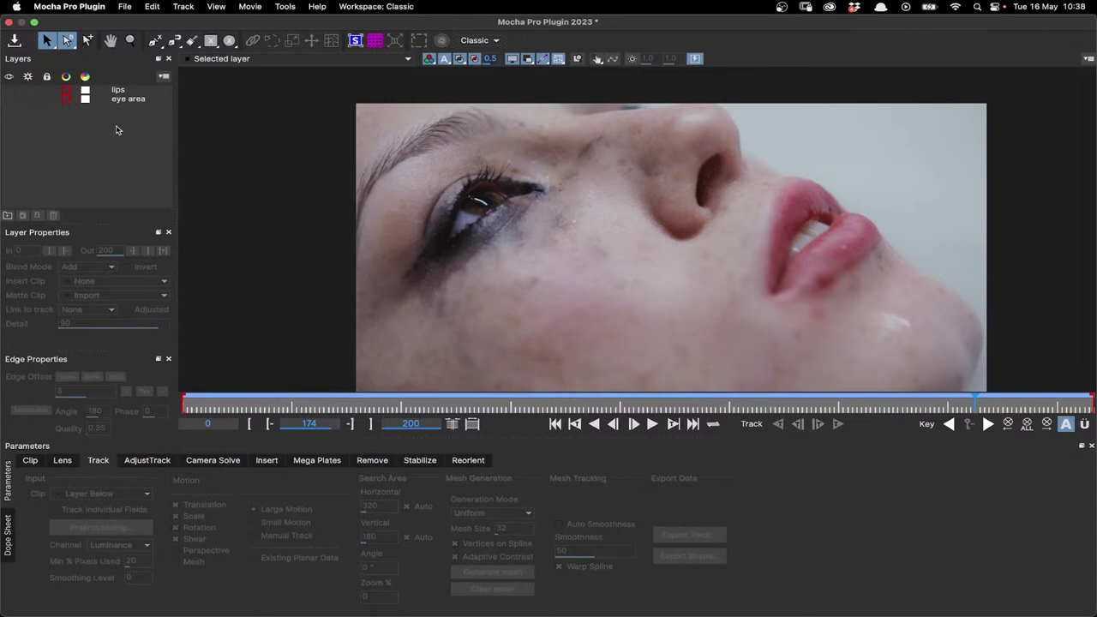
{"action": "left_click", "coordinate": [124, 99]}
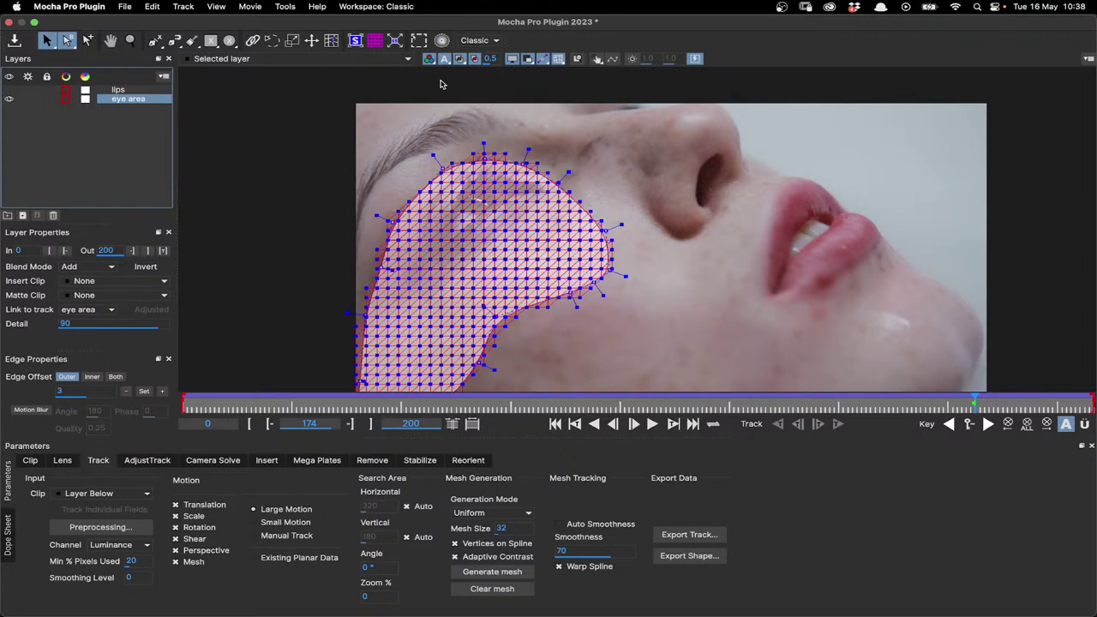
{"action": "left_click", "coordinate": [474, 59]}
{"action": "left_click", "coordinate": [475, 58]}
{"action": "left_click", "coordinate": [460, 59]}
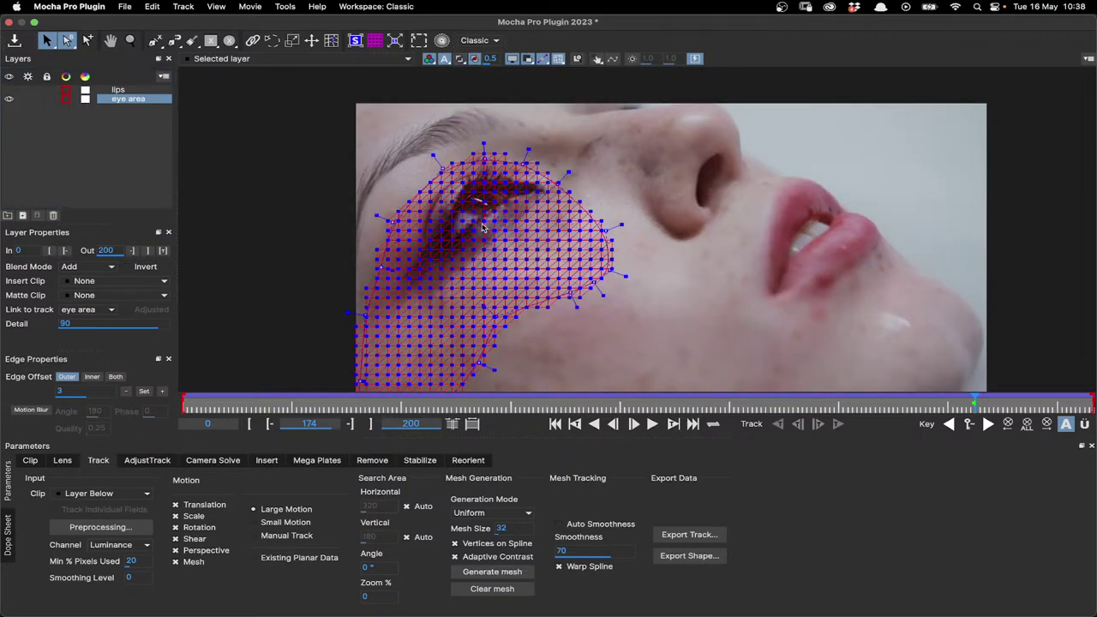
Step: Scrub back to frame 47 and return to frame 174 to examine how the eye area mesh follows the skin
{"action": "scroll", "coordinate": [479, 229], "scroll_direction": "up", "scroll_amount": 1}
{"action": "scroll", "coordinate": [479, 229], "scroll_direction": "up", "scroll_amount": 1}
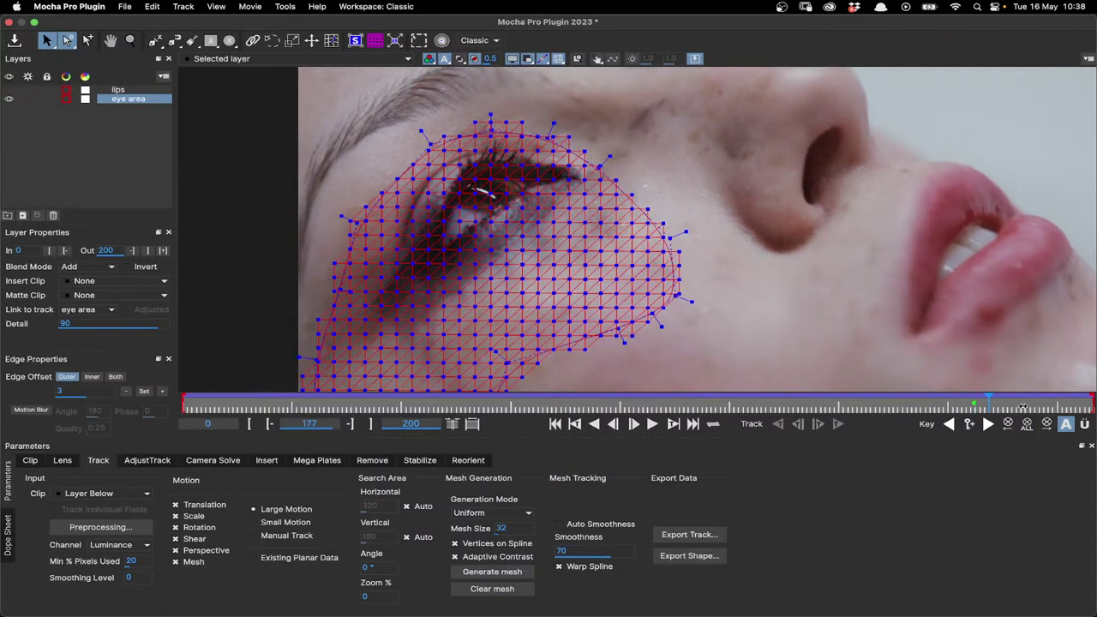
{"action": "left_click_drag", "start_coordinate": [1024, 407], "coordinate": [397, 402]}
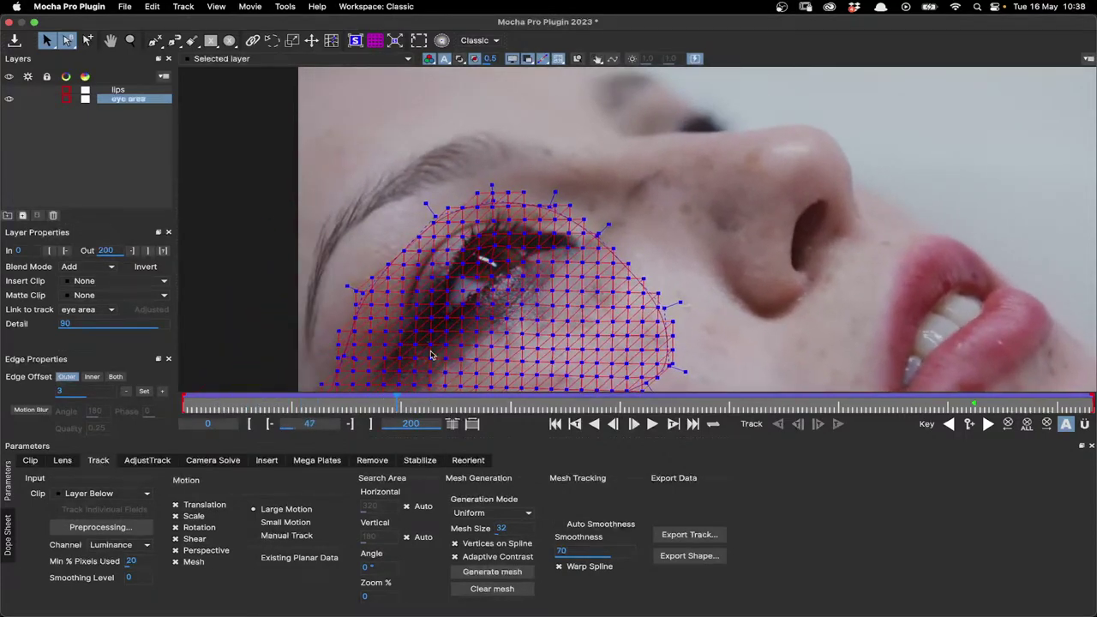
{"action": "scroll", "coordinate": [461, 329], "scroll_direction": "down", "scroll_amount": 3}
{"action": "scroll", "coordinate": [462, 328], "scroll_direction": "up", "scroll_amount": 2}
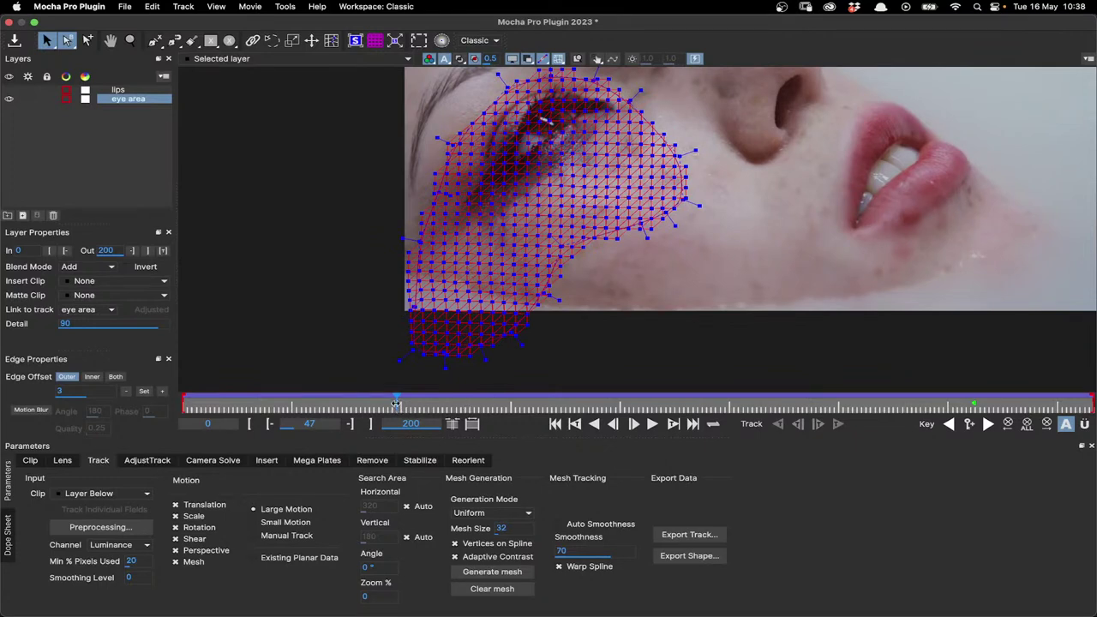
{"action": "left_click_drag", "start_coordinate": [396, 403], "coordinate": [975, 417]}
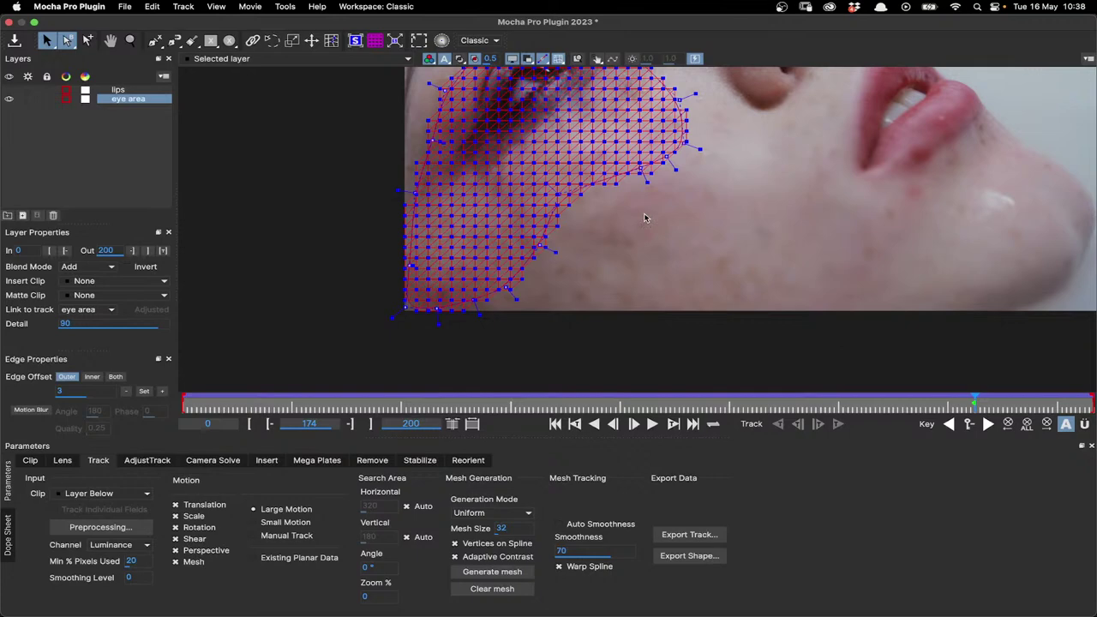
{"action": "scroll", "coordinate": [577, 294], "scroll_direction": "down", "scroll_amount": 3}
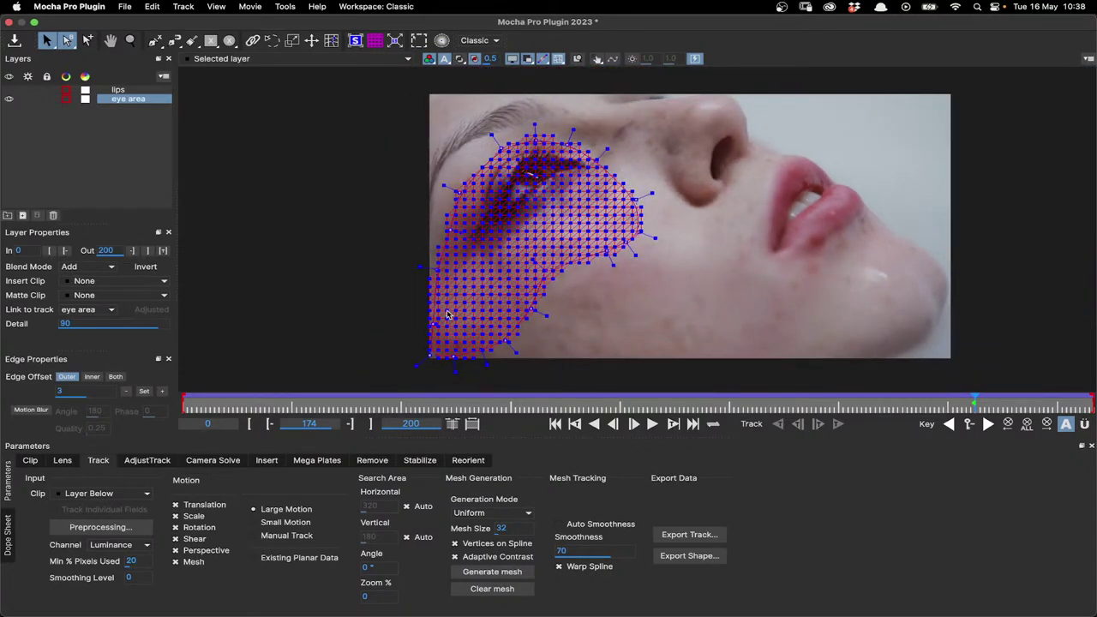
Step: Scrub through the footage again to check the eye area mesh, and step back to frame 174
{"action": "key", "text": "z"}
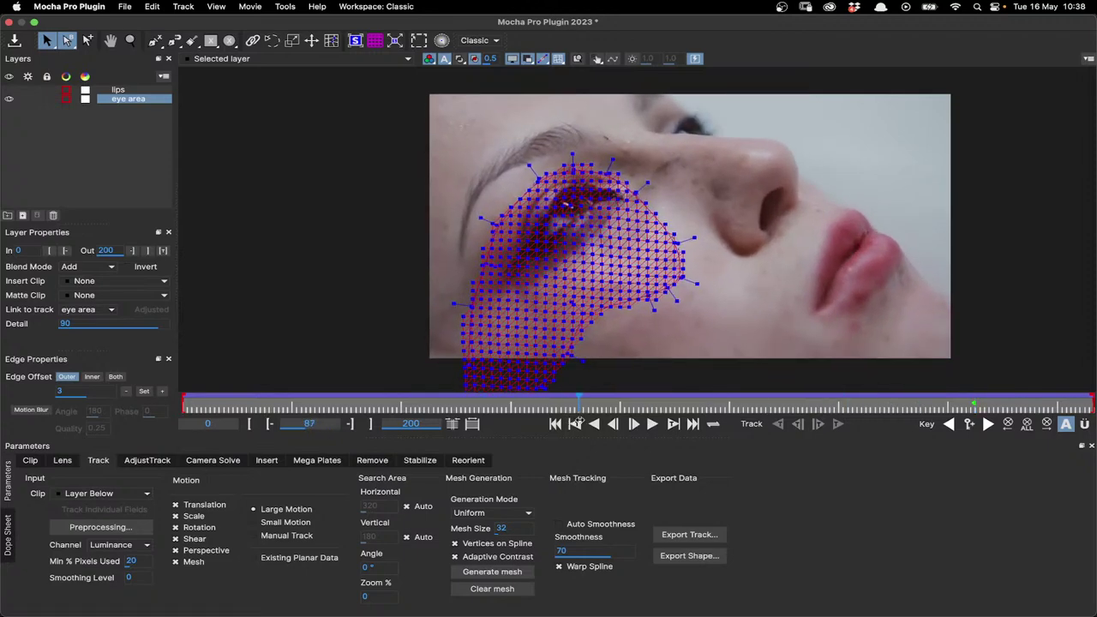
{"action": "key", "text": "Right"}
{"action": "key", "text": "Right"}
{"action": "key", "text": "Right"}
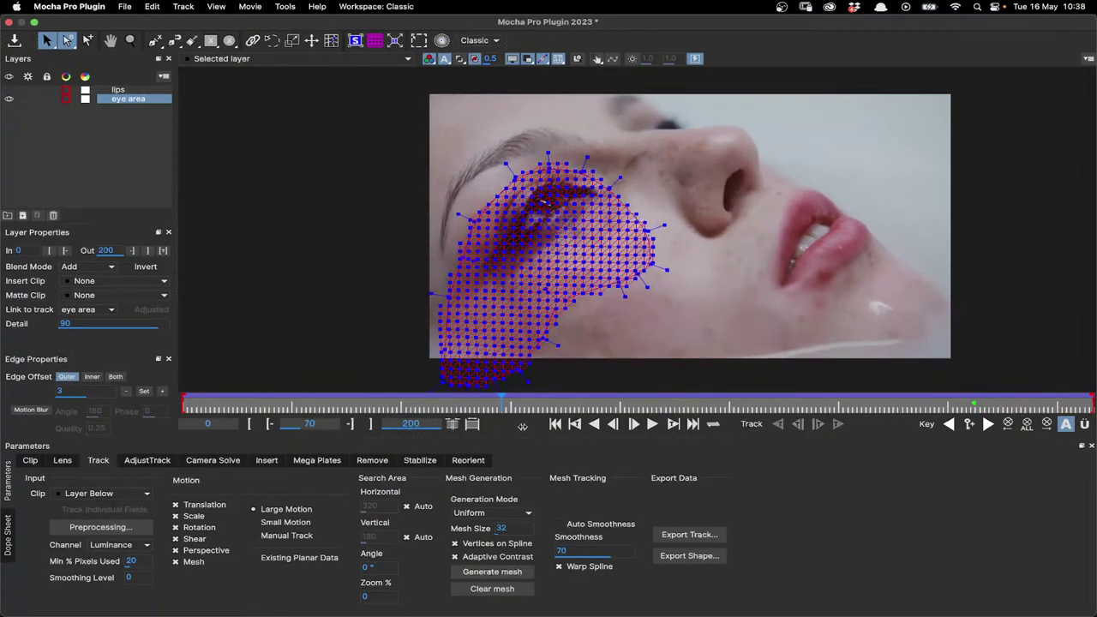
{"action": "key", "text": "t"}
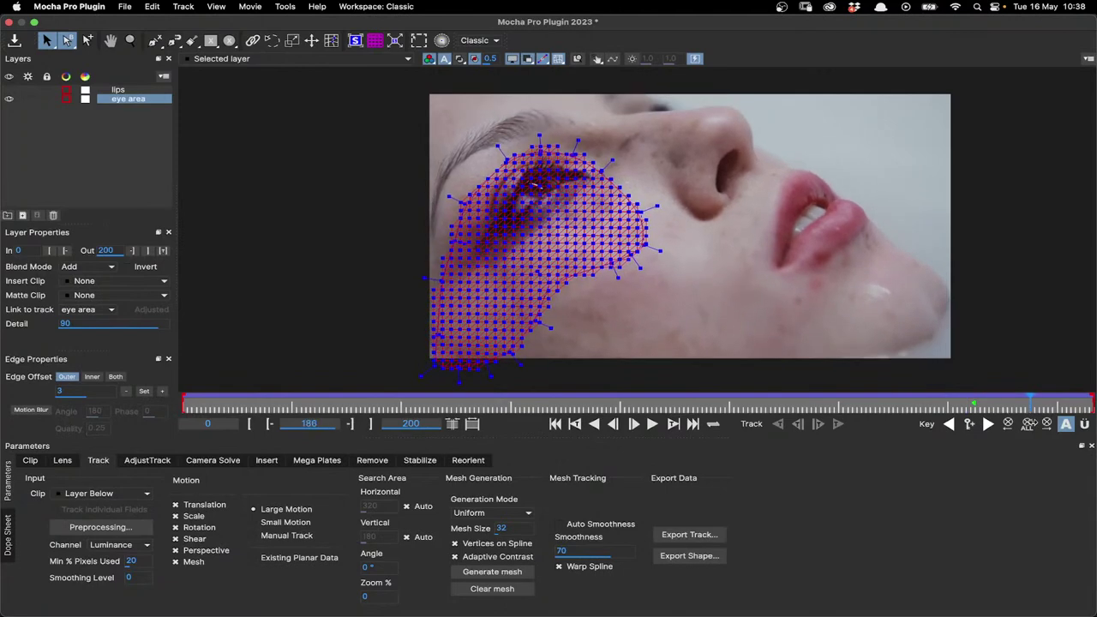
{"action": "key", "text": "Left"}
{"action": "key", "text": "Left"}
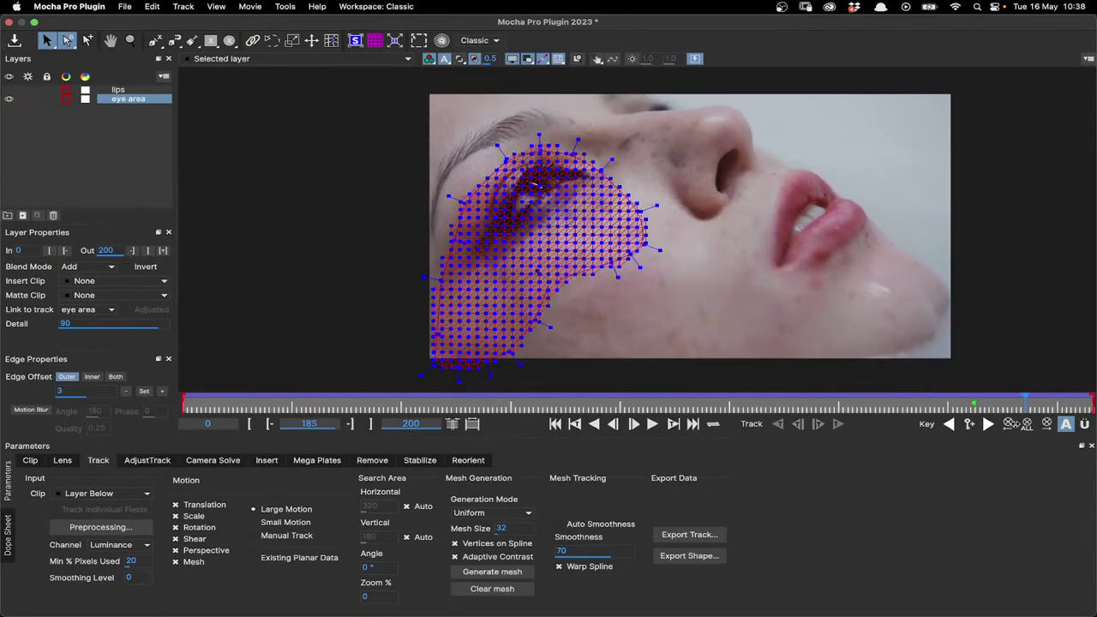
{"action": "key", "text": "Left"}
{"action": "key", "text": "Left"}
{"action": "key", "text": "Left"}
{"action": "key", "text": "Left"}
{"action": "key", "text": "Left"}
{"action": "key", "text": "Left"}
{"action": "key", "text": "Left"}
{"action": "key", "text": "Left"}
{"action": "key", "text": "Left"}
{"action": "key", "text": "Left"}
{"action": "key", "text": "Left"}
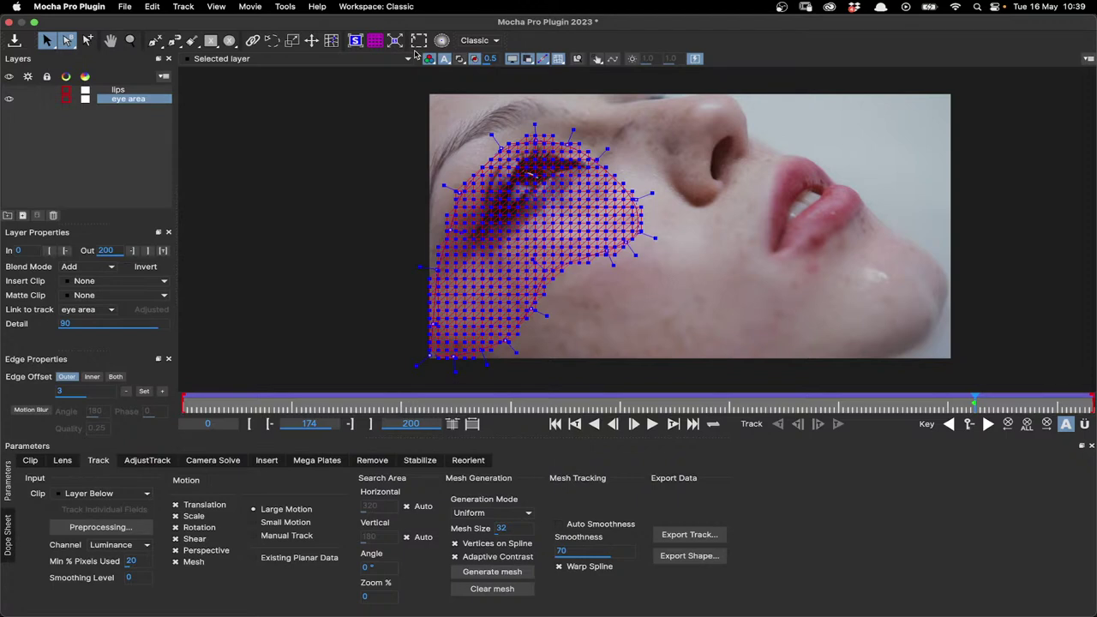
Step: Activate the Edit Mesh tool, try moving a single vertex on the cheek below the eye, and undo the move
{"action": "left_click", "coordinate": [332, 41]}
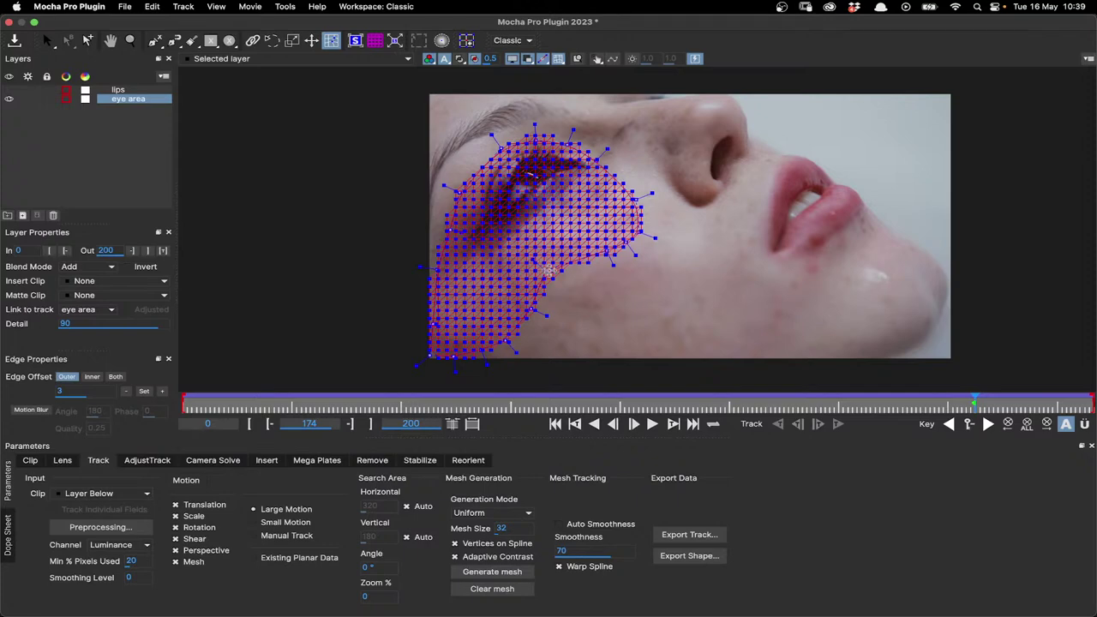
{"action": "scroll", "coordinate": [548, 271], "scroll_direction": "up", "scroll_amount": 4}
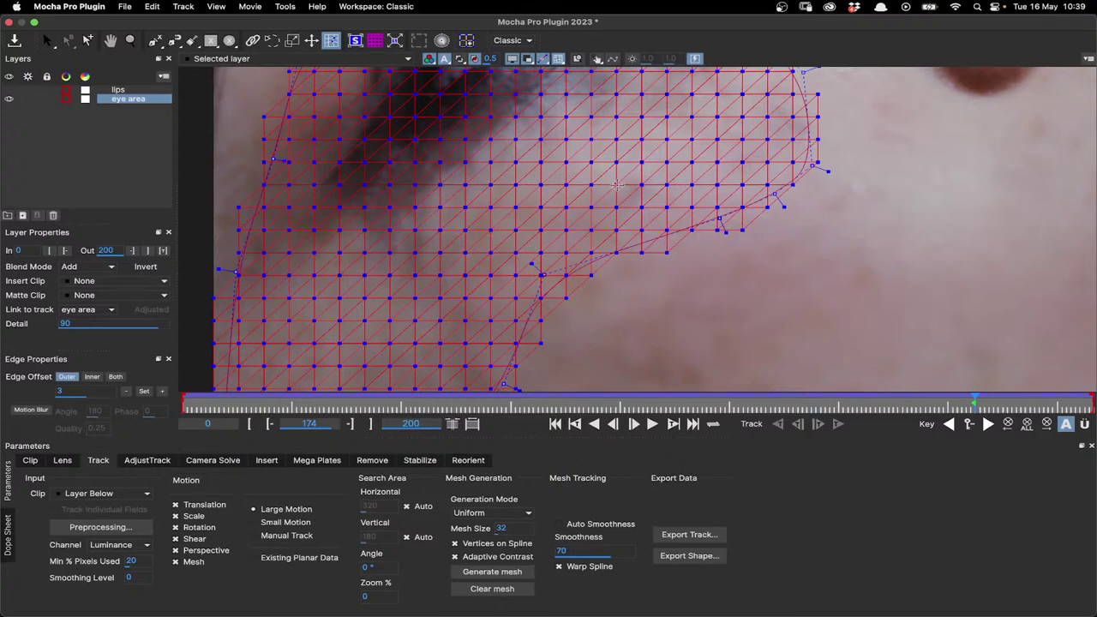
{"action": "left_click_drag", "start_coordinate": [617, 184], "coordinate": [622, 178]}
{"action": "key", "text": "super+z"}
Step: Enable falloff for mesh editing with a radius of 111, try moving the vertices below the eye, and undo the move
{"action": "left_click", "coordinate": [441, 40]}
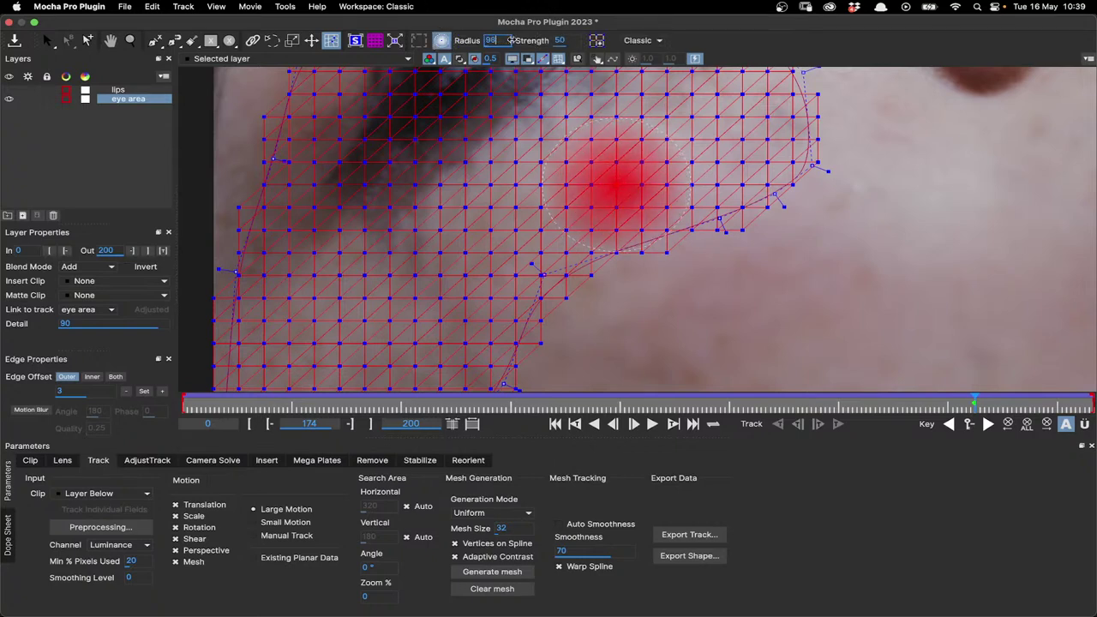
{"action": "type", "text": "156"}
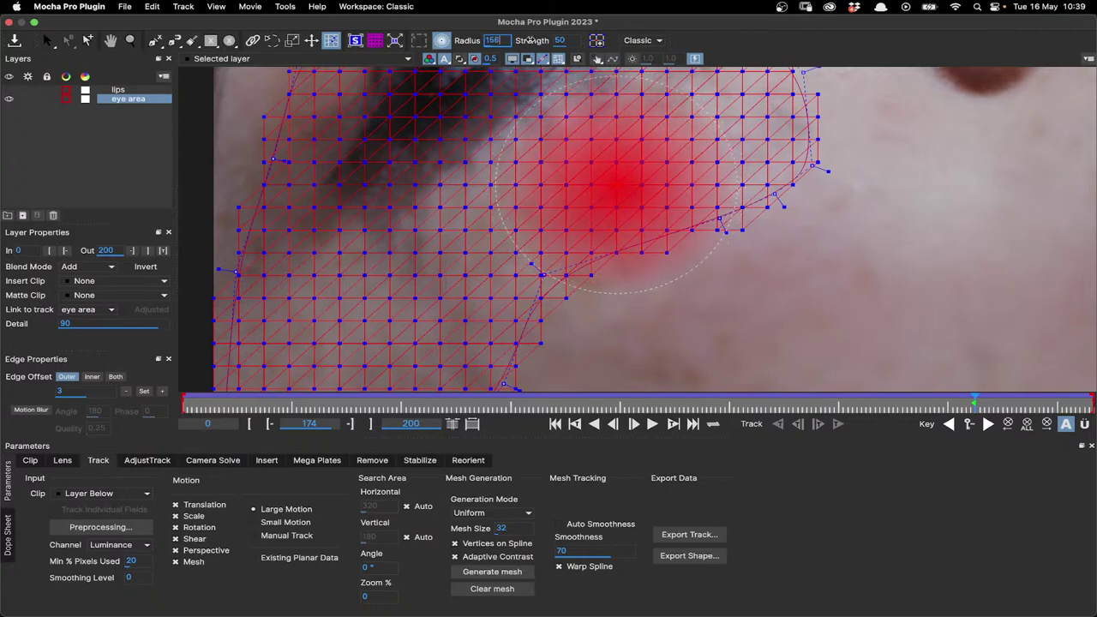
{"action": "type", "text": "111"}
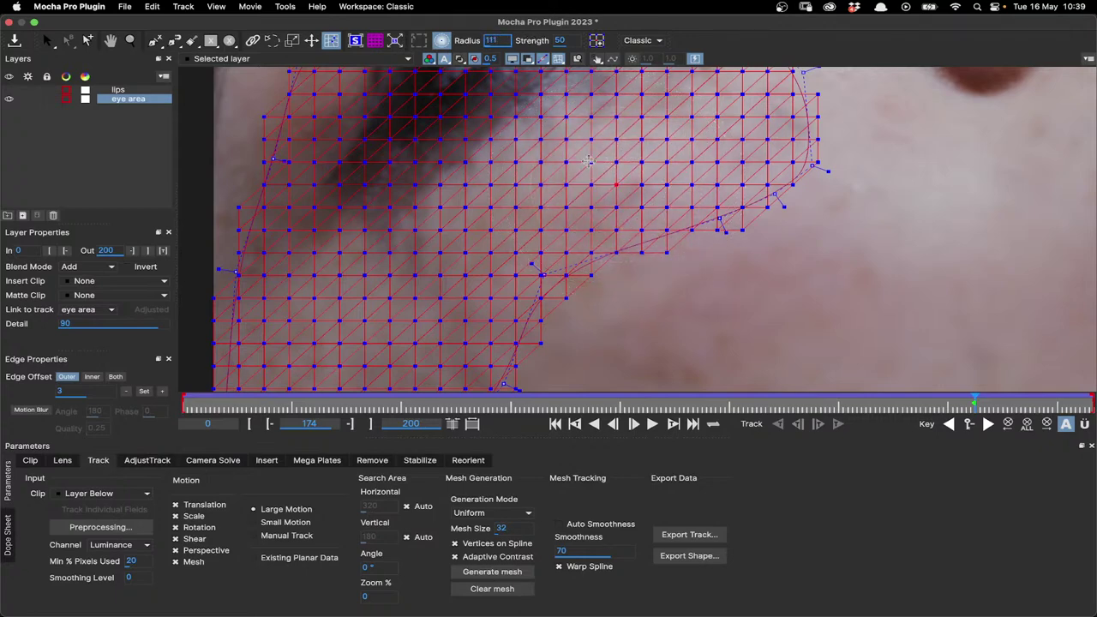
{"action": "mouse_move", "coordinate": [589, 161]}
{"action": "left_mouse_down"}
{"action": "mouse_move", "coordinate": [571, 156]}
{"action": "mouse_move", "coordinate": [581, 152]}
{"action": "left_mouse_up"}
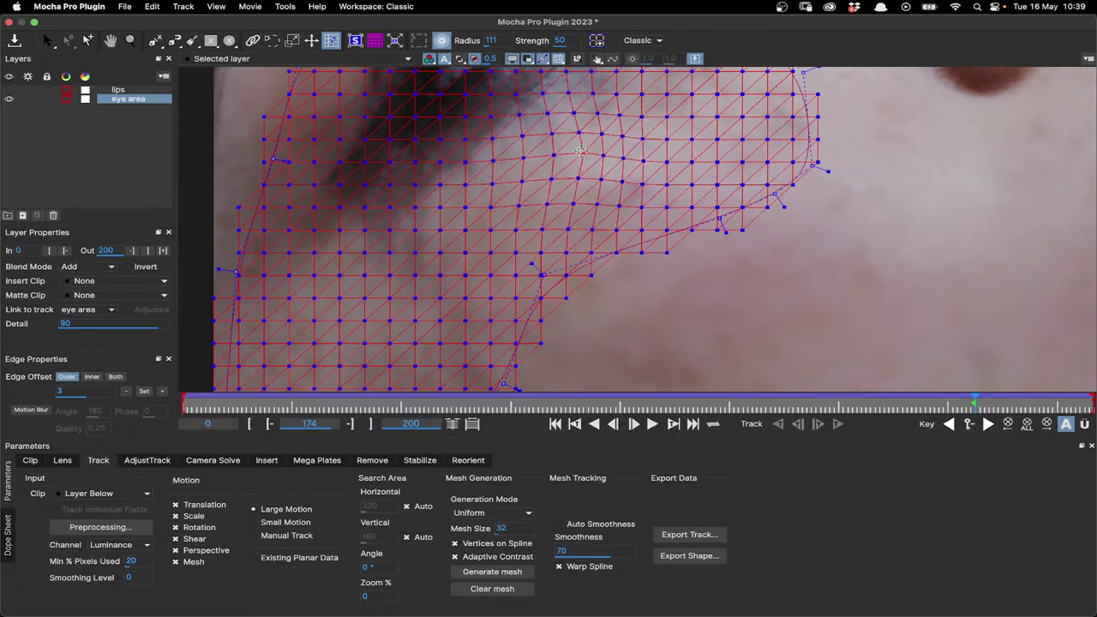
{"action": "key", "text": "super+z"}
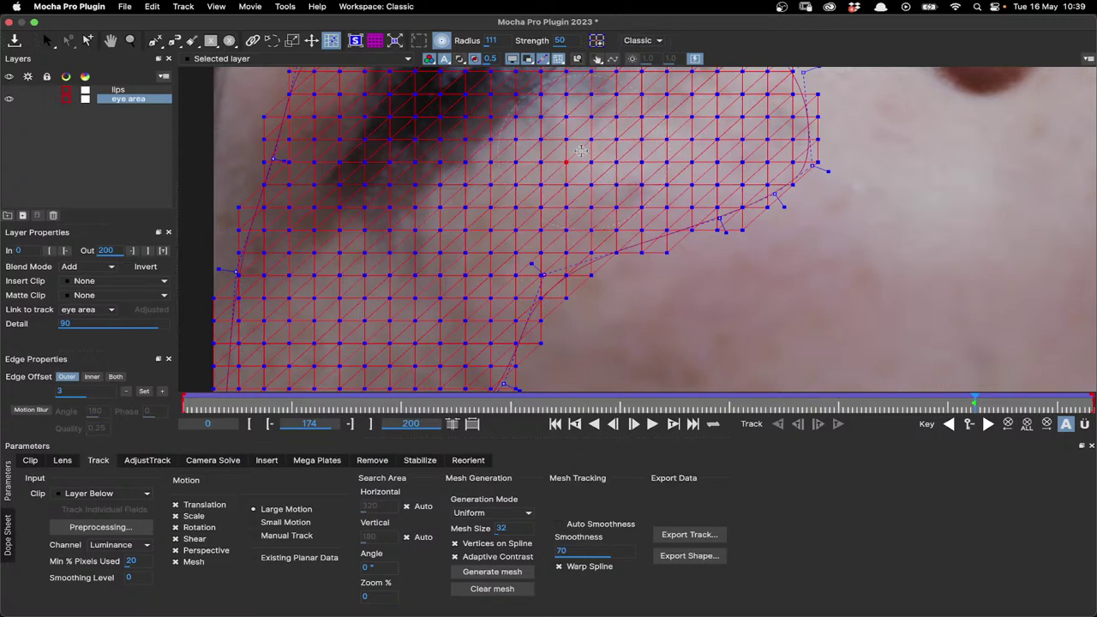
Step: Set the falloff radius to 189 and nudge the mesh vertices just below the eye slightly upward
{"action": "left_click_drag", "start_coordinate": [490, 40], "coordinate": [525, 40]}
{"action": "left_click_drag", "start_coordinate": [489, 179], "coordinate": [487, 170]}
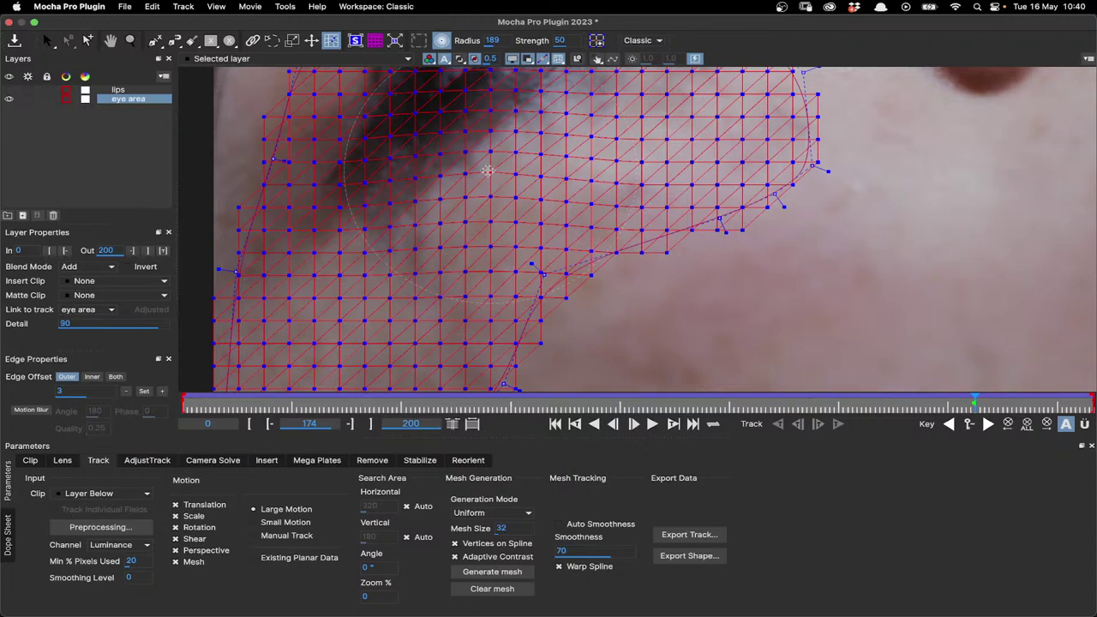
Step: Undo the last vertex move, toggle the mesh option beside the falloff strength, try moving the mesh's lower cheek edge, and undo it
{"action": "key", "text": "super+z"}
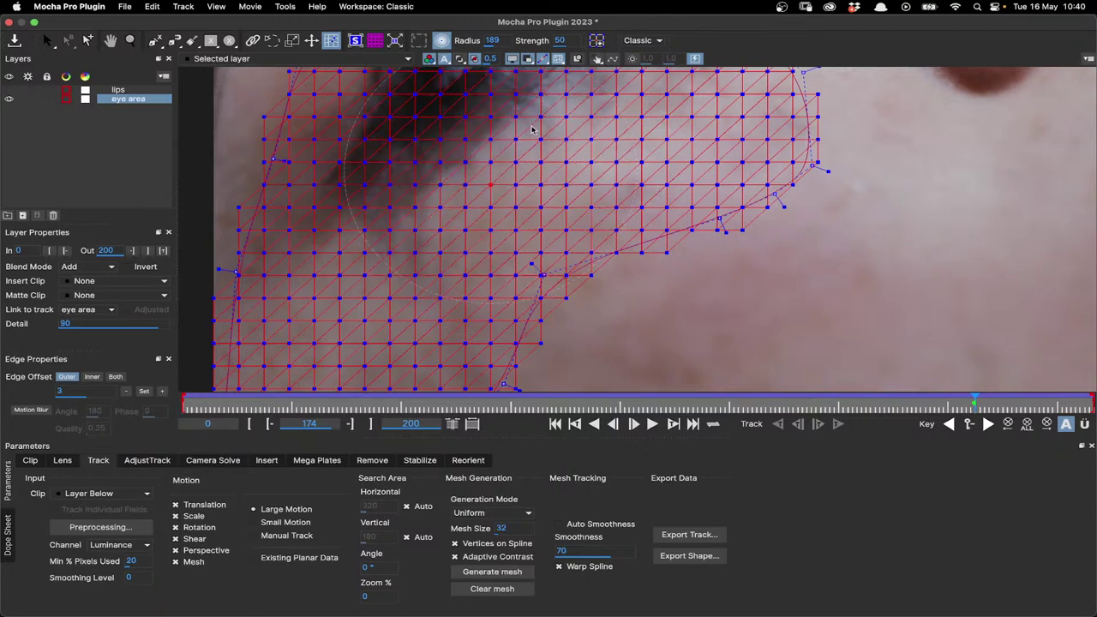
{"action": "left_click", "coordinate": [600, 43]}
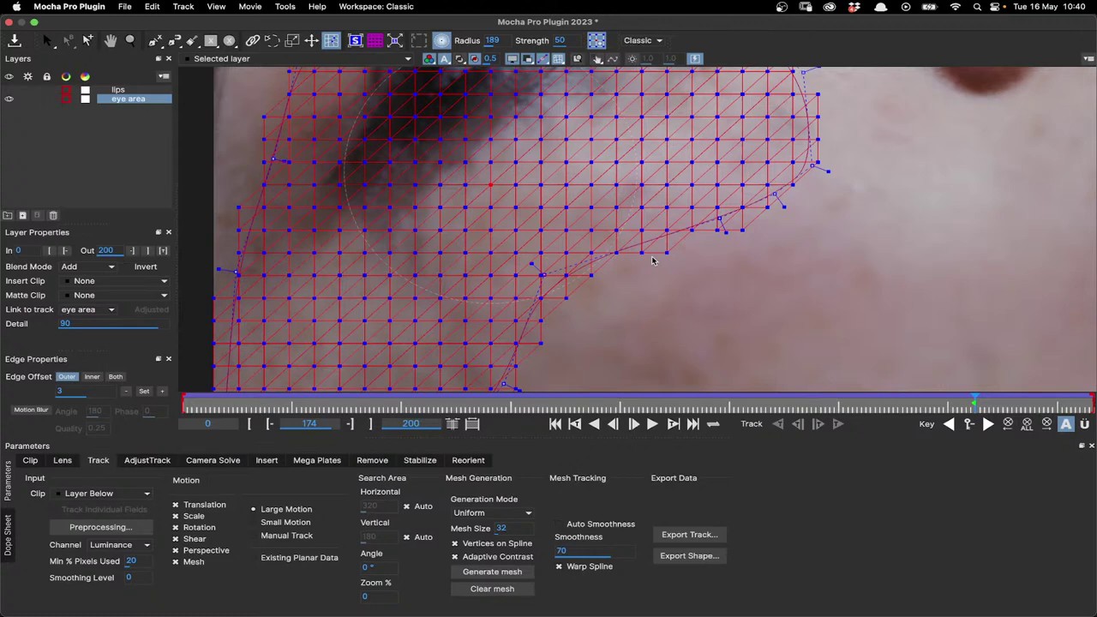
{"action": "left_click_drag", "start_coordinate": [652, 259], "coordinate": [684, 274]}
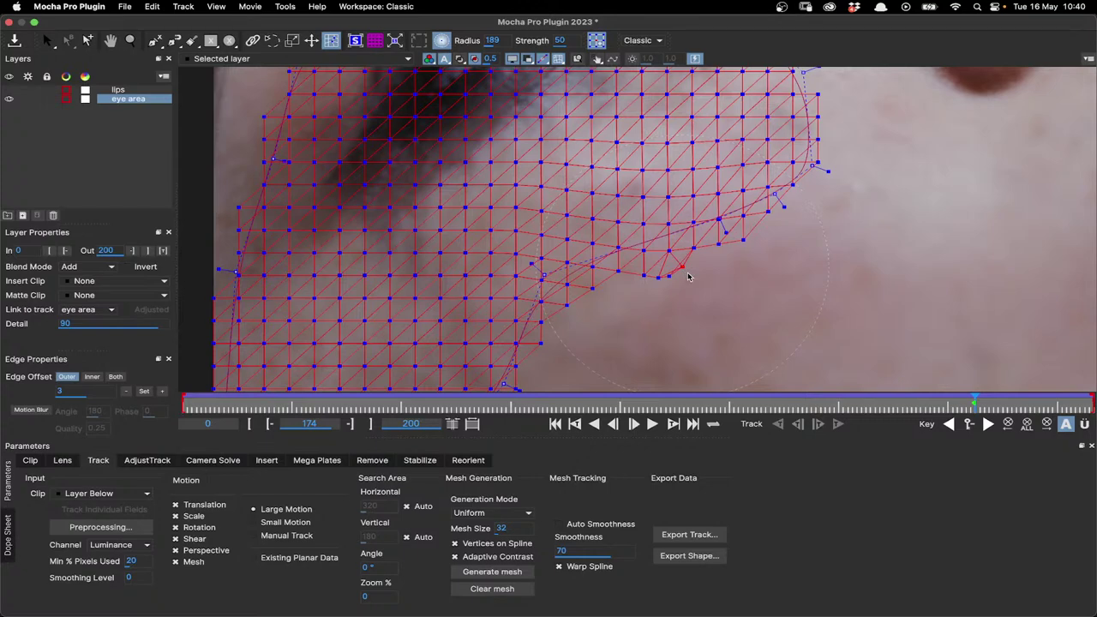
{"action": "key", "text": "super+z"}
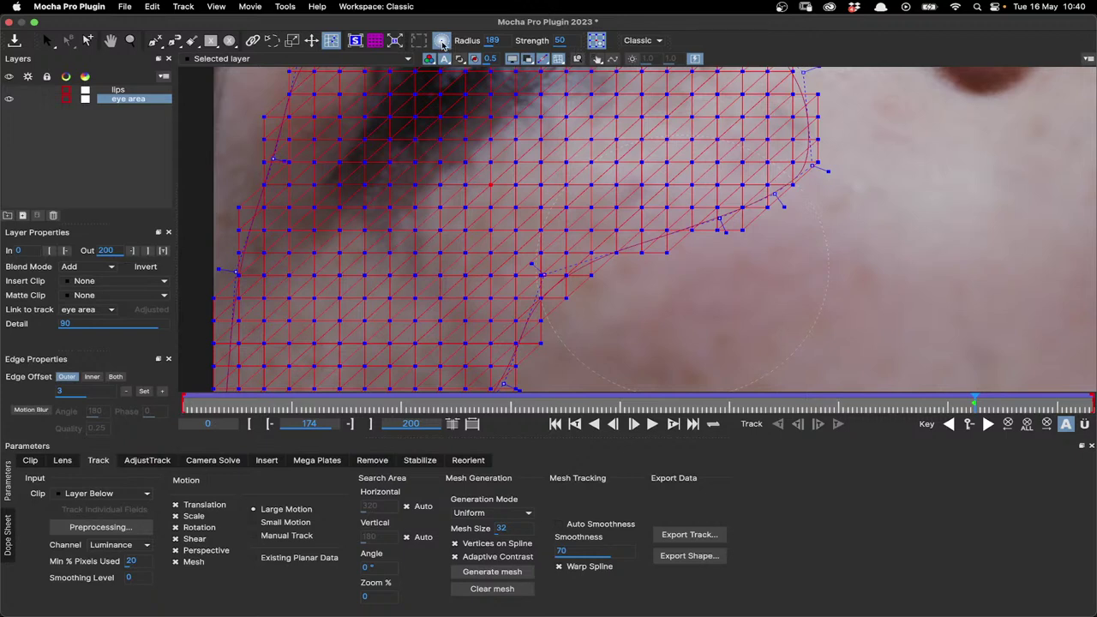
Step: Turn off falloff, leave mesh editing for the Pick tool, and display the eye area layer's surface
{"action": "left_click", "coordinate": [442, 42]}
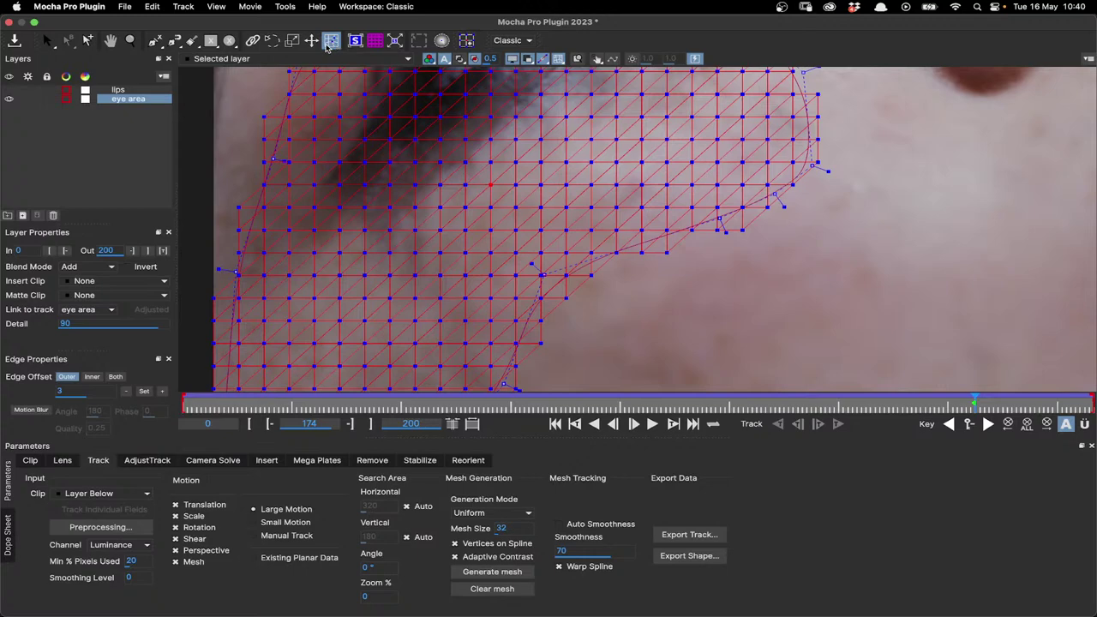
{"action": "left_click", "coordinate": [47, 41]}
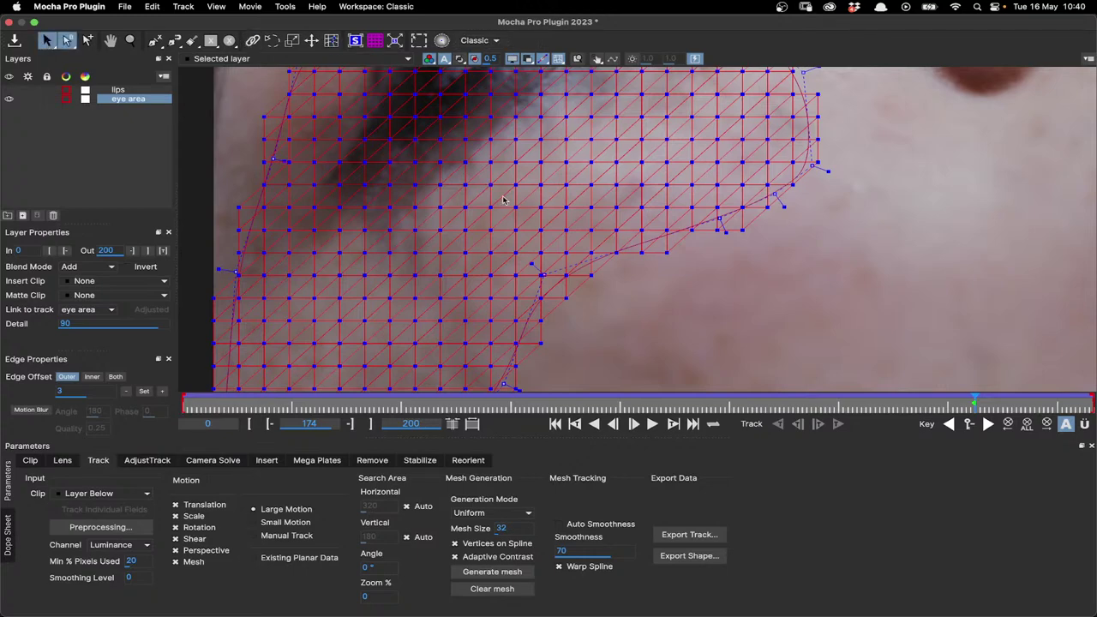
{"action": "scroll", "coordinate": [503, 200], "scroll_direction": "down", "scroll_amount": 3}
{"action": "scroll", "coordinate": [507, 233], "scroll_direction": "down", "scroll_amount": 3}
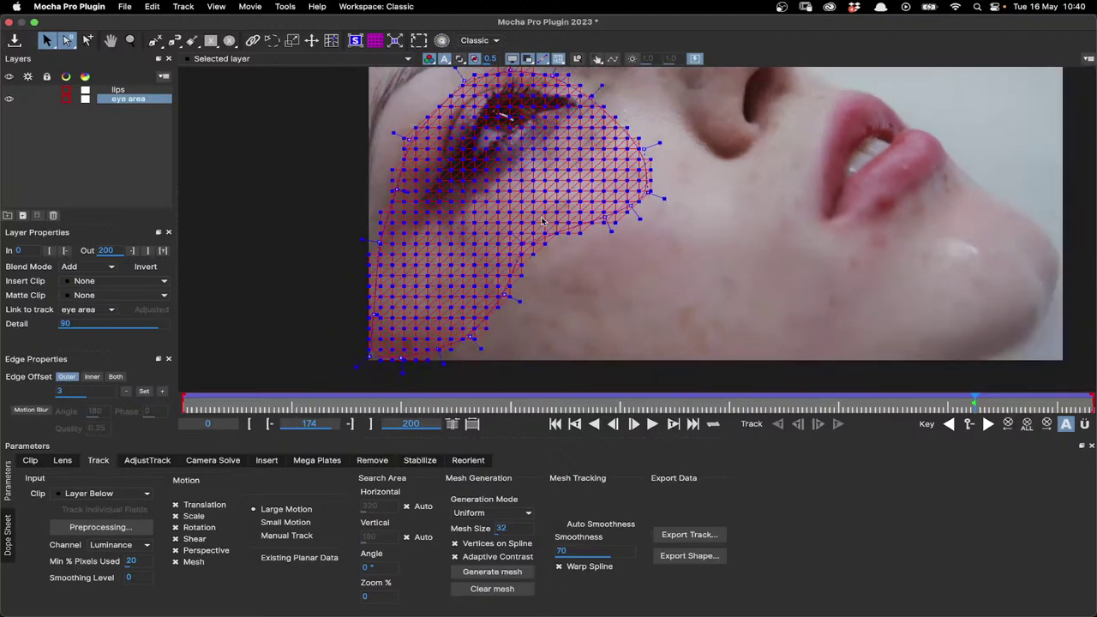
{"action": "scroll", "coordinate": [529, 178], "scroll_direction": "up", "scroll_amount": 2}
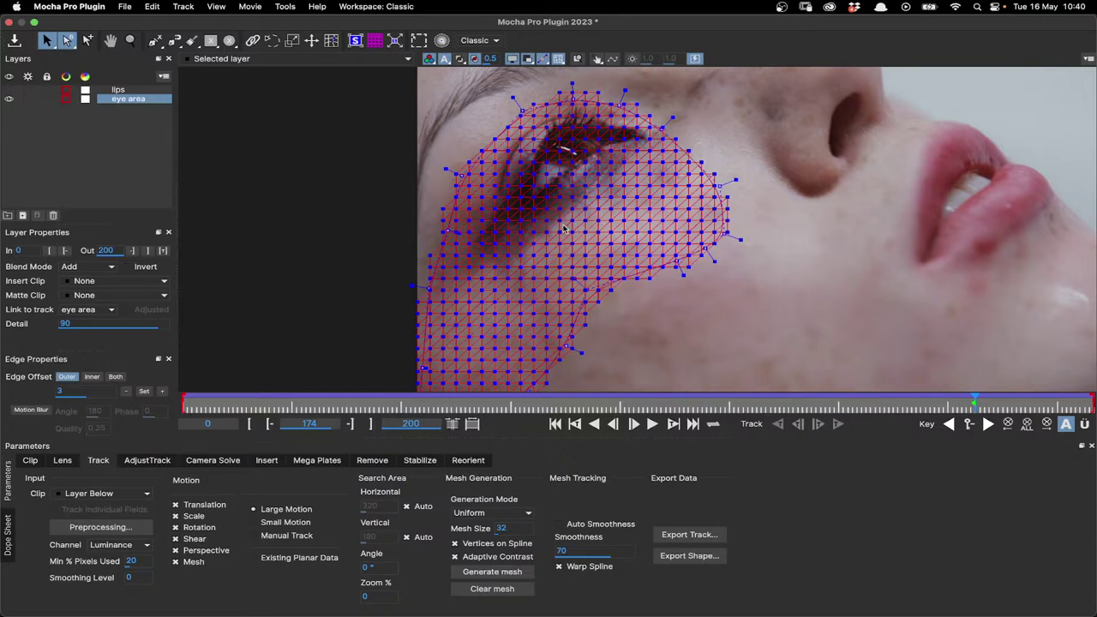
{"action": "scroll", "coordinate": [626, 245], "scroll_direction": "down", "scroll_amount": 1}
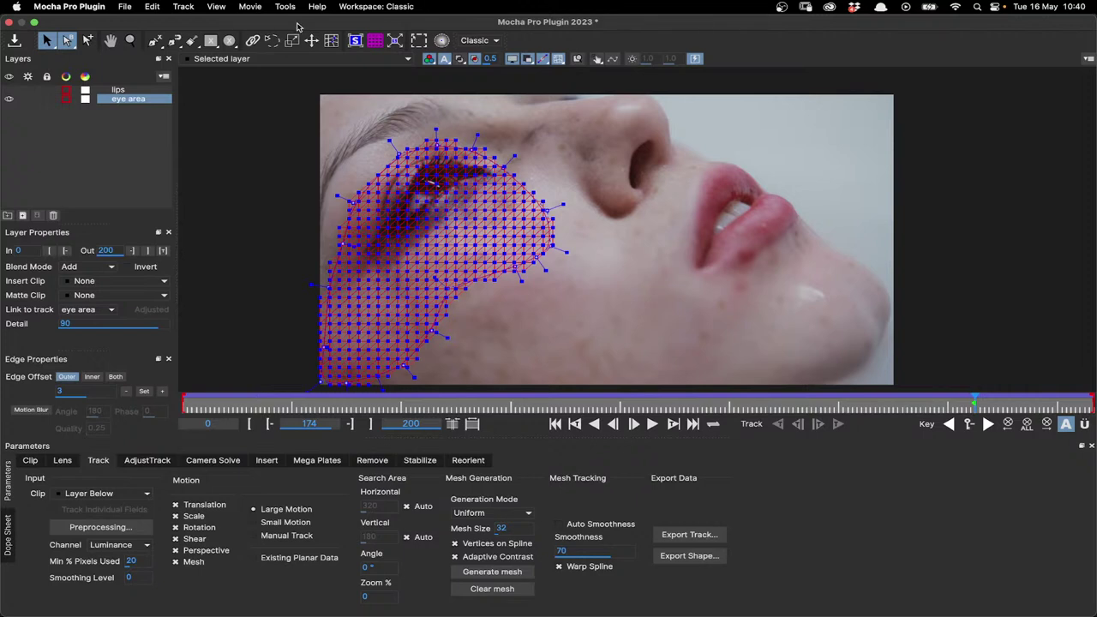
{"action": "left_click", "coordinate": [354, 41]}
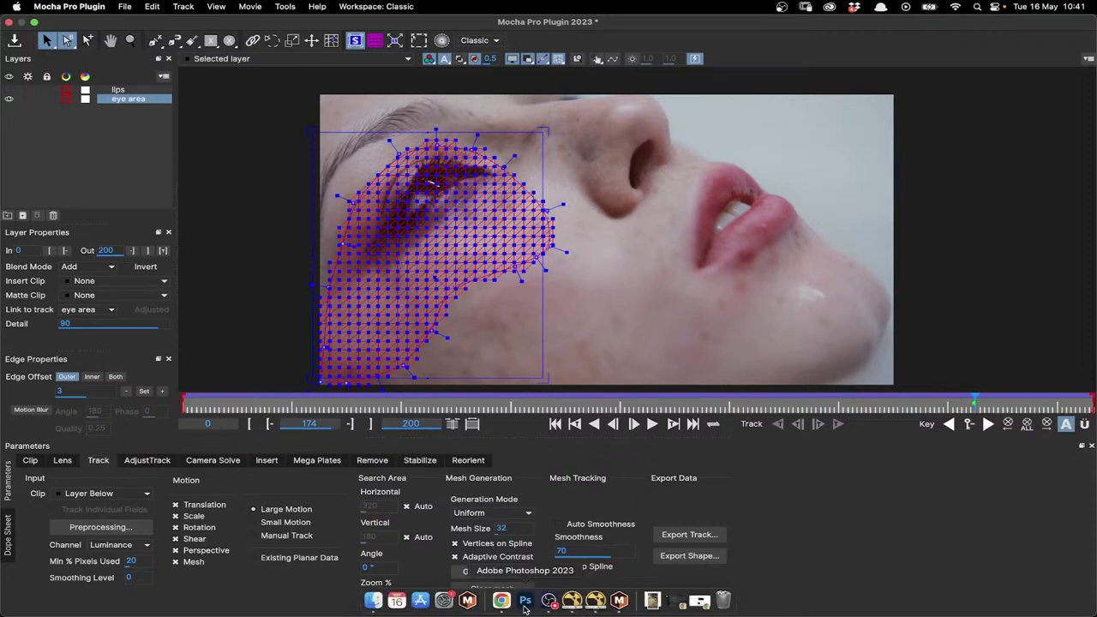
Step: Switch to Photoshop, show the mascara group, and hide the Background layer to inspect the painted streaks on transparency
{"action": "left_click", "coordinate": [526, 602]}
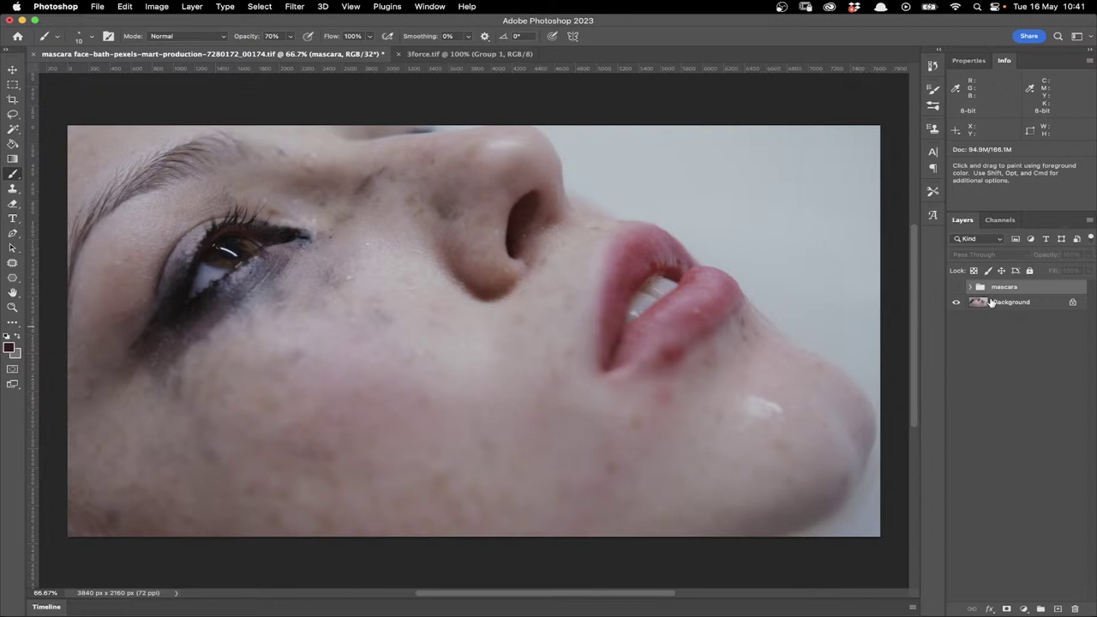
{"action": "left_click", "coordinate": [957, 286]}
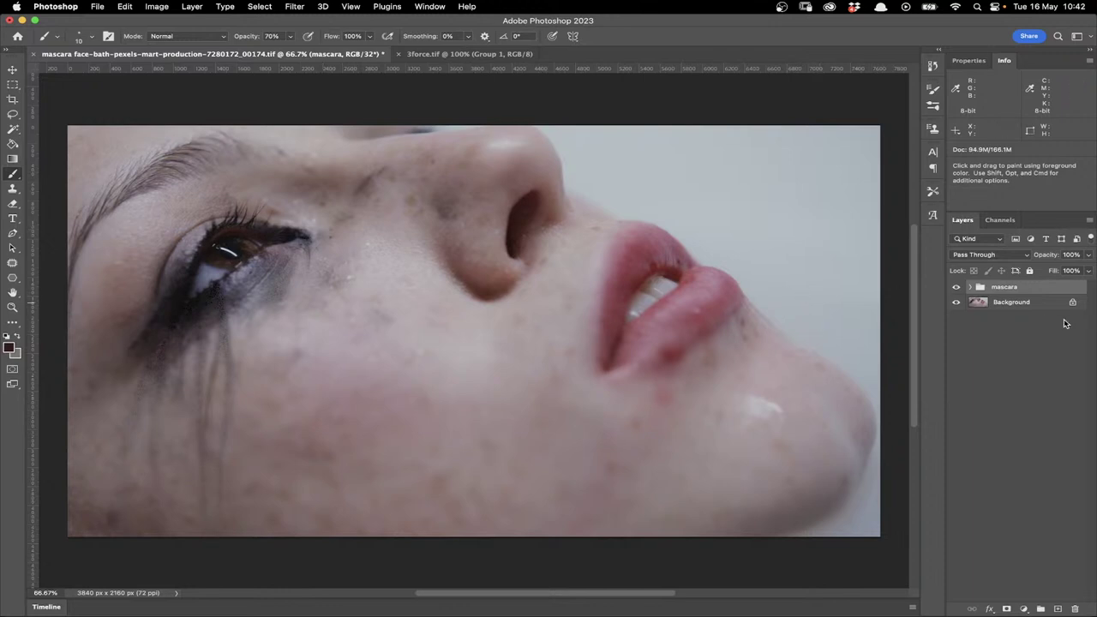
{"action": "left_click", "coordinate": [956, 303]}
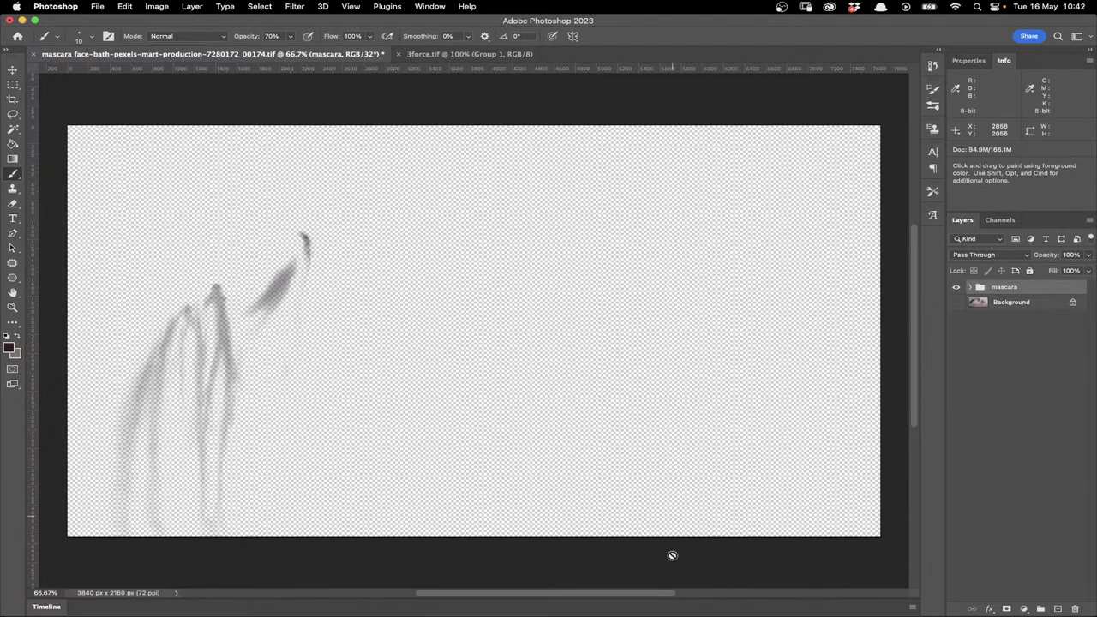
Step: Return to Mocha Pro and close it, and view the Read2 mascara image in Nuke's viewer
{"action": "left_click", "coordinate": [619, 601]}
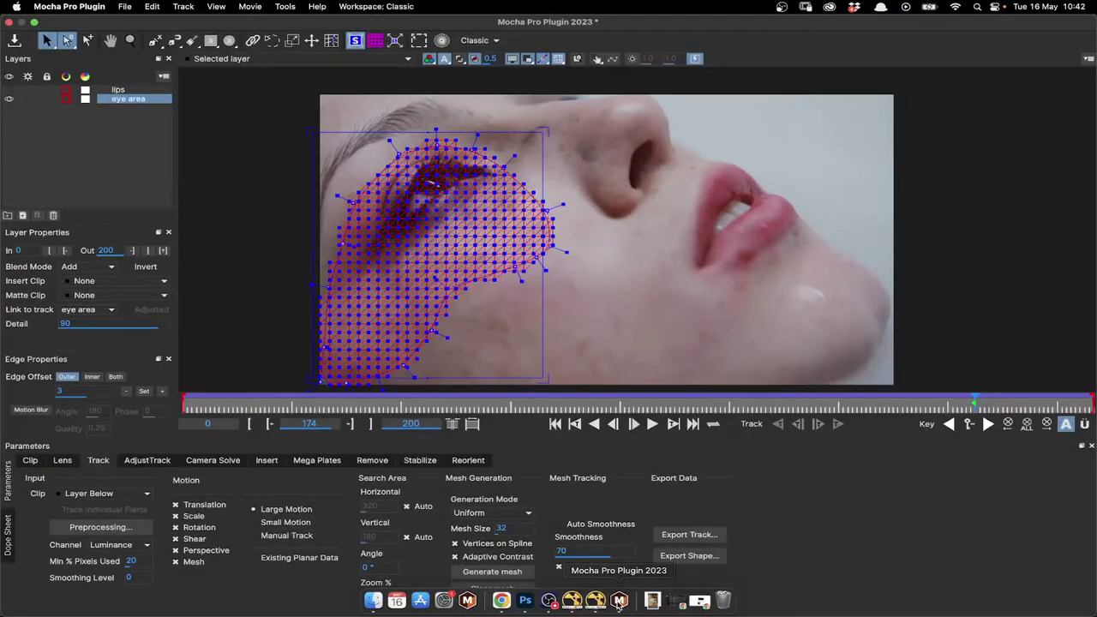
{"action": "key", "text": "super+q"}
{"action": "left_click", "coordinate": [727, 338]}
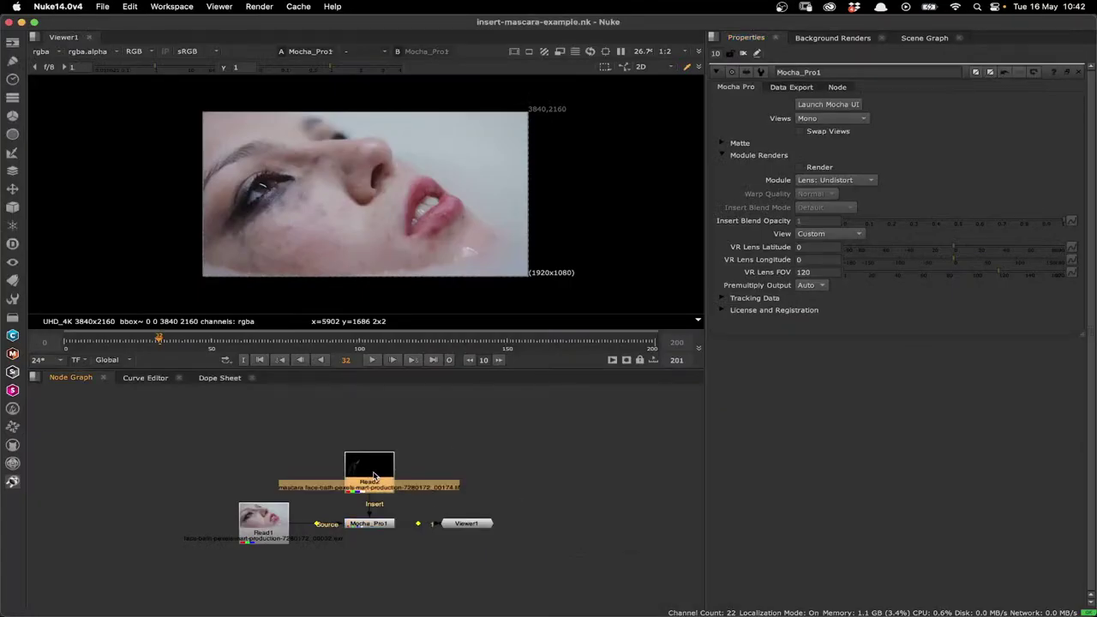
{"action": "key", "text": "1"}
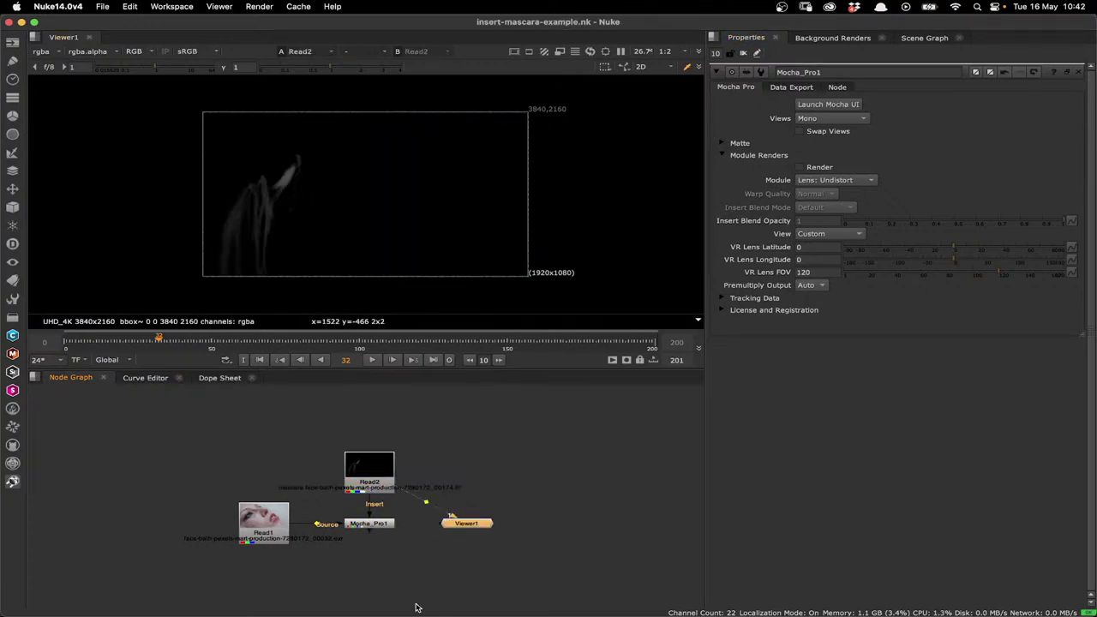
Step: View the Mocha_Pro1 node in Nuke, and relaunch its Mocha interface with the eye area layer selected and visible
{"action": "left_click", "coordinate": [374, 527]}
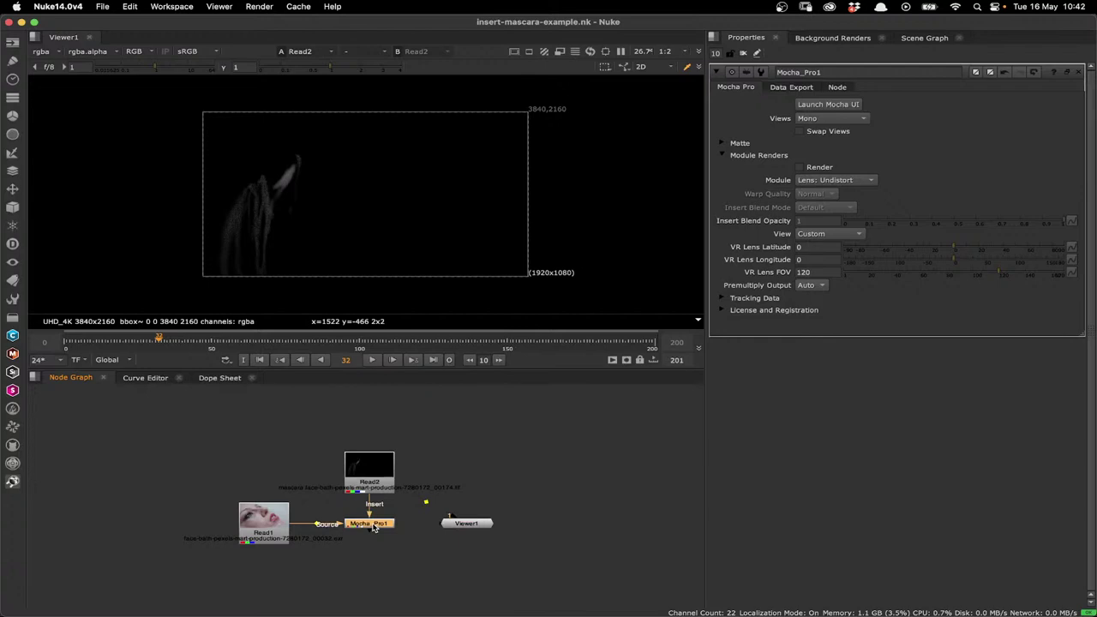
{"action": "key", "text": "1"}
{"action": "left_click", "coordinate": [811, 105]}
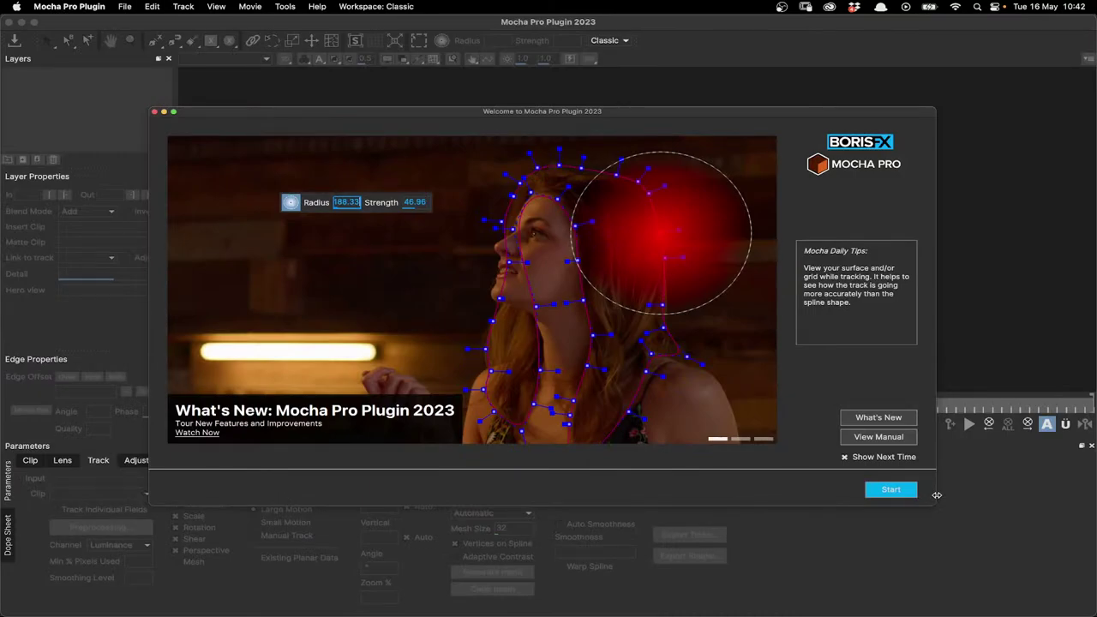
{"action": "left_click", "coordinate": [890, 490]}
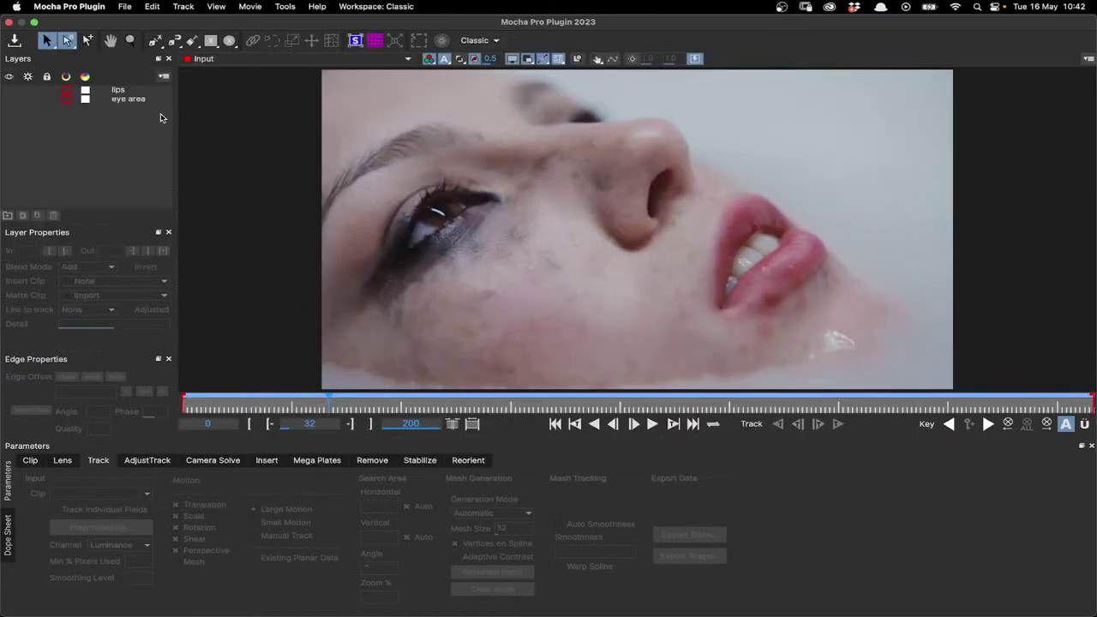
{"action": "left_click", "coordinate": [132, 100]}
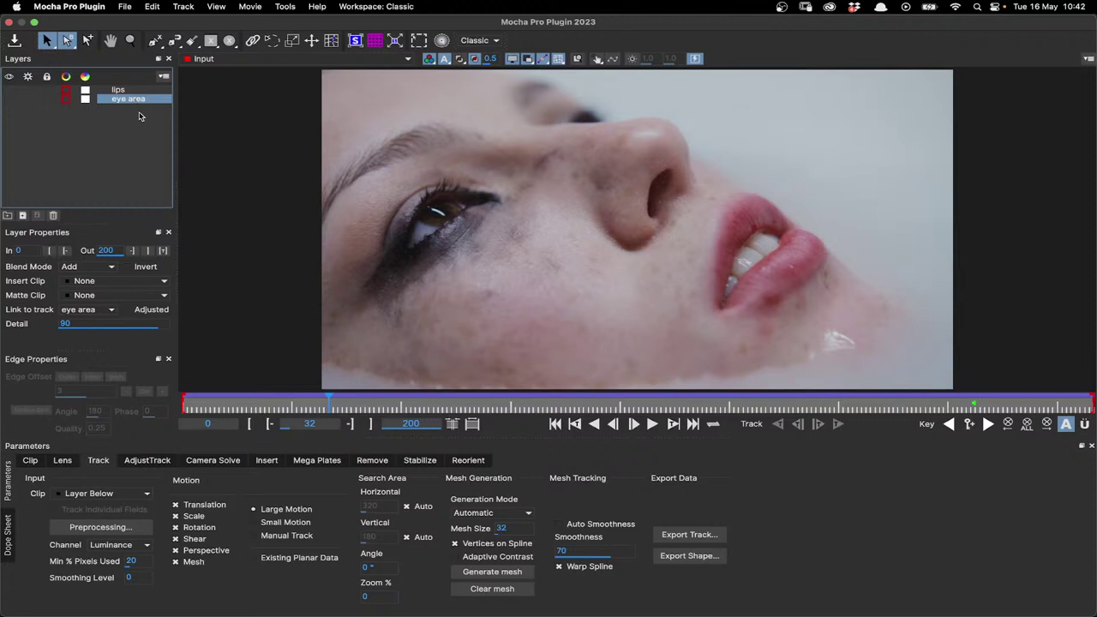
{"action": "left_click", "coordinate": [12, 100]}
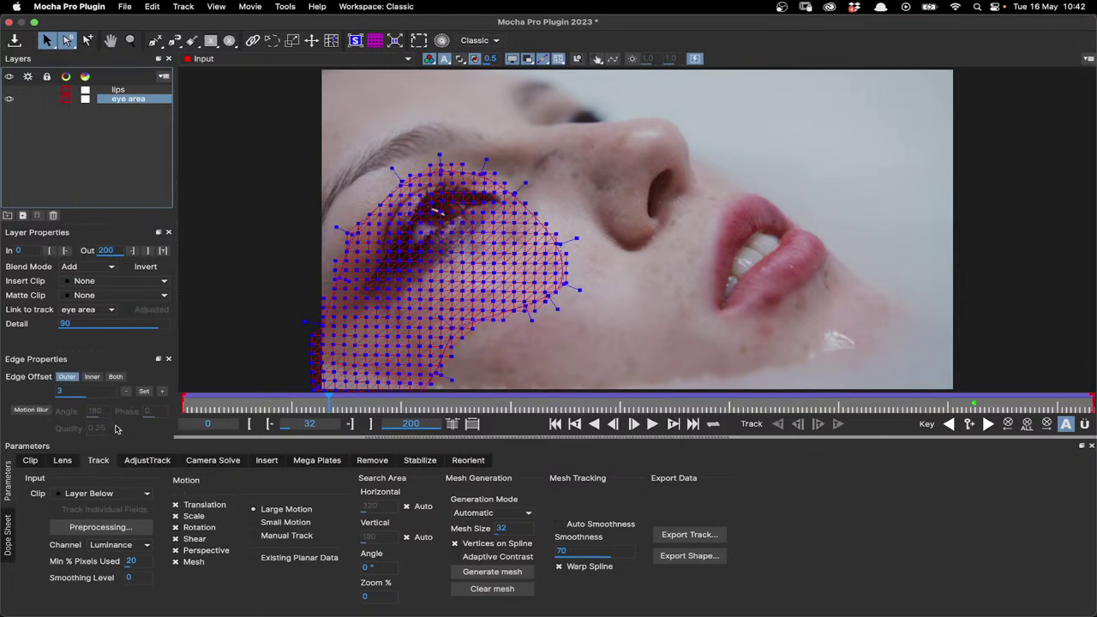
Step: Import "mascara face-bath-pexels-mart-production-7280172_00174.tif" from the plates folder in Mocha Pro 2023 as the eye area's insert clip
{"action": "left_click", "coordinate": [106, 285]}
{"action": "left_click", "coordinate": [102, 292]}
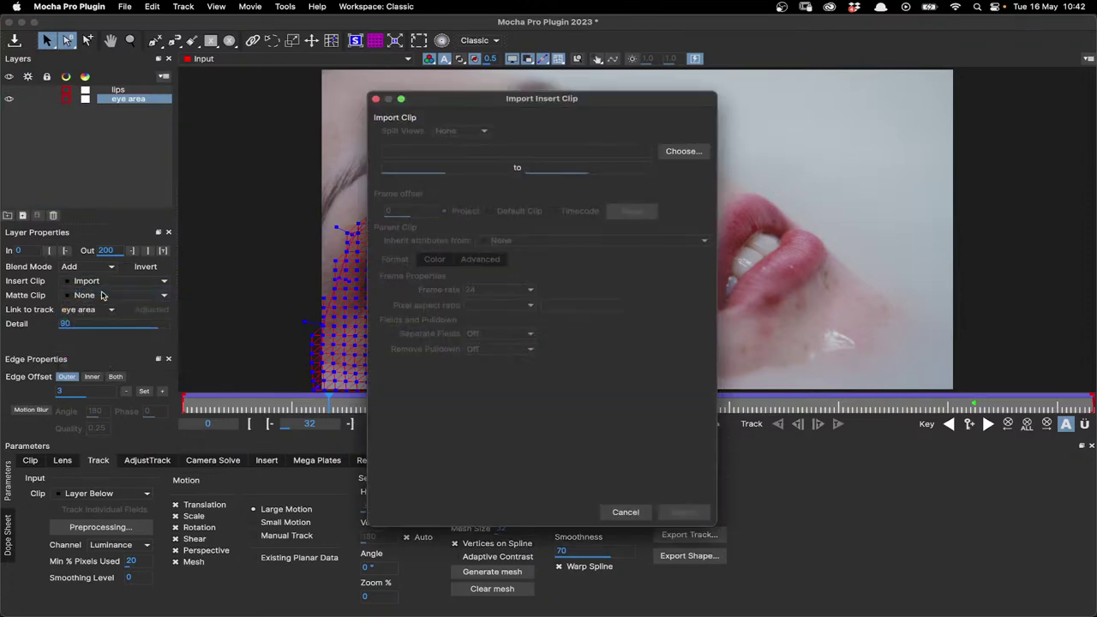
{"action": "left_click", "coordinate": [684, 151]}
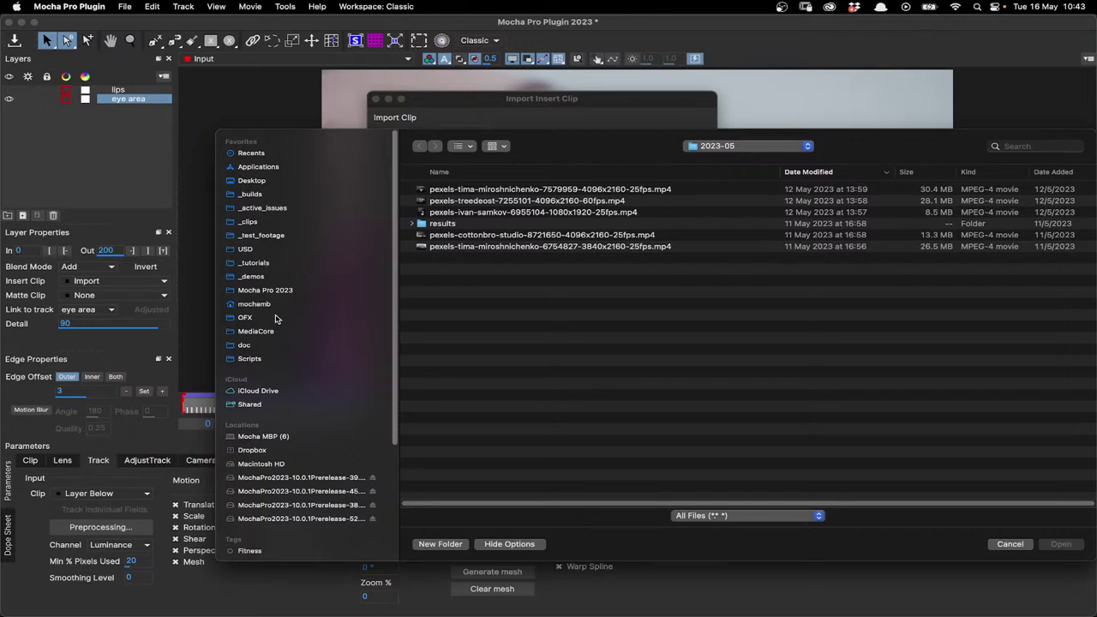
{"action": "left_click", "coordinate": [252, 276]}
{"action": "left_click", "coordinate": [265, 290]}
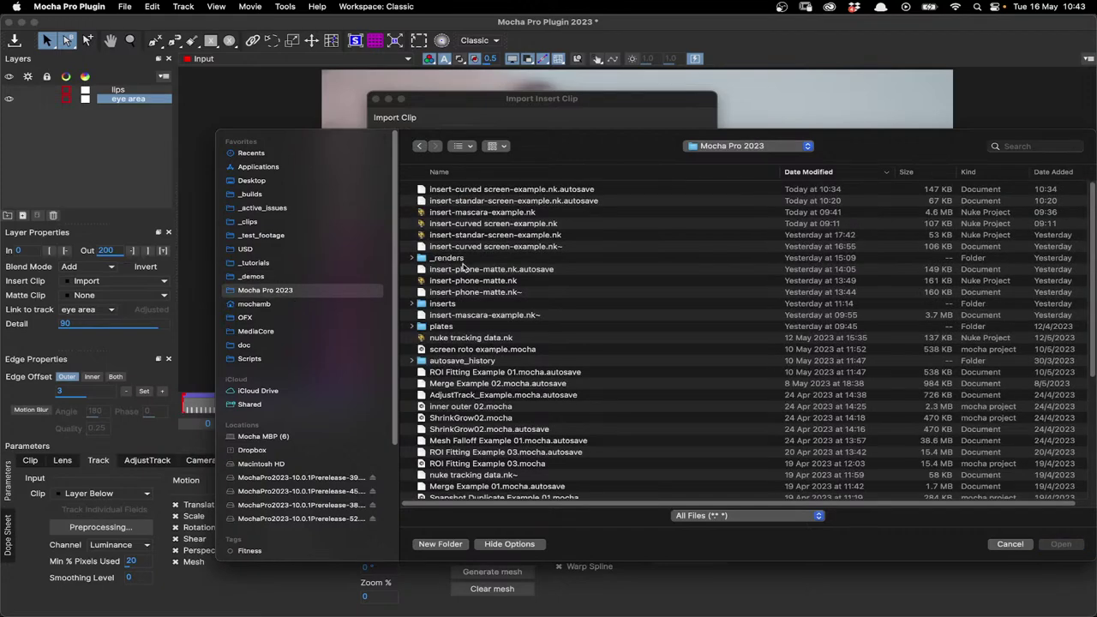
{"action": "double_click", "coordinate": [457, 329]}
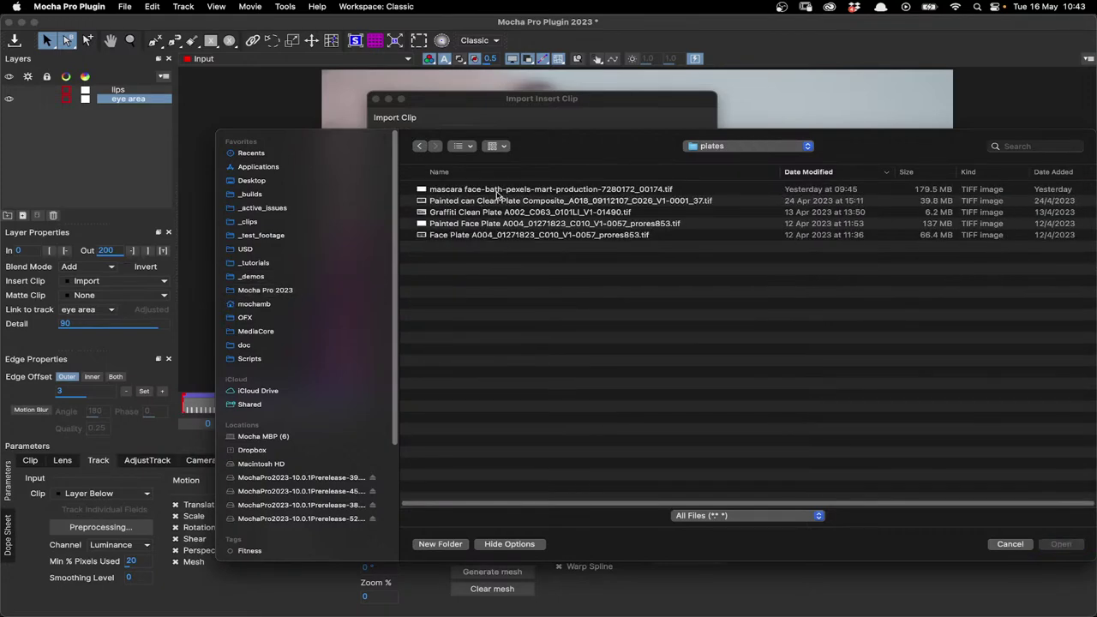
{"action": "left_click", "coordinate": [497, 190]}
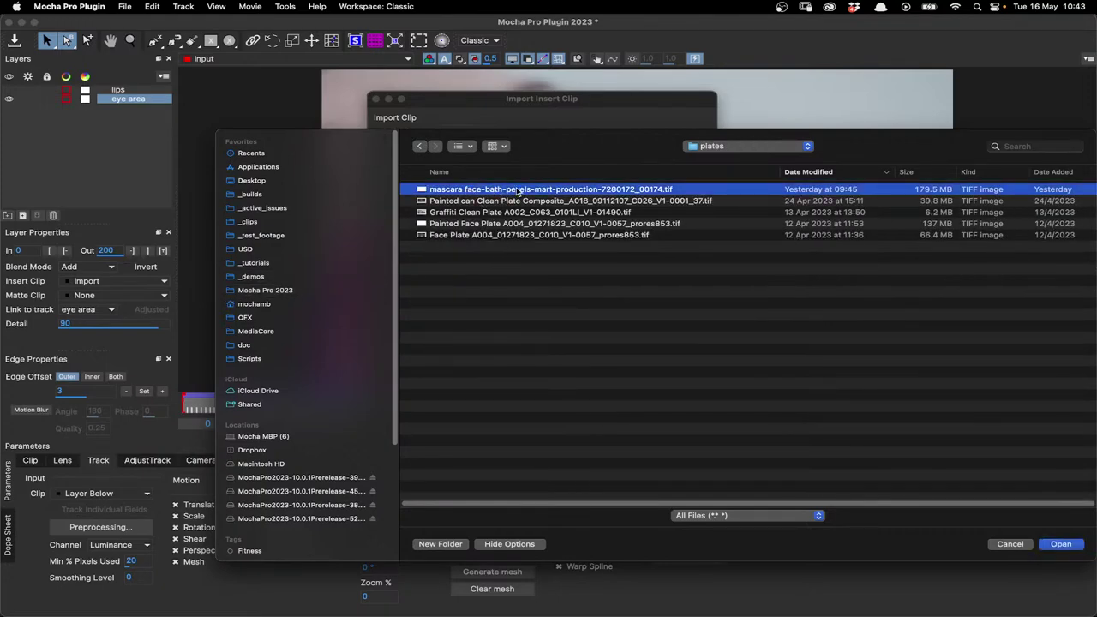
{"action": "left_click", "coordinate": [1061, 546]}
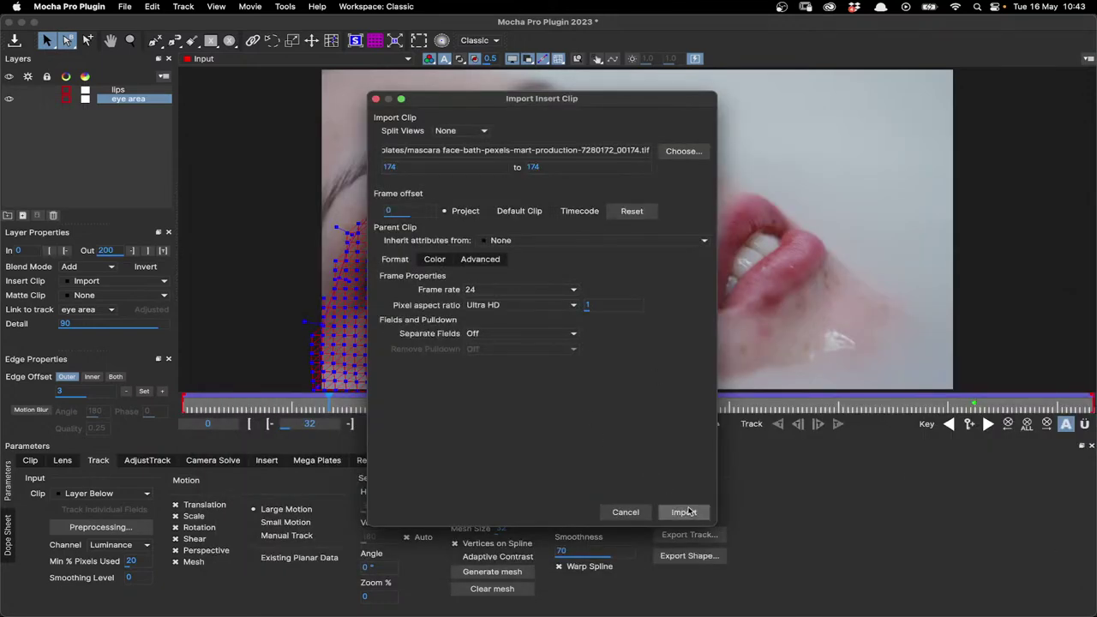
{"action": "left_click", "coordinate": [690, 513]}
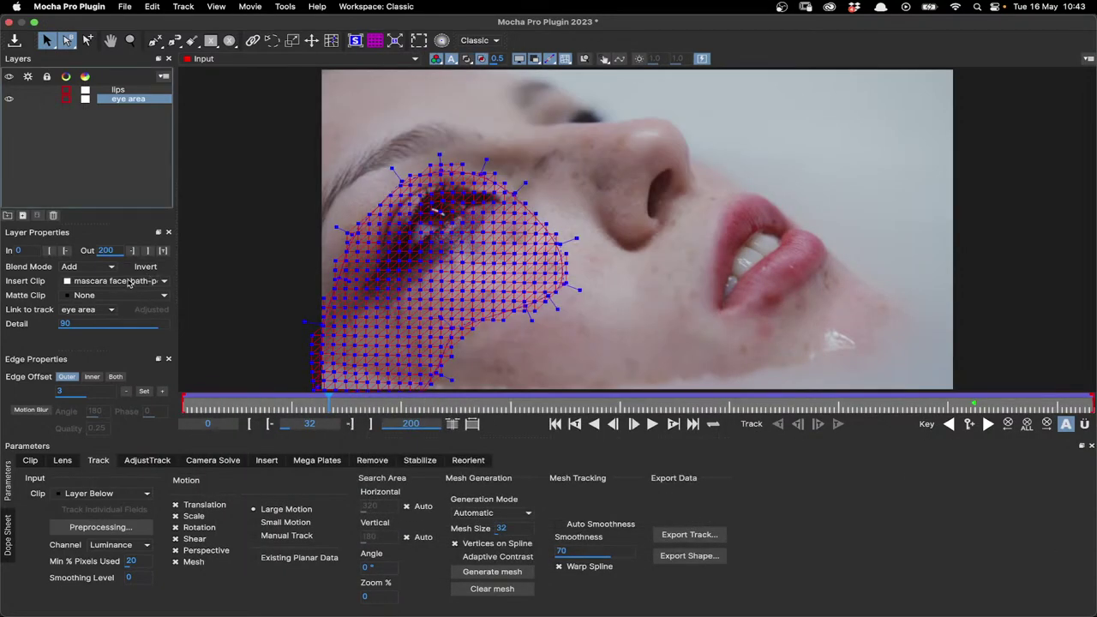
Step: Set the eye area's insert clip to Insert Layer, and preview the composite in the Insert module at keyframe 174
{"action": "left_click", "coordinate": [100, 282]}
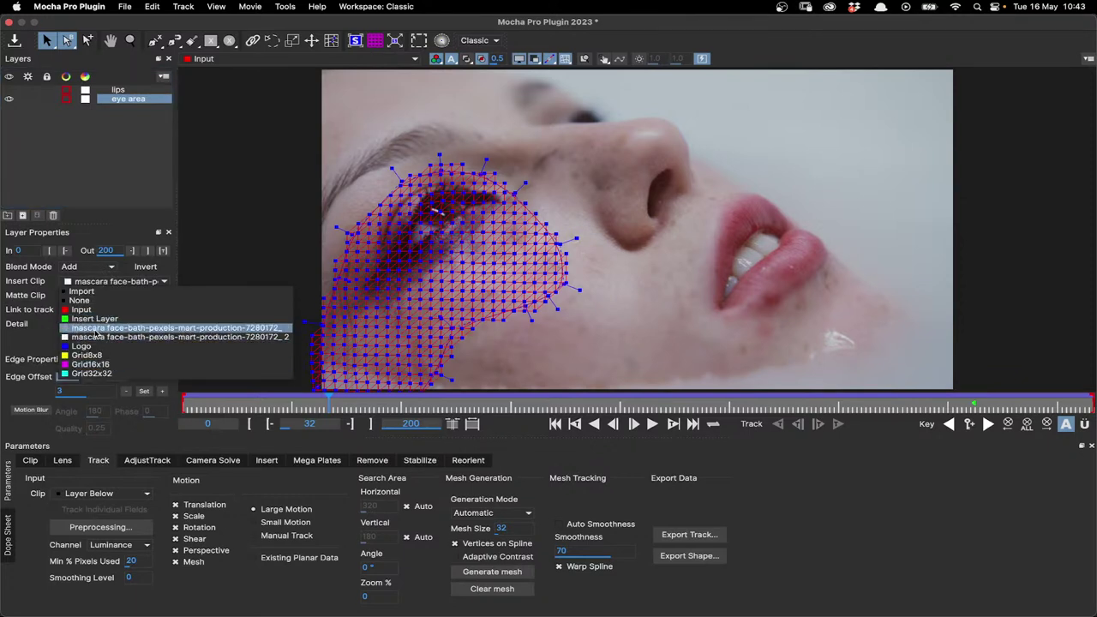
{"action": "left_click", "coordinate": [93, 320]}
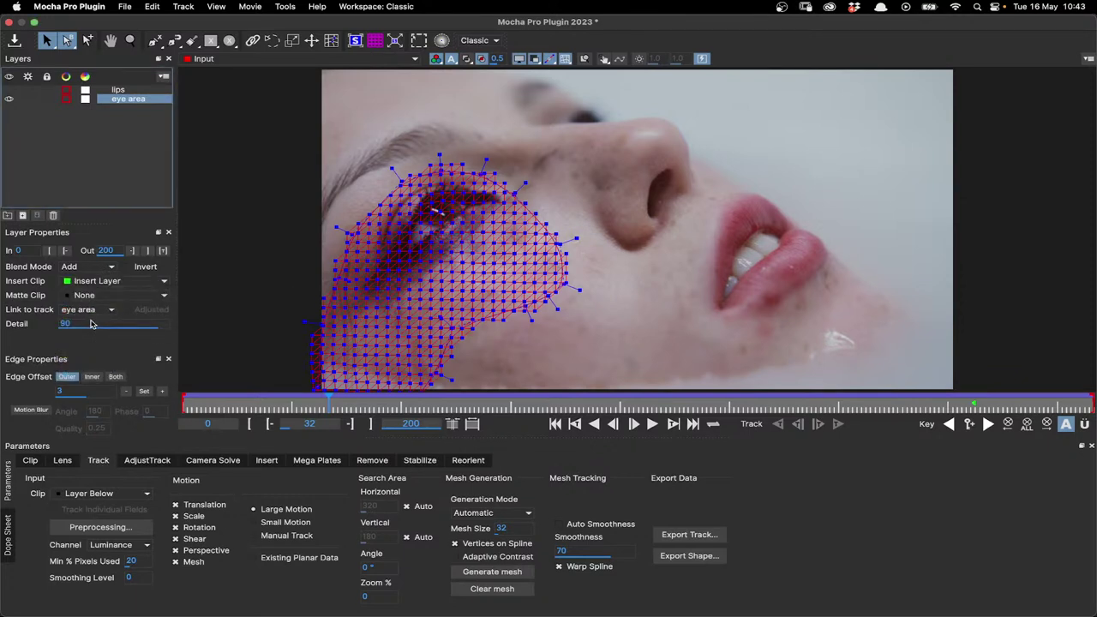
{"action": "left_click", "coordinate": [266, 461]}
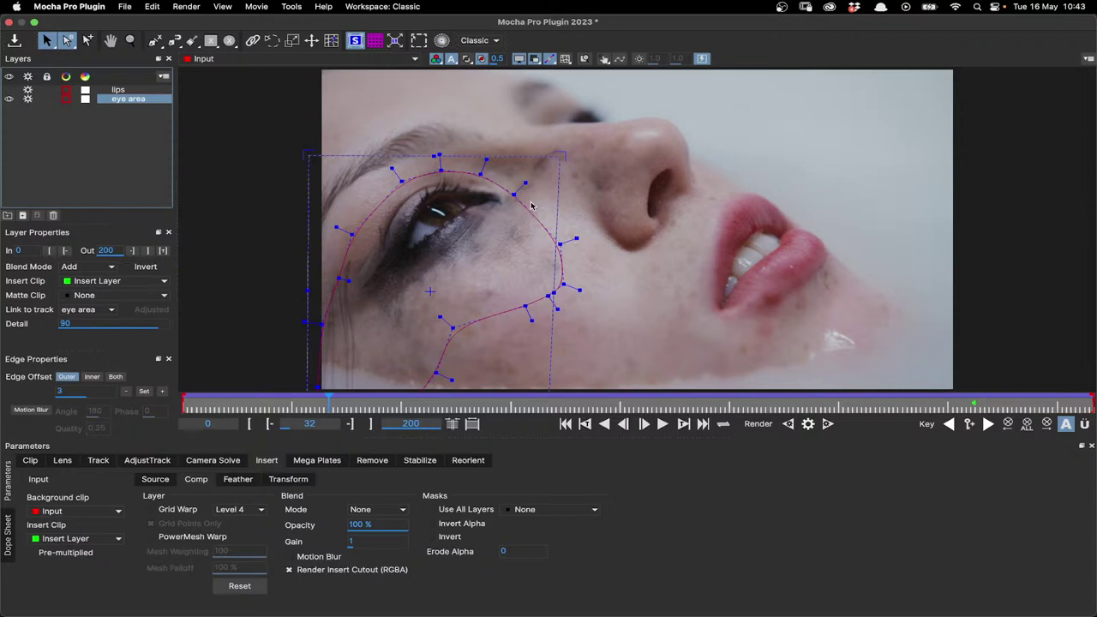
{"action": "left_click", "coordinate": [988, 424]}
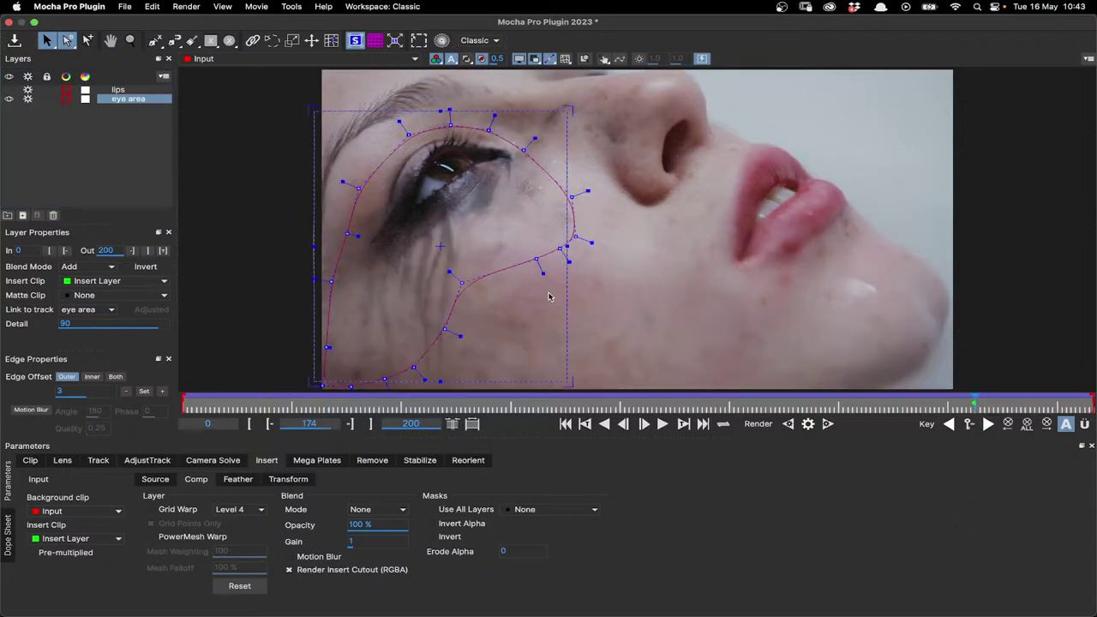
Step: Expand the eye area's surface to the full frame and reset the insert's region of interest
{"action": "left_click", "coordinate": [163, 485]}
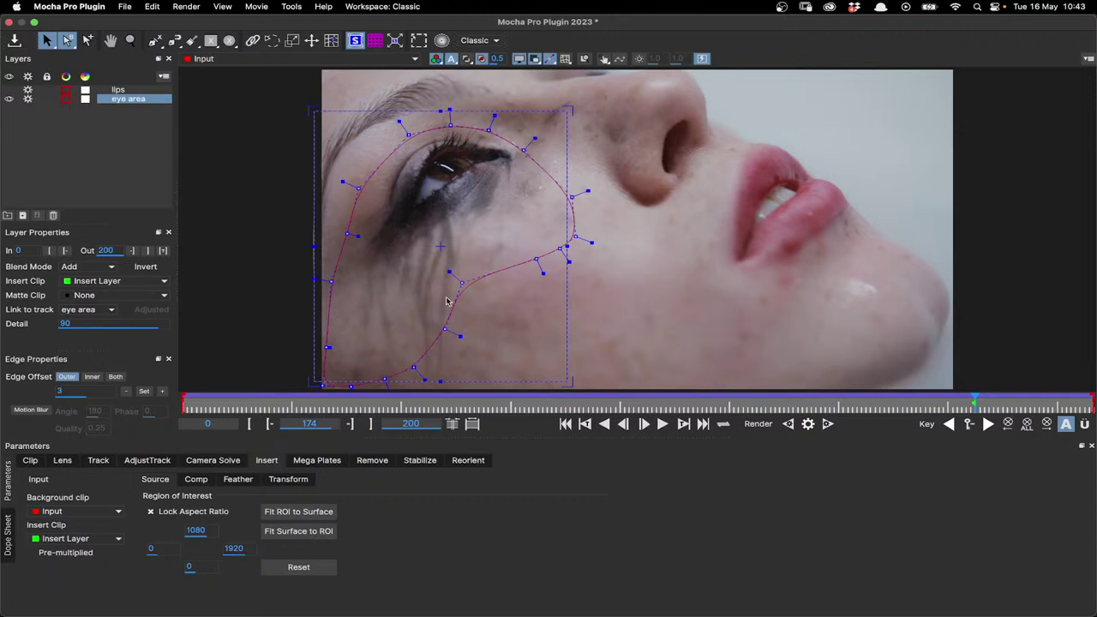
{"action": "scroll", "coordinate": [462, 278], "scroll_direction": "down", "scroll_amount": 2}
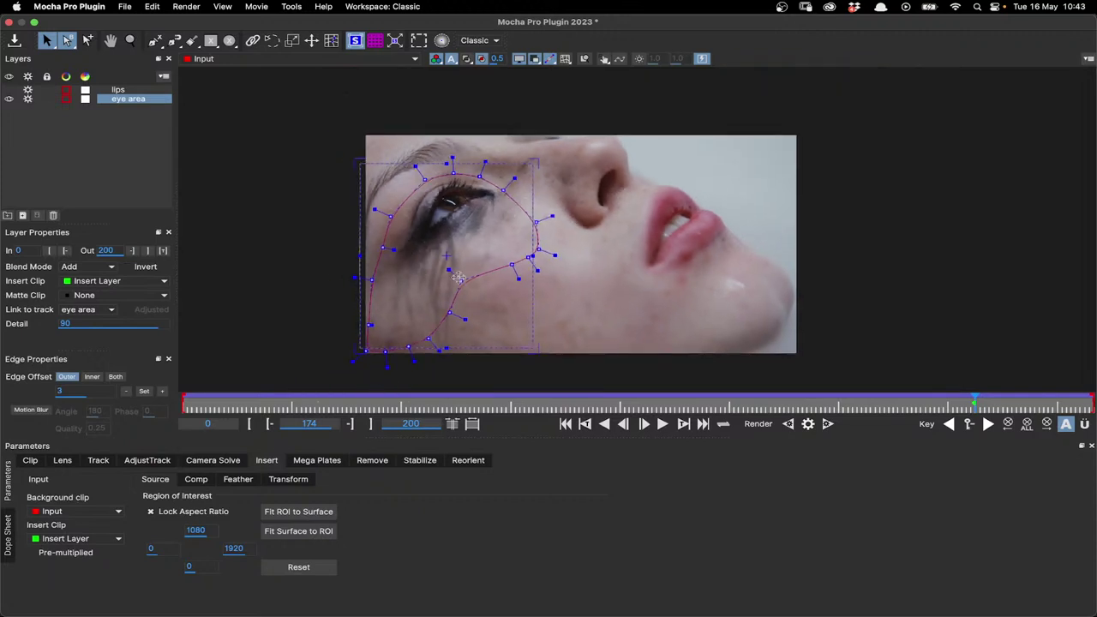
{"action": "scroll", "coordinate": [486, 258], "scroll_direction": "up", "scroll_amount": 1}
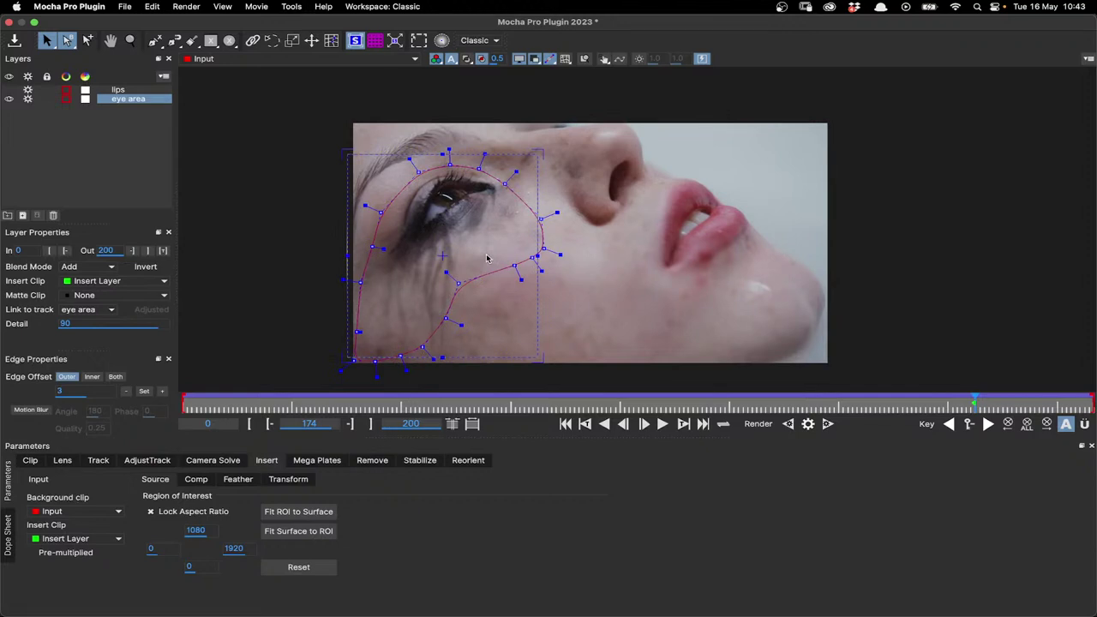
{"action": "left_click", "coordinate": [397, 41]}
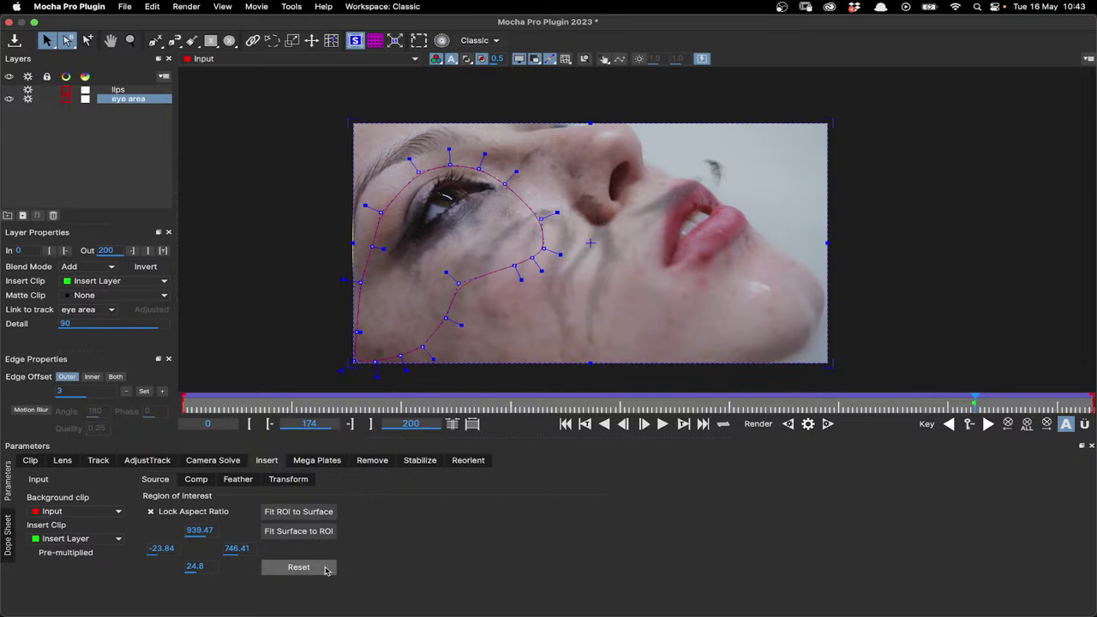
{"action": "left_click", "coordinate": [324, 572]}
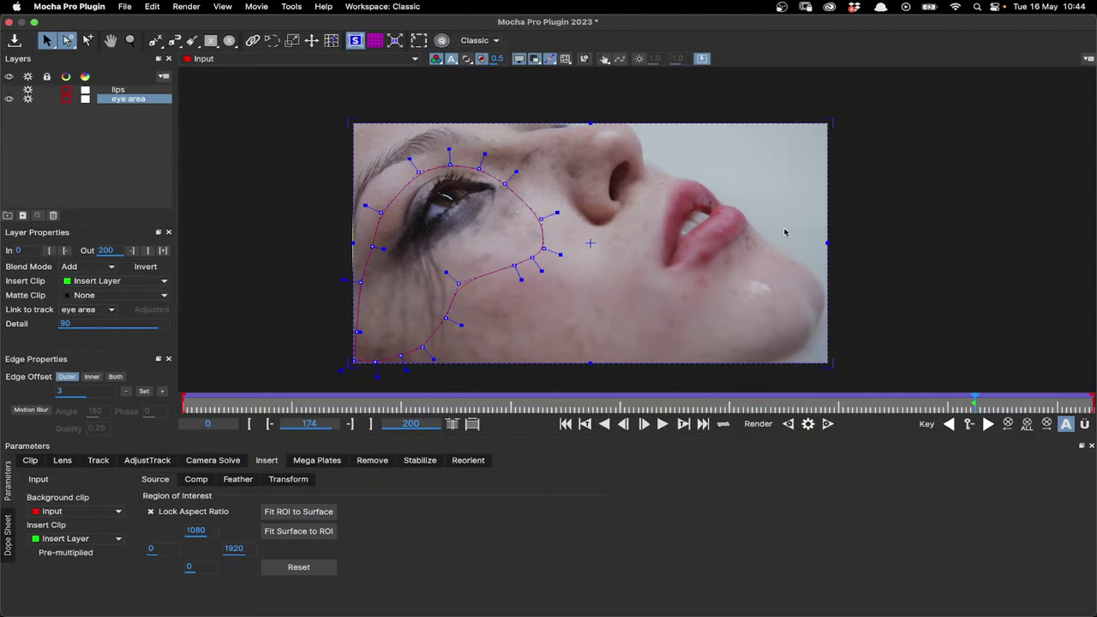
Step: Enable Grid Warp at Level 4 on the full-frame insert and review its source and composite settings
{"action": "left_click", "coordinate": [180, 510]}
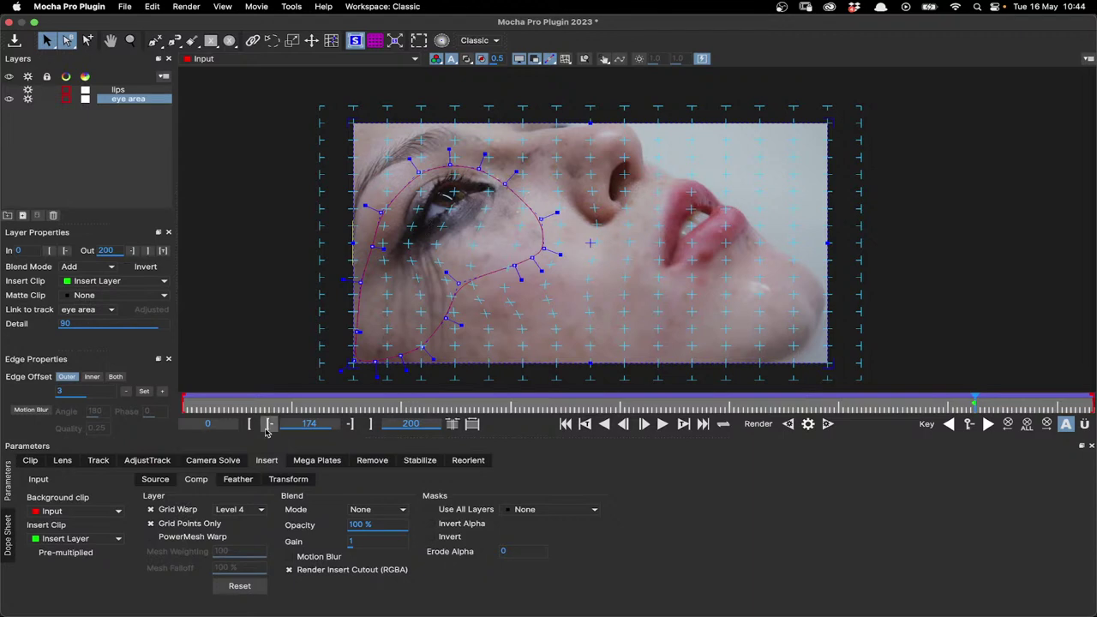
{"action": "left_click", "coordinate": [155, 480]}
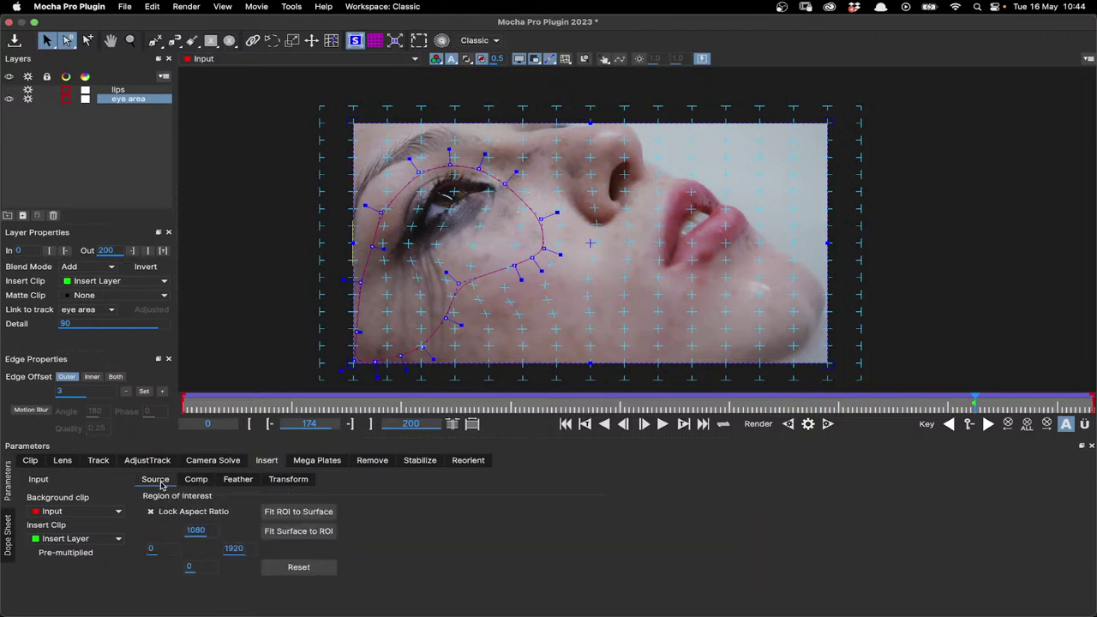
{"action": "left_click", "coordinate": [158, 481]}
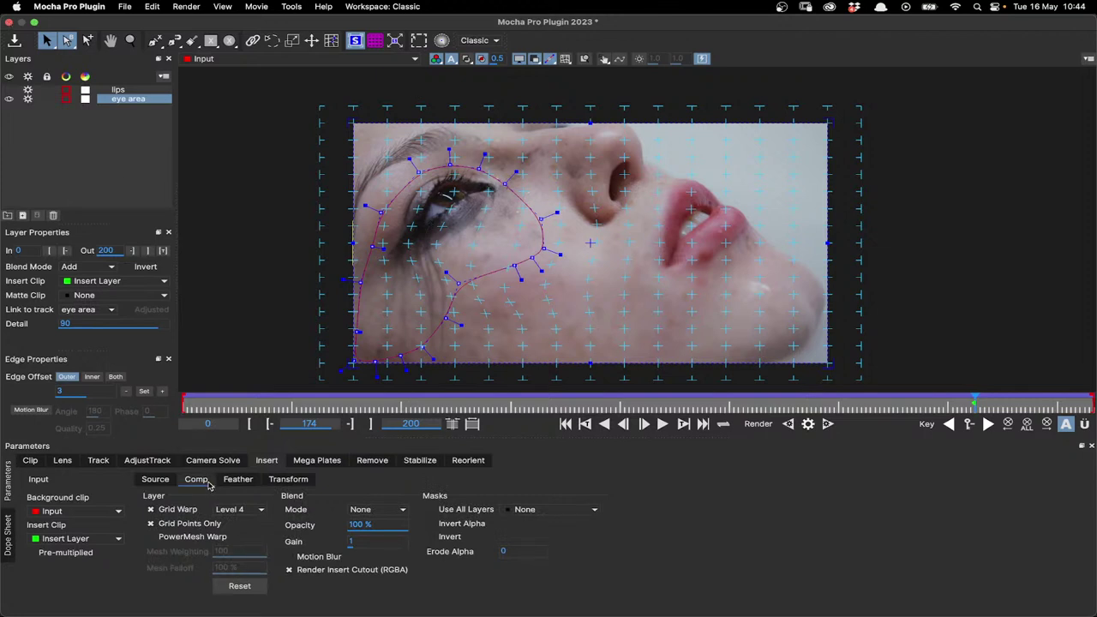
Step: Reset the eye area's surface and disable Grid Warp on the insert
{"action": "right_click", "coordinate": [633, 122]}
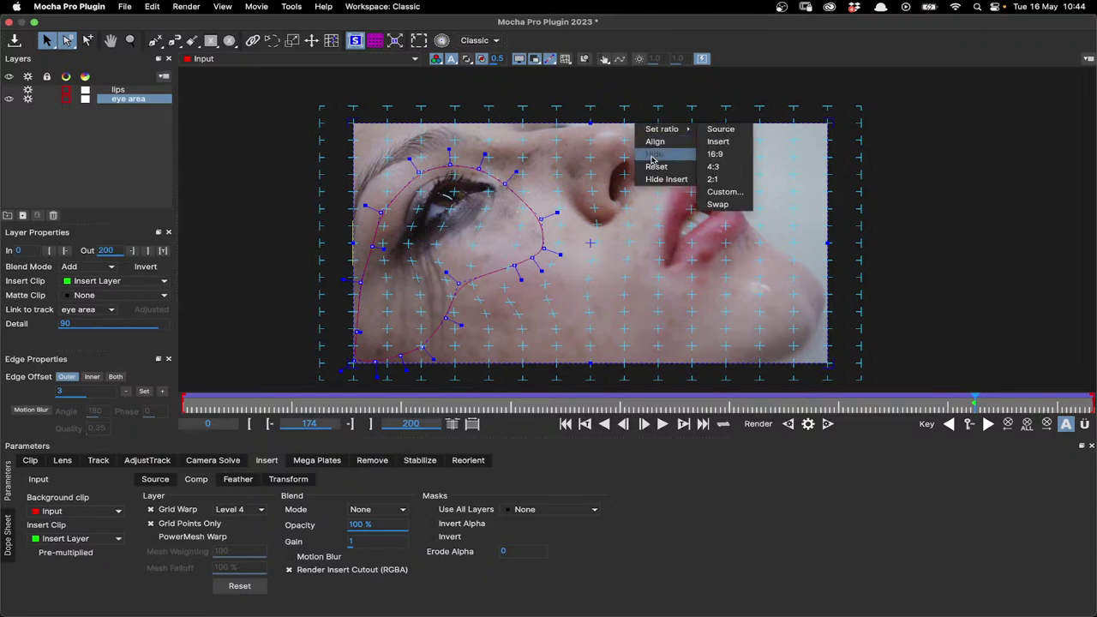
{"action": "left_click", "coordinate": [663, 168]}
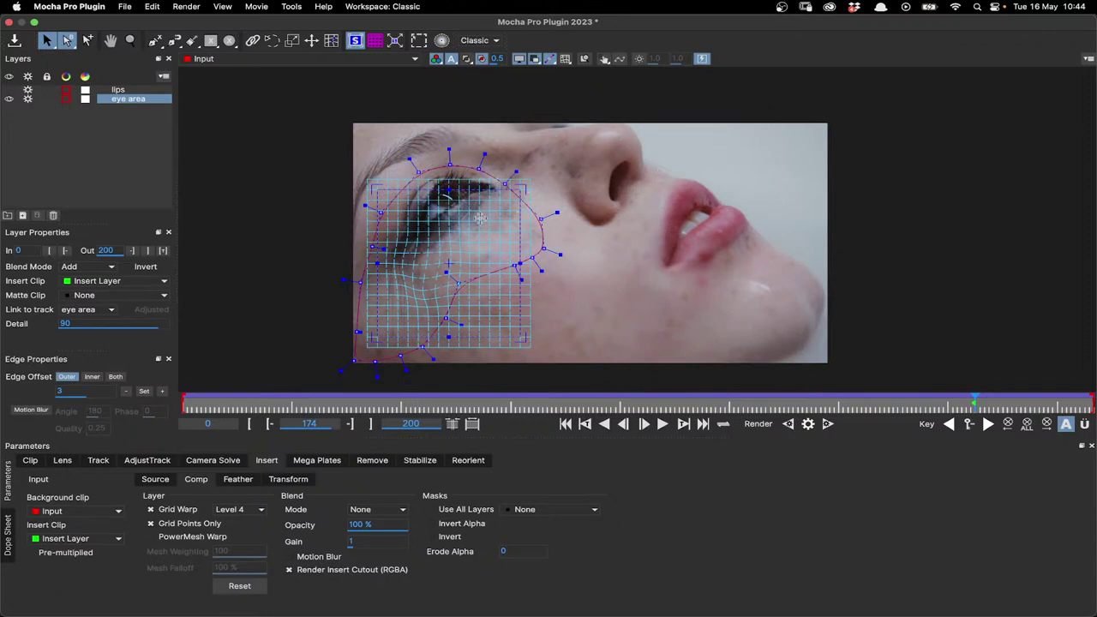
{"action": "left_click", "coordinate": [151, 509]}
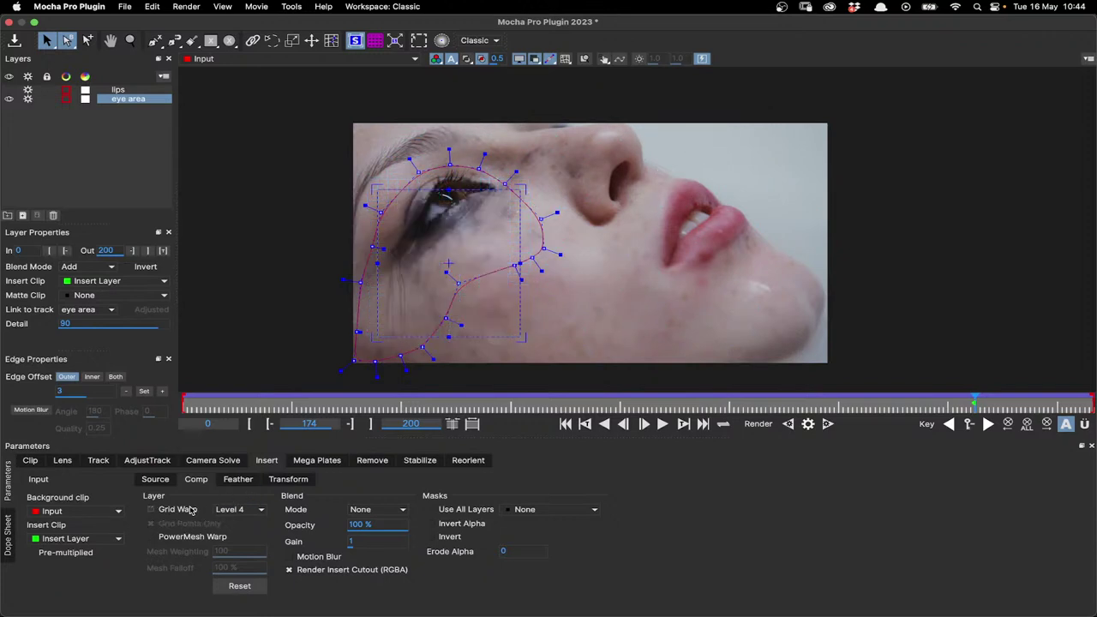
Step: Stretch all four edges of the surface outward so that it encloses the eye area spline
{"action": "scroll", "coordinate": [484, 253], "scroll_direction": "up", "scroll_amount": 4}
{"action": "scroll", "coordinate": [447, 261], "scroll_direction": "down", "scroll_amount": 3}
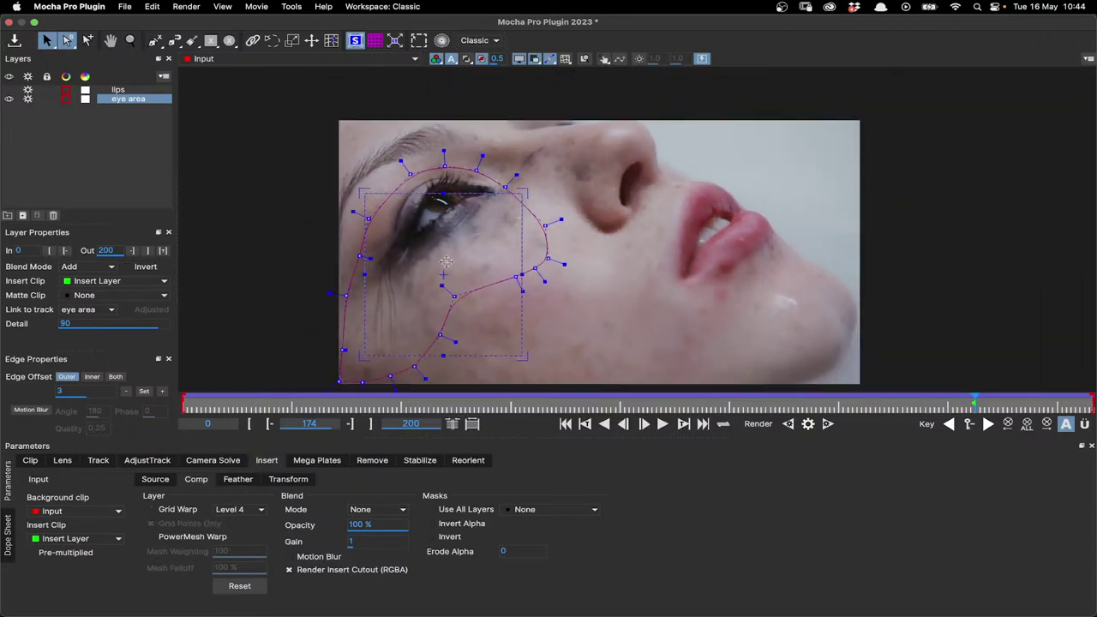
{"action": "left_click_drag", "start_coordinate": [456, 192], "coordinate": [453, 158]}
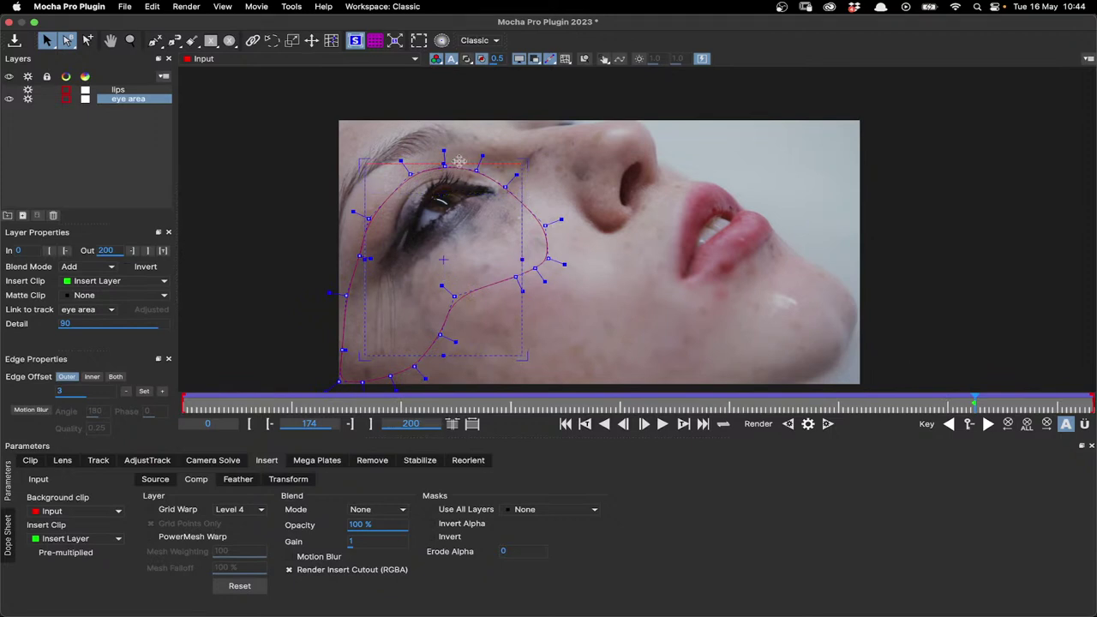
{"action": "left_click_drag", "start_coordinate": [525, 230], "coordinate": [555, 231]}
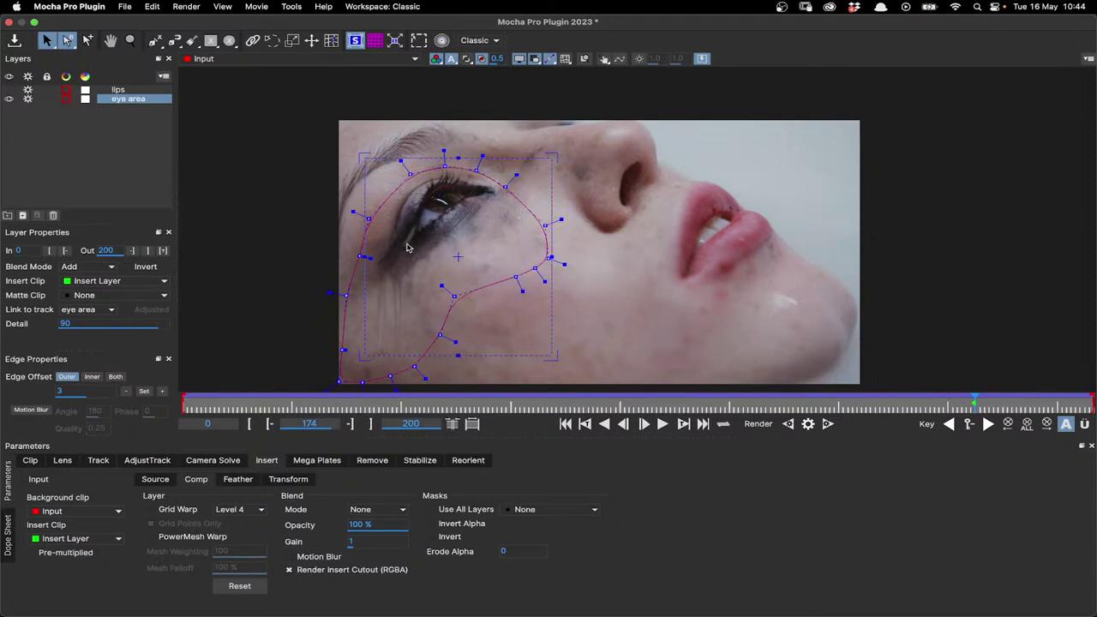
{"action": "left_click_drag", "start_coordinate": [364, 243], "coordinate": [341, 244]}
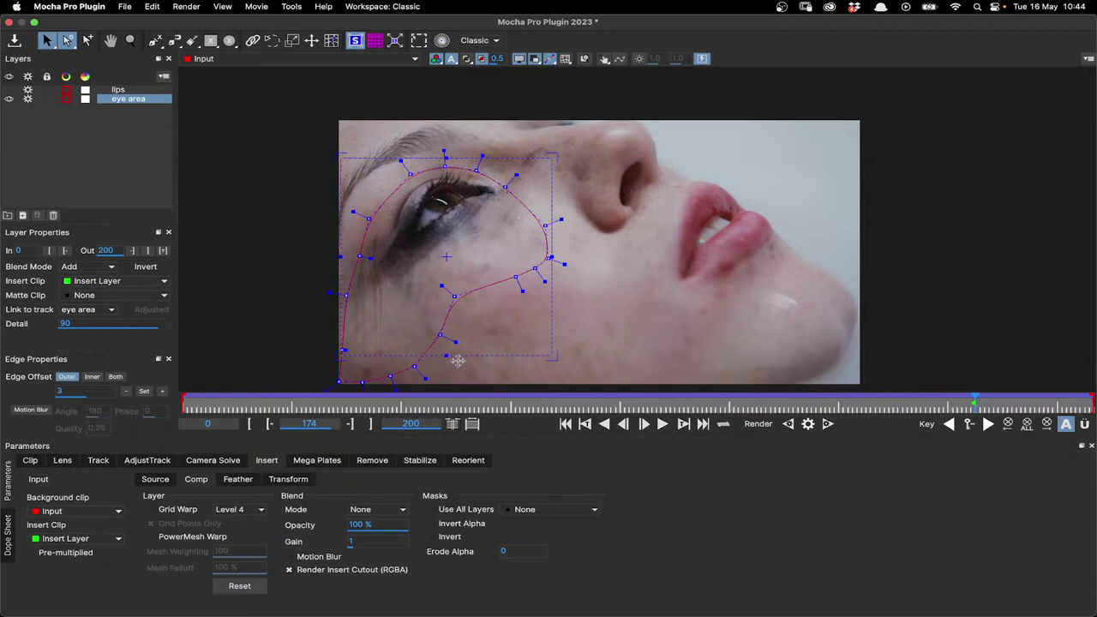
{"action": "left_click_drag", "start_coordinate": [456, 356], "coordinate": [452, 394]}
{"action": "left_click_drag", "start_coordinate": [339, 311], "coordinate": [335, 311]}
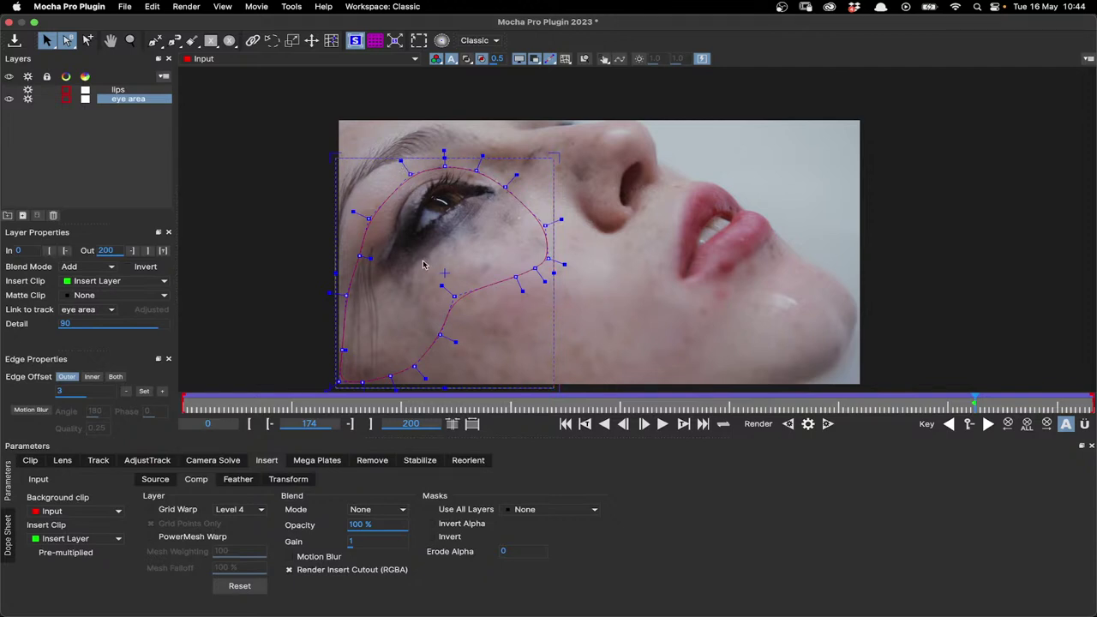
Step: Fit the insert's region of interest to the surface and view the Insert Layer clip to check it
{"action": "left_click", "coordinate": [196, 480]}
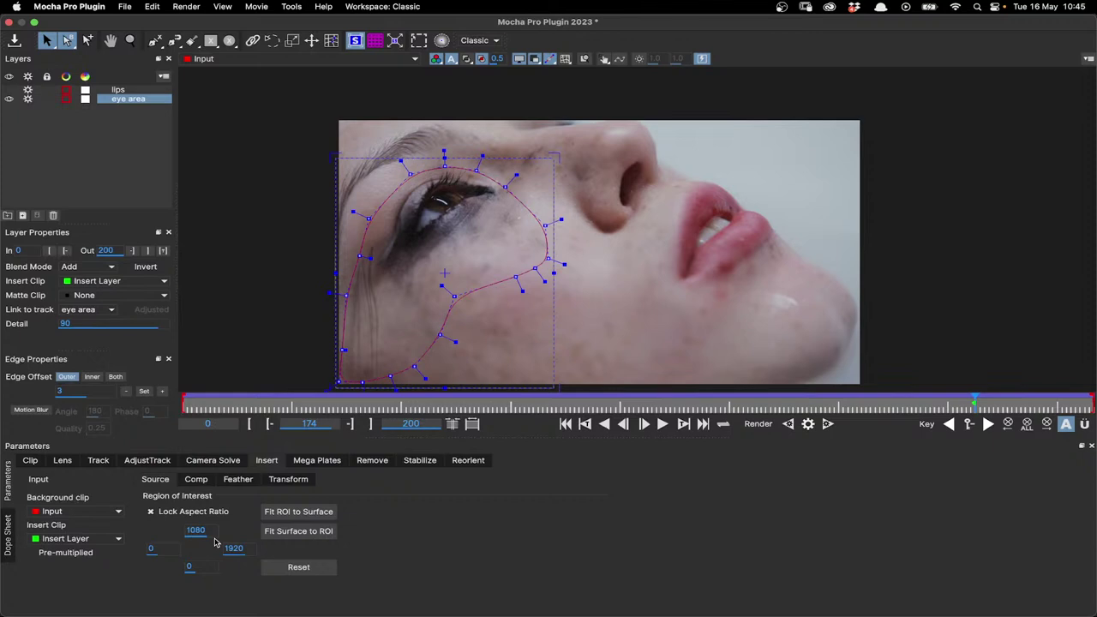
{"action": "left_click", "coordinate": [297, 515]}
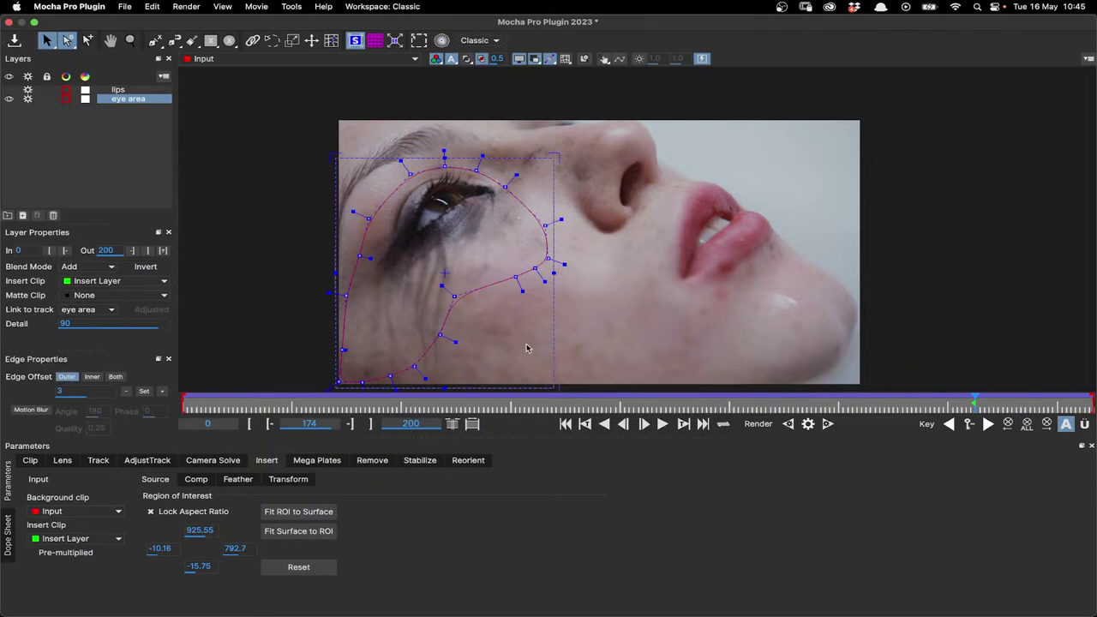
{"action": "left_click", "coordinate": [270, 60]}
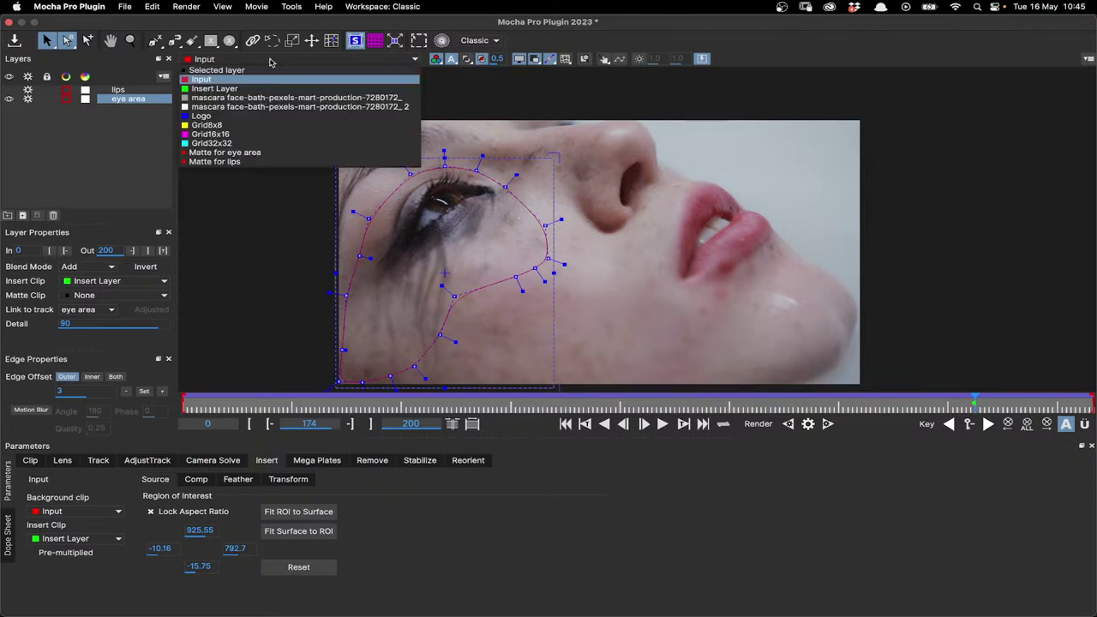
{"action": "left_click", "coordinate": [214, 88]}
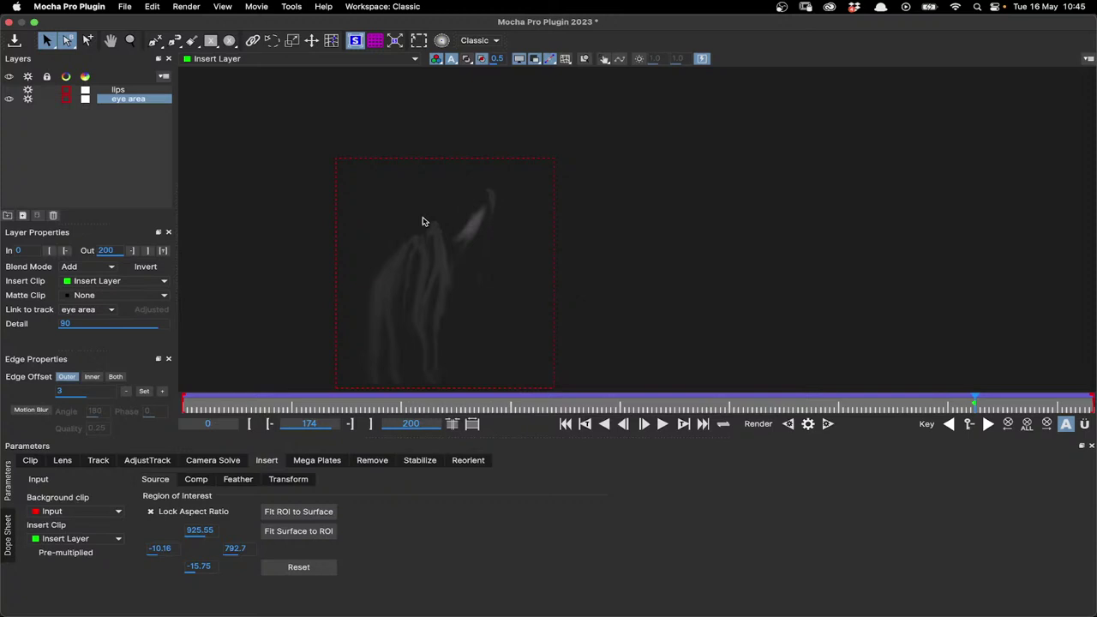
Step: Enable PowerMesh Warp for the insert with Grid Warp off, and display the tracked mesh on the selected layer
{"action": "left_click", "coordinate": [196, 480]}
{"action": "left_click", "coordinate": [179, 510]}
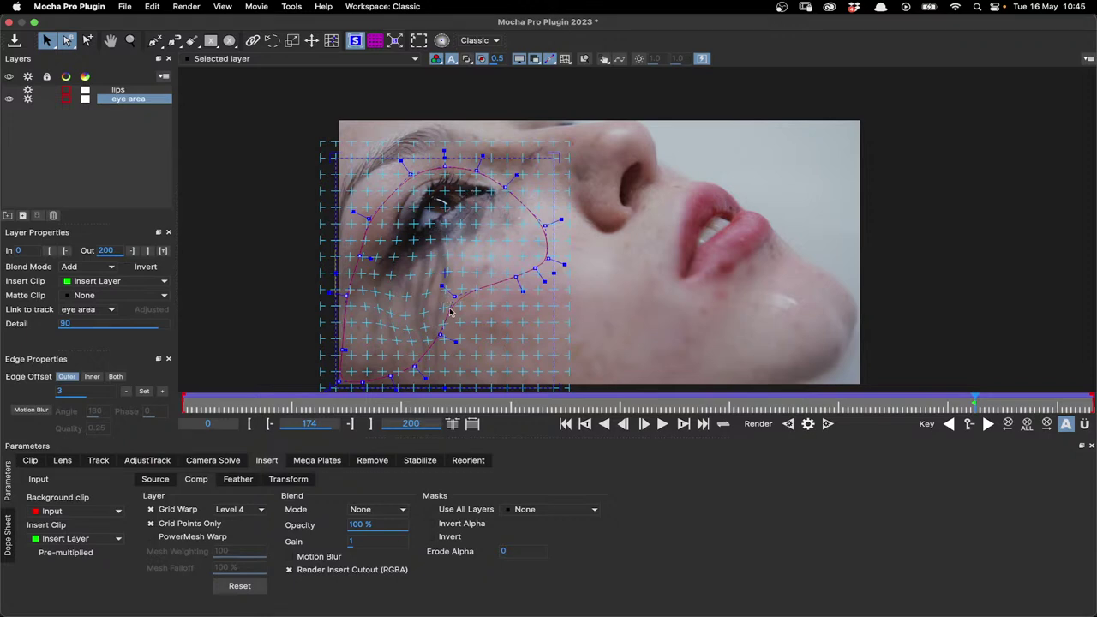
{"action": "left_click", "coordinate": [180, 539]}
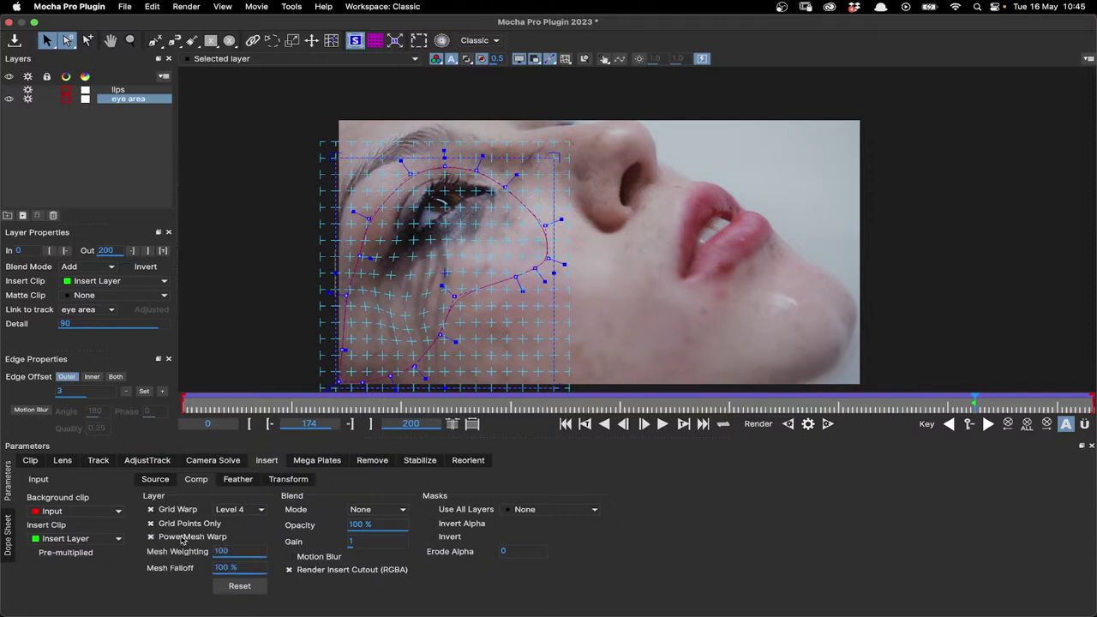
{"action": "left_click", "coordinate": [176, 511]}
{"action": "left_click", "coordinate": [566, 59]}
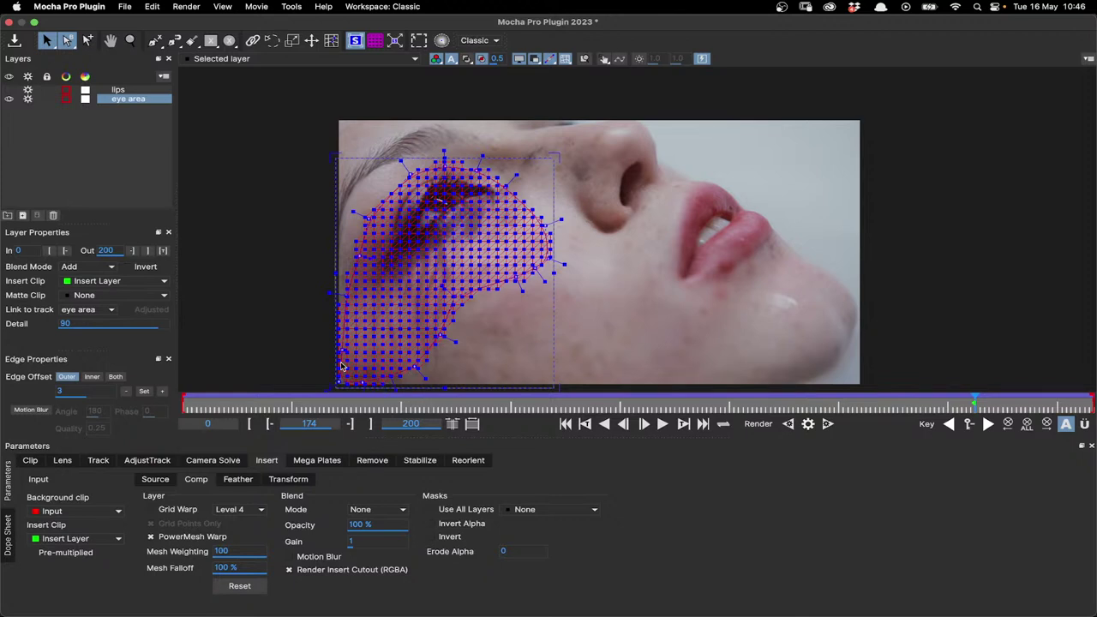
Step: Hide the mesh overlay and play back the mascara composite to check how it follows the face
{"action": "double_click", "coordinate": [222, 569]}
{"action": "left_click", "coordinate": [549, 59]}
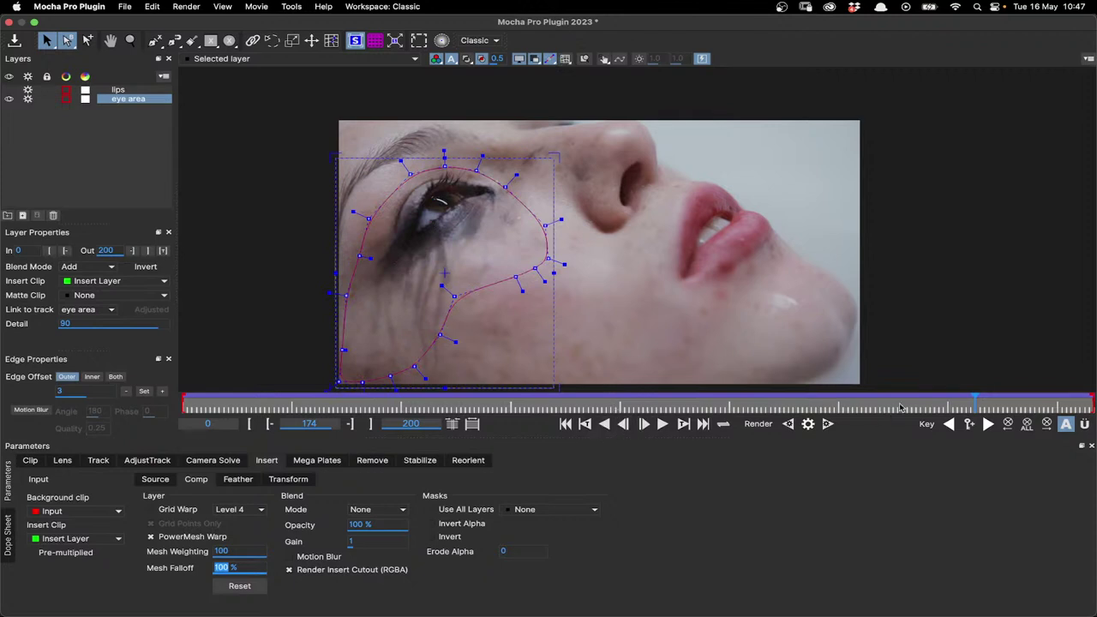
{"action": "left_click", "coordinate": [661, 424]}
{"action": "left_click", "coordinate": [661, 424]}
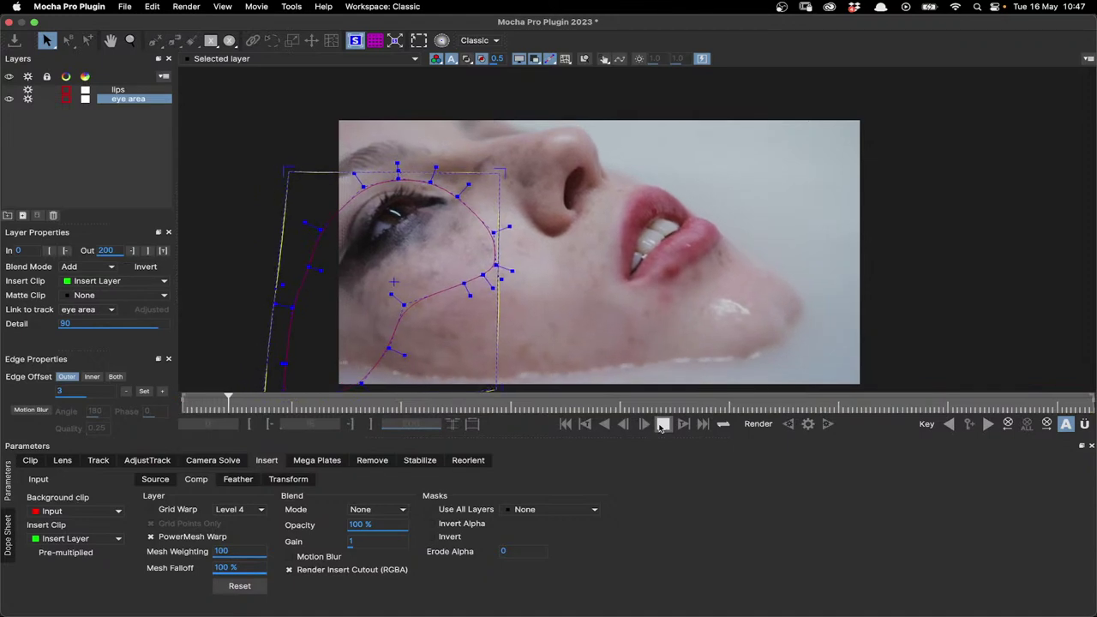
{"action": "left_click", "coordinate": [663, 425]}
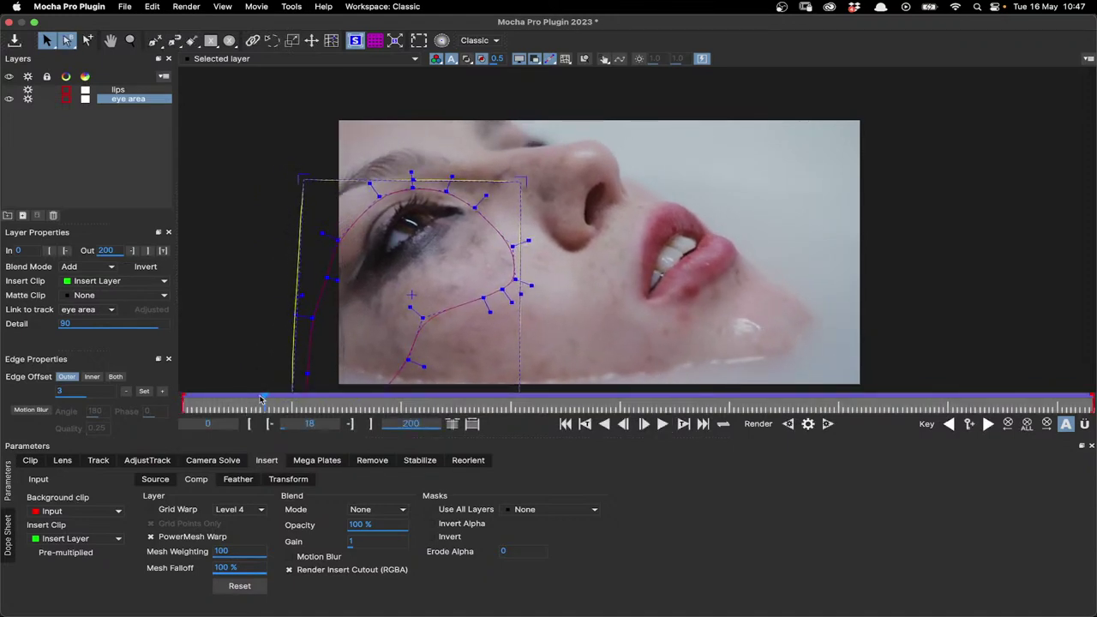
Step: Check the composite at frame 200, and turn Grid Warp back on at the insert keyframe on frame 174
{"action": "left_click_drag", "start_coordinate": [814, 399], "coordinate": [1091, 396]}
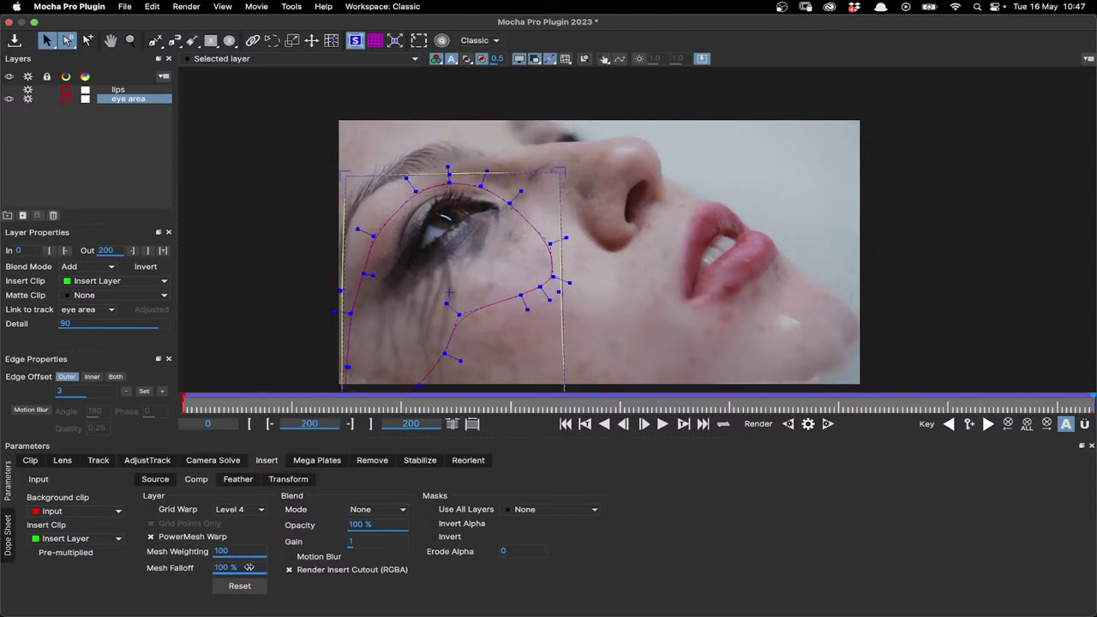
{"action": "left_click", "coordinate": [178, 513]}
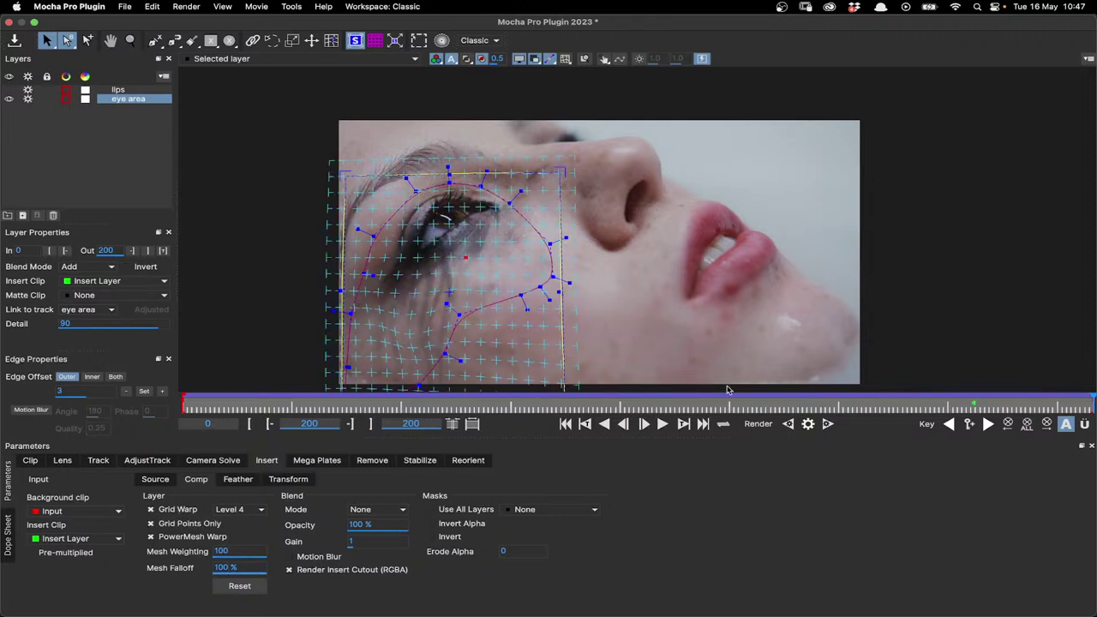
{"action": "left_click", "coordinate": [949, 425]}
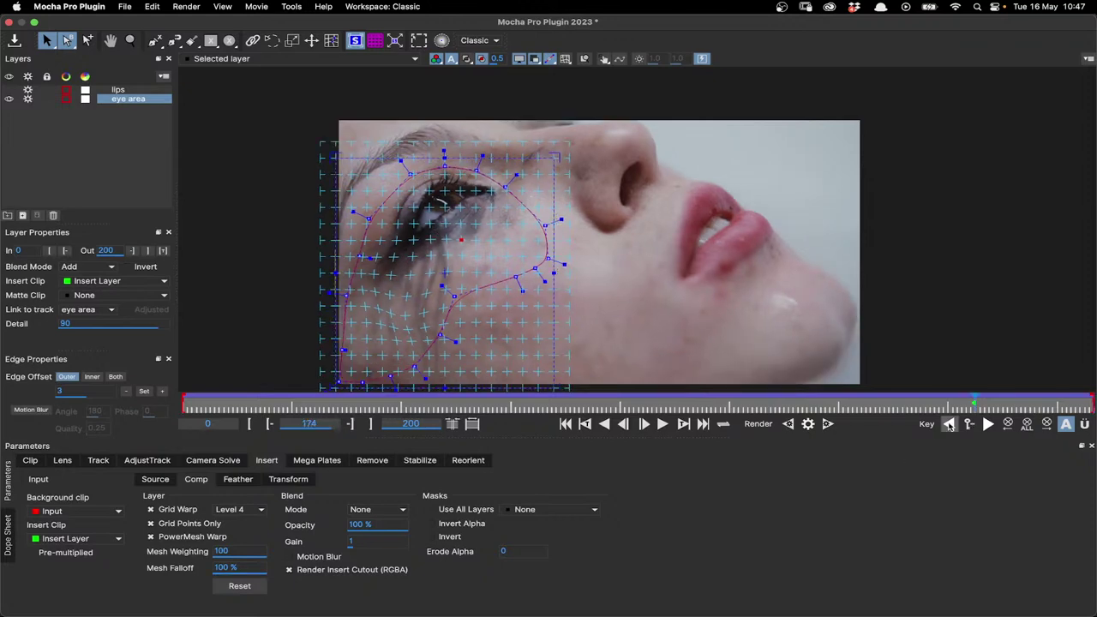
Step: Delete the eye area's Insert ROI keyframe at frame 32, and check its keyframes at frame 174
{"action": "left_click", "coordinate": [9, 536]}
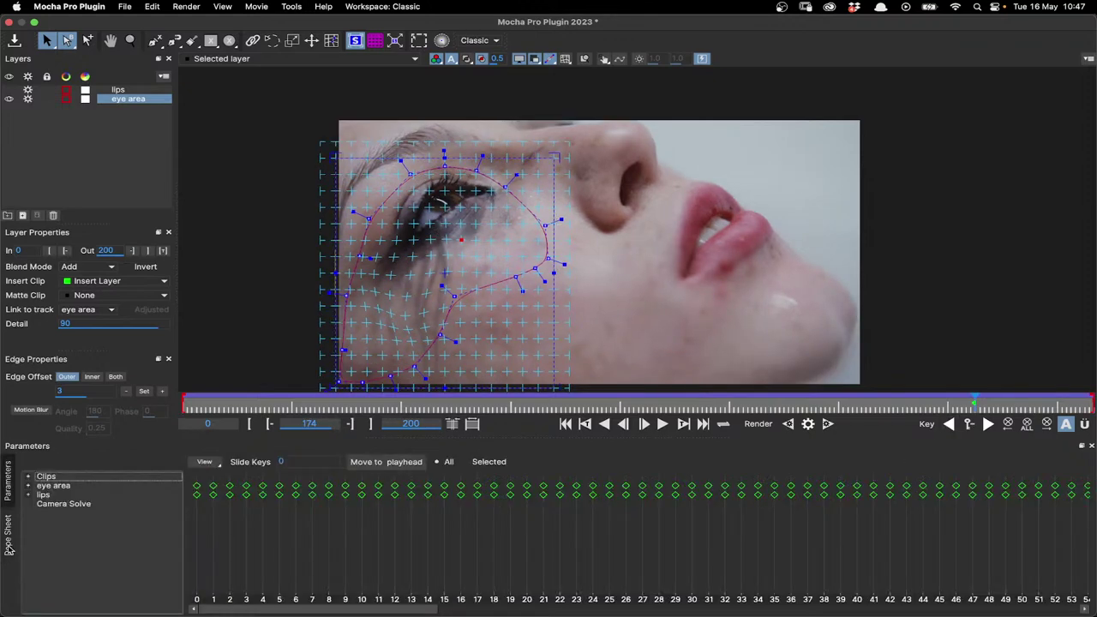
{"action": "left_click", "coordinate": [28, 485]}
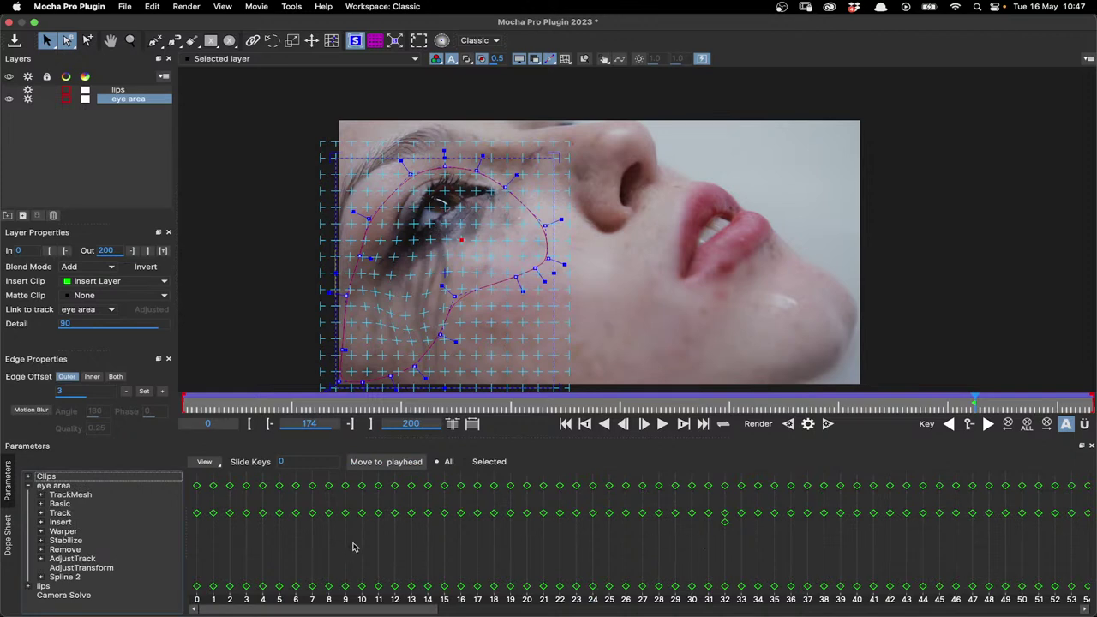
{"action": "left_click", "coordinate": [40, 522]}
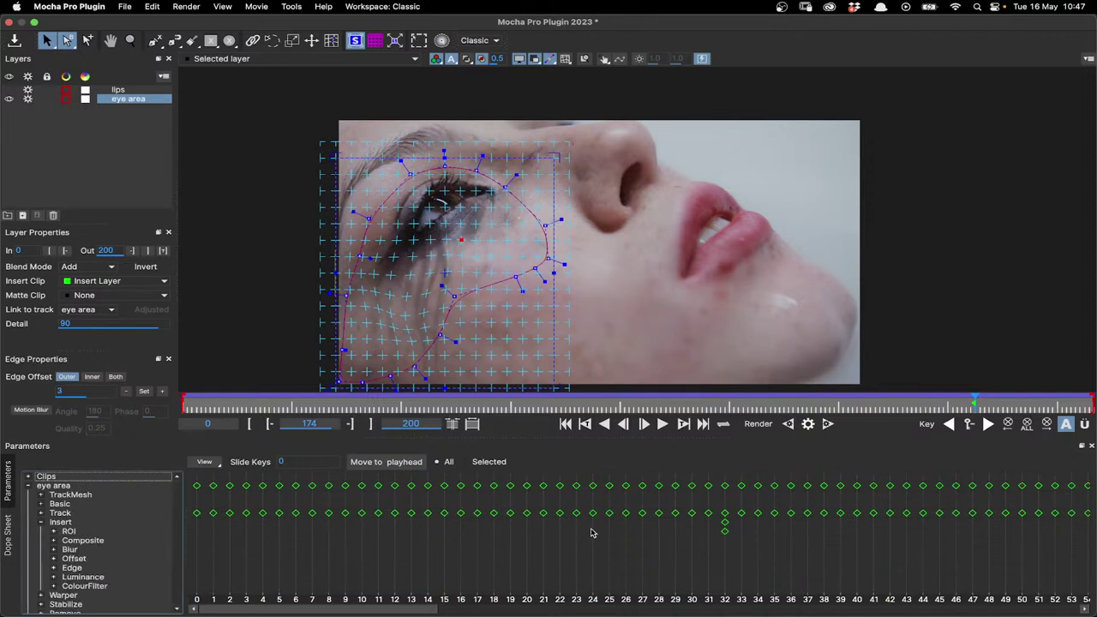
{"action": "left_click", "coordinate": [726, 531]}
{"action": "key", "text": "Delete"}
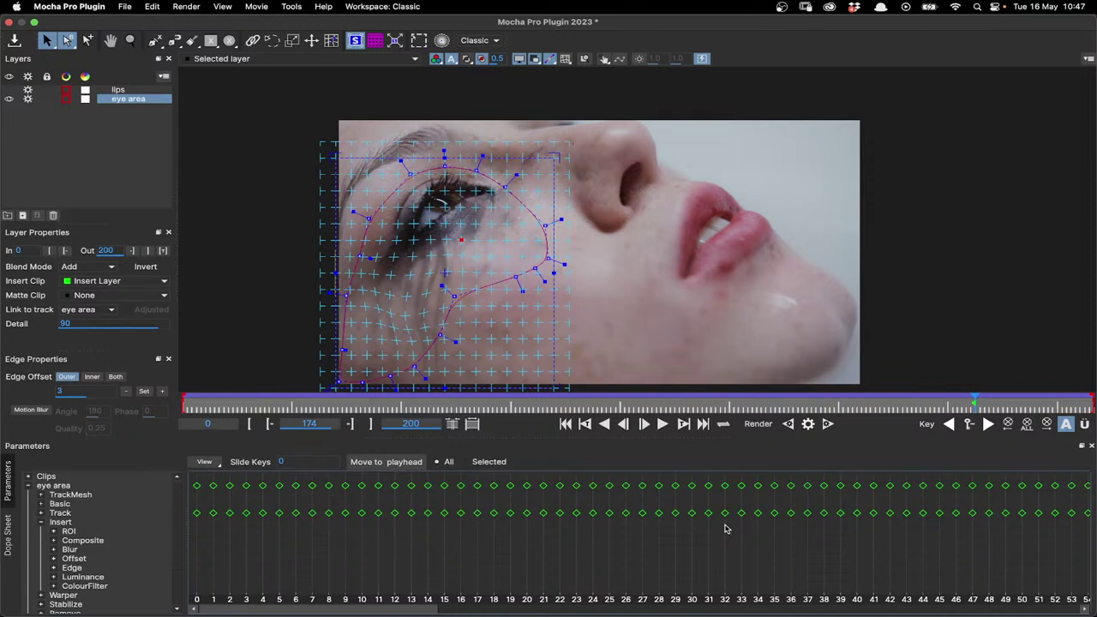
{"action": "left_click", "coordinate": [943, 610]}
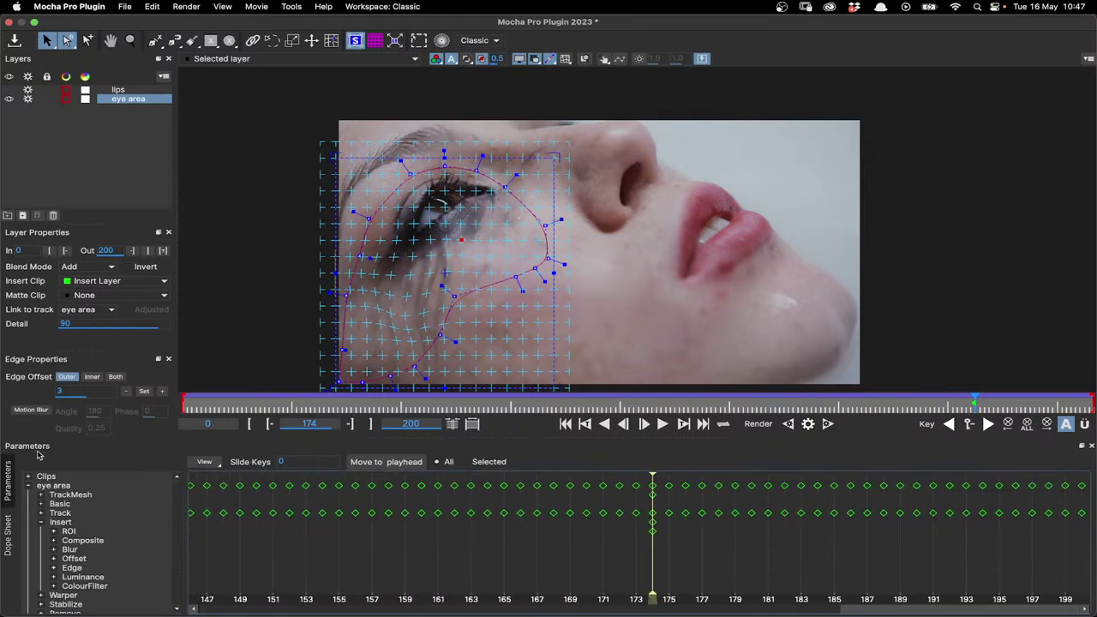
{"action": "left_click", "coordinate": [9, 485]}
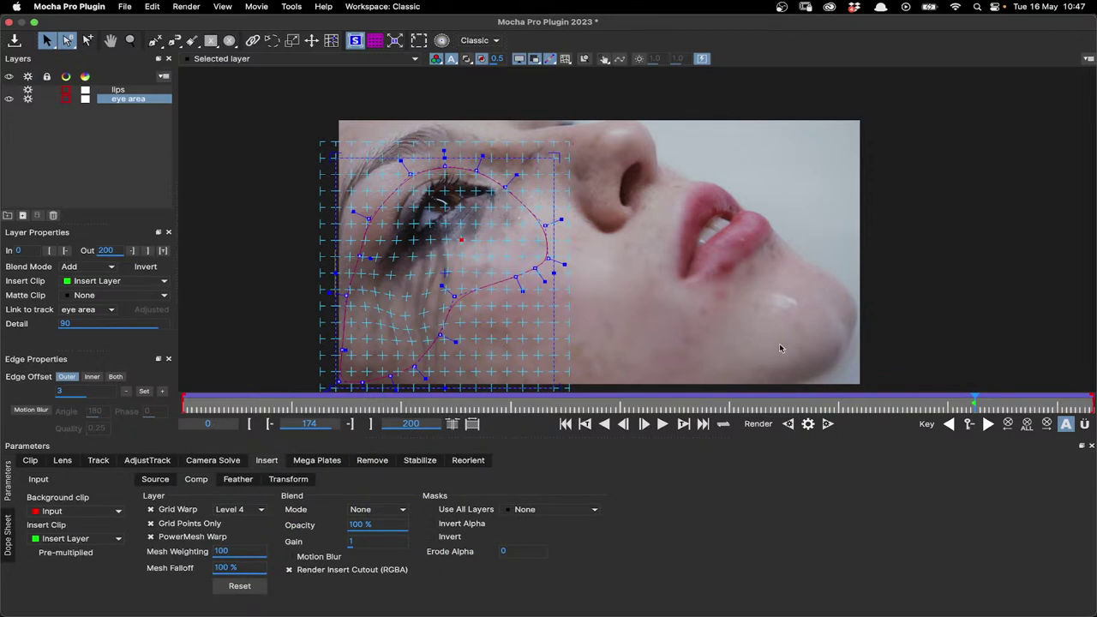
Step: Turn off Grid Warp for the insert and check the mascara composite around frames 92 and 96 and back at frame 13
{"action": "left_click", "coordinate": [176, 510]}
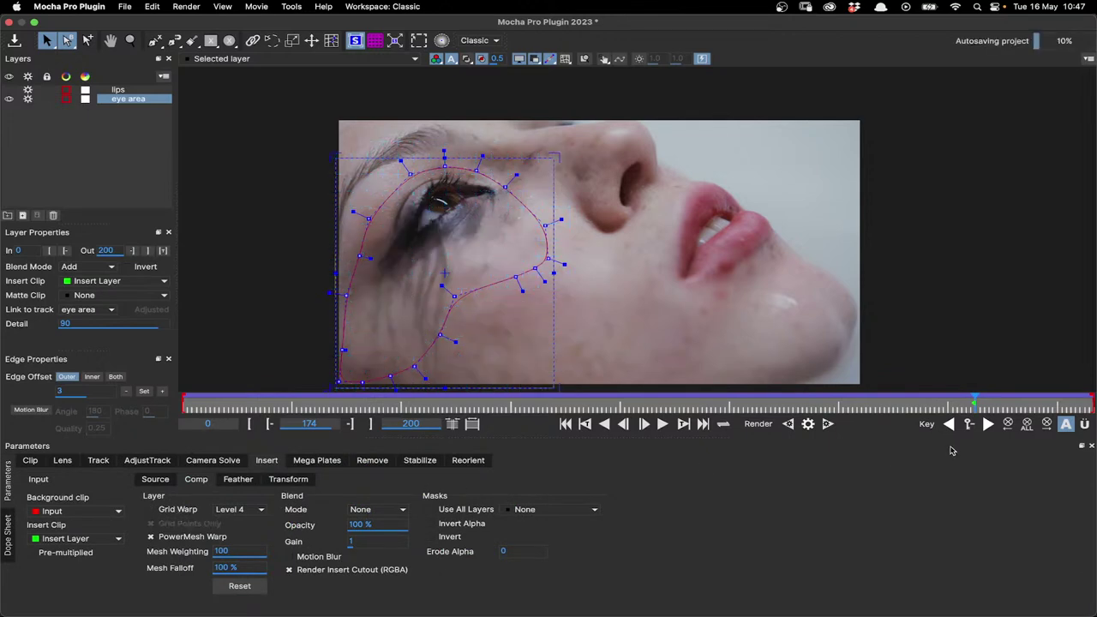
{"action": "left_click_drag", "start_coordinate": [975, 402], "coordinate": [661, 399]}
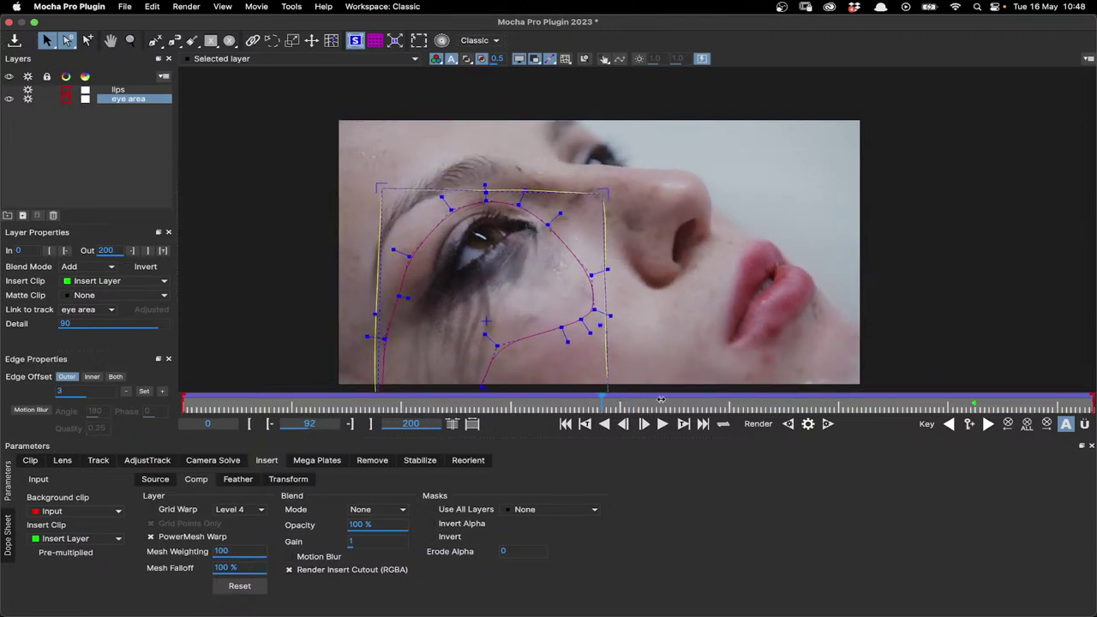
{"action": "left_click", "coordinate": [621, 399]}
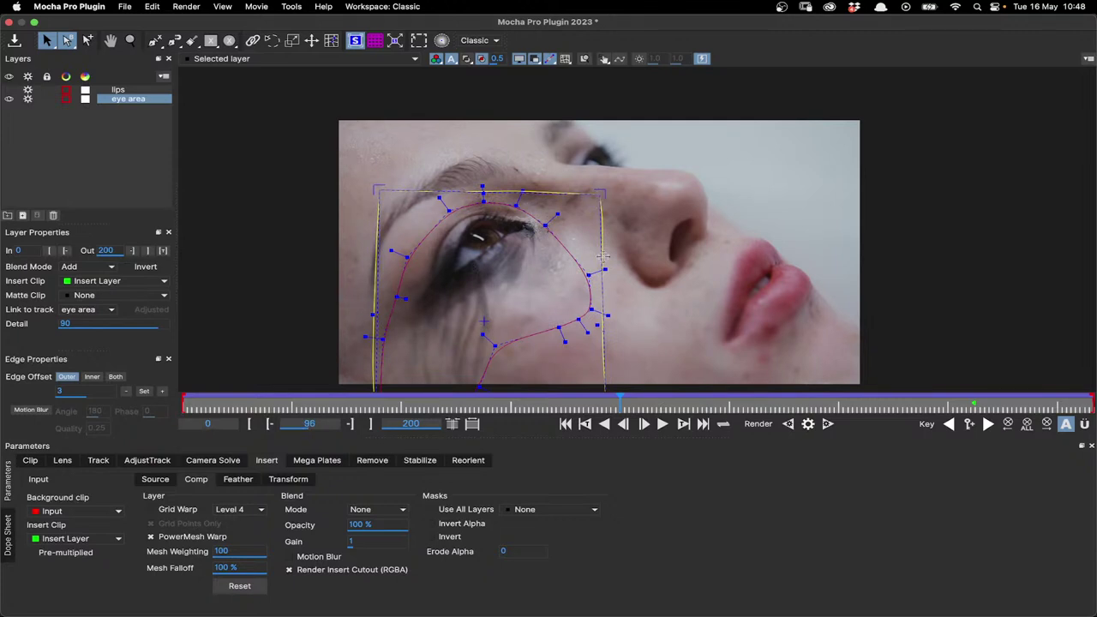
{"action": "left_click", "coordinate": [617, 400]}
{"action": "left_click_drag", "start_coordinate": [496, 404], "coordinate": [256, 424]}
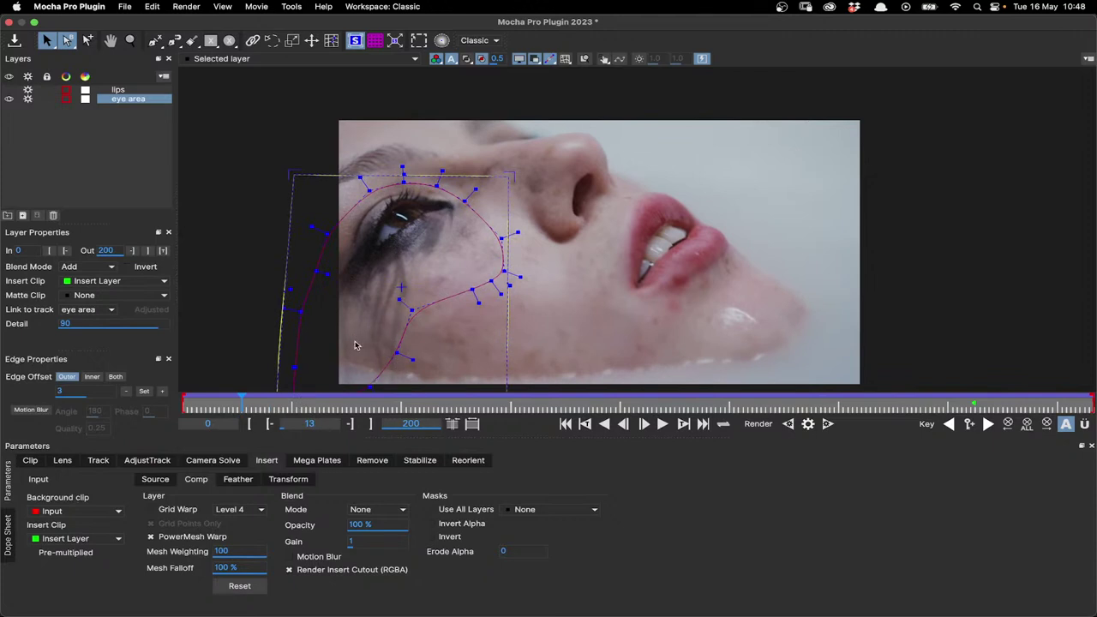
Step: Try a Mesh Weighting of 15.7 on the insert at frame 13, and return it to 100
{"action": "left_click", "coordinate": [246, 548]}
{"action": "left_click_drag", "start_coordinate": [246, 549], "coordinate": [55, 580]}
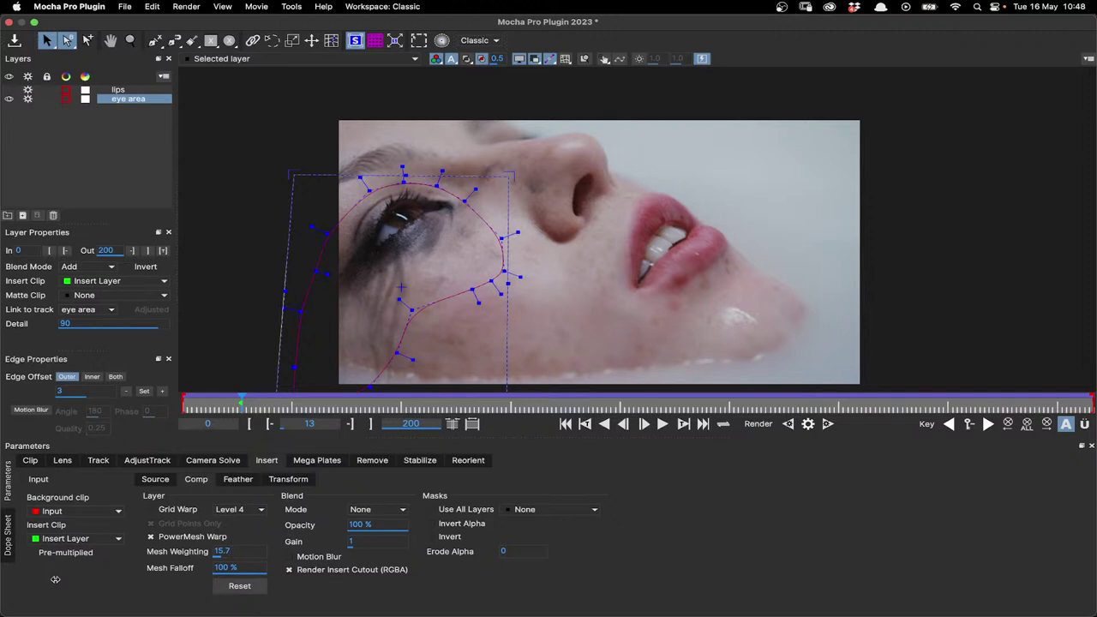
{"action": "left_click_drag", "start_coordinate": [55, 580], "coordinate": [400, 341]}
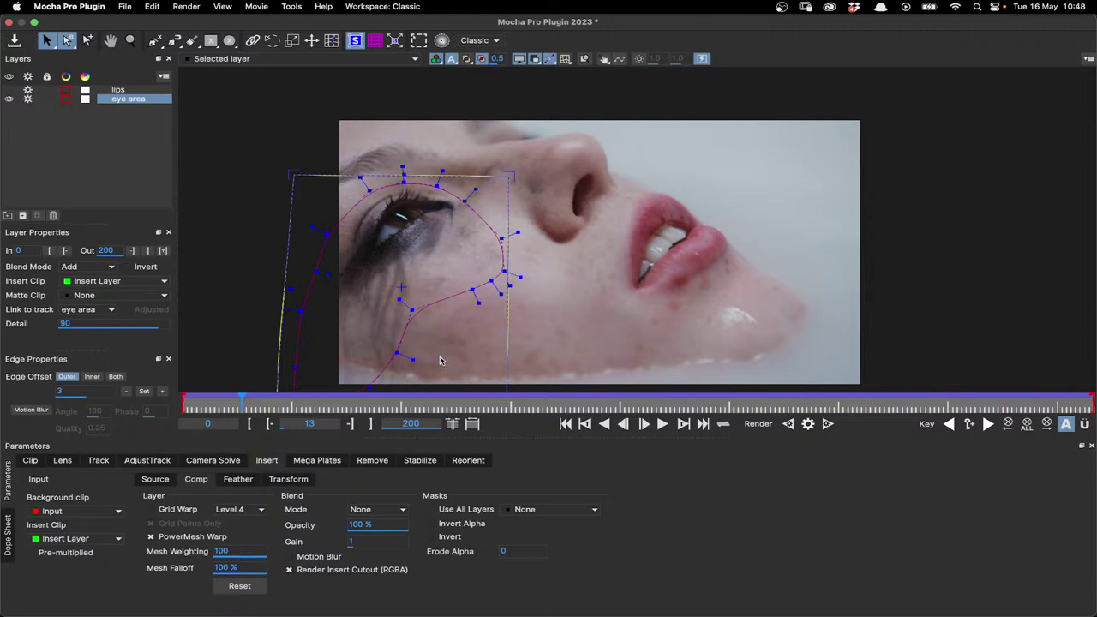
Step: At frame 200, hide the eye area layer and show the lips layer with its tracked mesh
{"action": "left_click_drag", "start_coordinate": [245, 400], "coordinate": [1094, 403]}
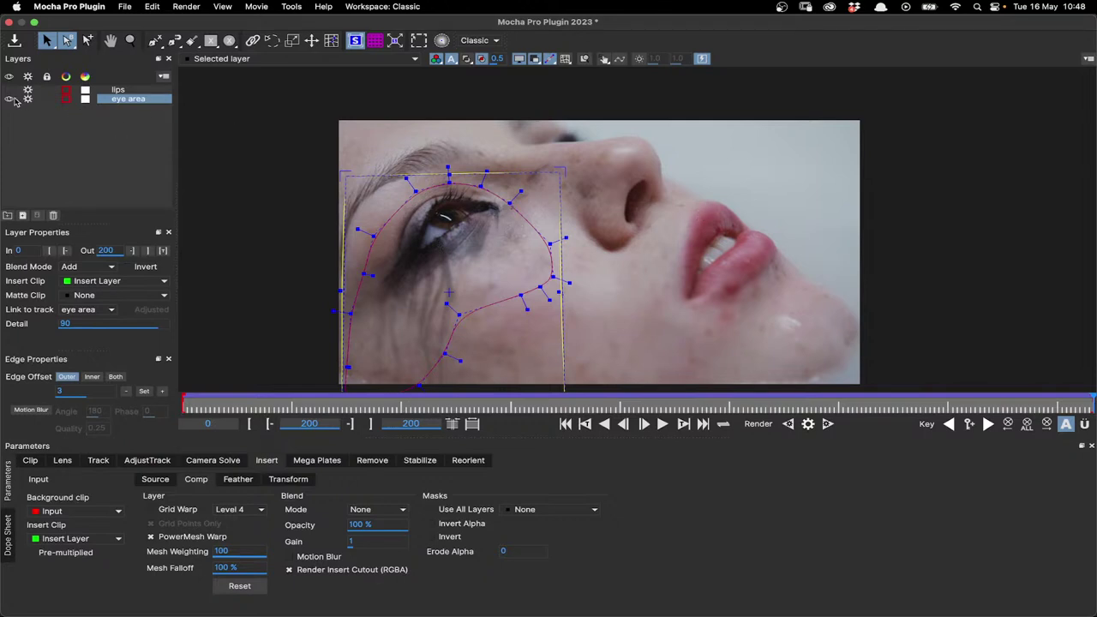
{"action": "left_click", "coordinate": [10, 99]}
{"action": "left_click", "coordinate": [134, 90]}
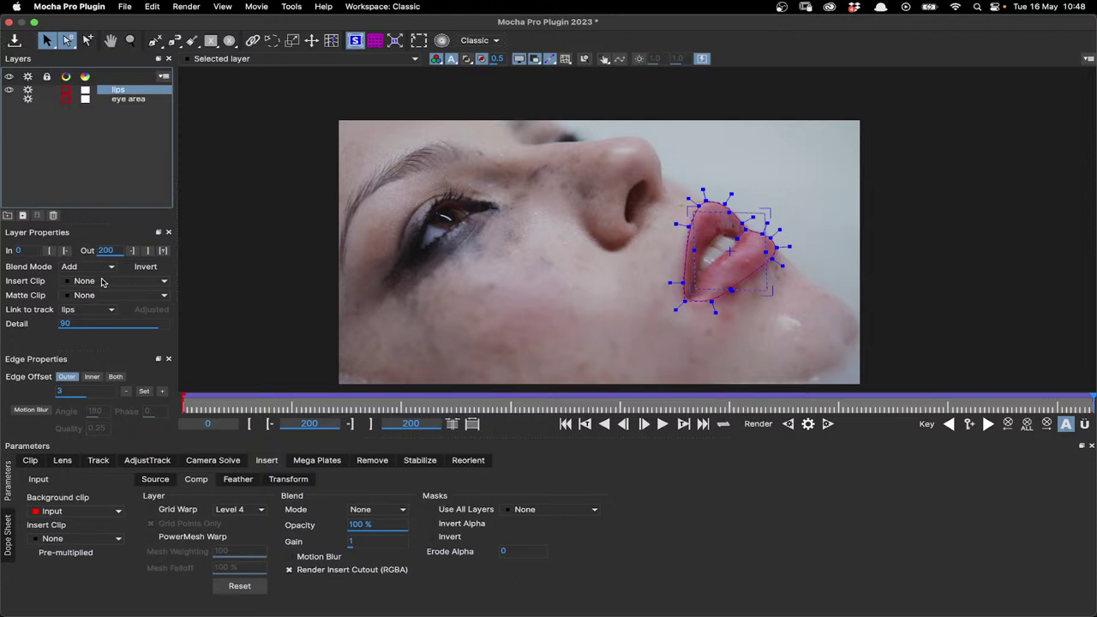
{"action": "left_click", "coordinate": [565, 58]}
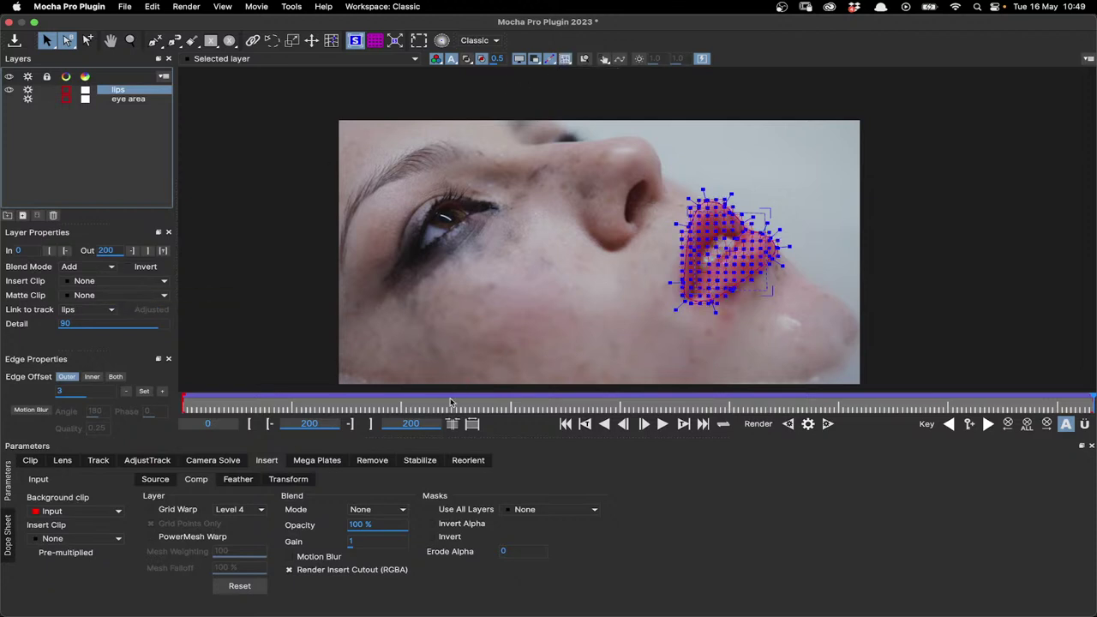
Step: Open the lips layer's tracking settings, and play and scrub through the clip to check how the mesh follows the lips
{"action": "left_click", "coordinate": [97, 462]}
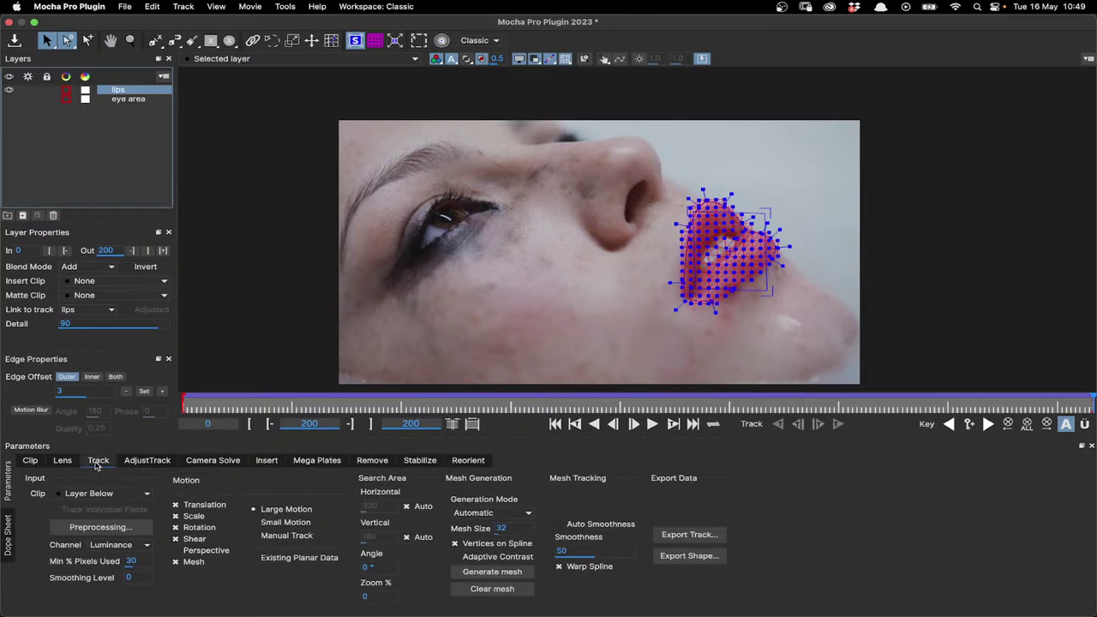
{"action": "key", "text": "t"}
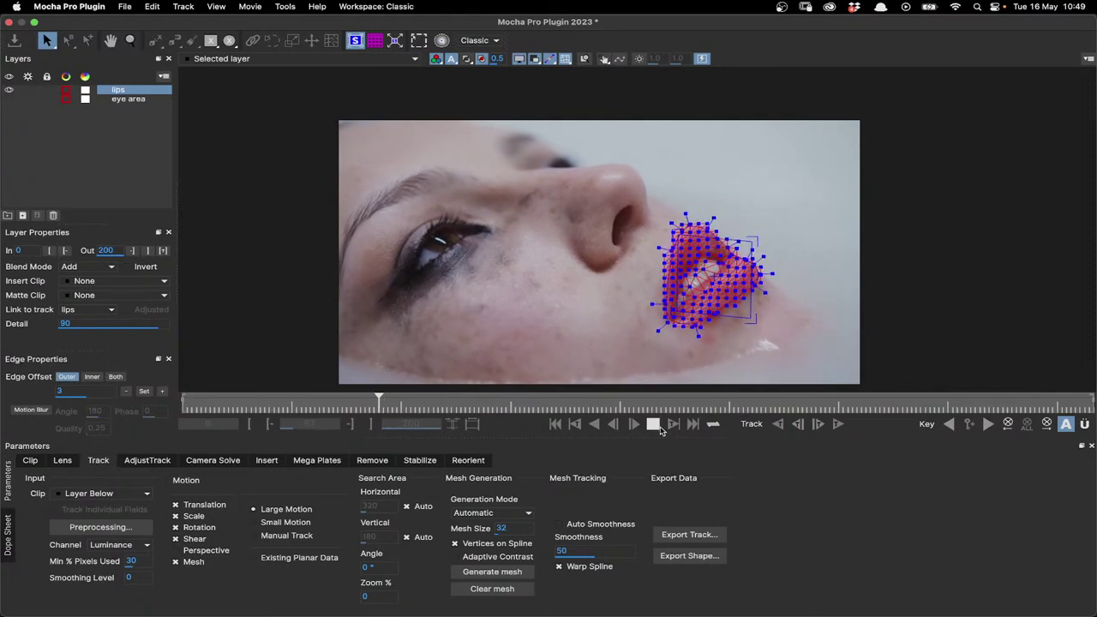
{"action": "left_click", "coordinate": [653, 426]}
{"action": "left_click", "coordinate": [871, 396]}
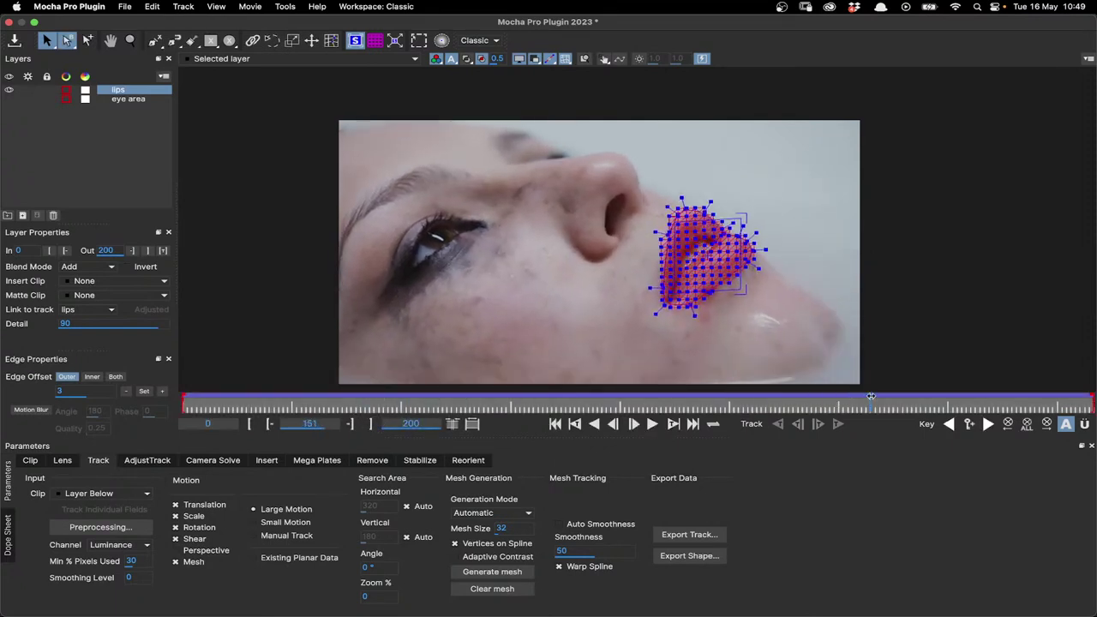
{"action": "left_click_drag", "start_coordinate": [871, 396], "coordinate": [1089, 402]}
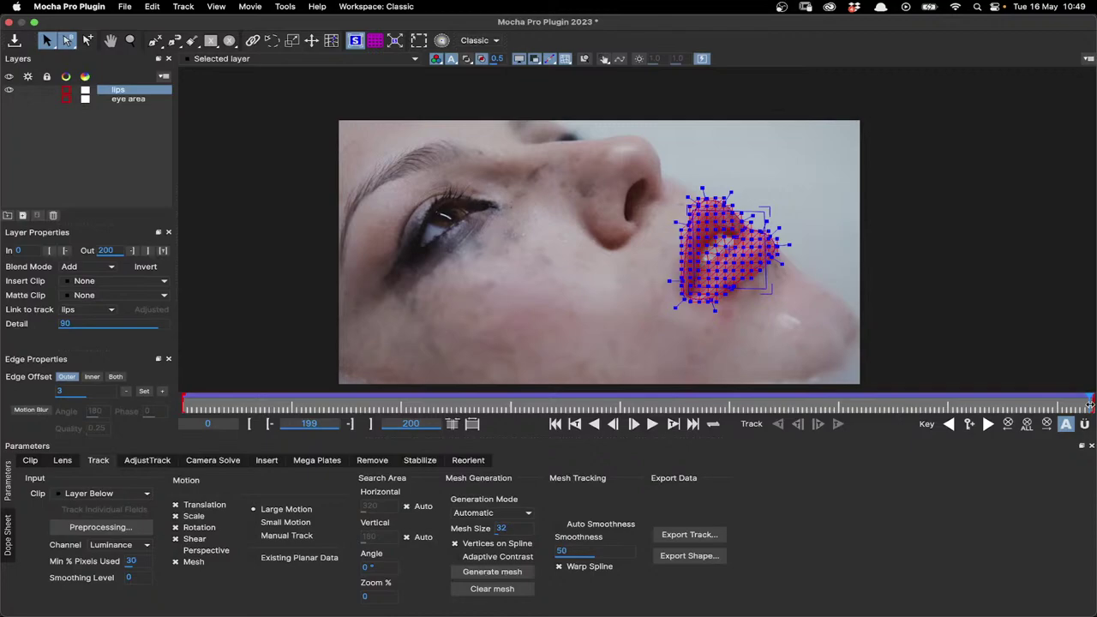
Step: Switch to Photoshop, show the Background layer, and add a new empty layer above the mascara group
{"action": "left_click", "coordinate": [526, 604]}
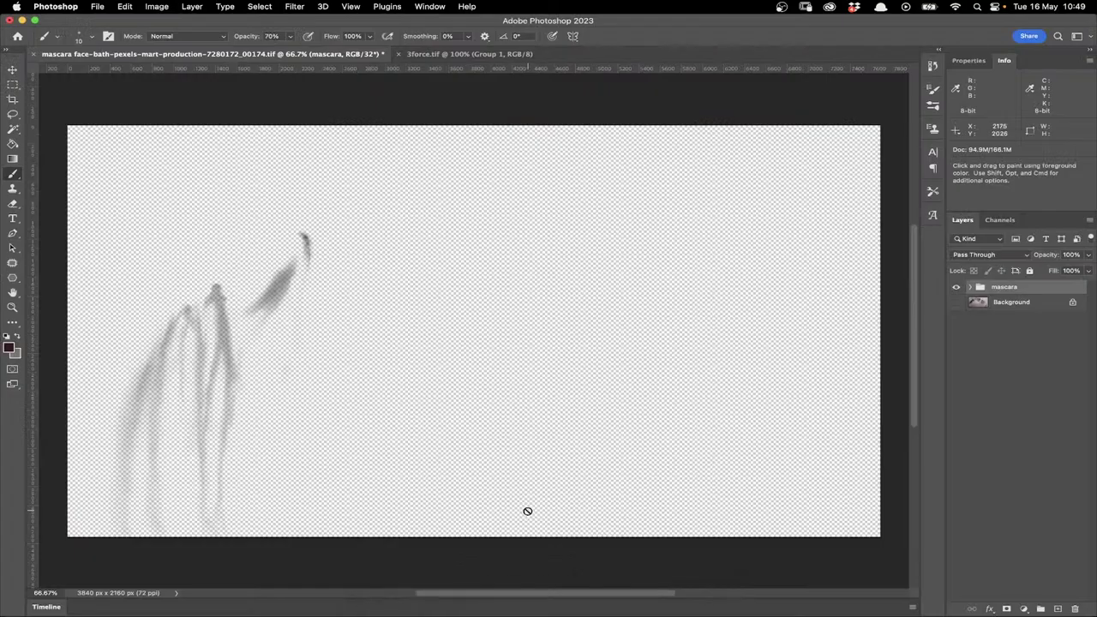
{"action": "left_click", "coordinate": [957, 302]}
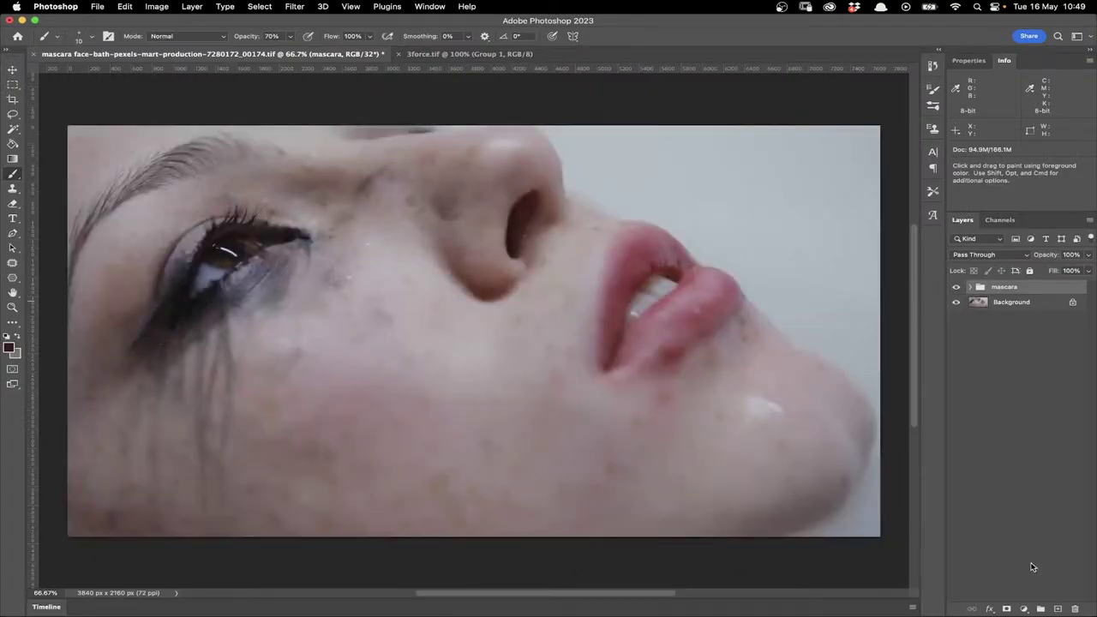
{"action": "left_click", "coordinate": [1059, 608]}
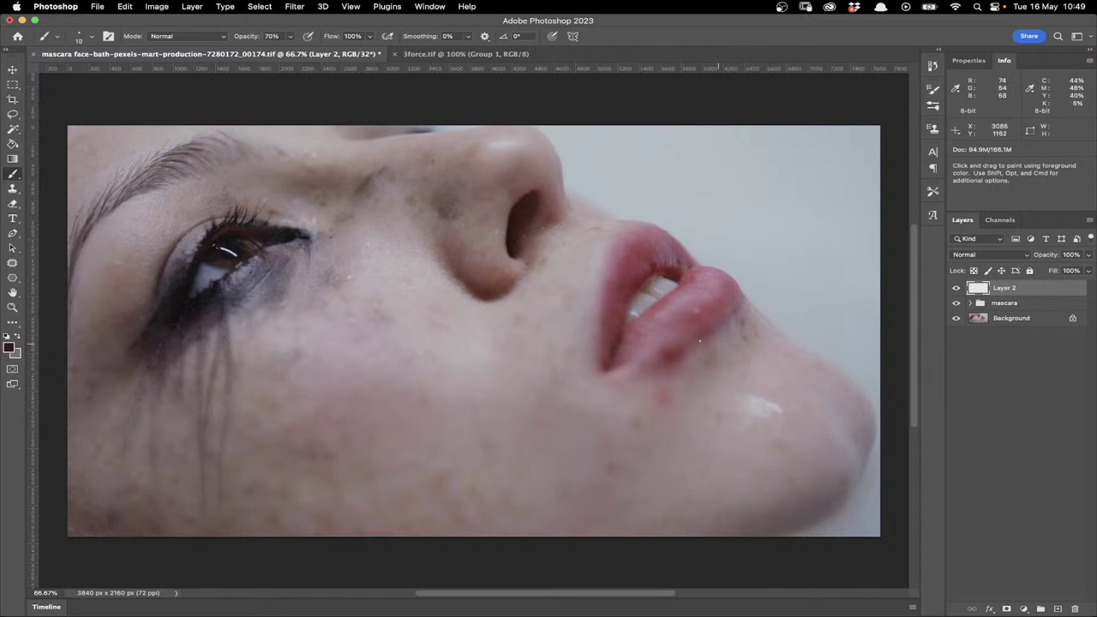
Step: Sample a red from the upper lip, confirm a foreground colour based on it, and return to the Brush tool
{"action": "left_click", "coordinate": [649, 246], "text": "alt"}
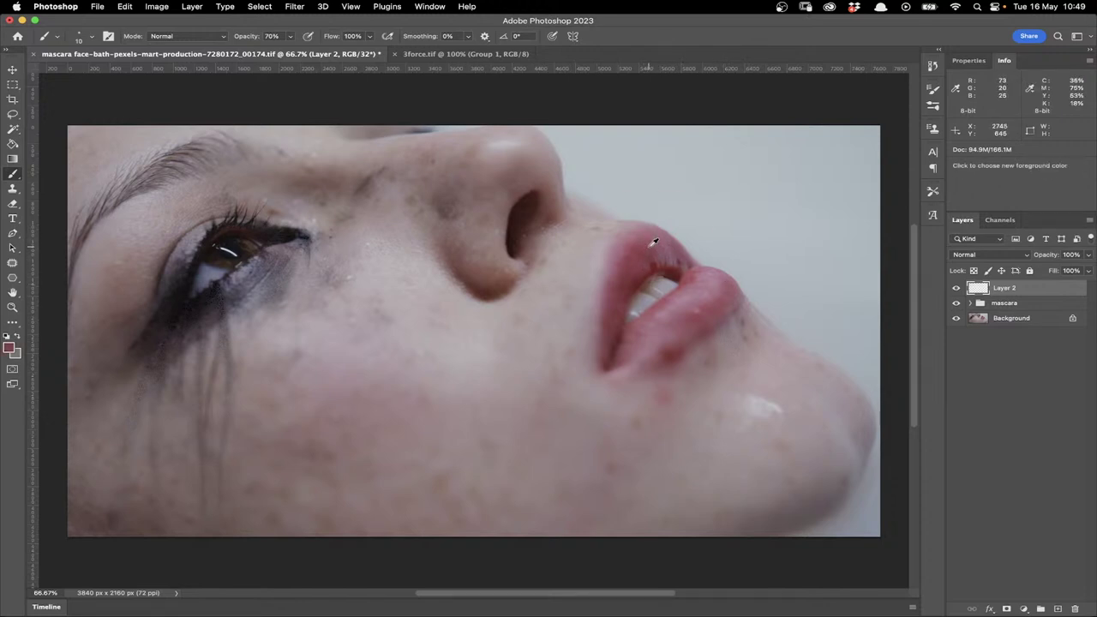
{"action": "key", "text": "i"}
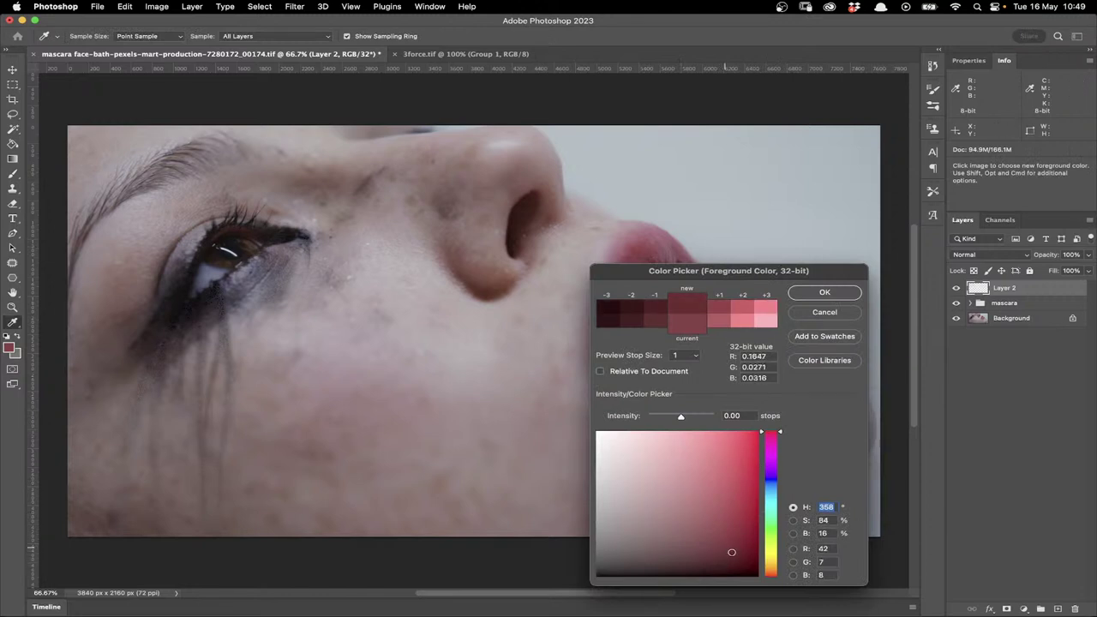
{"action": "left_click", "coordinate": [825, 295]}
{"action": "key", "text": "b"}
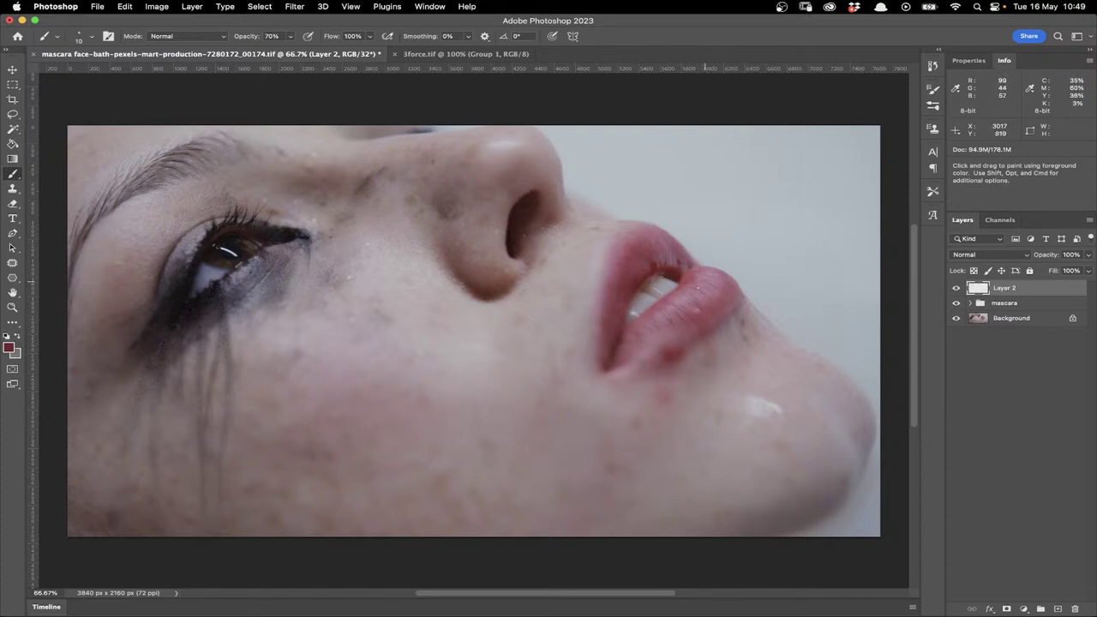
Step: Paint fine crease strokes over both lips on the new layer, resampling nearby lip colours, and compare with the layer hidden
{"action": "left_click", "coordinate": [660, 249], "text": "alt"}
{"action": "left_click", "coordinate": [625, 339], "text": "alt"}
{"action": "left_click", "coordinate": [679, 302], "text": "alt"}
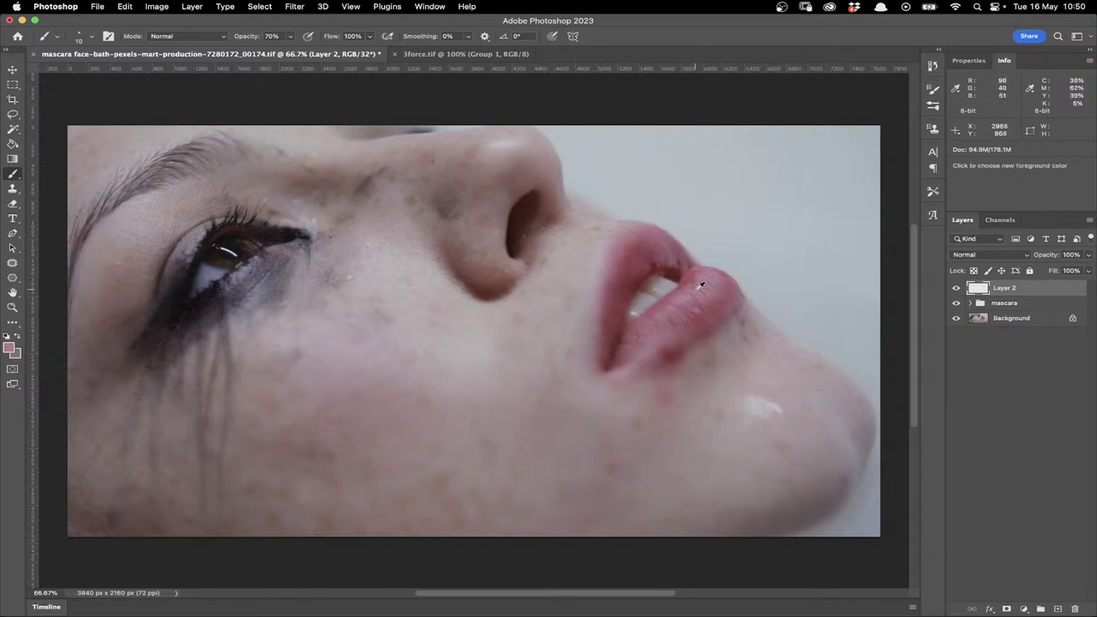
{"action": "key", "text": "alt"}
{"action": "left_click", "coordinate": [688, 304], "text": "alt"}
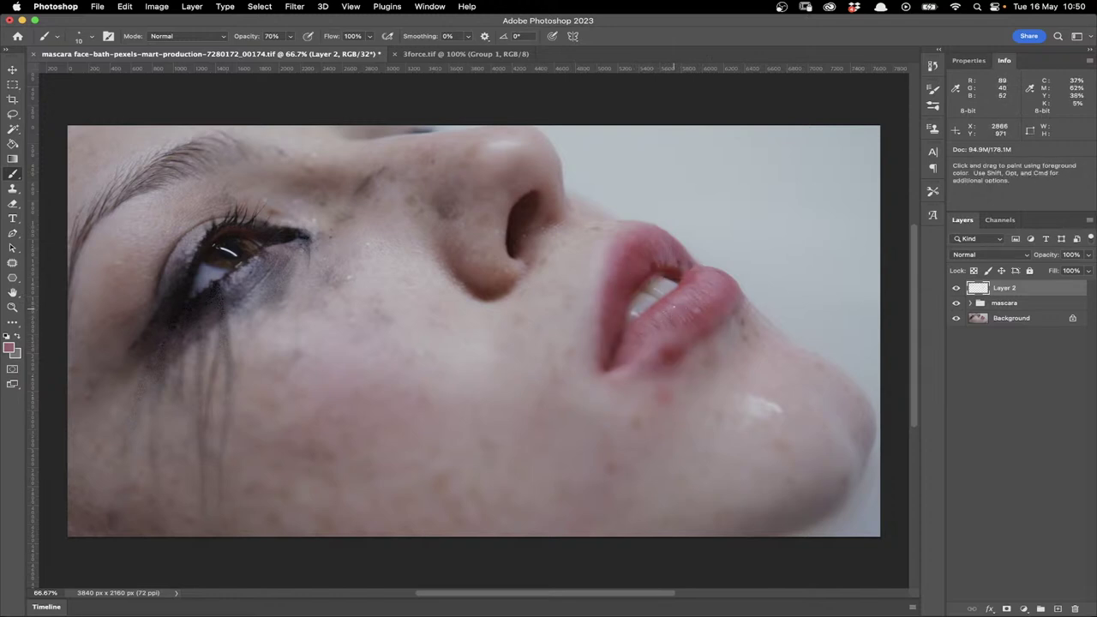
{"action": "left_click", "coordinate": [696, 292], "text": "alt"}
{"action": "left_click", "coordinate": [656, 245], "text": "alt"}
{"action": "left_click", "coordinate": [673, 244], "text": "alt"}
{"action": "left_click", "coordinate": [957, 289]}
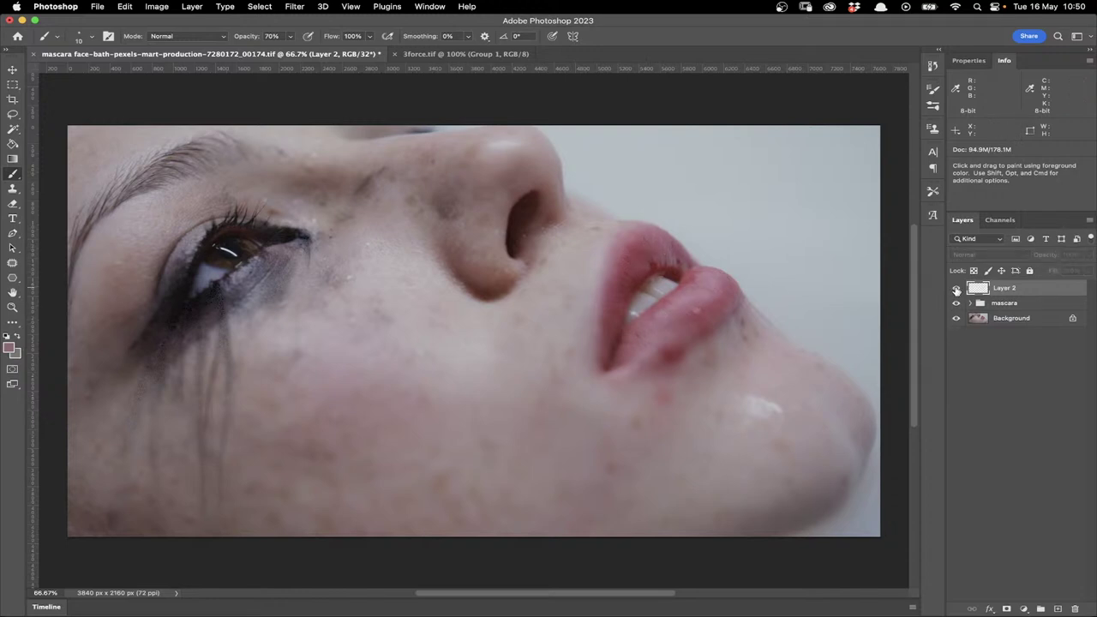
{"action": "left_click", "coordinate": [956, 289]}
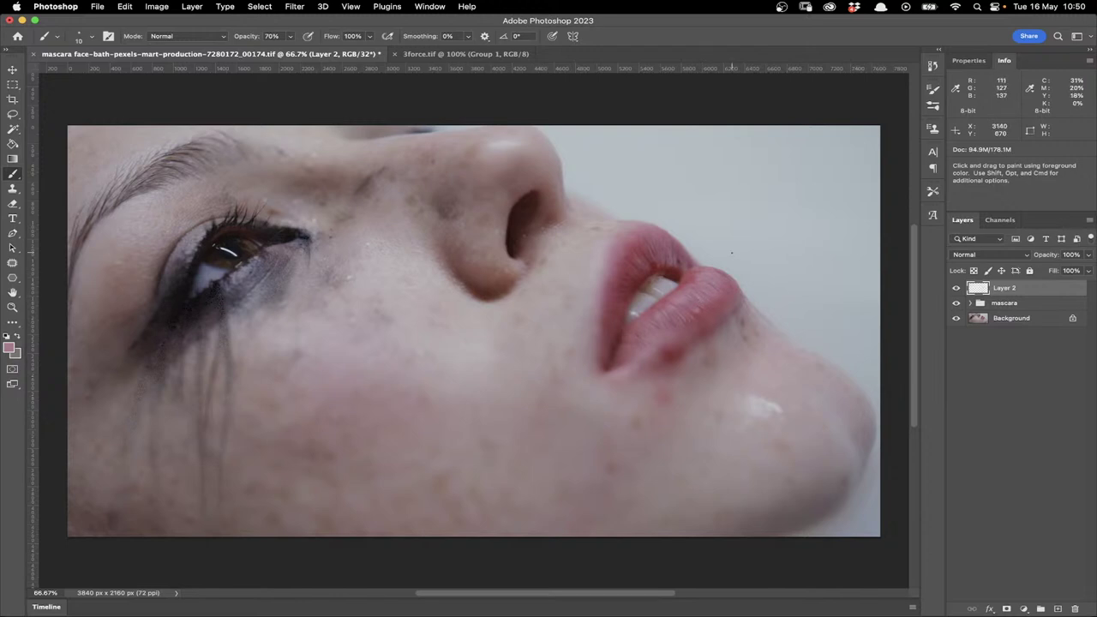
Step: Add more fine crease strokes along the upper and lower lips, sampling light and dark lip tones from the surrounding area
{"action": "left_click", "coordinate": [695, 296], "text": "alt"}
{"action": "left_click", "coordinate": [714, 273], "text": "alt"}
{"action": "left_click", "coordinate": [671, 250], "text": "alt"}
{"action": "left_click", "coordinate": [667, 273], "text": "alt"}
{"action": "left_click", "coordinate": [623, 289], "text": "alt"}
{"action": "left_click", "coordinate": [649, 247], "text": "alt"}
{"action": "left_click", "coordinate": [636, 247], "text": "alt"}
{"action": "left_click", "coordinate": [635, 274], "text": "alt"}
{"action": "left_click", "coordinate": [616, 316], "text": "alt"}
{"action": "key", "text": "alt"}
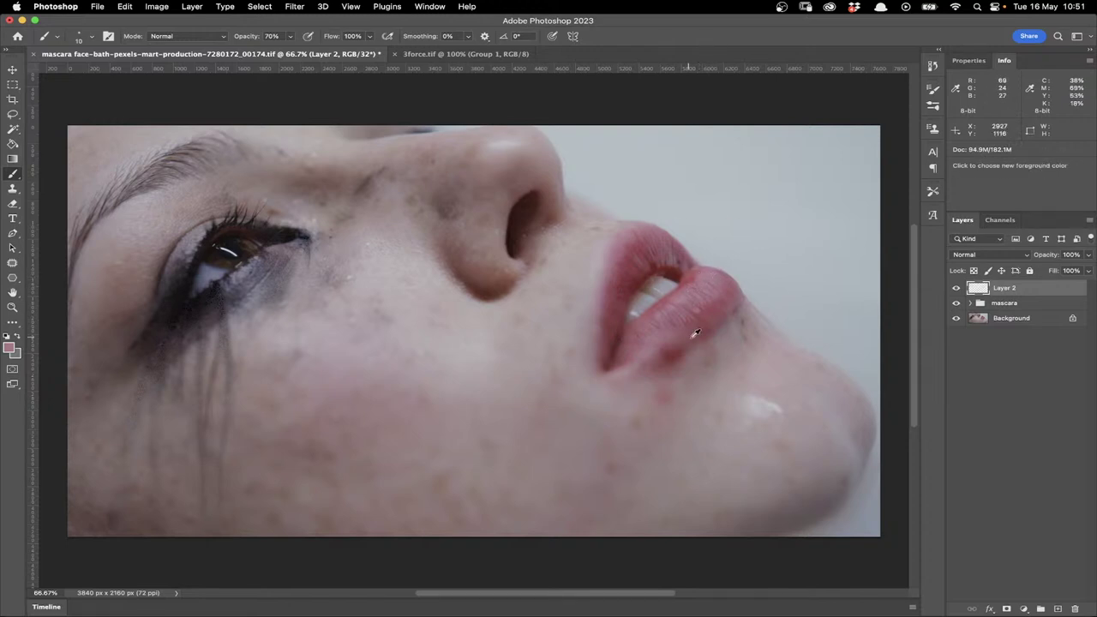
Step: Touch up the lower lip's creases and the upper lip near its peak with sampled colours, and compare with the layer hidden
{"action": "left_click", "coordinate": [704, 307], "text": "alt"}
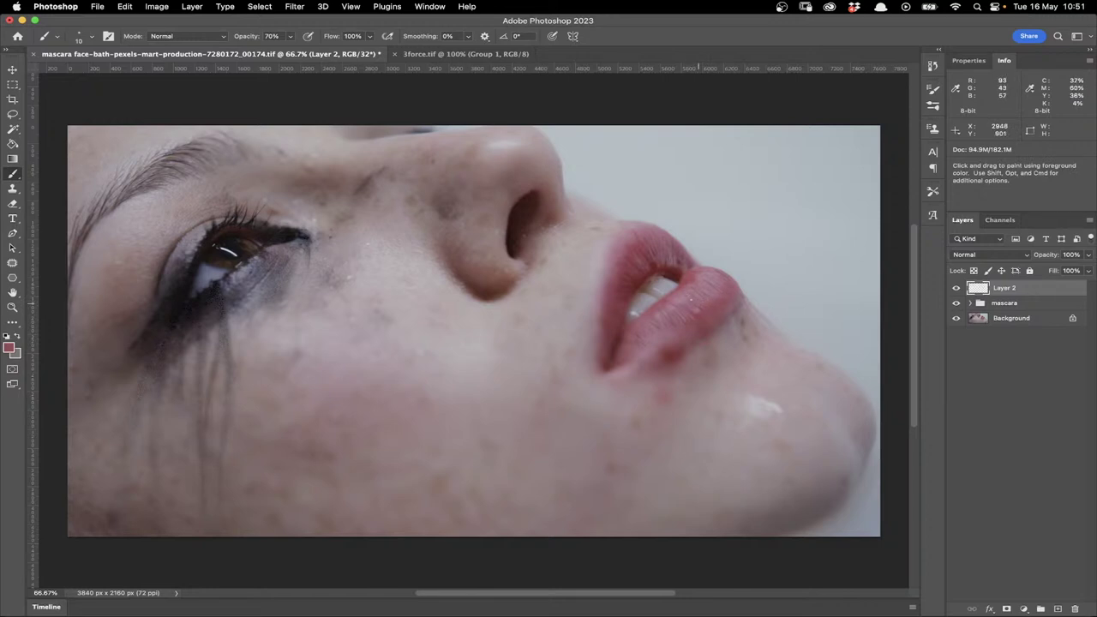
{"action": "left_click_drag", "start_coordinate": [730, 277], "coordinate": [686, 317]}
{"action": "left_click", "coordinate": [679, 249], "text": "alt"}
{"action": "left_click", "coordinate": [672, 237], "text": "alt"}
{"action": "left_click", "coordinate": [957, 288]}
{"action": "left_click", "coordinate": [956, 288]}
Step: Hide the Background layer and save over the existing mascara TIFF in the plates folder as 32 bit (Float) without compression
{"action": "left_click", "coordinate": [957, 319]}
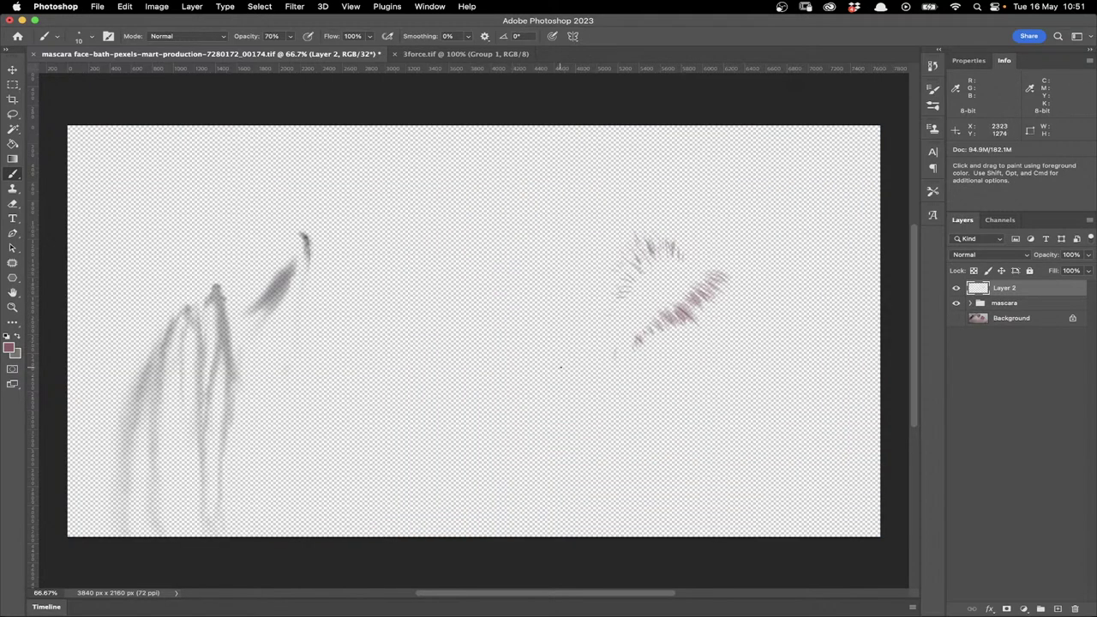
{"action": "key", "text": "super+shift+s"}
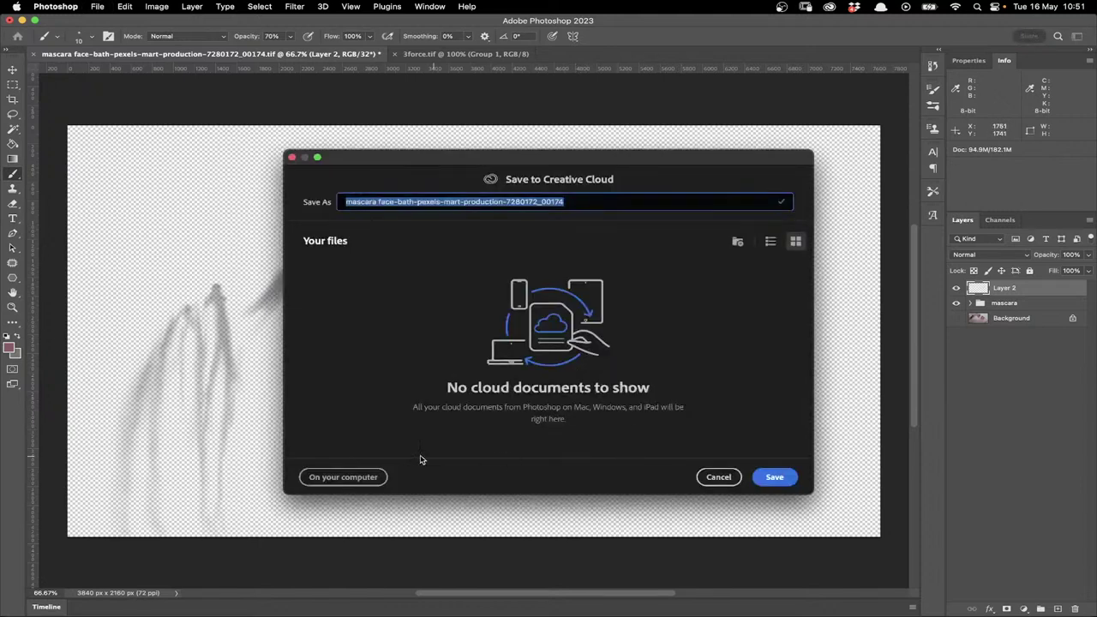
{"action": "left_click", "coordinate": [719, 476]}
{"action": "key", "text": "super+shift+s"}
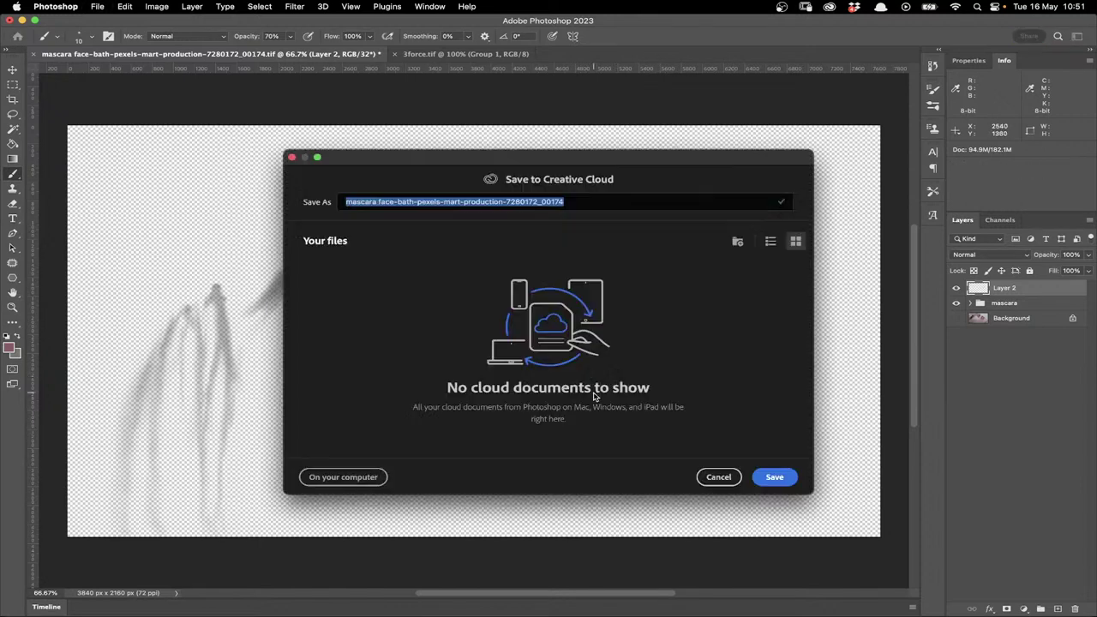
{"action": "left_click", "coordinate": [342, 481]}
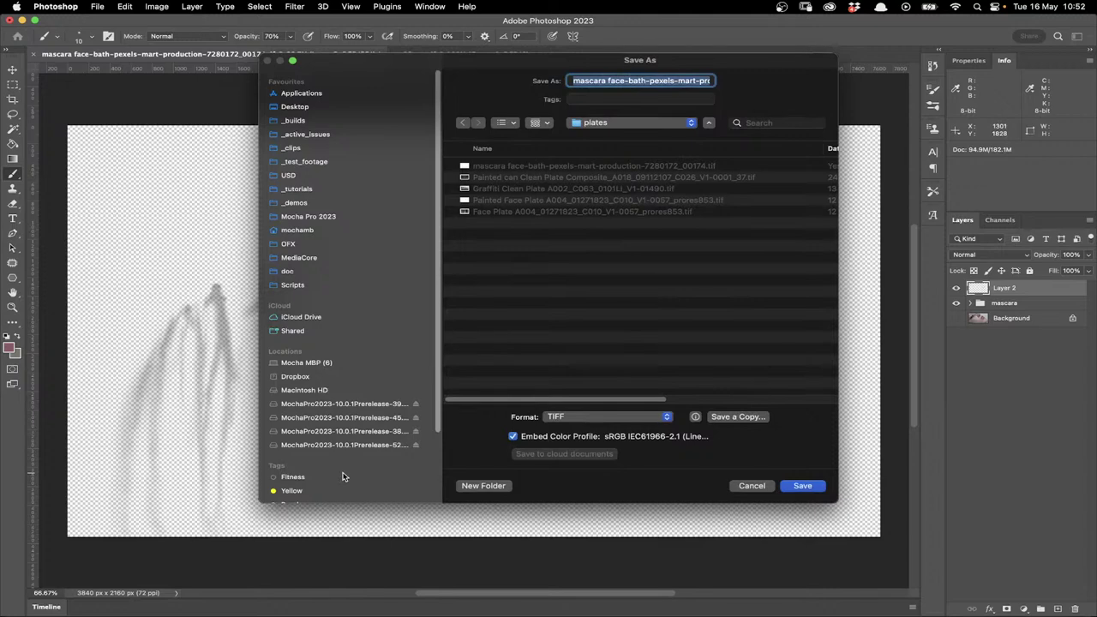
{"action": "left_click", "coordinate": [802, 486]}
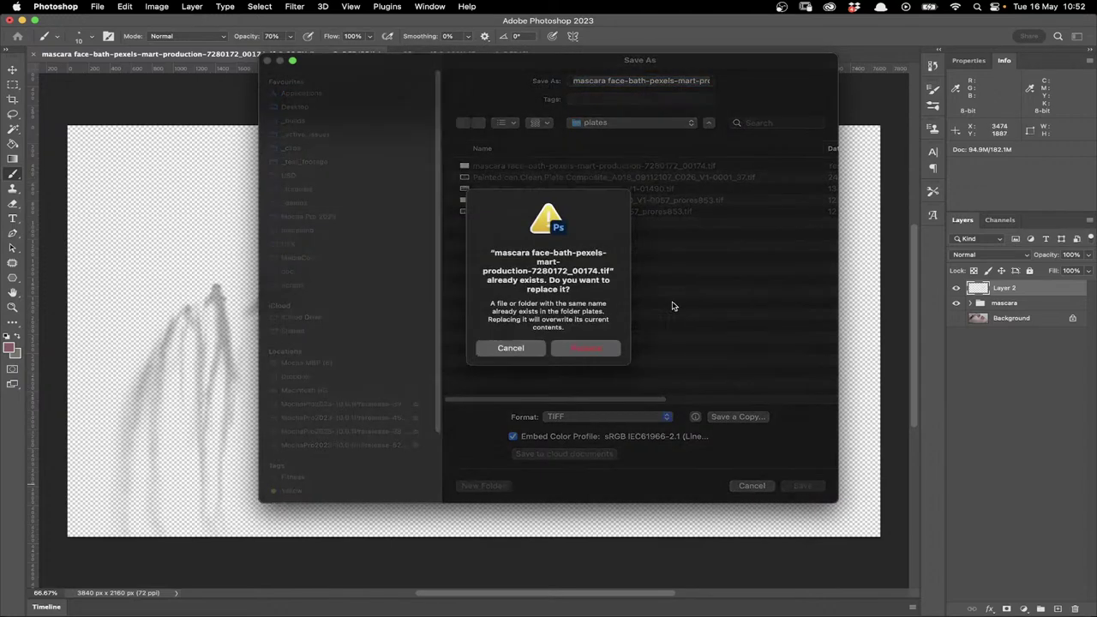
{"action": "left_click", "coordinate": [585, 346]}
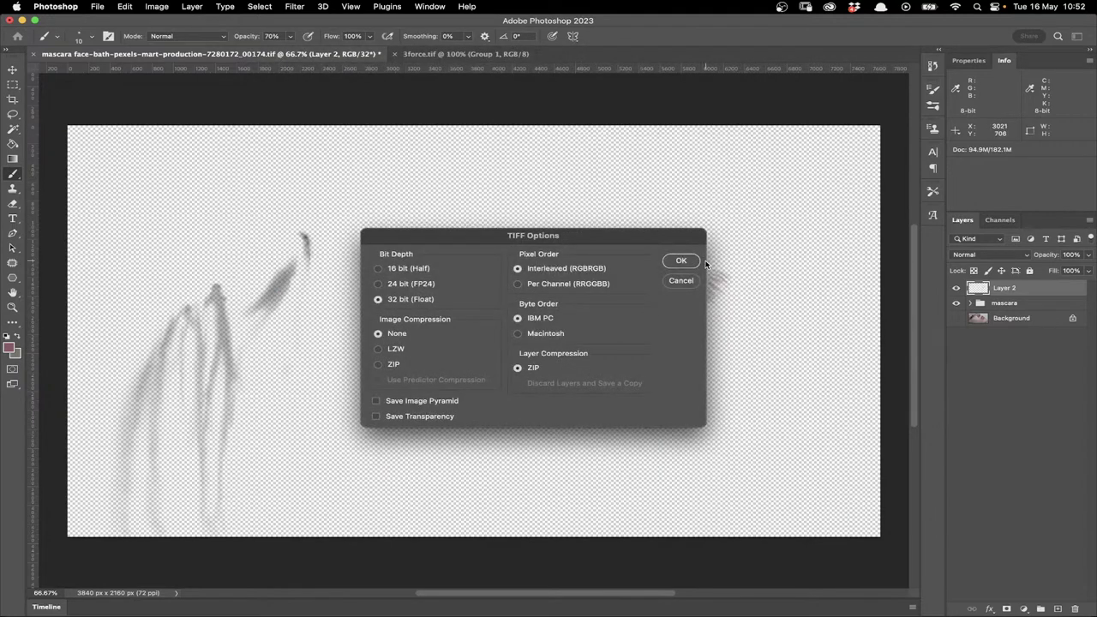
{"action": "left_click", "coordinate": [688, 261]}
Step: Switch back to Mocha Pro and close the plugin window, saving the project changes
{"action": "key", "text": "super+Tab"}
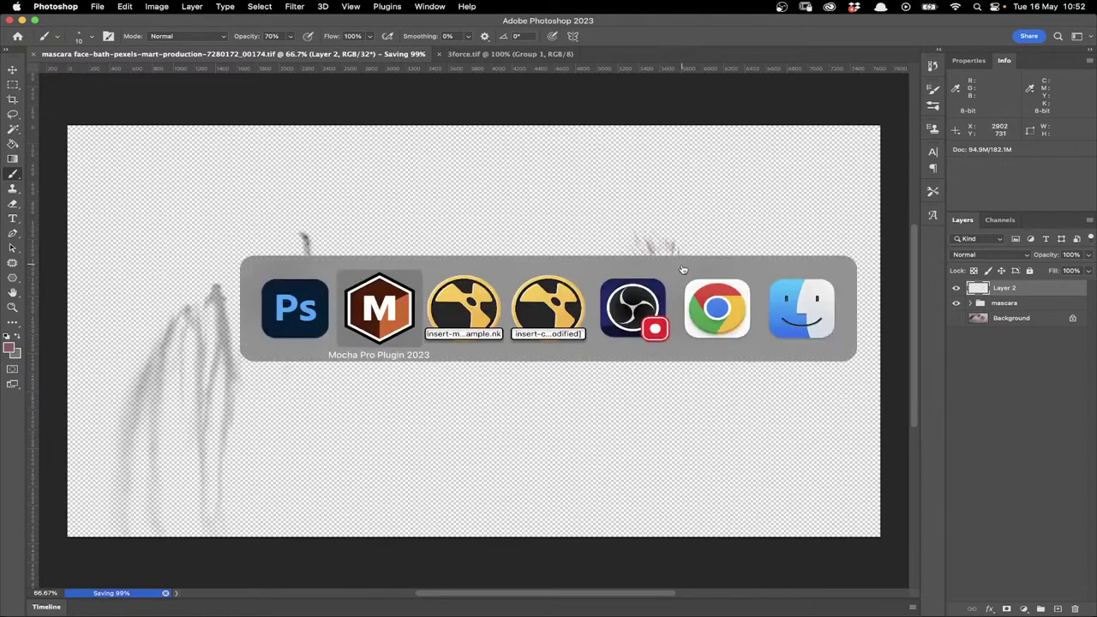
{"action": "left_click", "coordinate": [384, 323]}
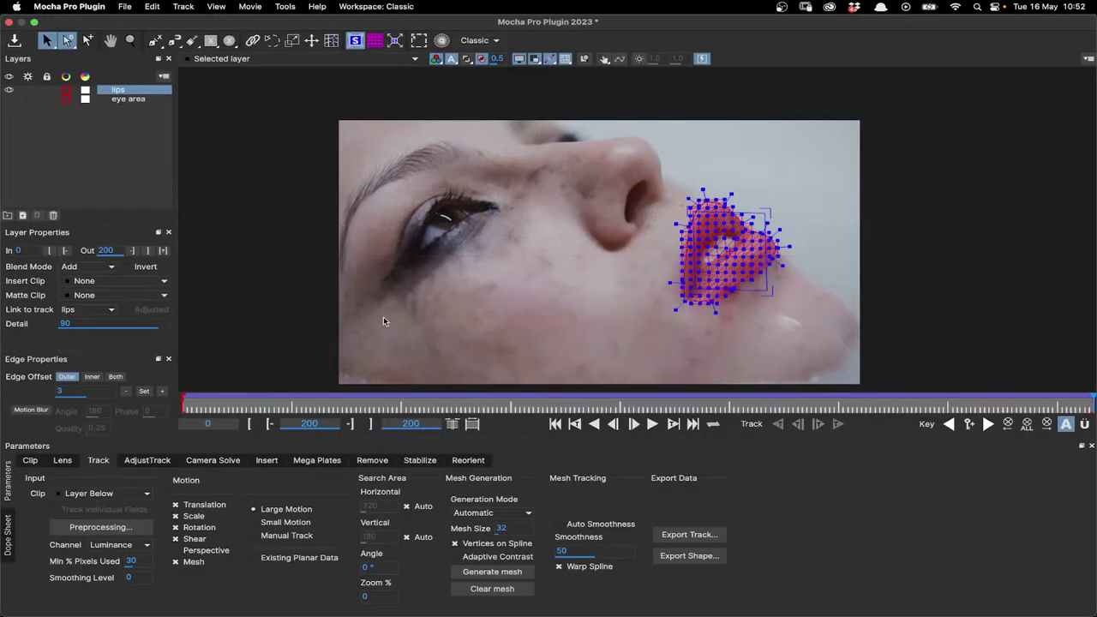
{"action": "left_click", "coordinate": [11, 22]}
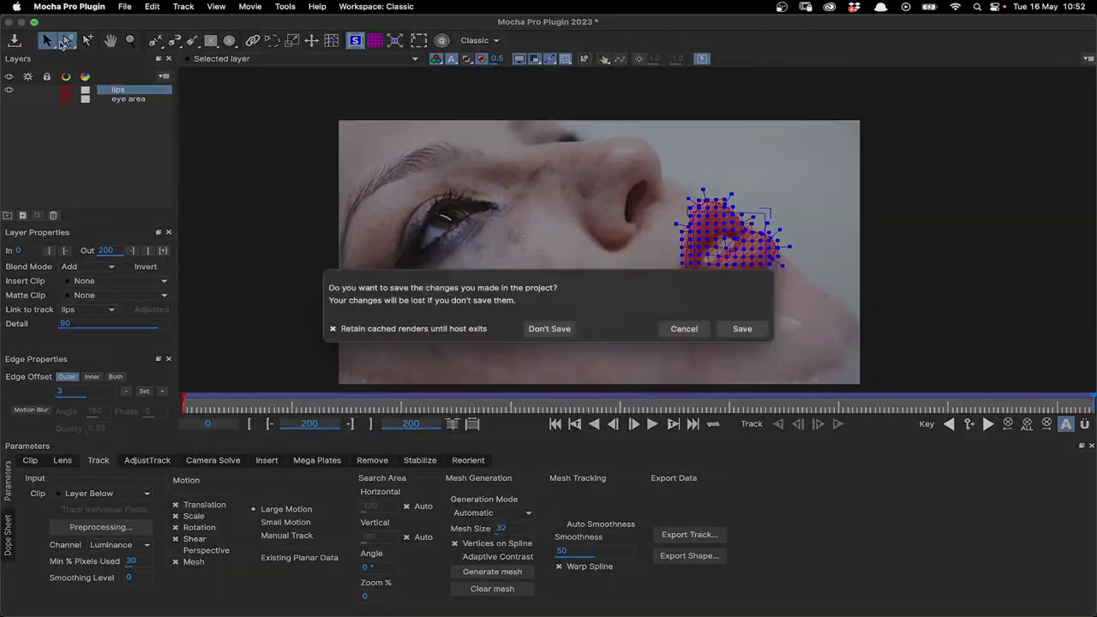
{"action": "left_click", "coordinate": [724, 341]}
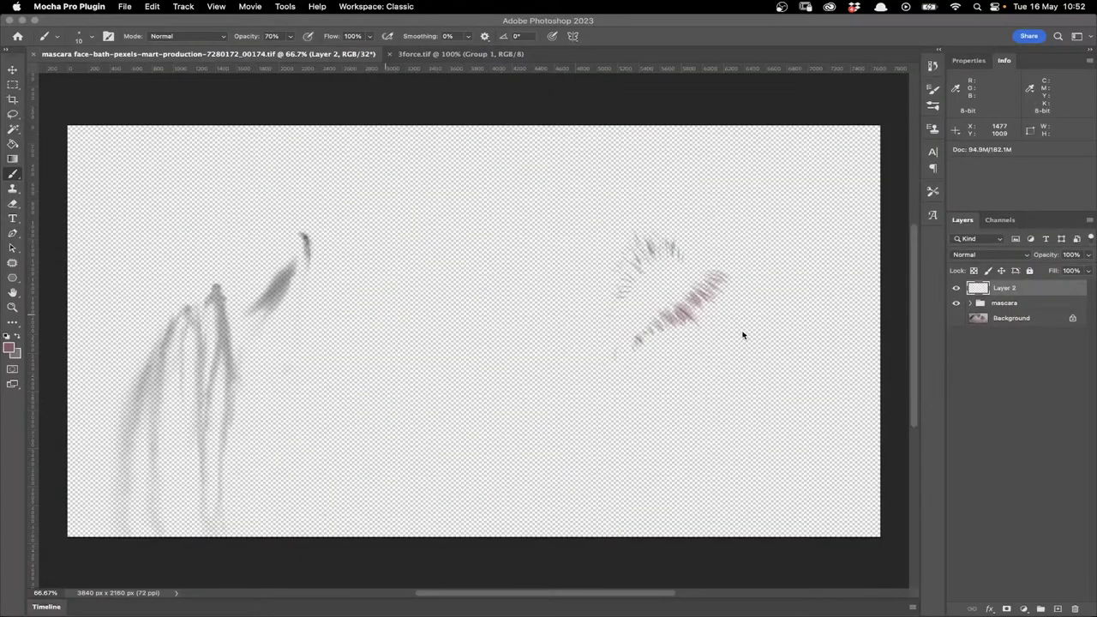
Step: Switch to Nuke, open the properties of the Read2 node and reload its mascara TIFF
{"action": "key", "text": "super+Tab"}
{"action": "key", "text": "super+Tab"}
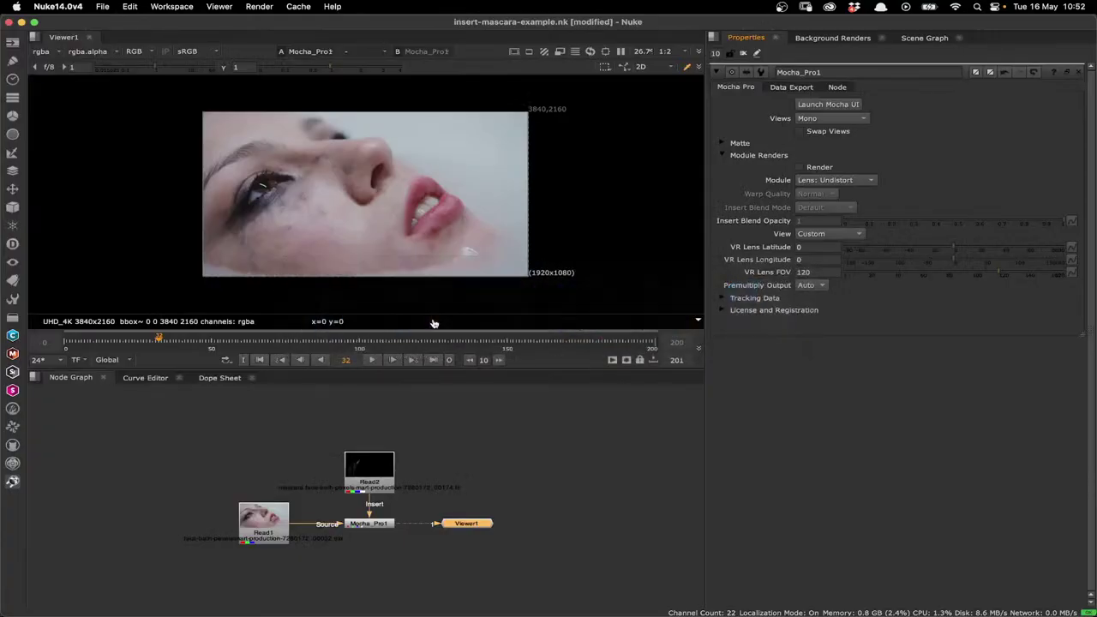
{"action": "left_click", "coordinate": [369, 463]}
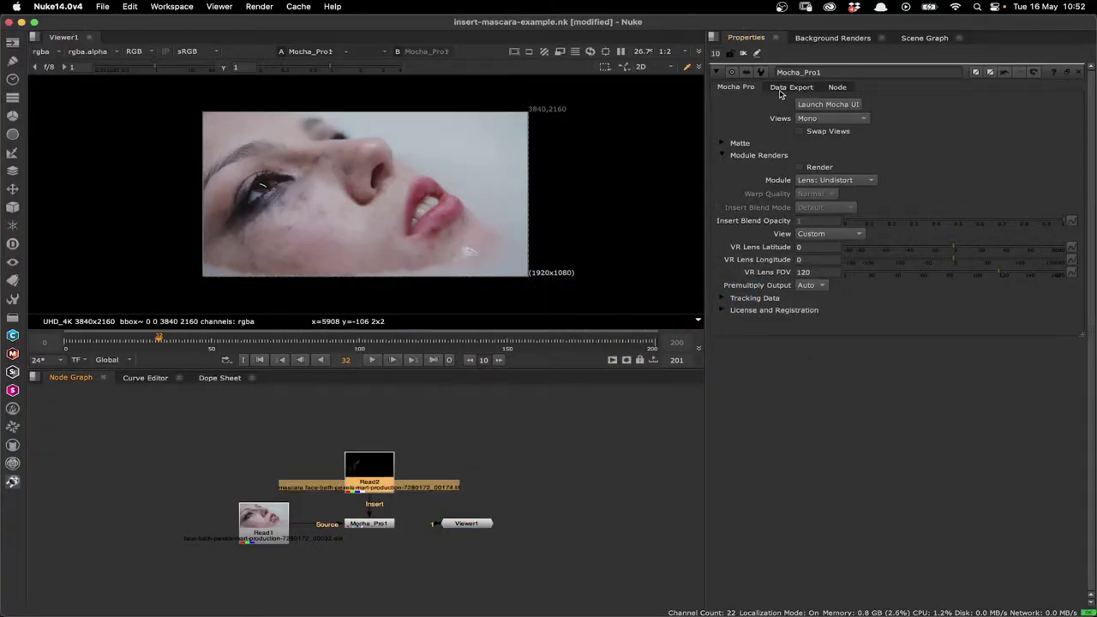
{"action": "double_click", "coordinate": [380, 463]}
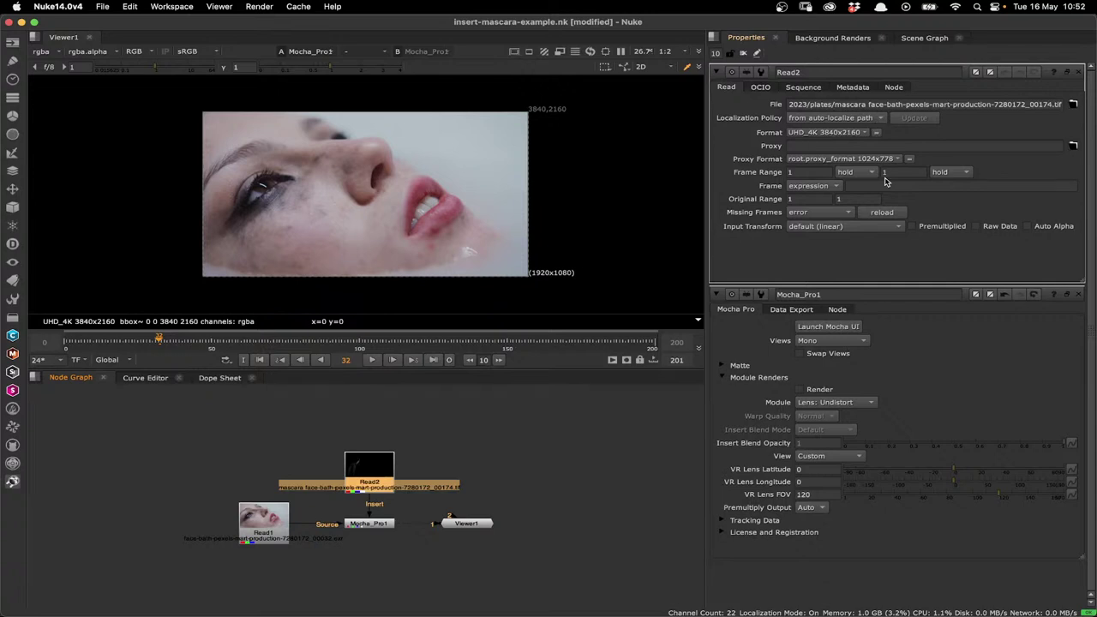
{"action": "left_click", "coordinate": [890, 214]}
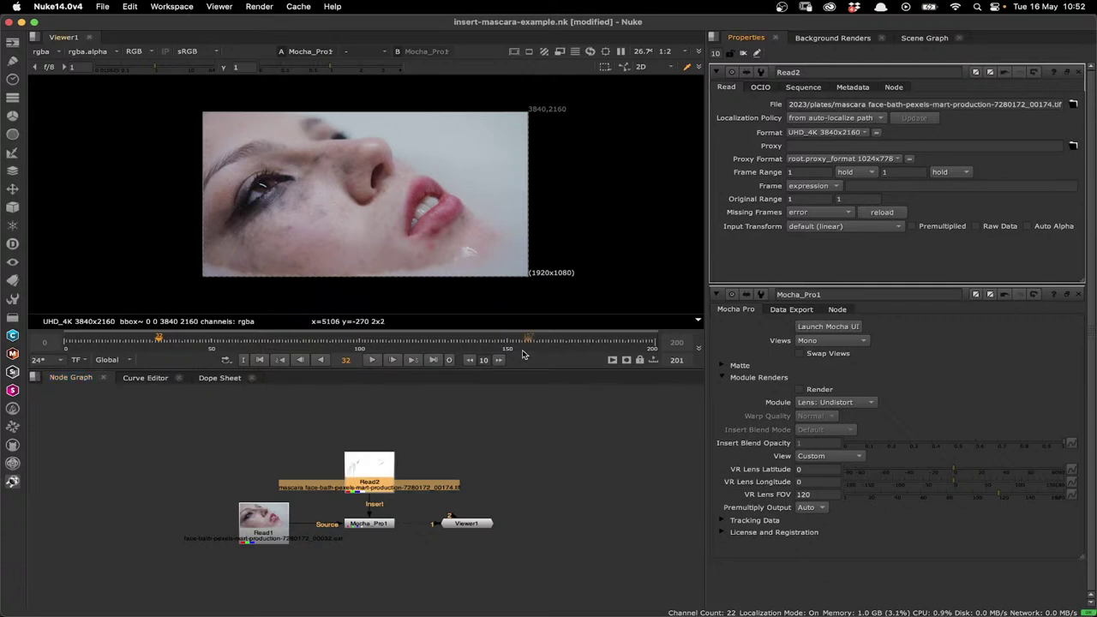
Step: Switch to Photoshop and save over the mascara TIFF as 32 bit (Float) without compression, this time with transparency saved
{"action": "key", "text": "super+Tab"}
{"action": "key", "text": "super+Tab"}
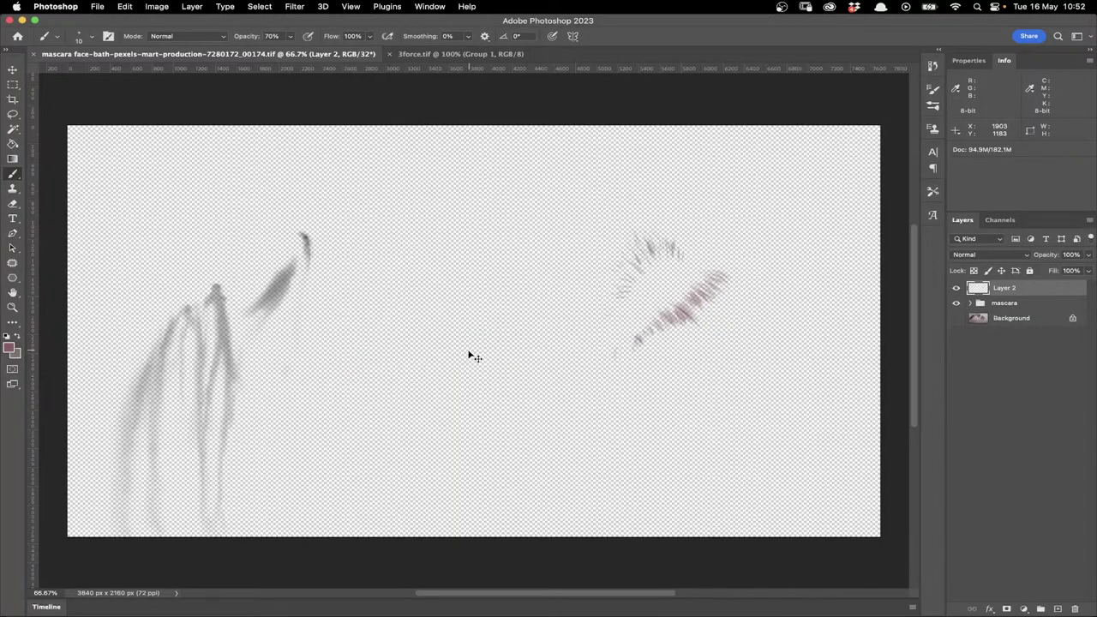
{"action": "key", "text": "super+shift+s"}
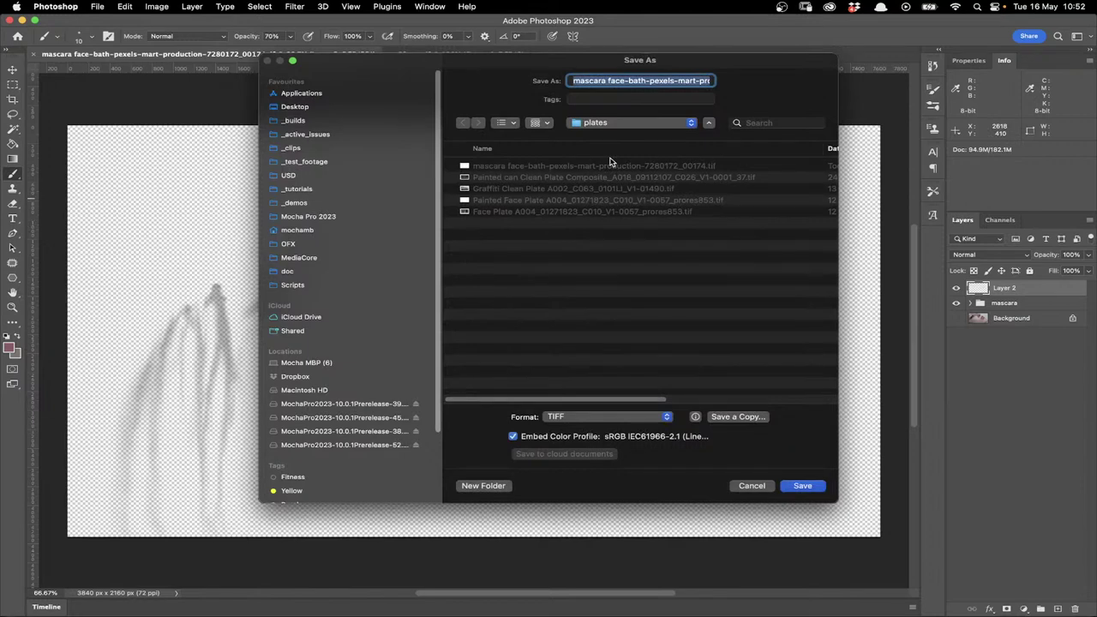
{"action": "left_click", "coordinate": [802, 485]}
{"action": "left_click", "coordinate": [400, 417]}
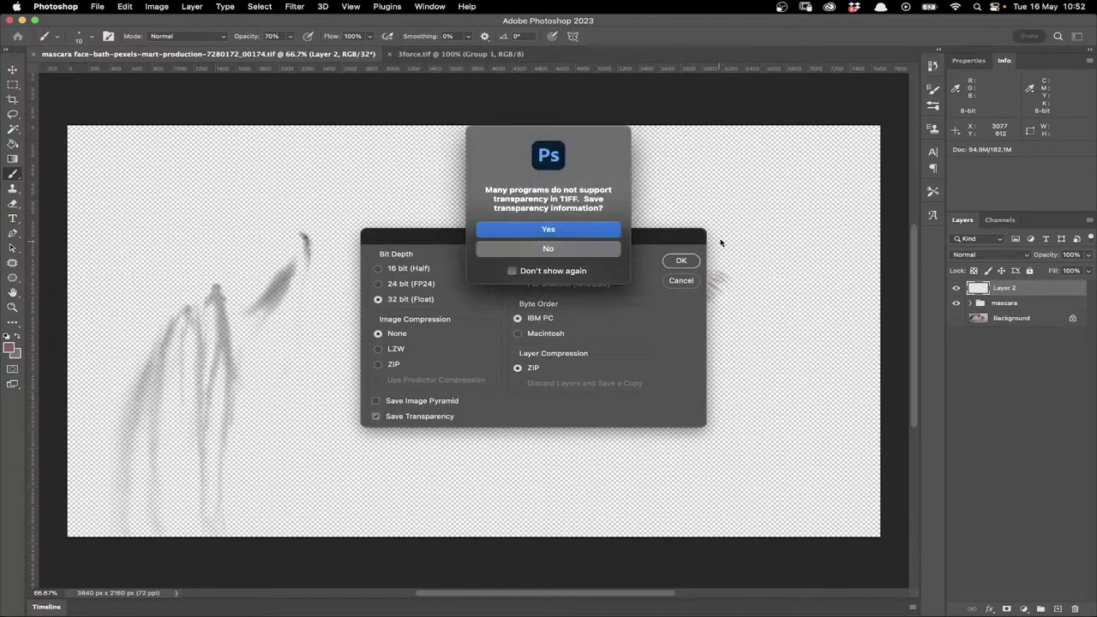
{"action": "left_click", "coordinate": [585, 233]}
{"action": "left_click", "coordinate": [682, 263]}
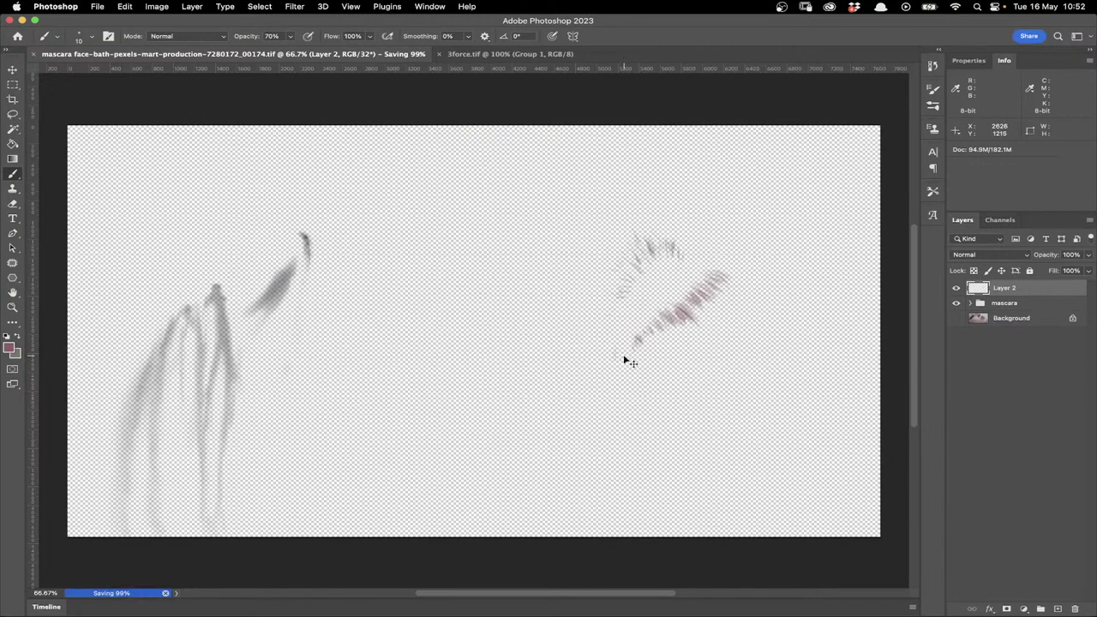
Step: Switch back to Nuke and reload the re-saved mascara TIFF in the Read2 node
{"action": "key", "text": "super+Tab"}
{"action": "left_click", "coordinate": [426, 315]}
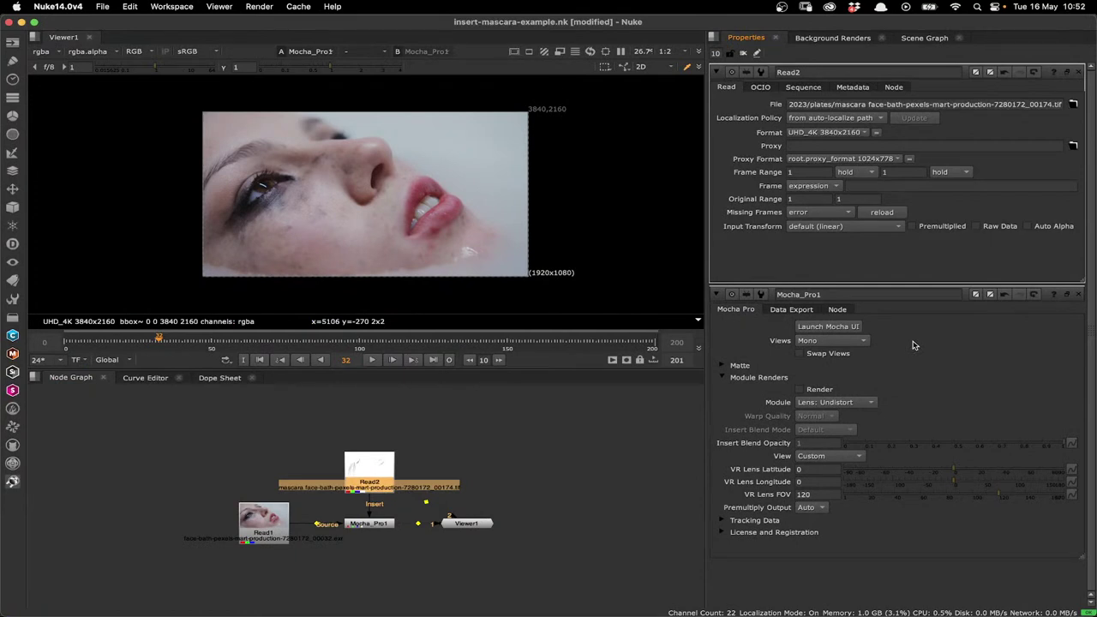
{"action": "left_click", "coordinate": [880, 213]}
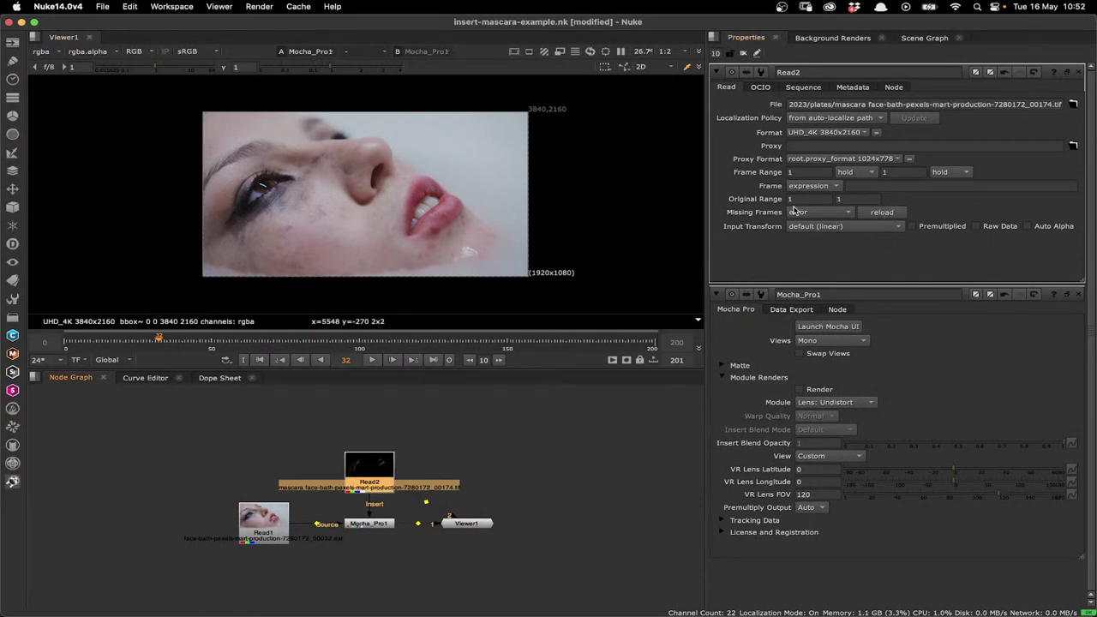
Step: Launch the Mocha Pro interface from the Mocha_Pro1 node and set the lips layer's insert clip to Insert Layer
{"action": "left_click", "coordinate": [833, 326]}
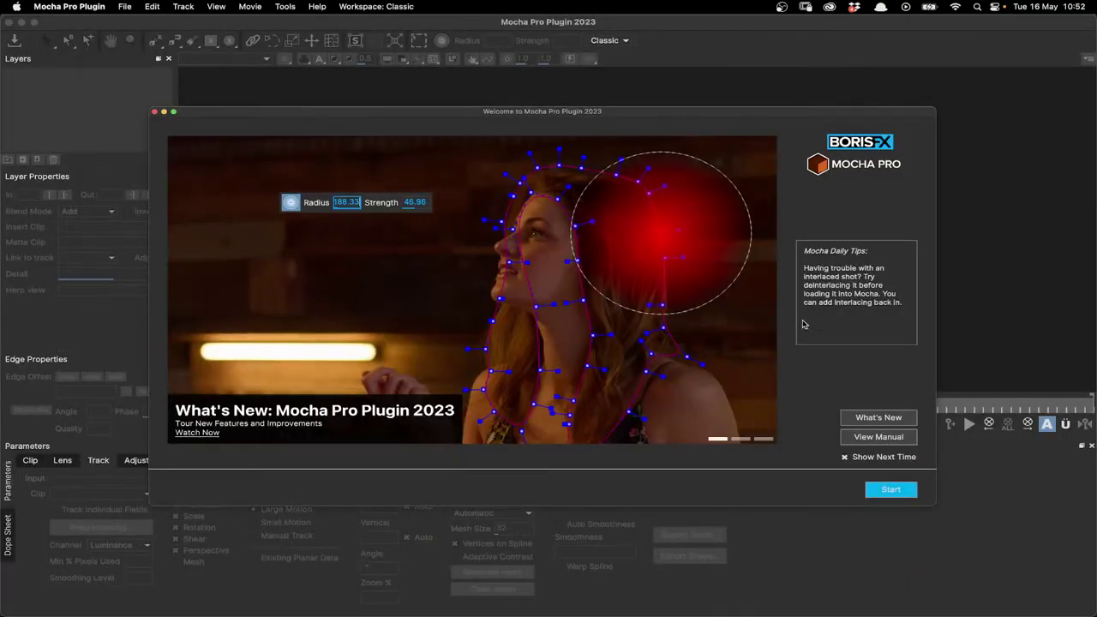
{"action": "left_click", "coordinate": [897, 491]}
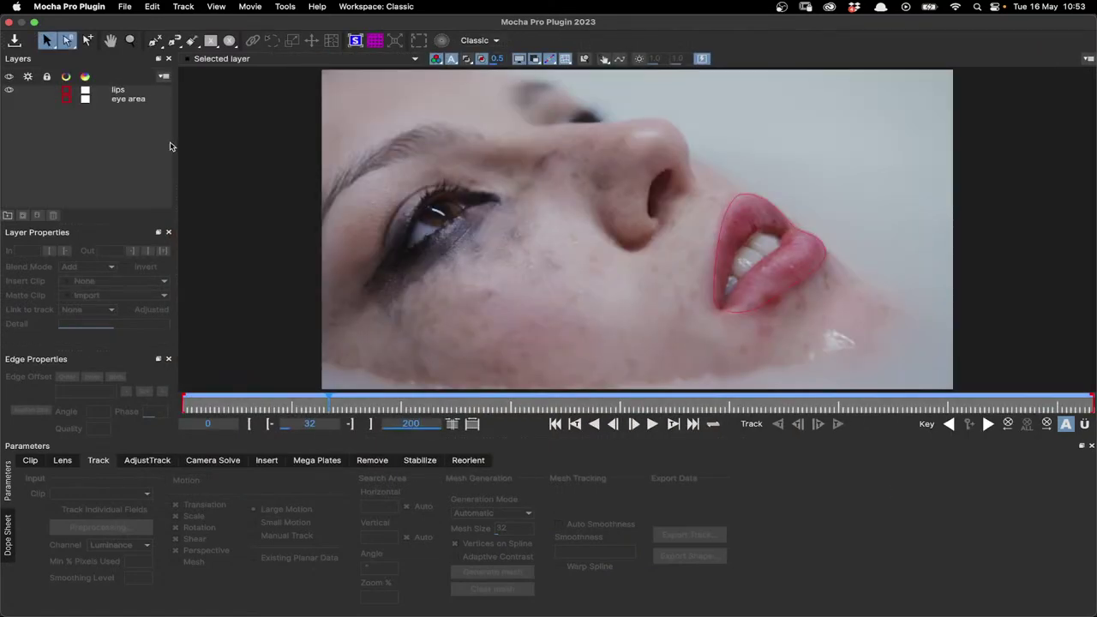
{"action": "left_click", "coordinate": [269, 461]}
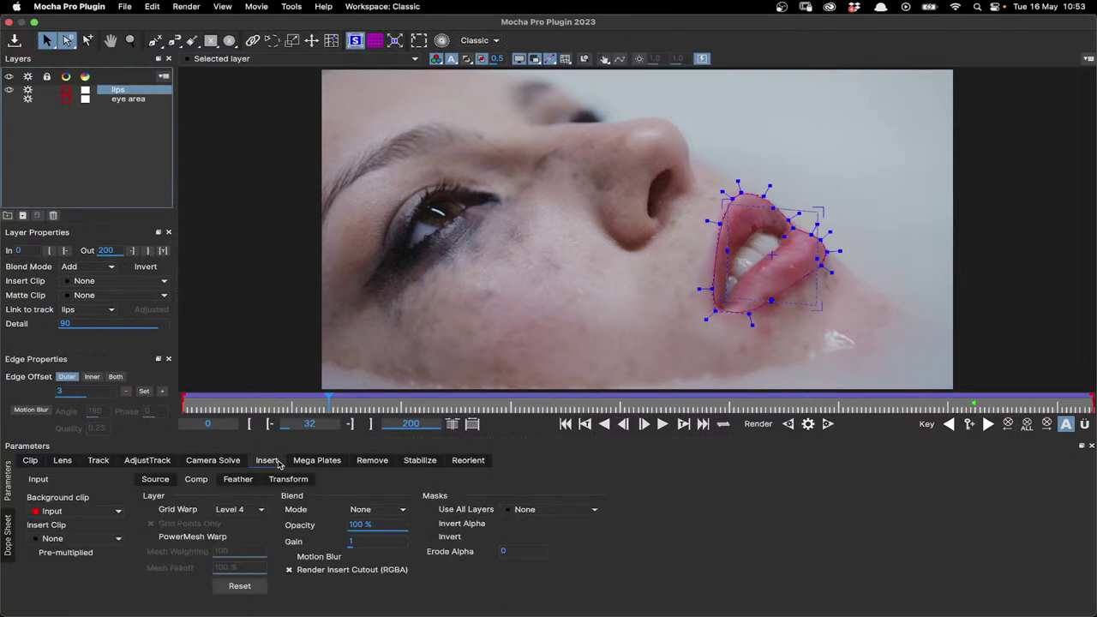
{"action": "left_click", "coordinate": [113, 280]}
{"action": "left_click", "coordinate": [94, 318]}
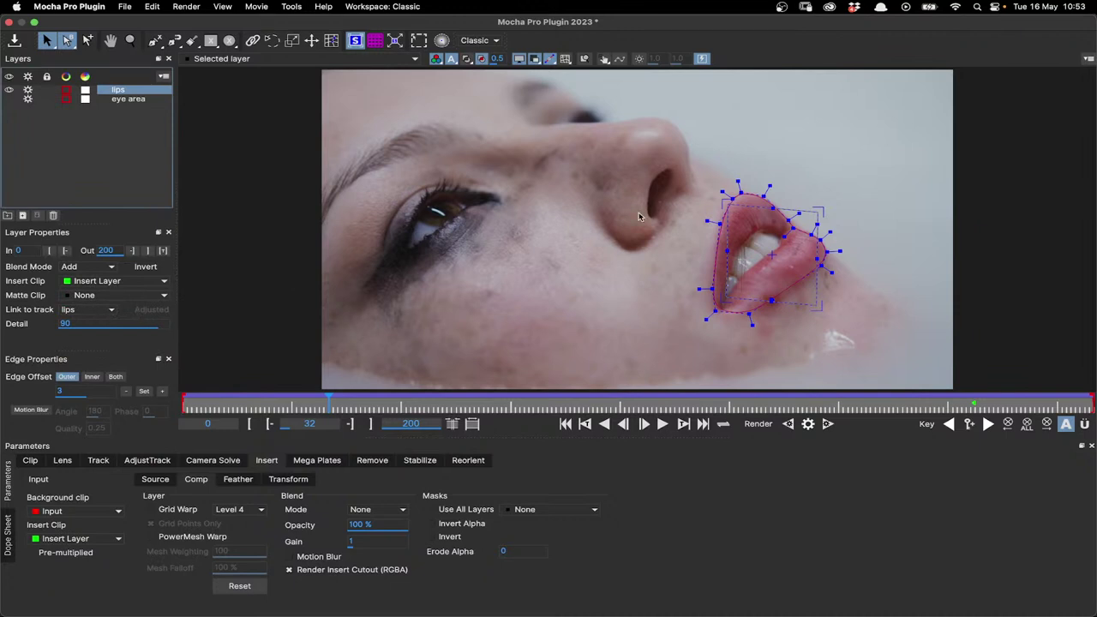
Step: Go to the keyframe at frame 174 and stretch the lips layer's surface on all four sides to enclose the whole mouth
{"action": "left_click", "coordinate": [988, 425]}
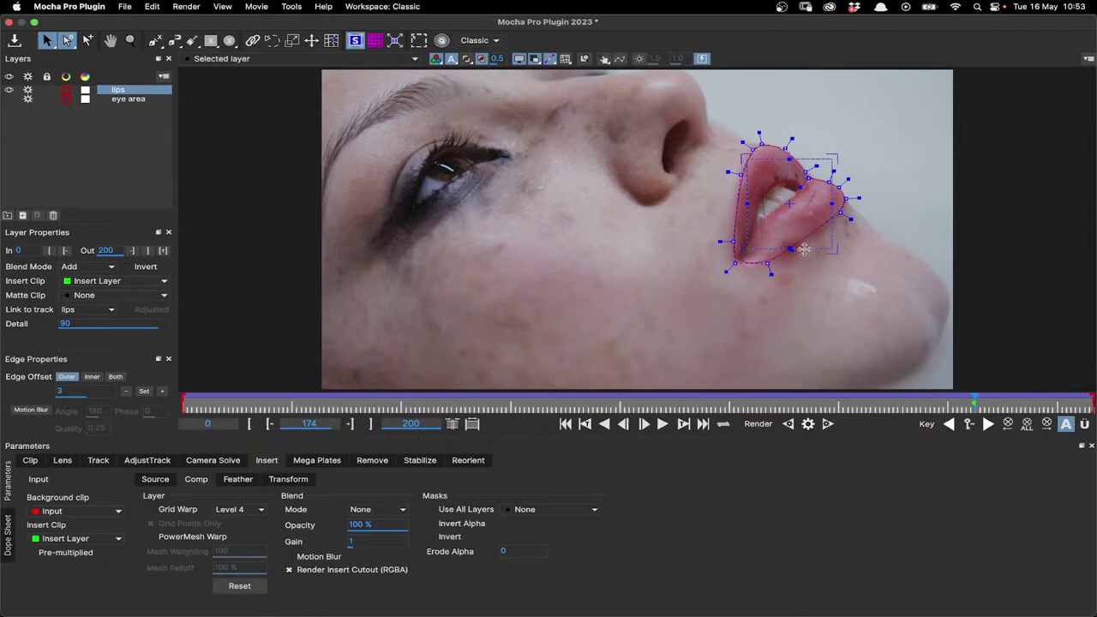
{"action": "left_click_drag", "start_coordinate": [804, 253], "coordinate": [806, 266]}
{"action": "left_click_drag", "start_coordinate": [744, 189], "coordinate": [694, 196]}
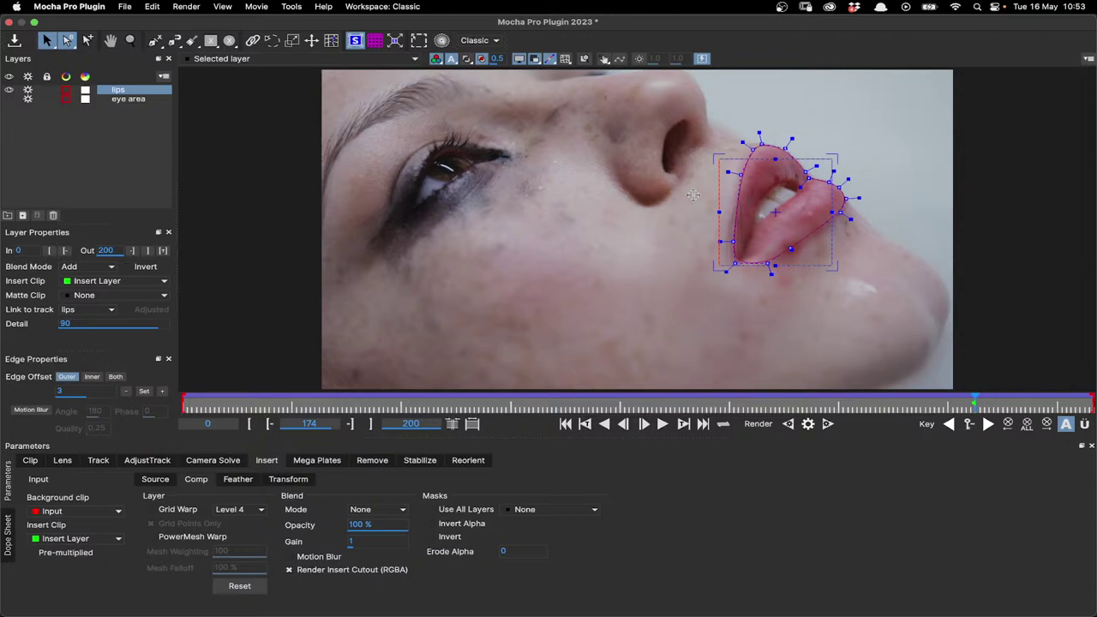
{"action": "left_click_drag", "start_coordinate": [836, 232], "coordinate": [847, 235]}
{"action": "left_click_drag", "start_coordinate": [813, 158], "coordinate": [805, 130]}
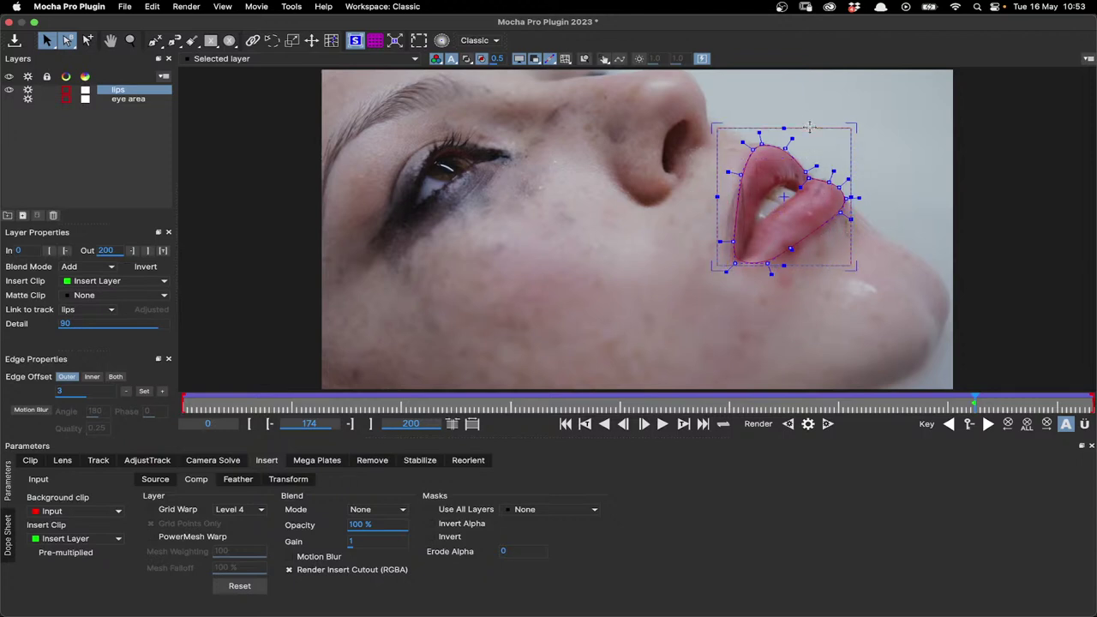
{"action": "left_click_drag", "start_coordinate": [811, 267], "coordinate": [809, 273]}
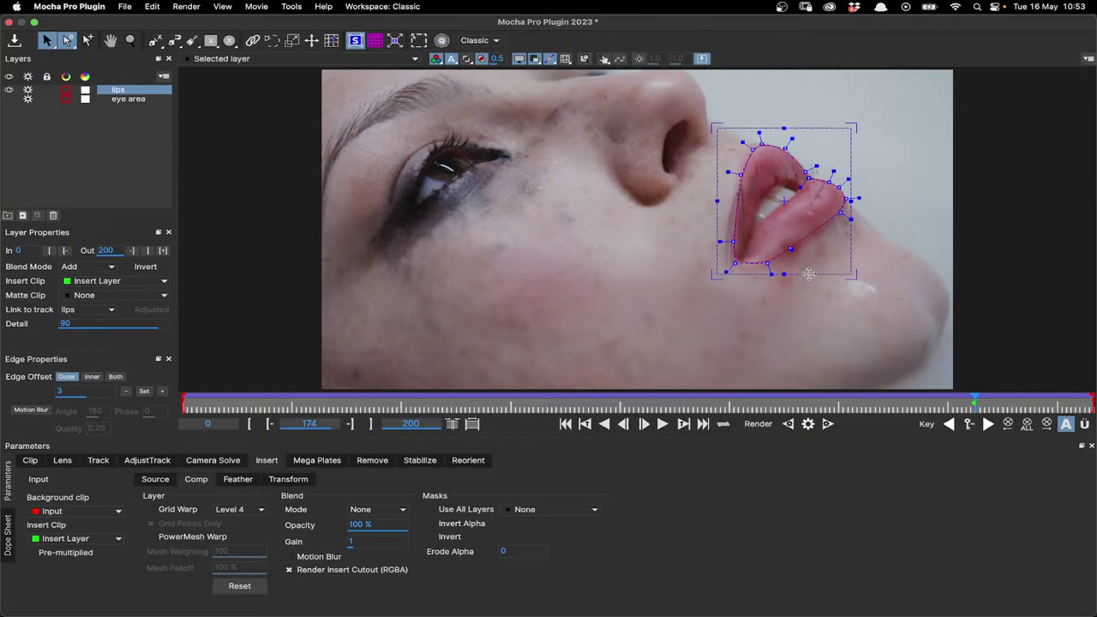
Step: Try expanding the lips layer's surface to the full image frame, and undo the expansion
{"action": "left_click", "coordinate": [393, 41]}
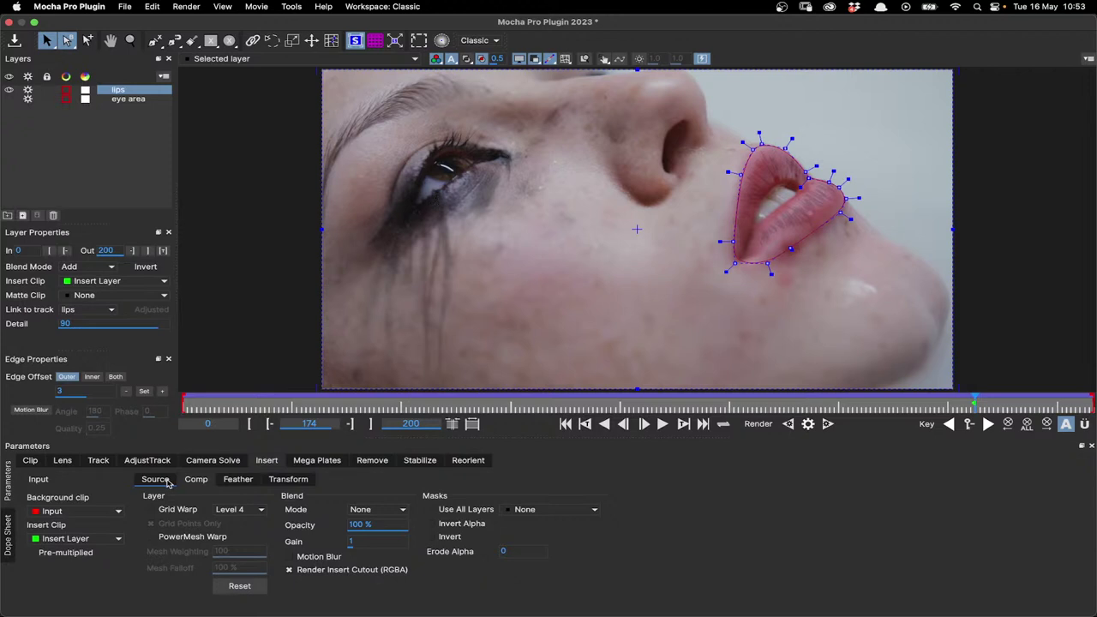
{"action": "left_click", "coordinate": [168, 483]}
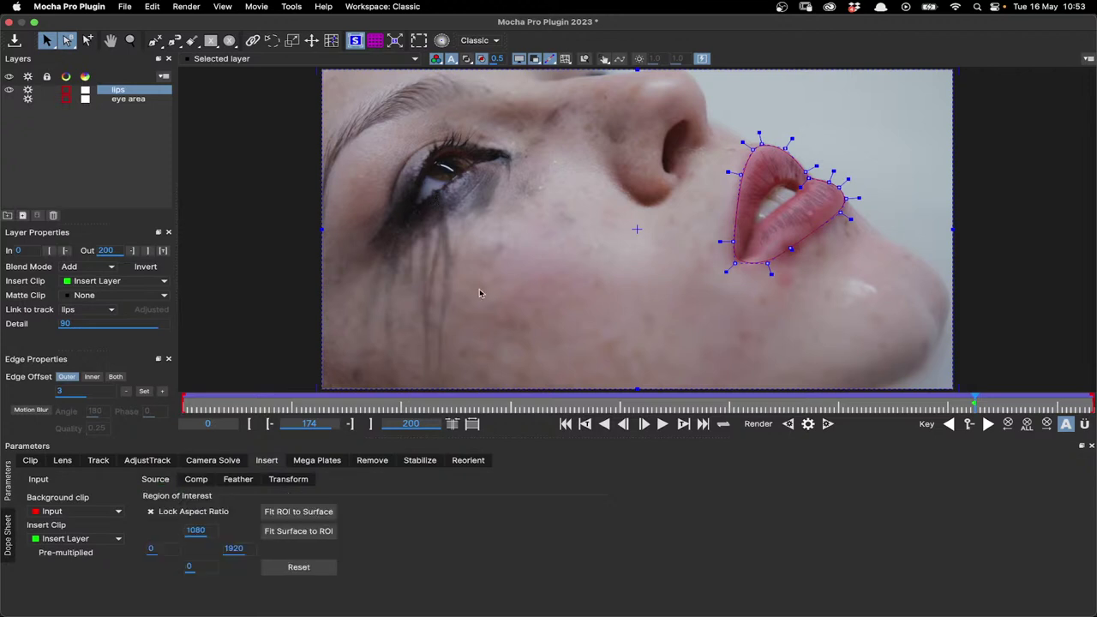
{"action": "scroll", "coordinate": [479, 293], "scroll_direction": "down", "scroll_amount": 2}
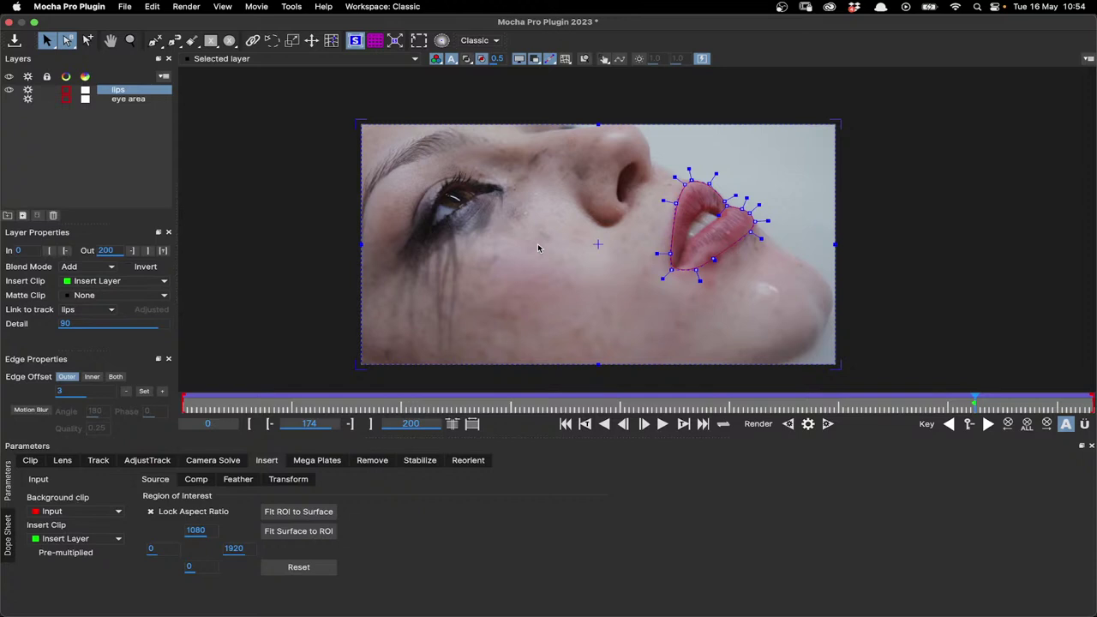
{"action": "key", "text": "super+a"}
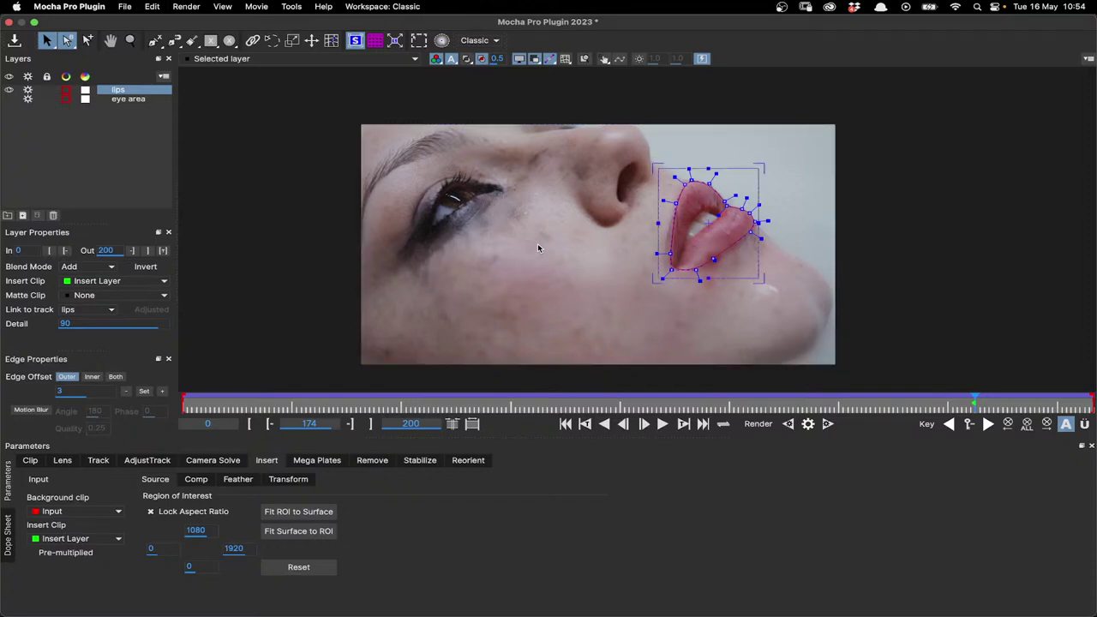
Step: Fit the insert's region of interest to the lips surface, and compare the Insert Layer clip with the composited lips
{"action": "scroll", "coordinate": [538, 248], "scroll_direction": "up", "scroll_amount": 2}
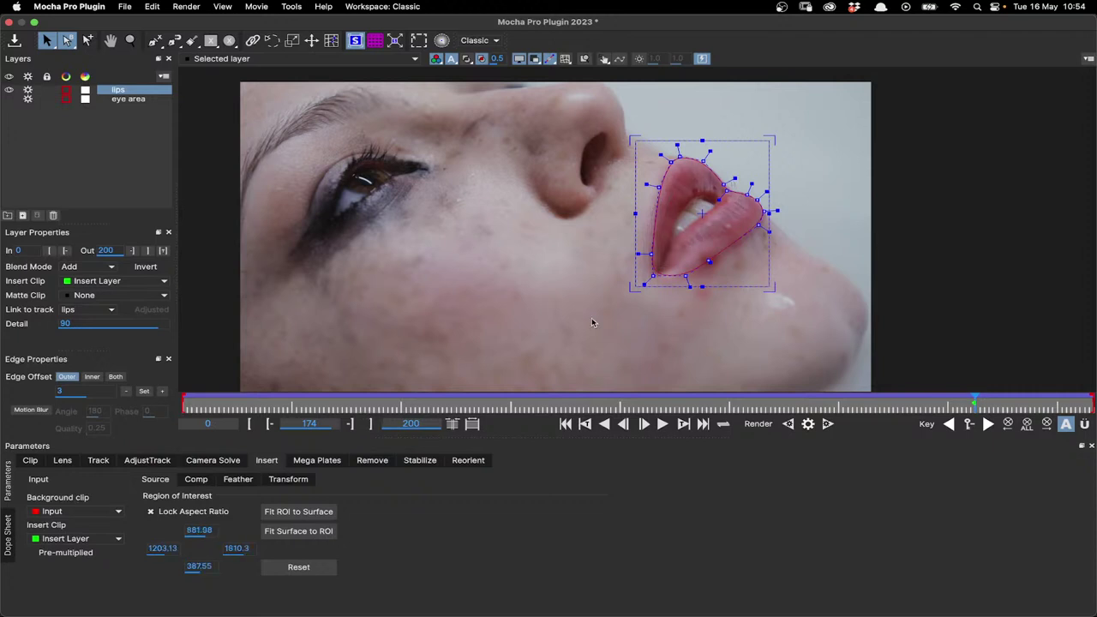
{"action": "scroll", "coordinate": [633, 231], "scroll_direction": "down", "scroll_amount": 2}
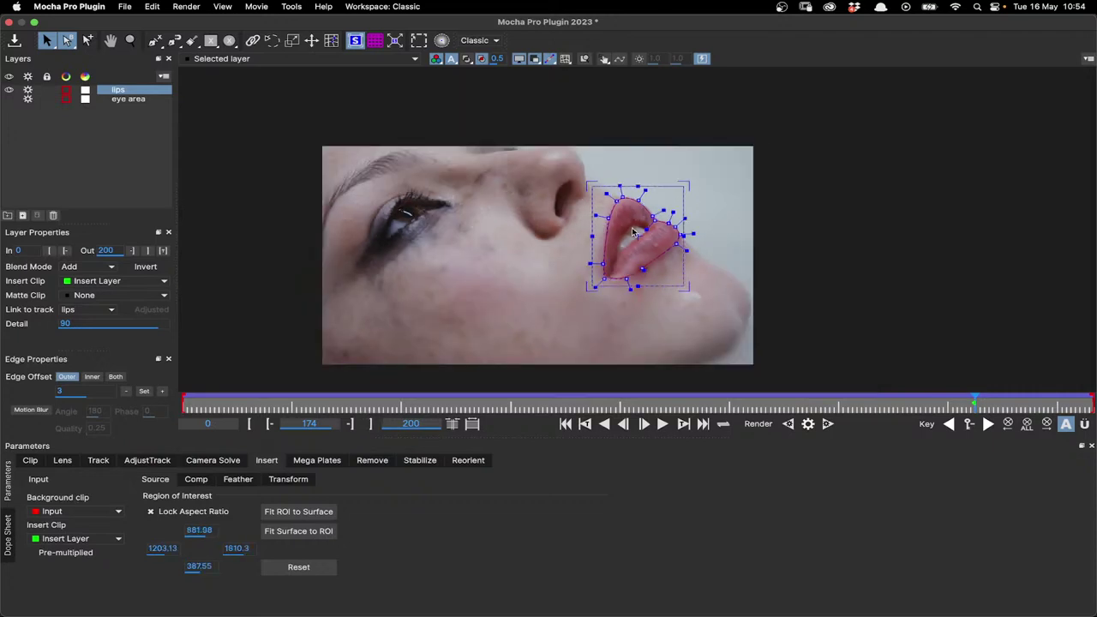
{"action": "left_click", "coordinate": [257, 58]}
{"action": "left_click", "coordinate": [234, 92]}
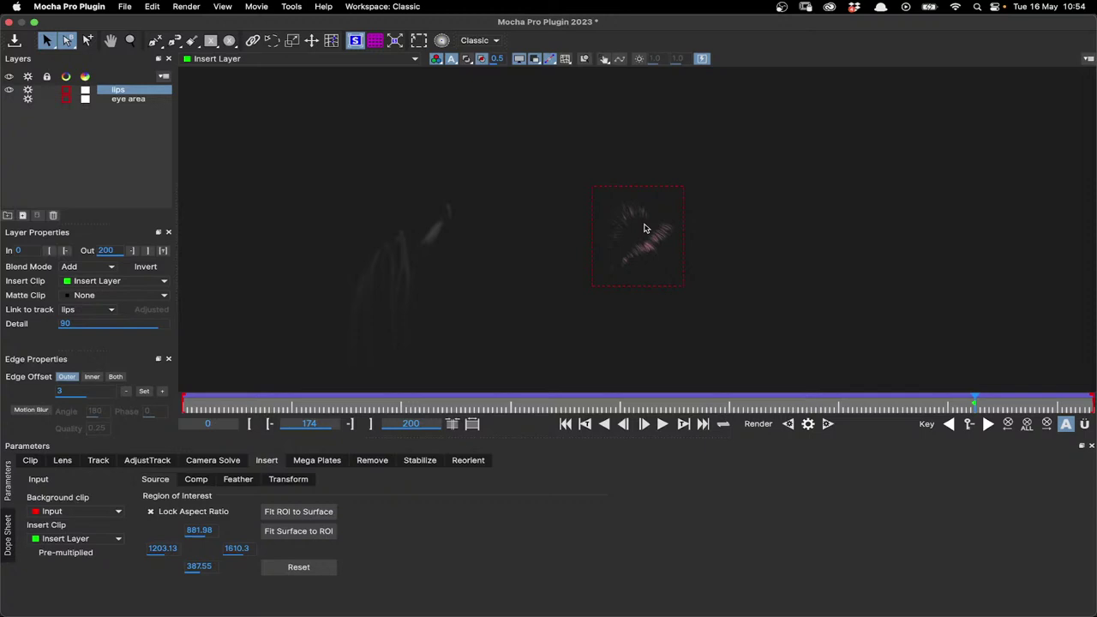
{"action": "left_click", "coordinate": [196, 60]}
{"action": "left_click", "coordinate": [211, 70]}
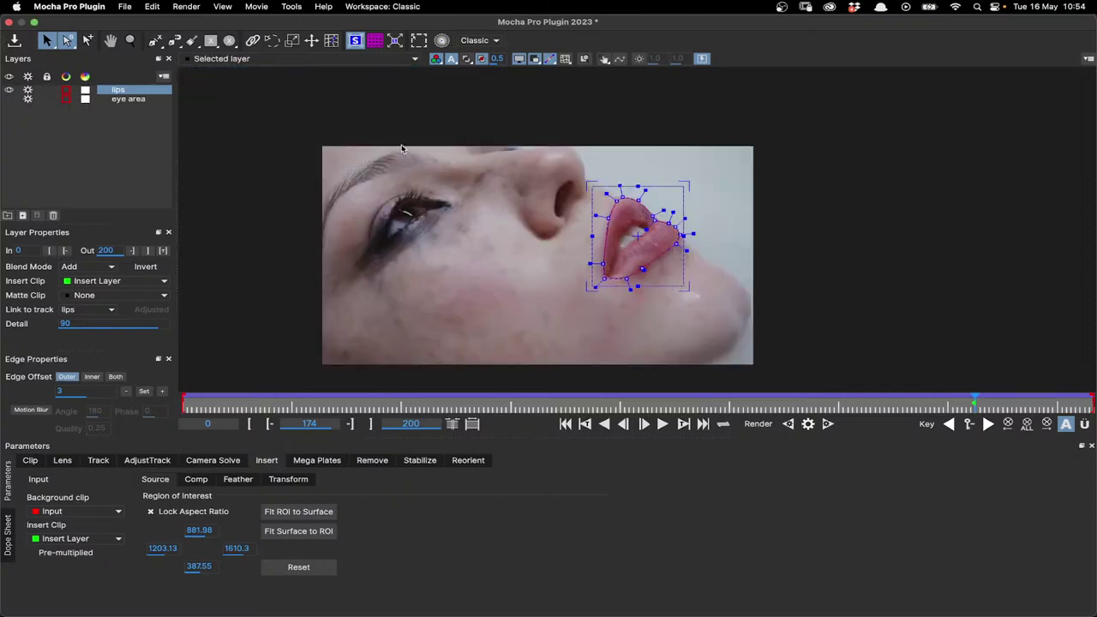
{"action": "scroll", "coordinate": [661, 248], "scroll_direction": "up", "scroll_amount": 3}
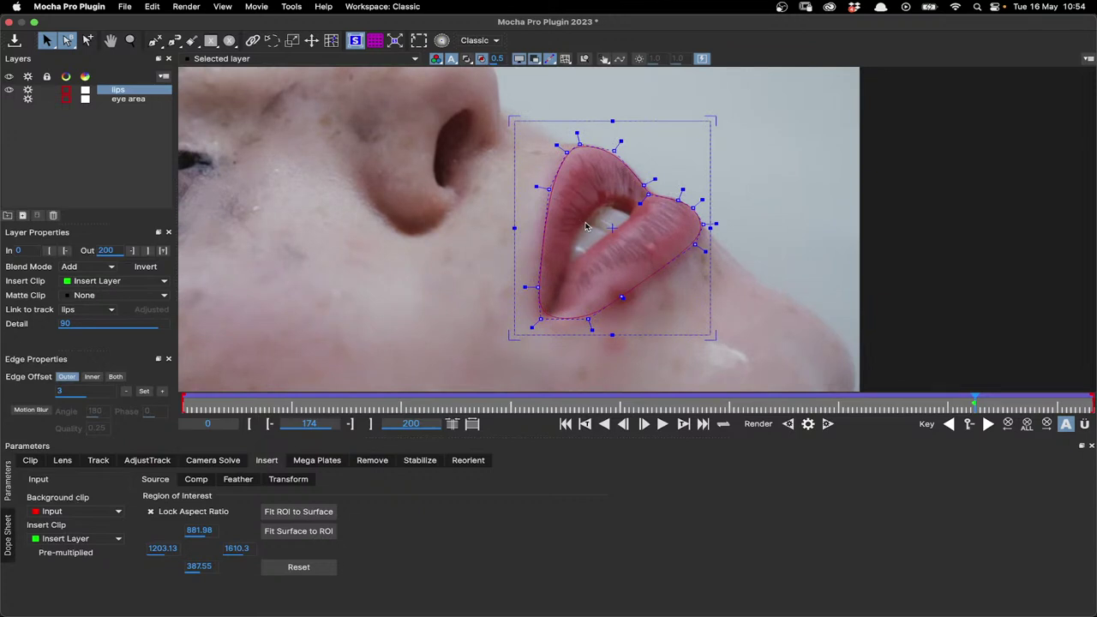
{"action": "scroll", "coordinate": [598, 307], "scroll_direction": "down", "scroll_amount": 1}
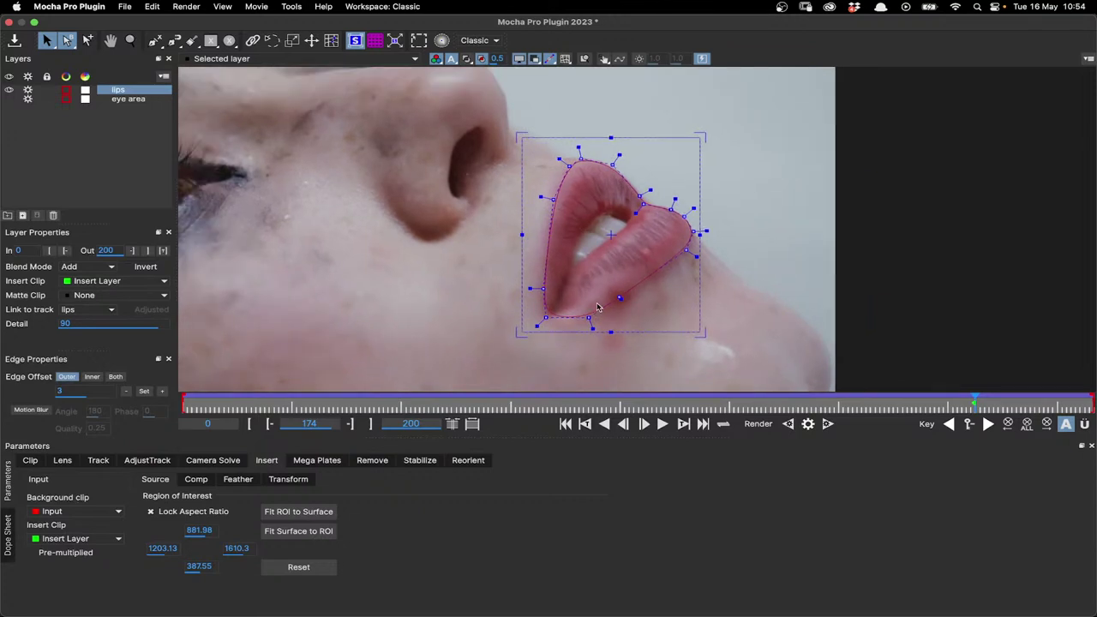
{"action": "scroll", "coordinate": [597, 307], "scroll_direction": "down", "scroll_amount": 1}
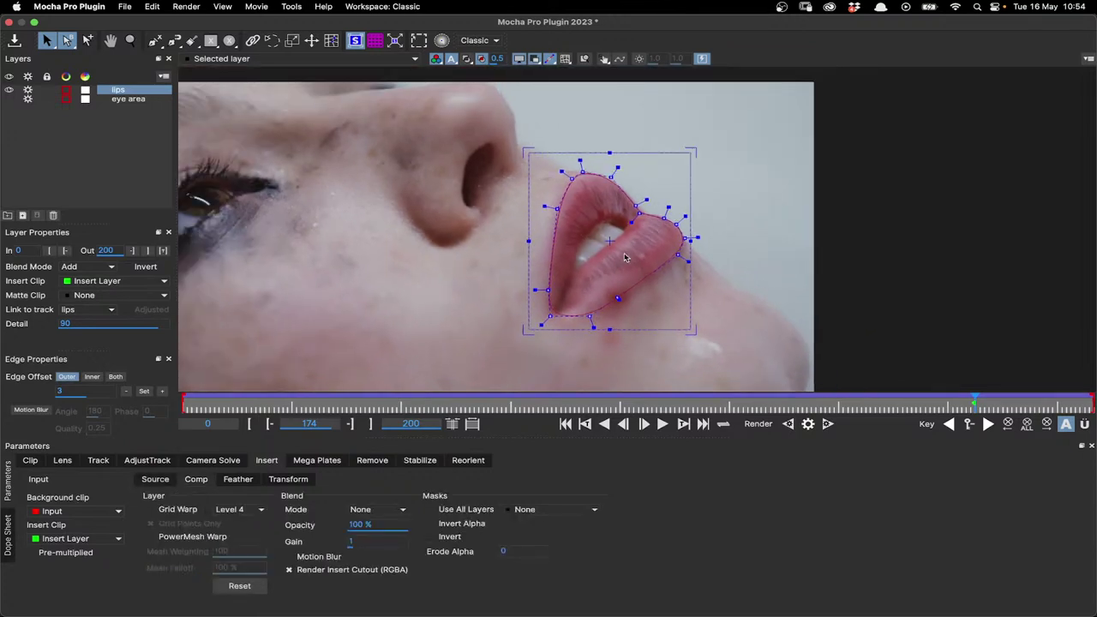
Step: Set the lips insert's blend mode to Color Burn, with 43 % opacity and a gain of 0
{"action": "left_click", "coordinate": [381, 511]}
{"action": "left_click", "coordinate": [373, 523]}
{"action": "left_click", "coordinate": [373, 512]}
{"action": "left_click", "coordinate": [377, 550]}
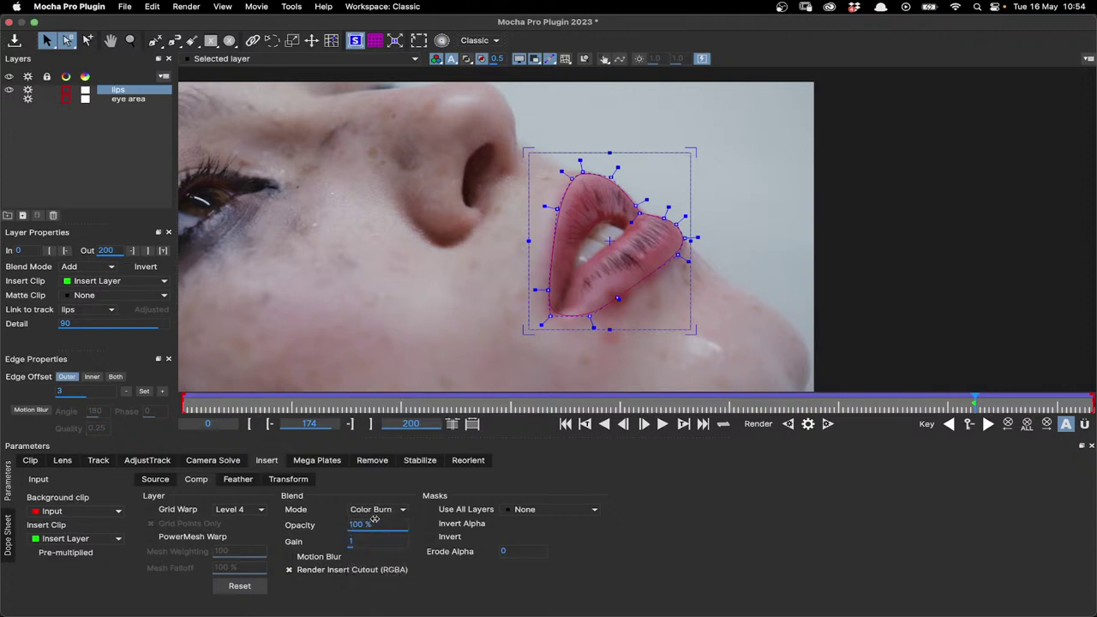
{"action": "left_click_drag", "start_coordinate": [378, 526], "coordinate": [258, 531]}
{"action": "left_click_drag", "start_coordinate": [351, 542], "coordinate": [293, 542]}
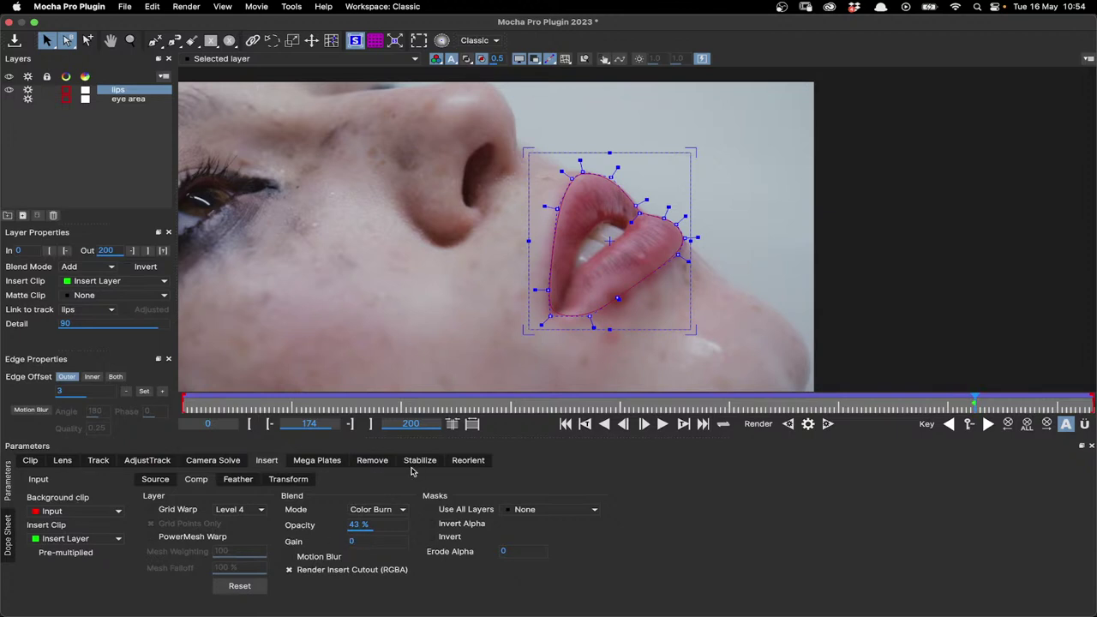
Step: Turn on PowerMesh Warp for the lips insert, and play and scrub the clip to check how the creases follow the mouth
{"action": "left_click", "coordinate": [151, 480]}
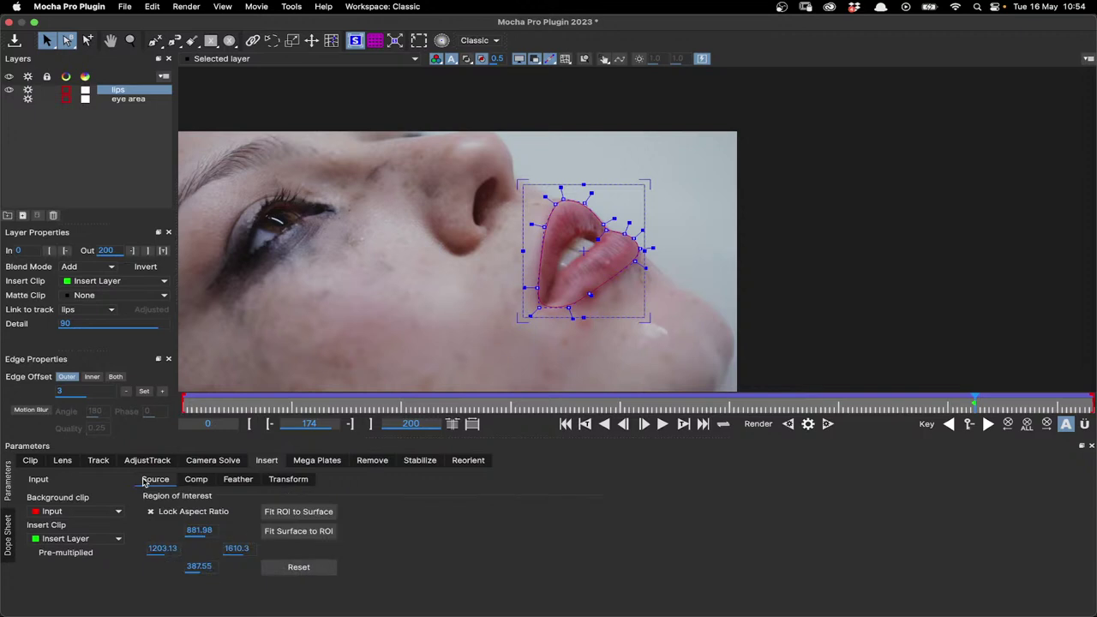
{"action": "left_click", "coordinate": [144, 482]}
{"action": "left_click", "coordinate": [190, 539]}
{"action": "key", "text": "space"}
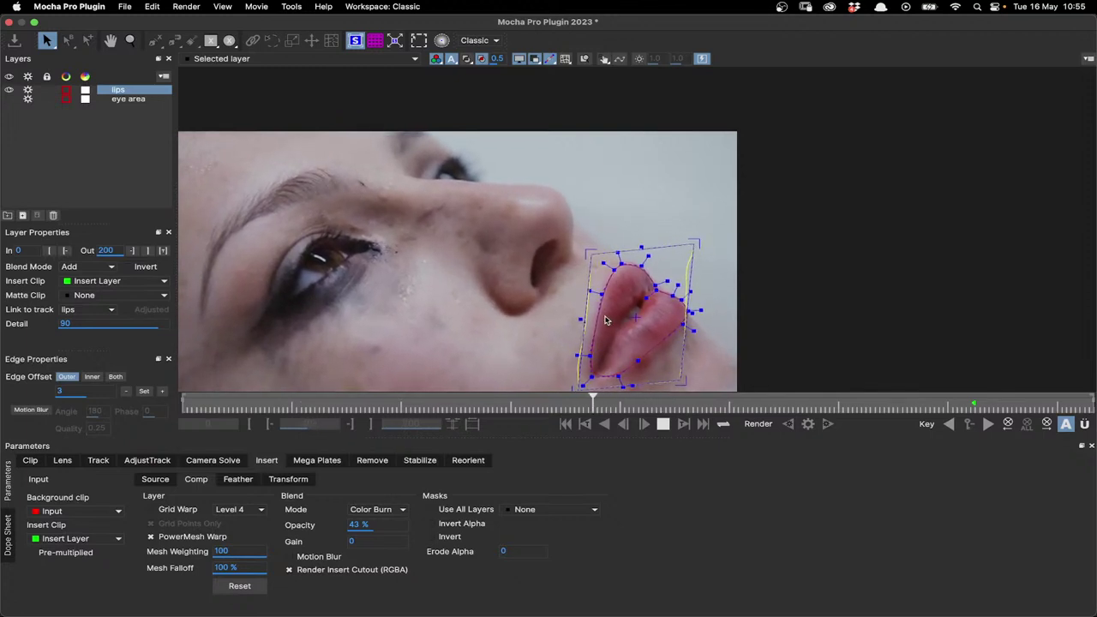
{"action": "left_click", "coordinate": [519, 400]}
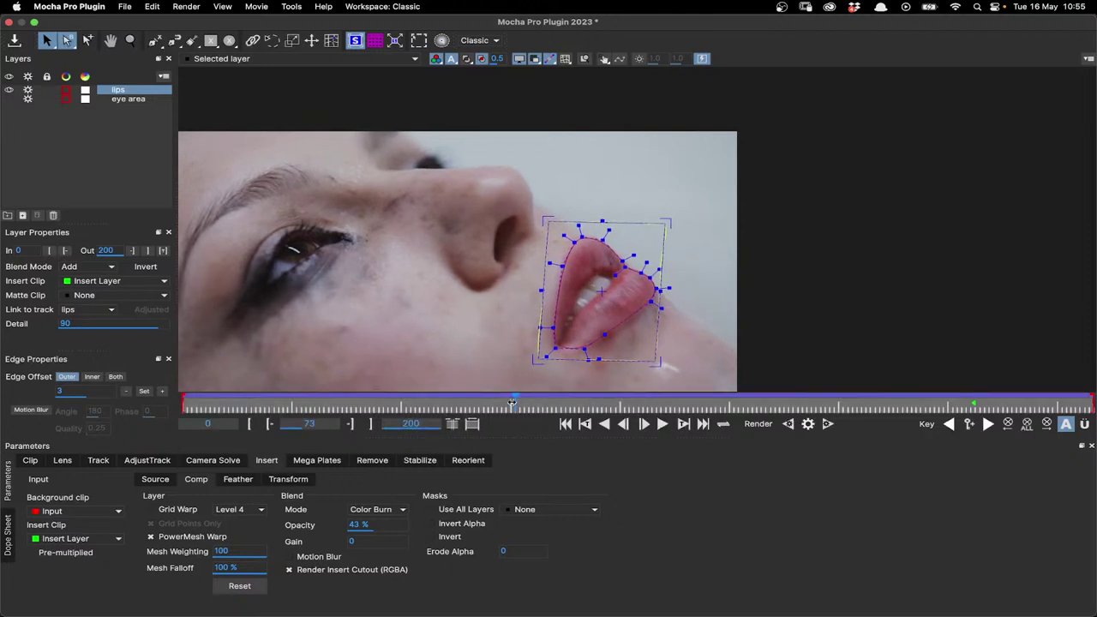
{"action": "left_click_drag", "start_coordinate": [512, 401], "coordinate": [570, 399]}
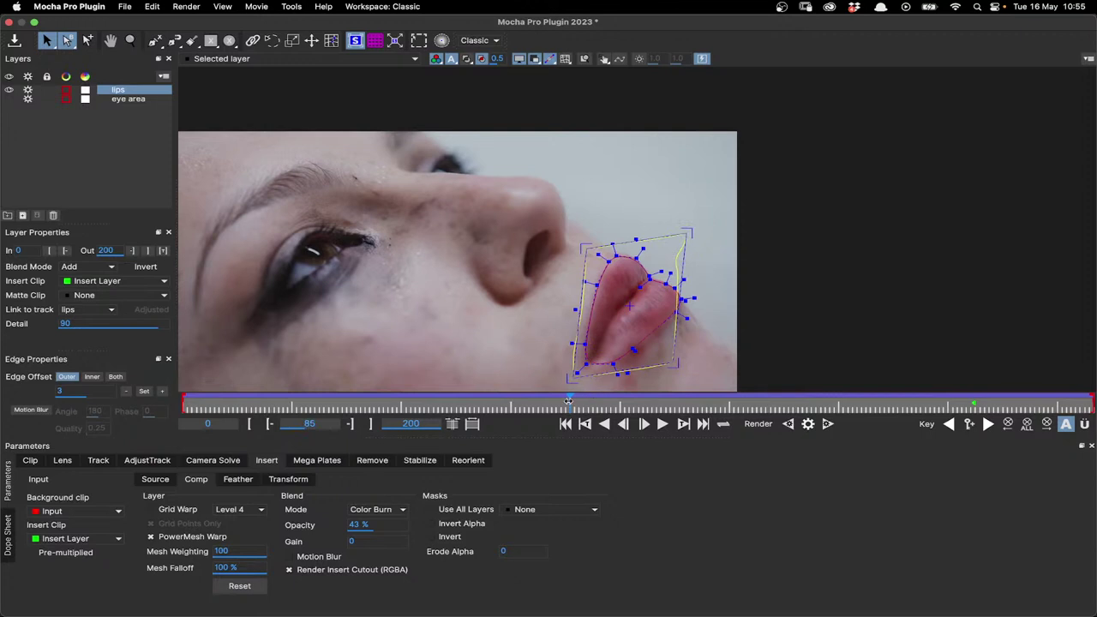
Step: Show the tracked lips mesh, scrub to frame 198, and look at the Mesh Warp option in the Stabilize module
{"action": "left_click", "coordinate": [564, 59]}
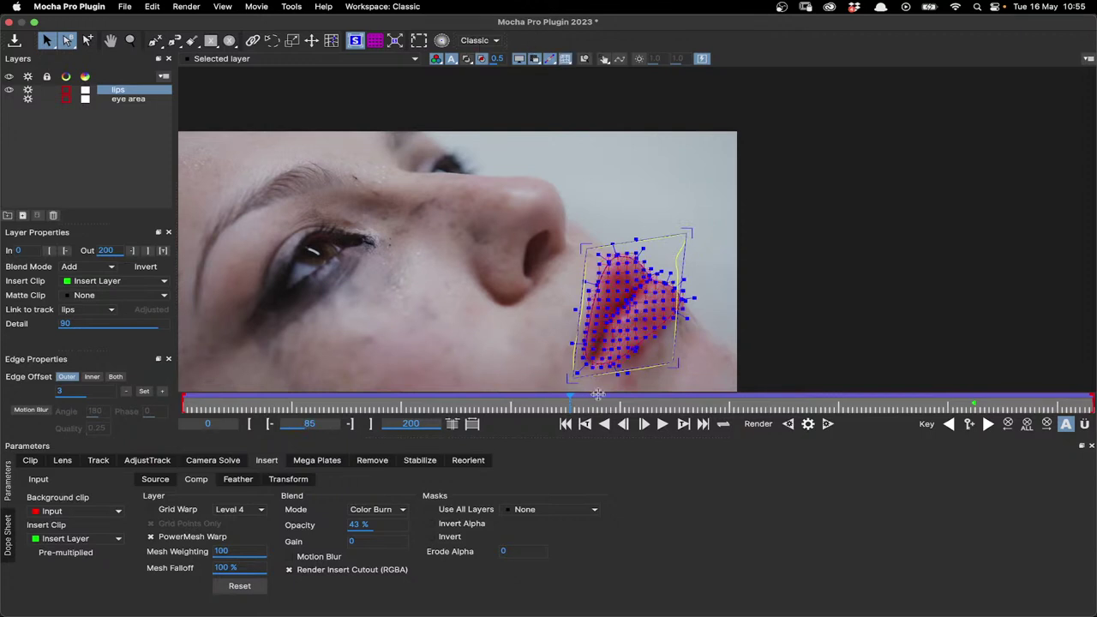
{"action": "left_click_drag", "start_coordinate": [597, 395], "coordinate": [1086, 388]}
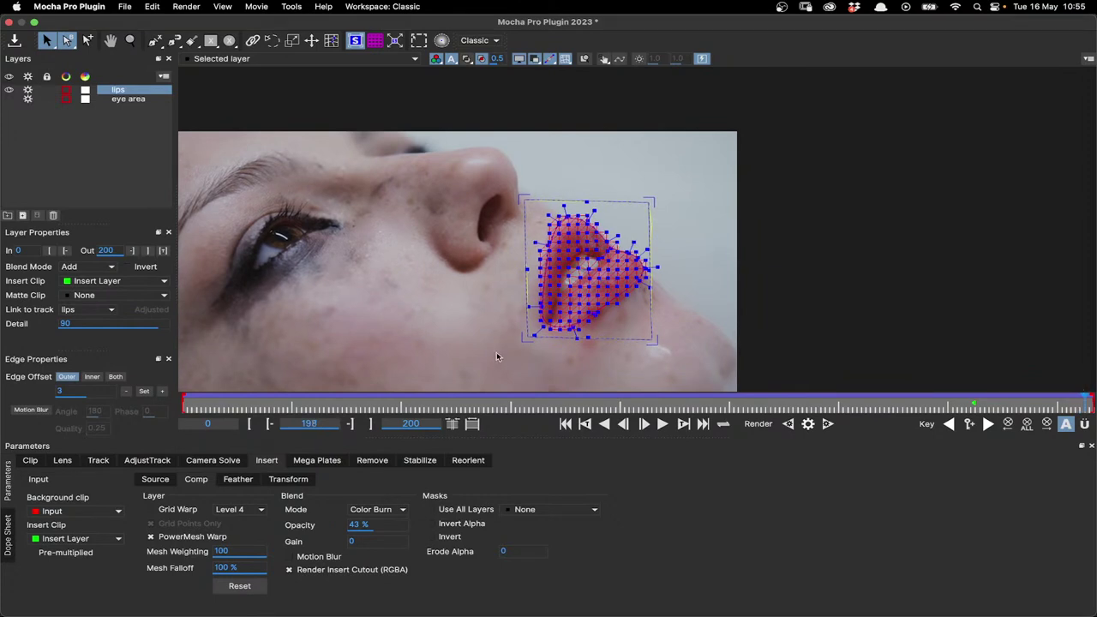
{"action": "left_click", "coordinate": [421, 463]}
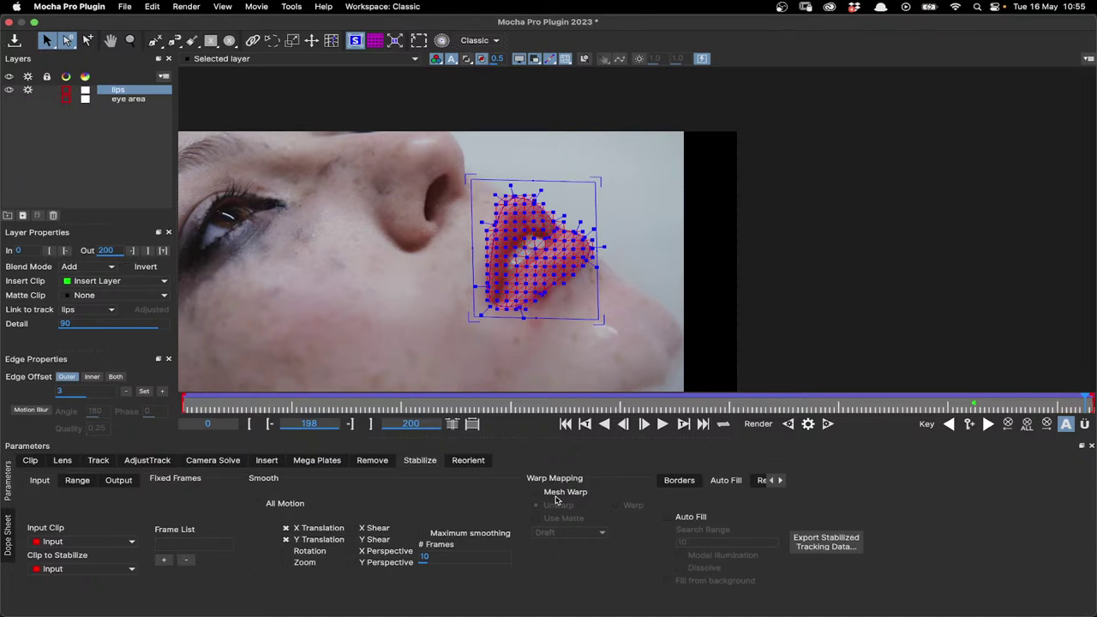
{"action": "left_click", "coordinate": [267, 461]}
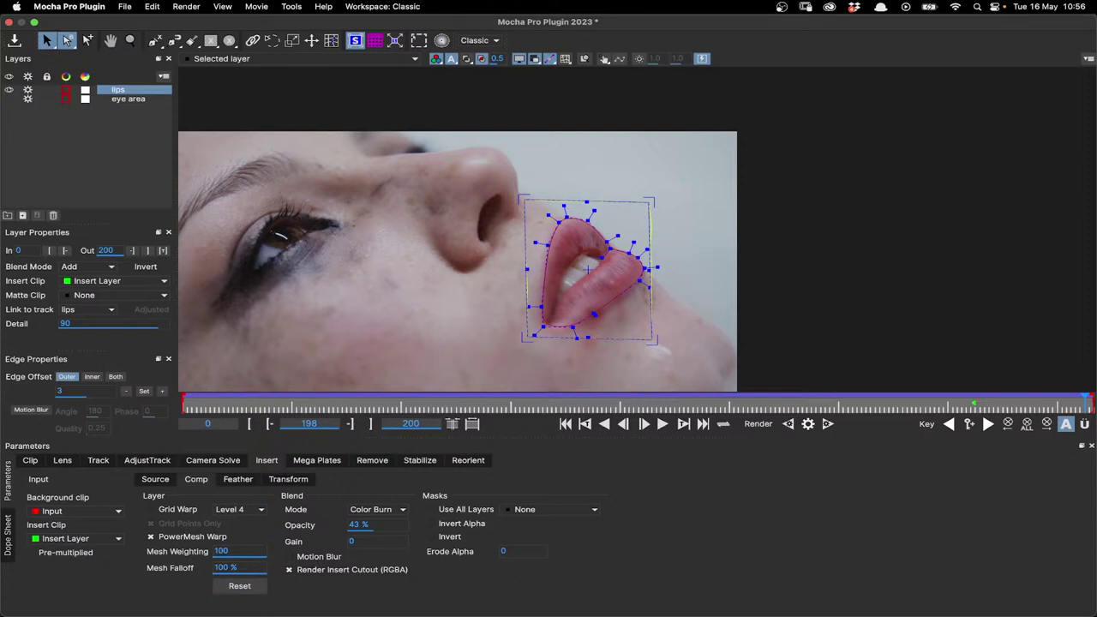
Step: Review the lips insert from the first frame and by scrubbing to frame 99, with the whole face in view
{"action": "left_click", "coordinate": [567, 424]}
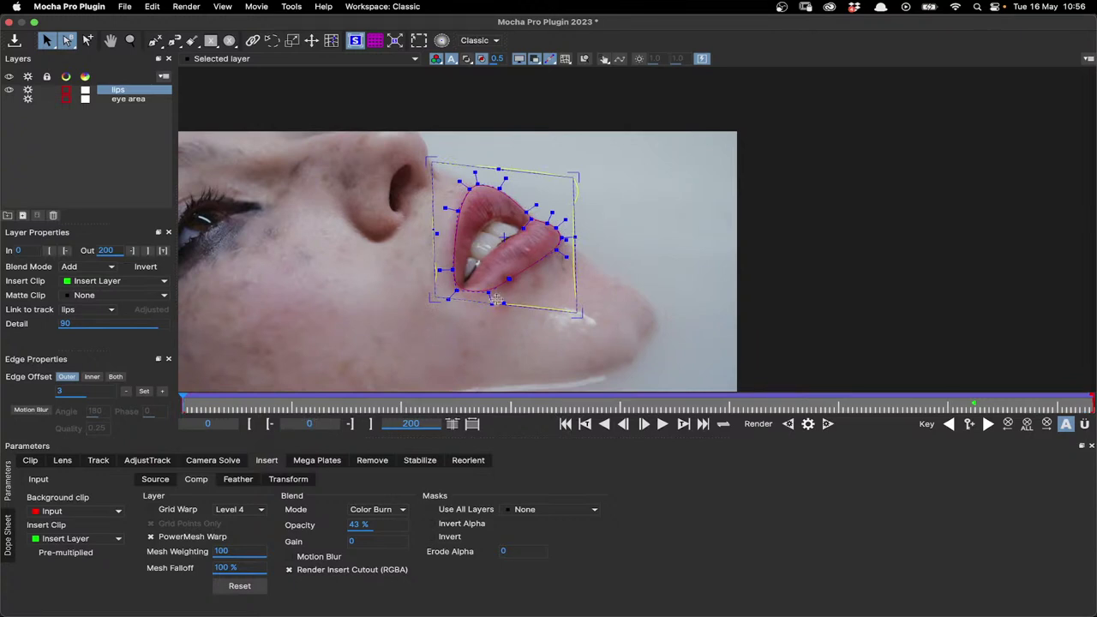
{"action": "left_click", "coordinate": [961, 406]}
{"action": "left_click_drag", "start_coordinate": [948, 406], "coordinate": [632, 403]}
{"action": "scroll", "coordinate": [525, 351], "scroll_direction": "down", "scroll_amount": 2}
{"action": "key", "text": "x"}
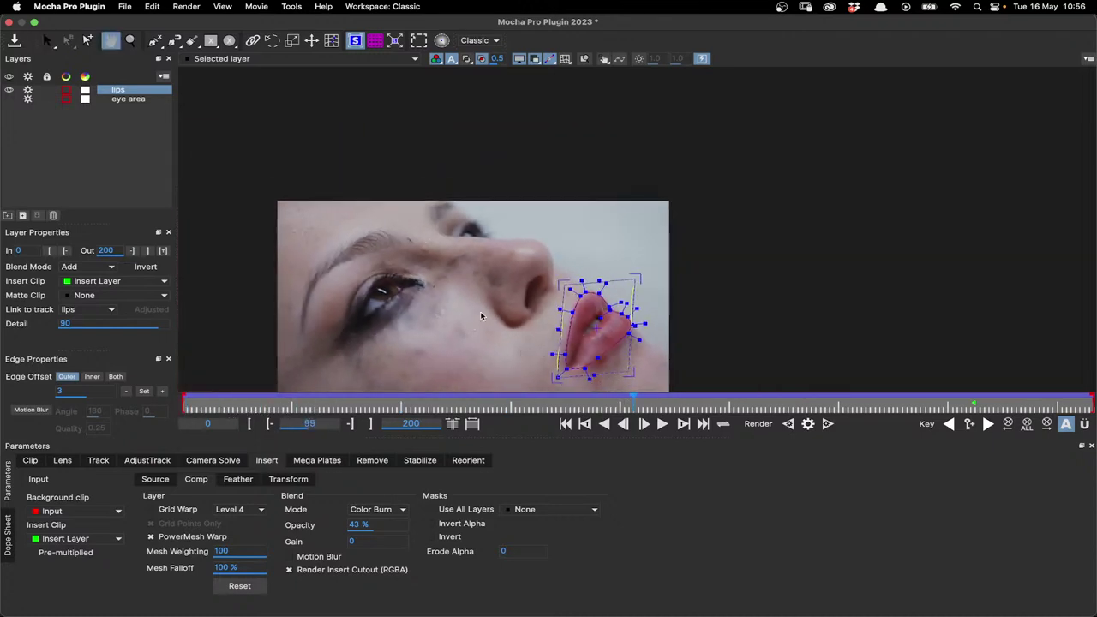
{"action": "left_click_drag", "start_coordinate": [475, 322], "coordinate": [504, 244]}
{"action": "scroll", "coordinate": [532, 244], "scroll_direction": "up", "scroll_amount": 2}
{"action": "key", "text": "s"}
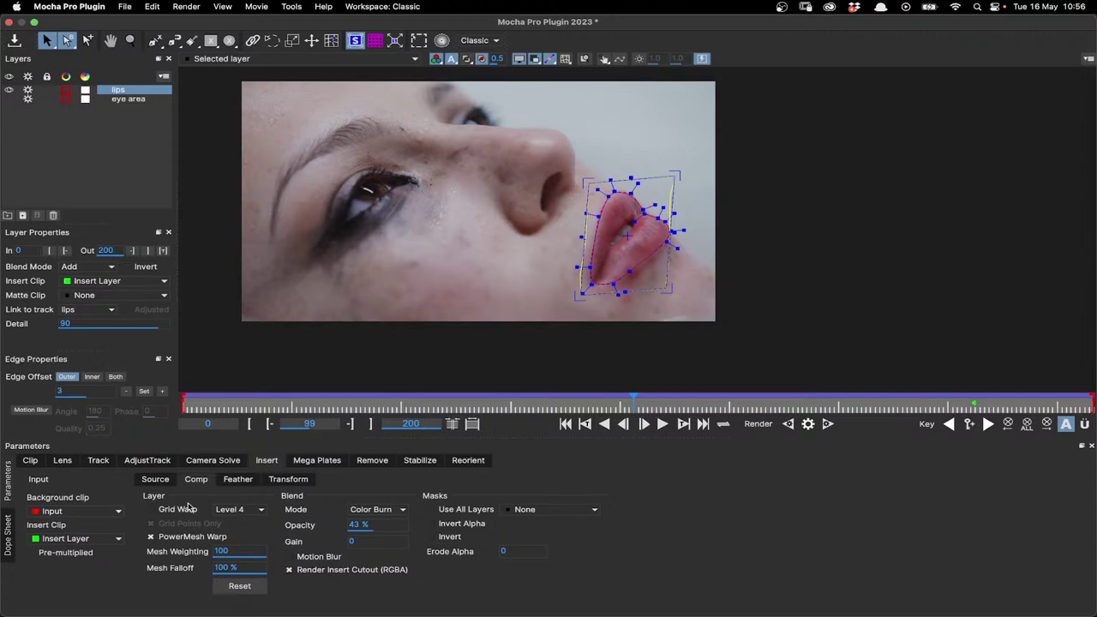
Step: Open the tracking data export for the lips layer, choose the Alembic Mesh Data (*.abc) format, and cancel the export
{"action": "left_click", "coordinate": [98, 460]}
{"action": "left_click", "coordinate": [691, 534]}
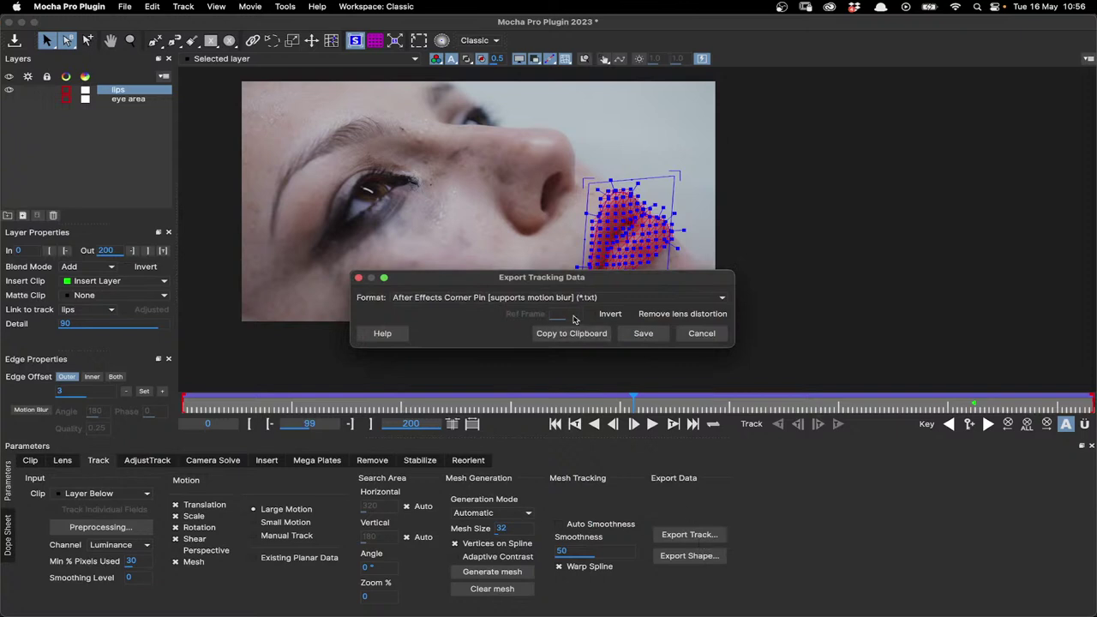
{"action": "left_click", "coordinate": [575, 302]}
{"action": "left_click", "coordinate": [454, 354]}
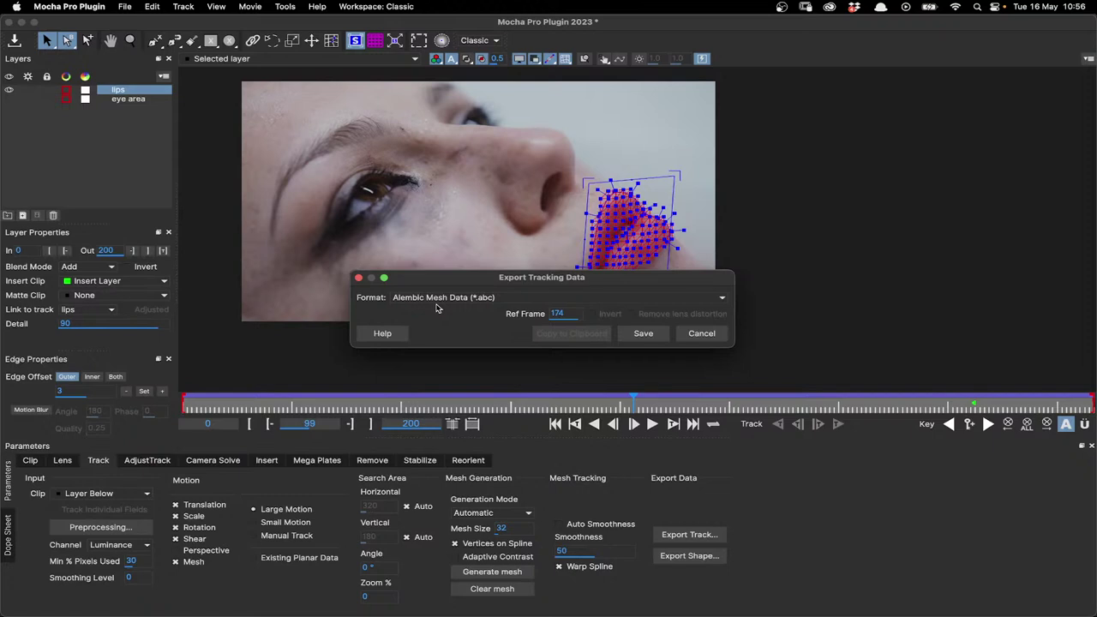
{"action": "left_click", "coordinate": [701, 333]}
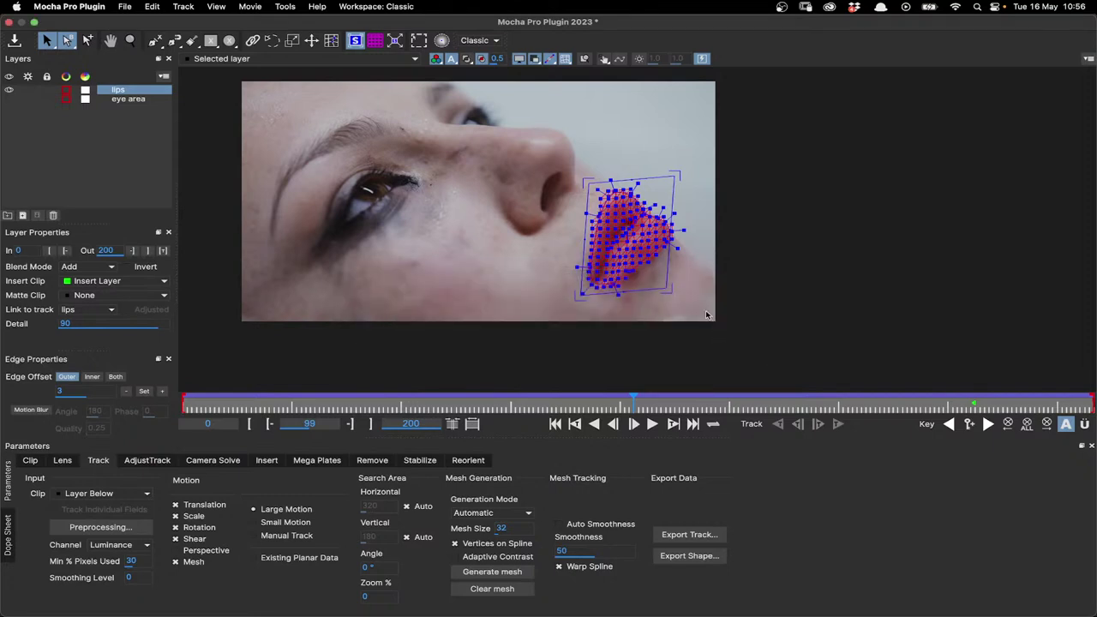
Step: Turn on Grid Warp for the lips insert and set its grid to Level 2
{"action": "left_click", "coordinate": [266, 460]}
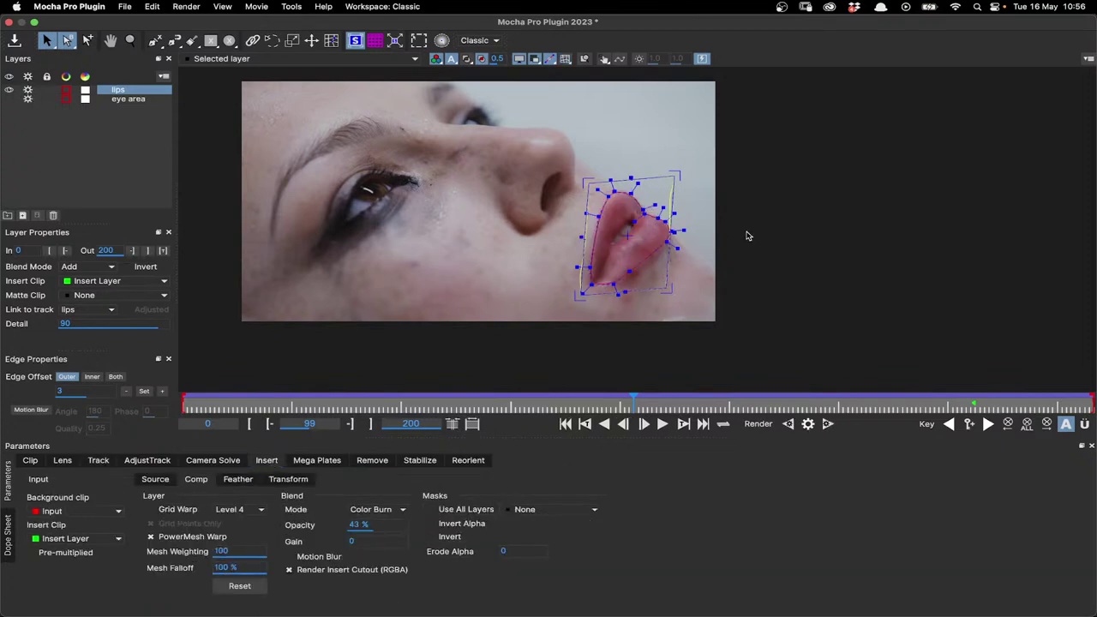
{"action": "scroll", "coordinate": [678, 257], "scroll_direction": "up", "scroll_amount": 3}
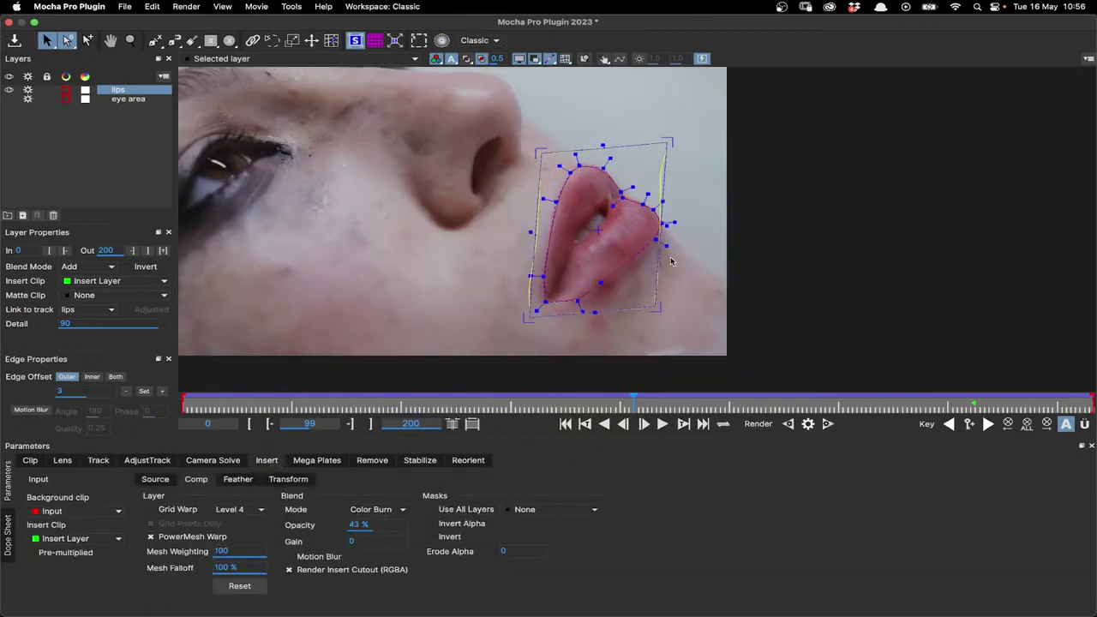
{"action": "scroll", "coordinate": [671, 262], "scroll_direction": "up", "scroll_amount": 1}
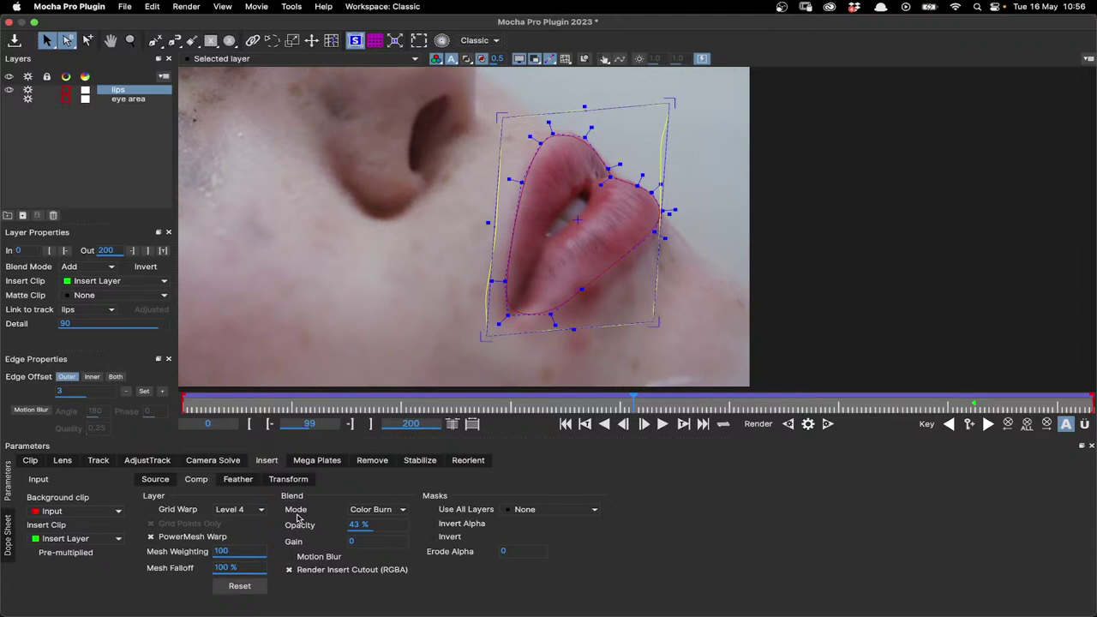
{"action": "left_click", "coordinate": [155, 482]}
{"action": "left_click", "coordinate": [196, 480]}
{"action": "left_click", "coordinate": [183, 510]}
{"action": "left_click", "coordinate": [240, 511]}
{"action": "left_click", "coordinate": [240, 529]}
Step: Nudge the warp grid points over the mouth and lower lip at frame 99, and scrub to frame 48 to check the creases
{"action": "left_click_drag", "start_coordinate": [573, 282], "coordinate": [572, 287]}
{"action": "left_click_drag", "start_coordinate": [529, 222], "coordinate": [526, 221]}
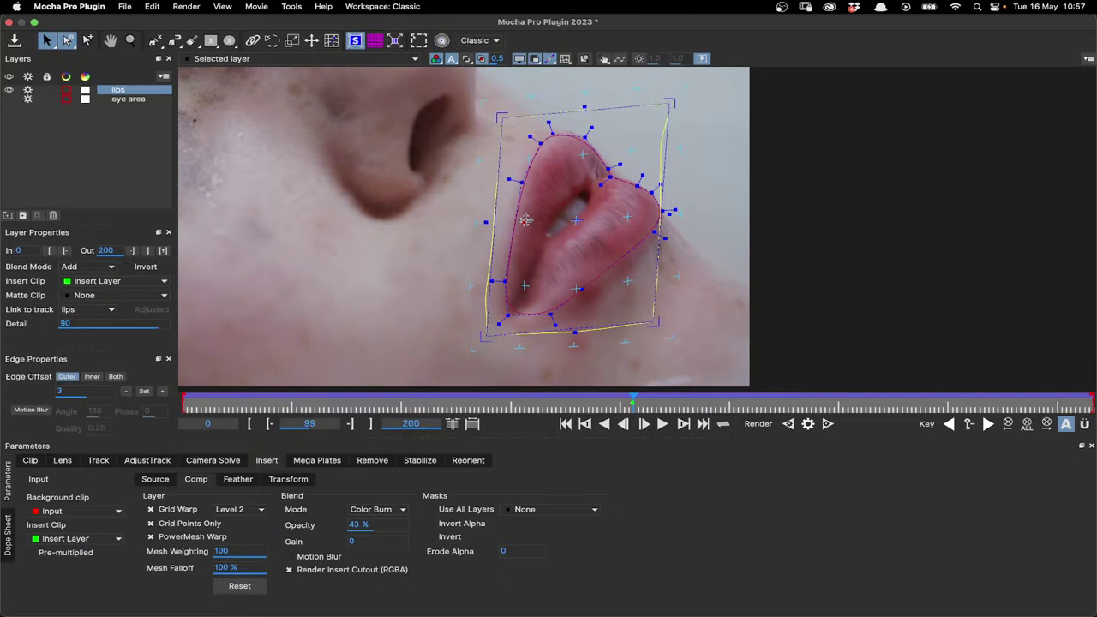
{"action": "left_click_drag", "start_coordinate": [574, 289], "coordinate": [575, 288]}
{"action": "left_click_drag", "start_coordinate": [577, 221], "coordinate": [574, 221]}
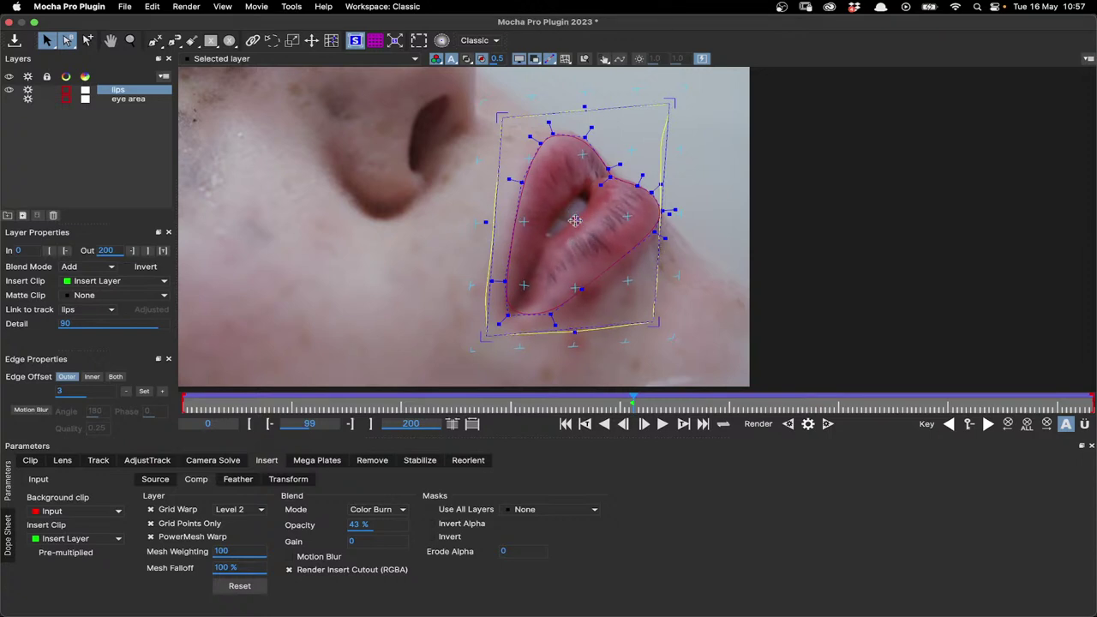
{"action": "left_click", "coordinate": [629, 281]}
{"action": "left_click_drag", "start_coordinate": [647, 403], "coordinate": [399, 416]}
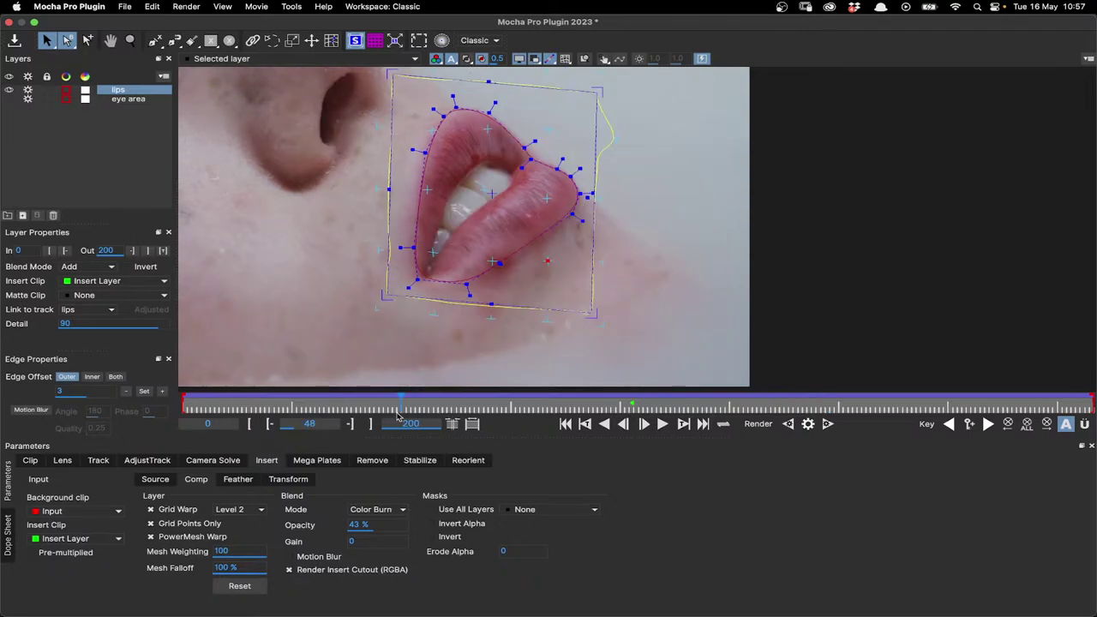